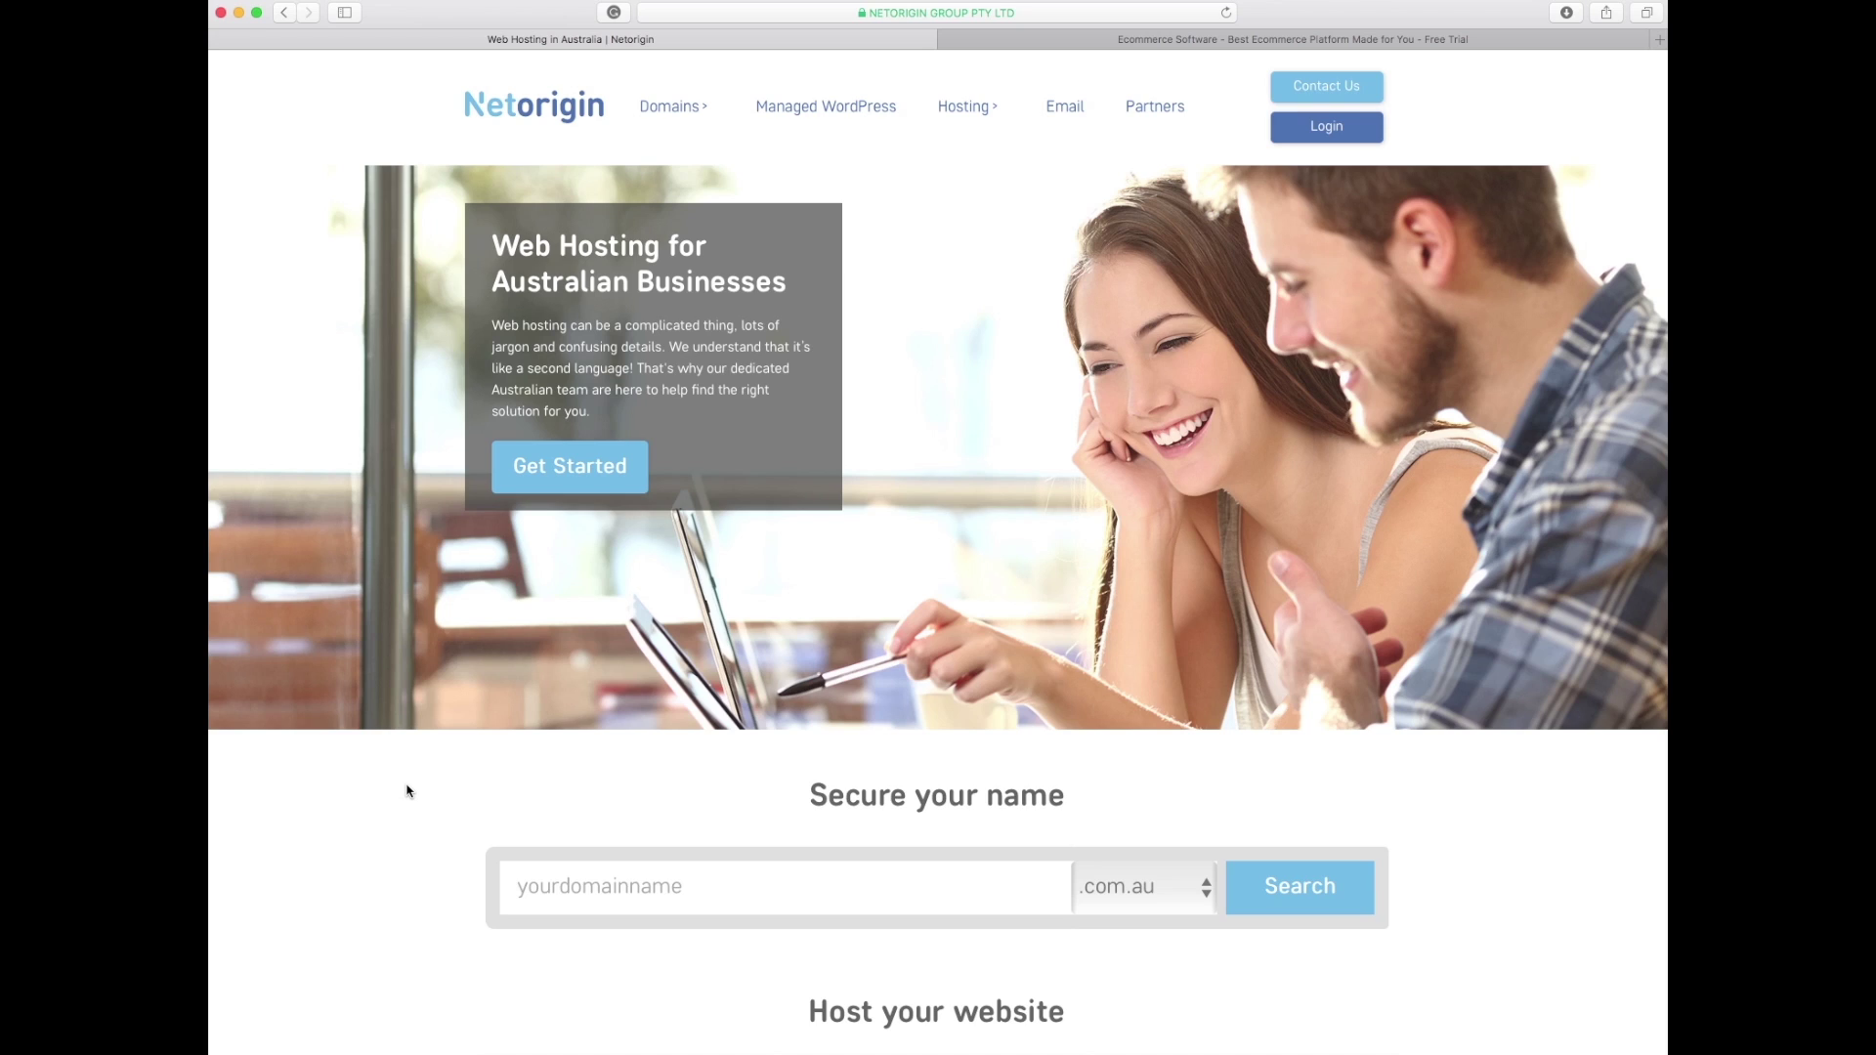
Search for 'gimbal' with .com.au, trimming 'gimbal-zhiyun'; the domain shows as unavailable.
{"action": "left_click", "coordinate": [431, 803]}
{"action": "scroll", "coordinate": [1455, 676], "scroll_direction": "down", "scroll_amount": 15}
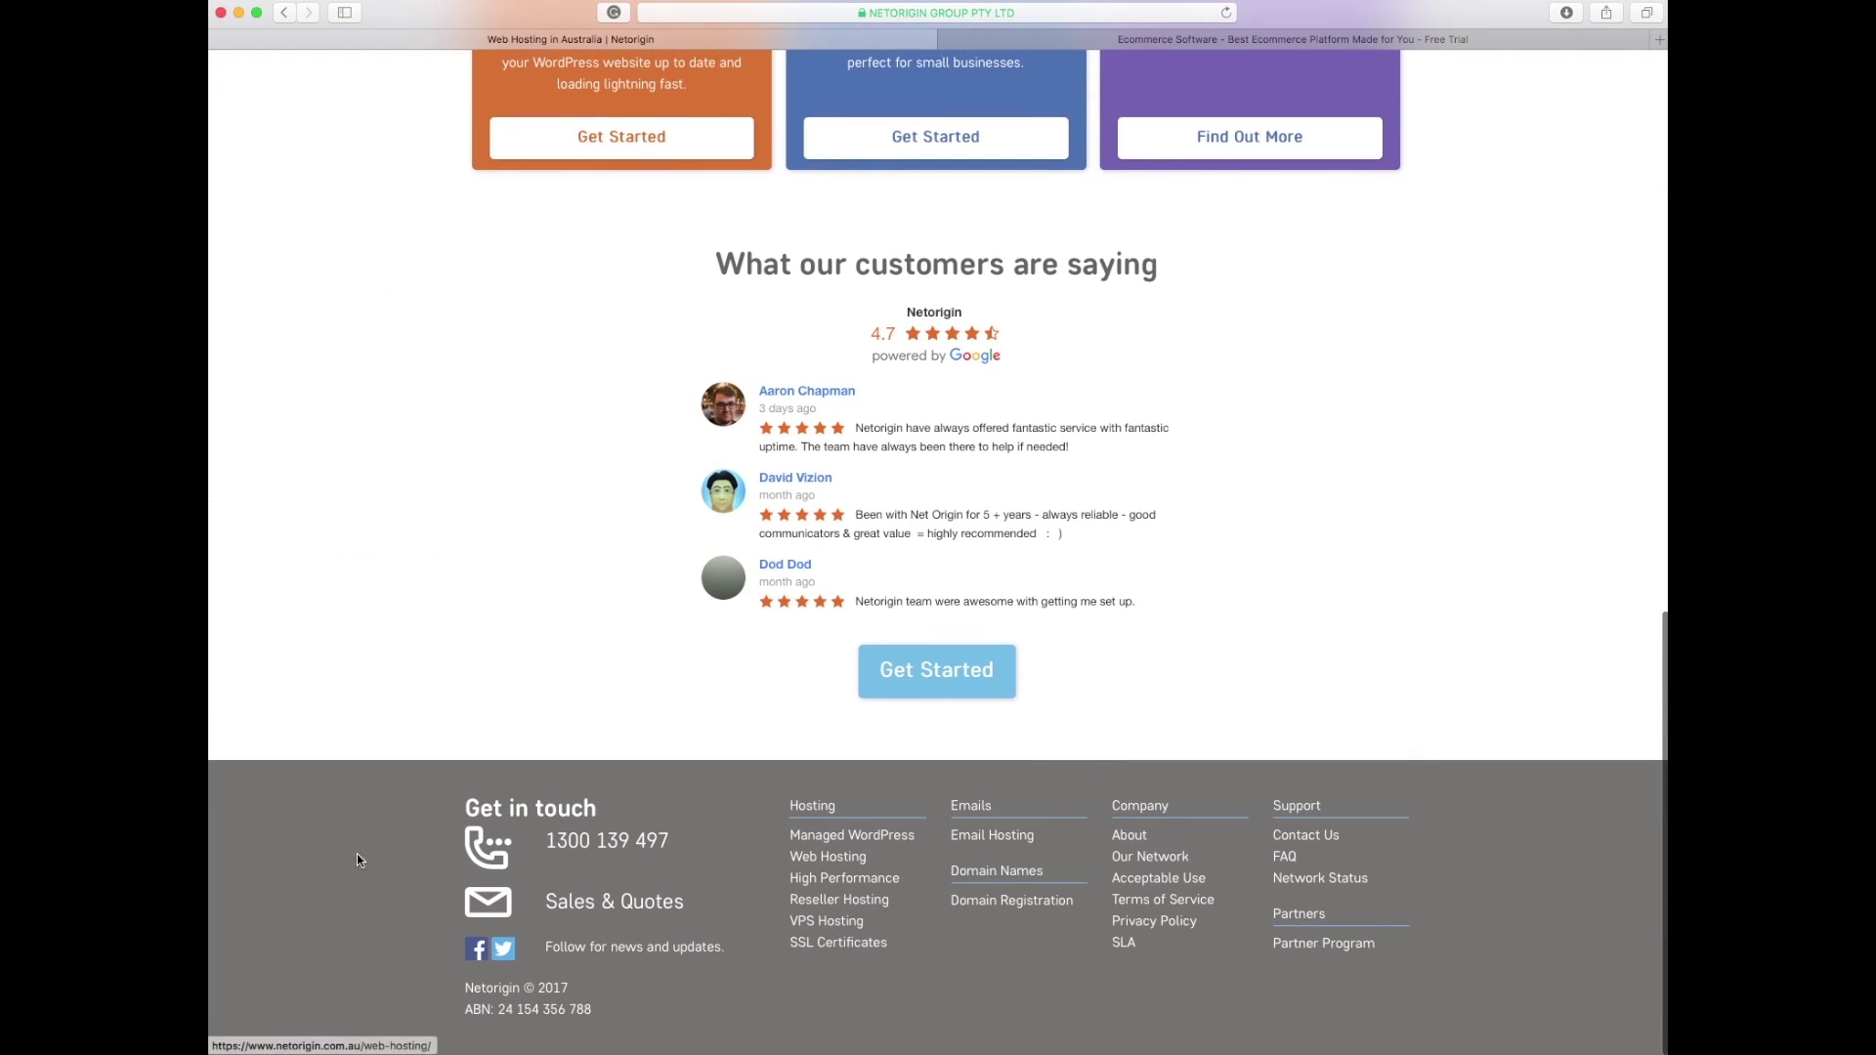
{"action": "scroll", "coordinate": [326, 764], "scroll_direction": "up", "scroll_amount": 10}
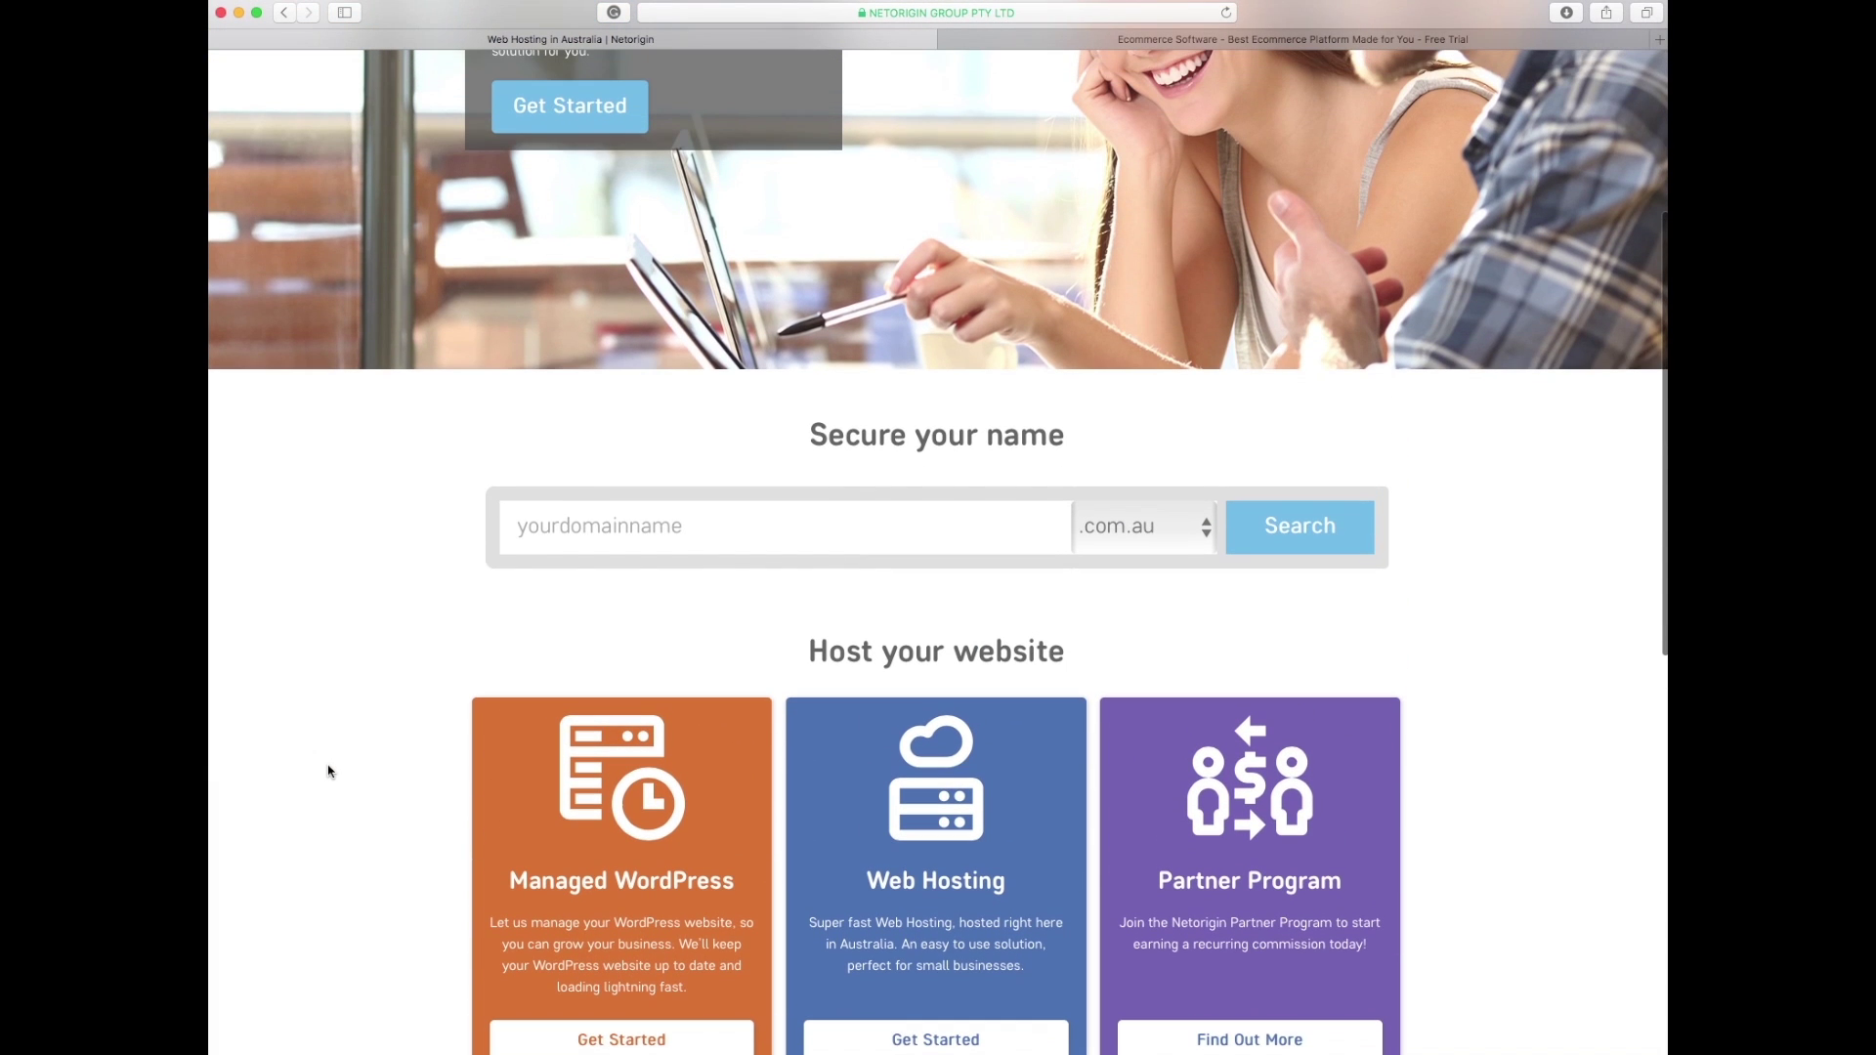
{"action": "scroll", "coordinate": [328, 771], "scroll_direction": "up", "scroll_amount": 4}
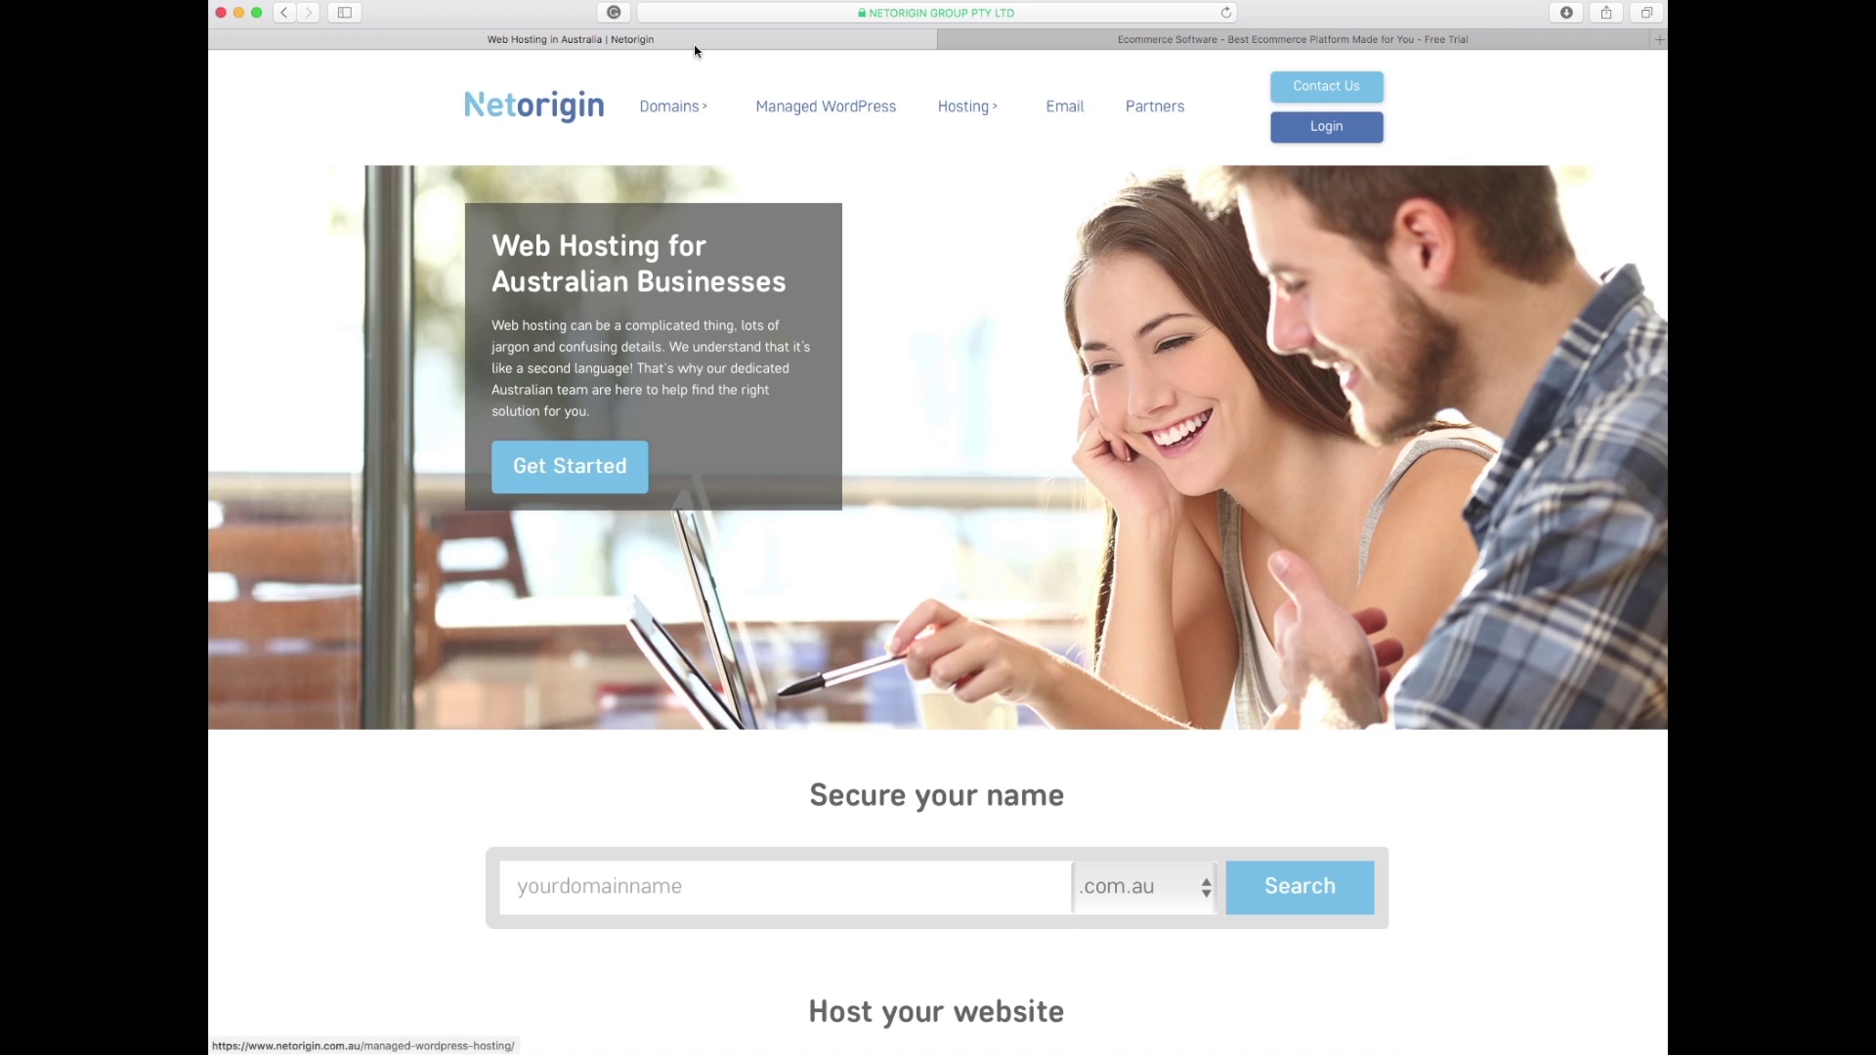
{"action": "left_click", "coordinate": [691, 904]}
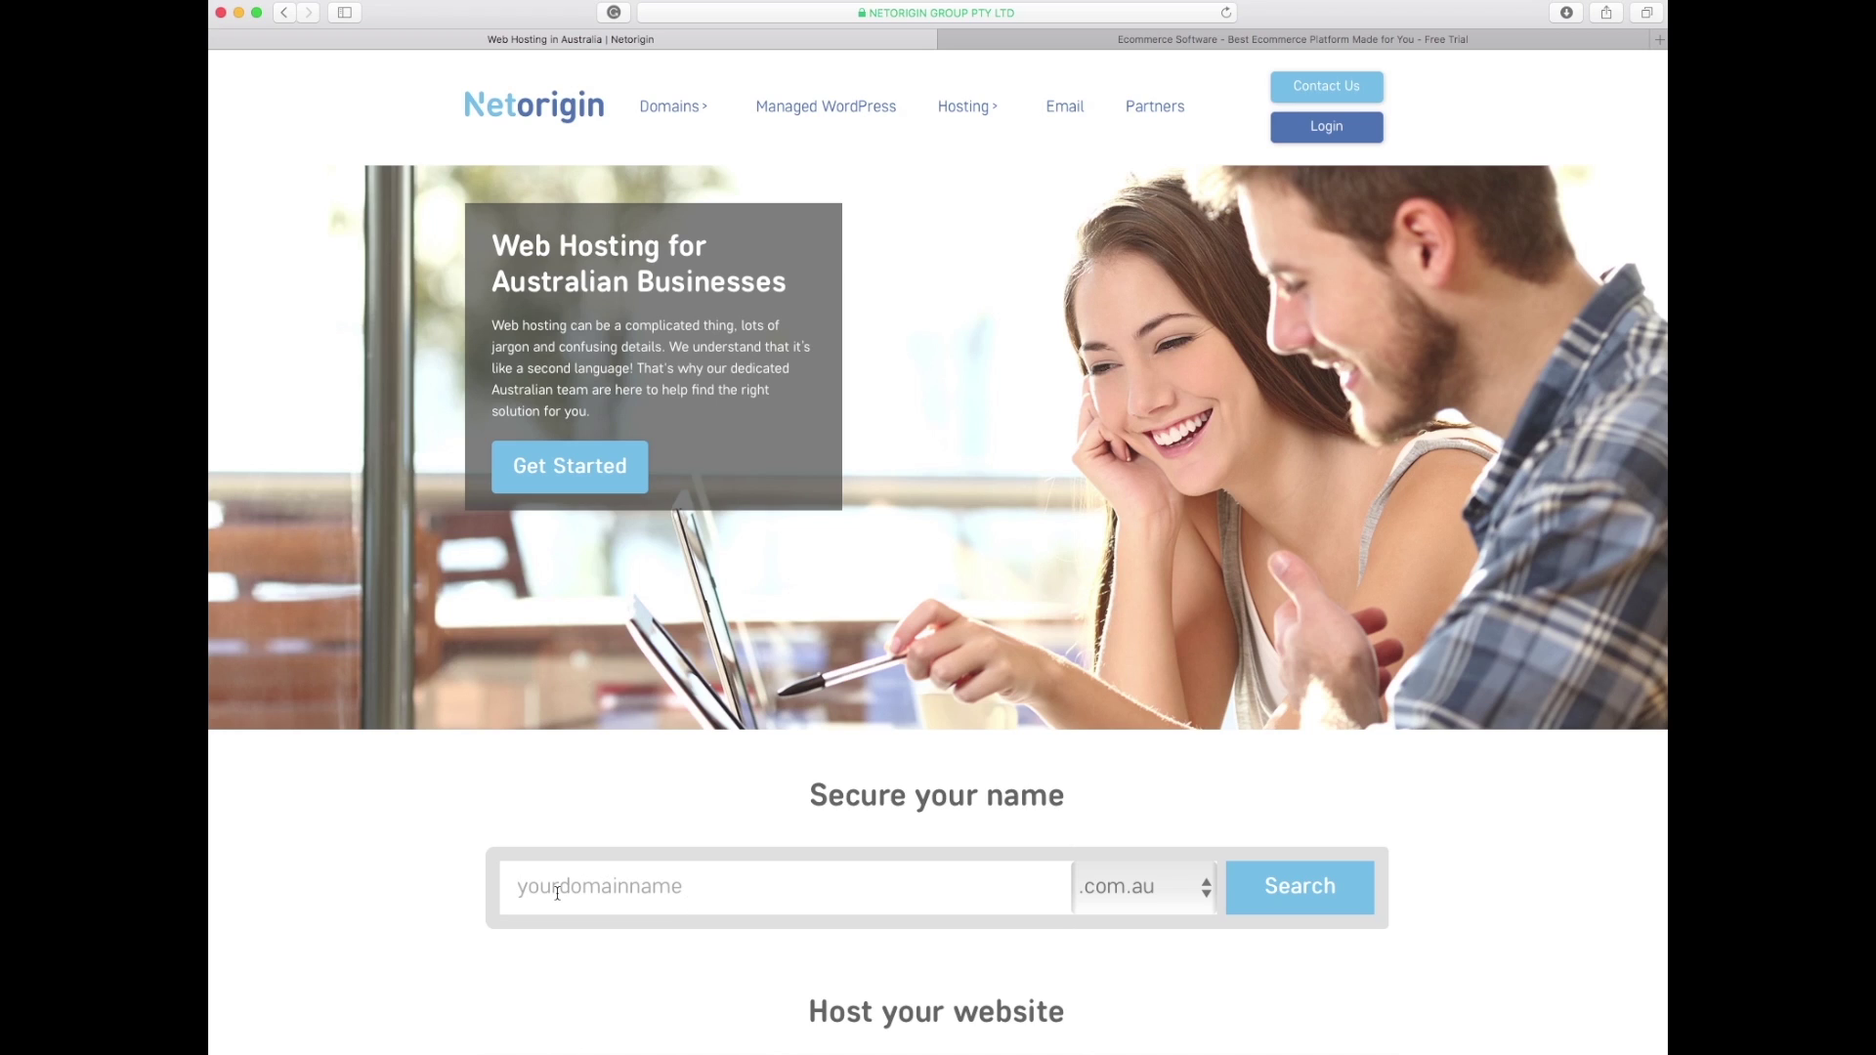
{"action": "type", "text": "gimbal-zhiyun"}
{"action": "key", "text": "Return"}
{"action": "left_click_drag", "start_coordinate": [669, 900], "coordinate": [582, 887]}
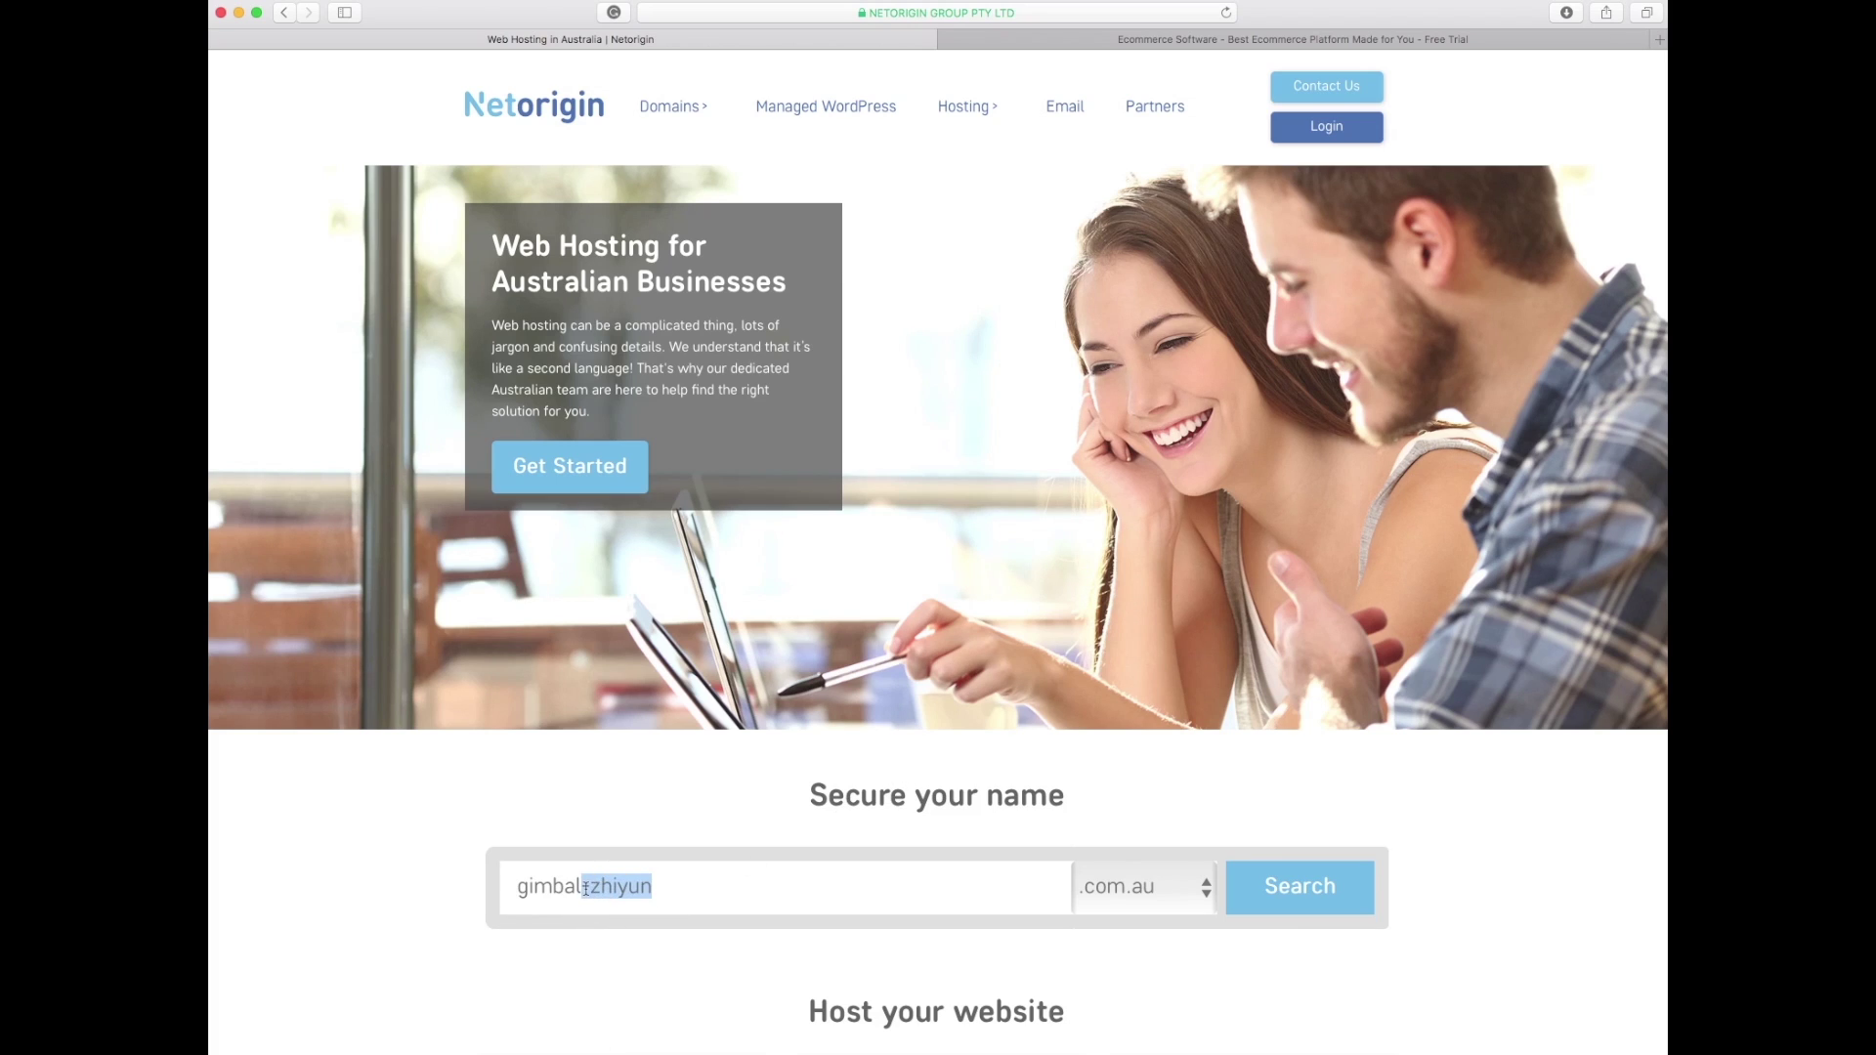
{"action": "key", "text": "BackSpace"}
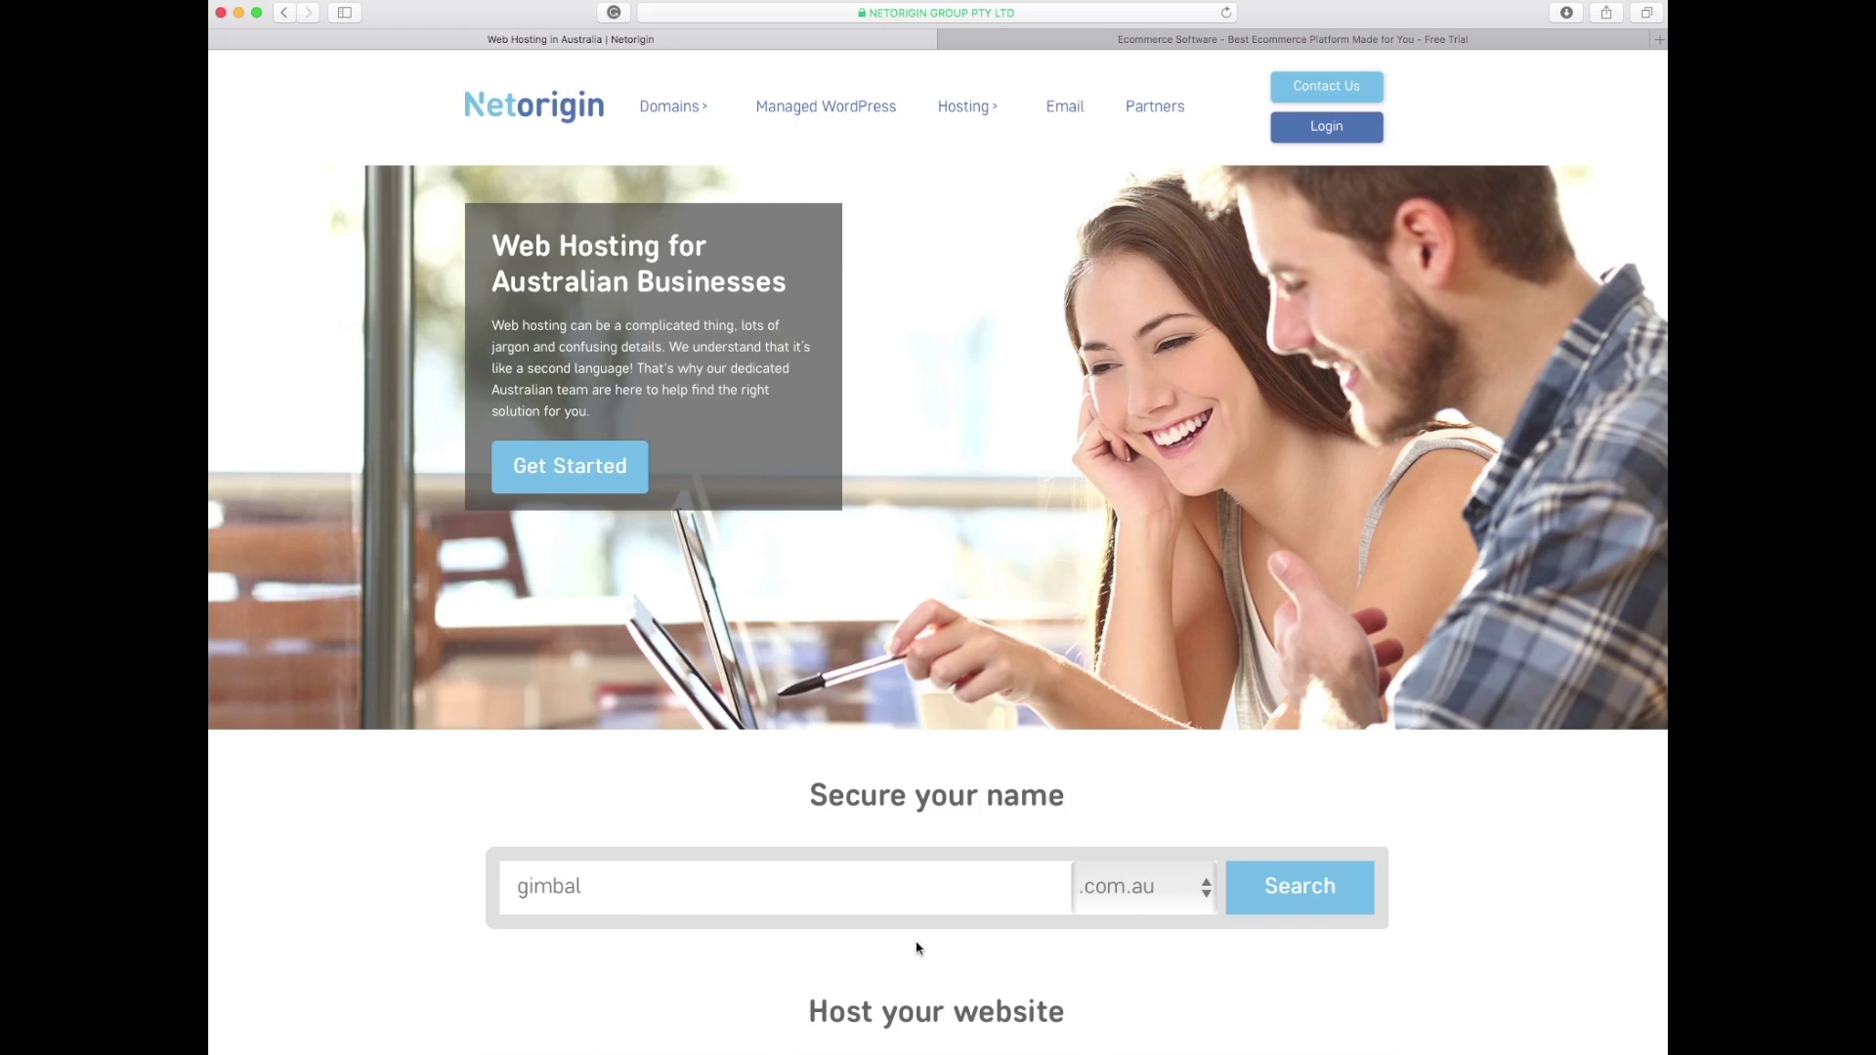
{"action": "left_click", "coordinate": [1322, 890]}
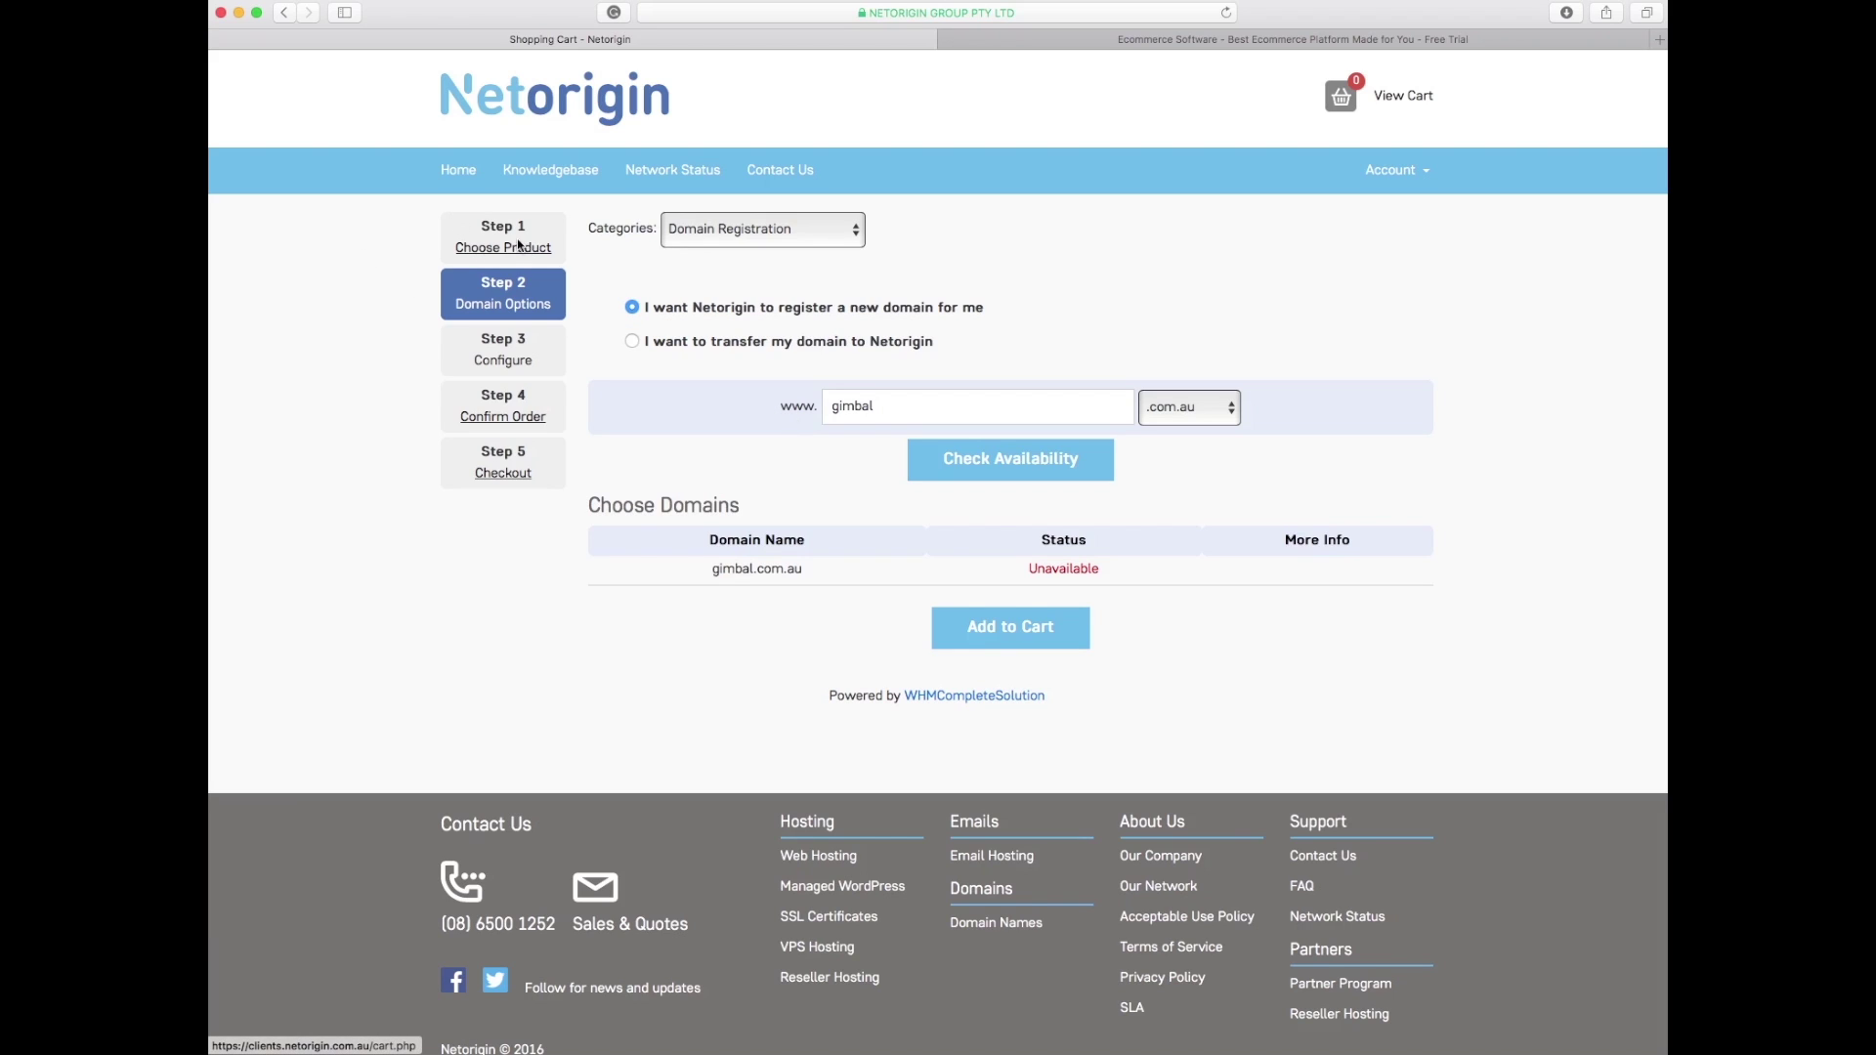
{"action": "left_click", "coordinate": [758, 241]}
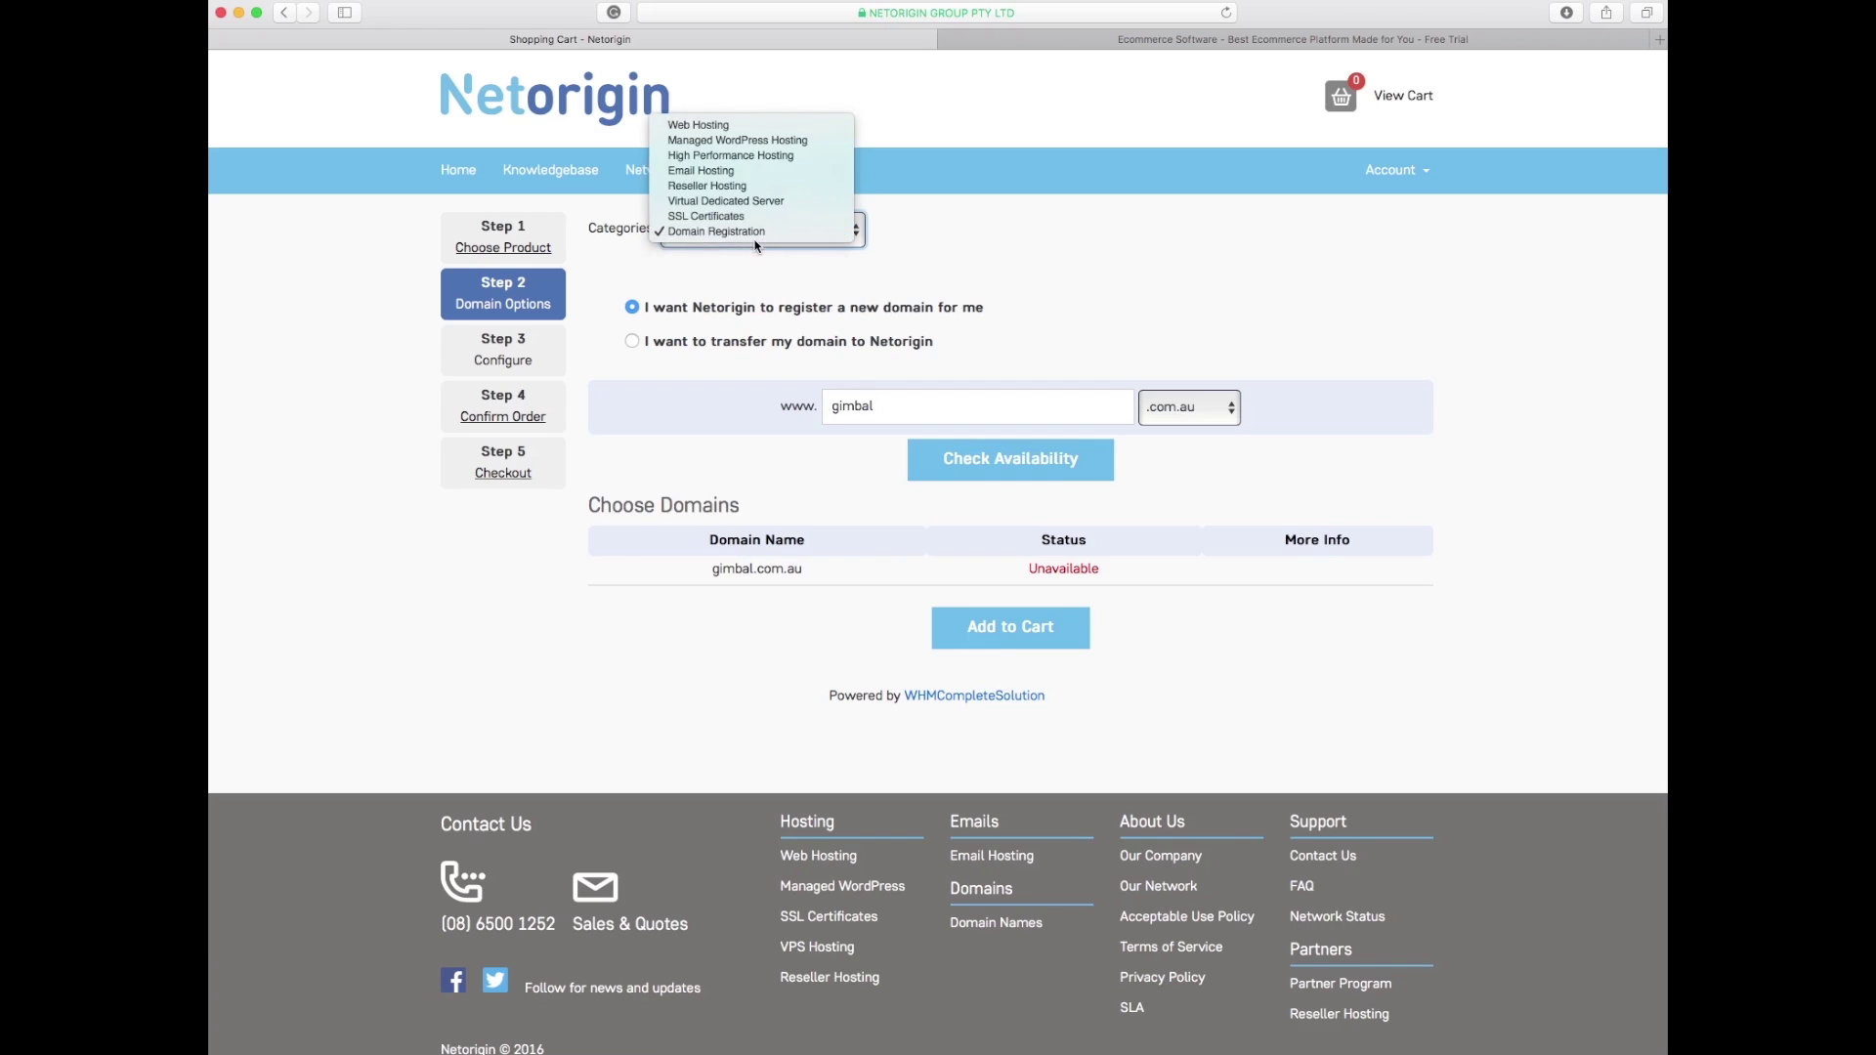
{"action": "left_click", "coordinate": [997, 280]}
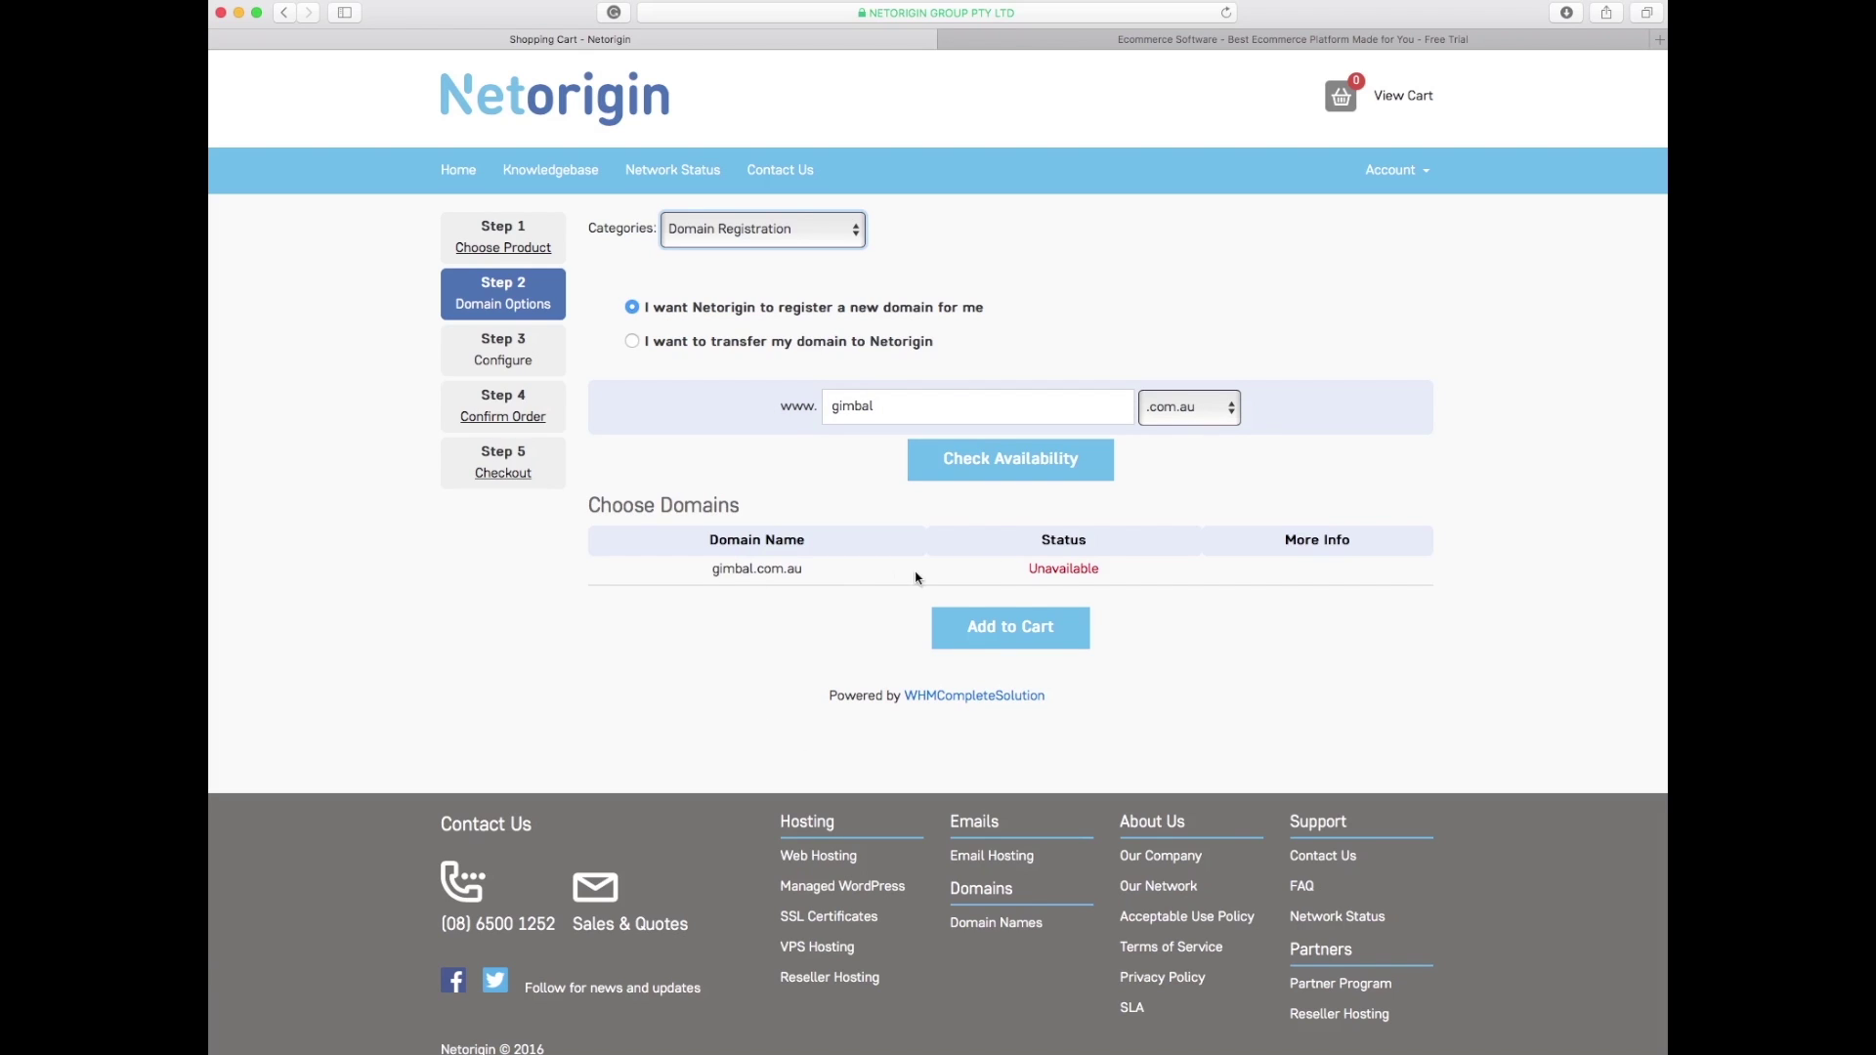
{"action": "left_click", "coordinate": [989, 413]}
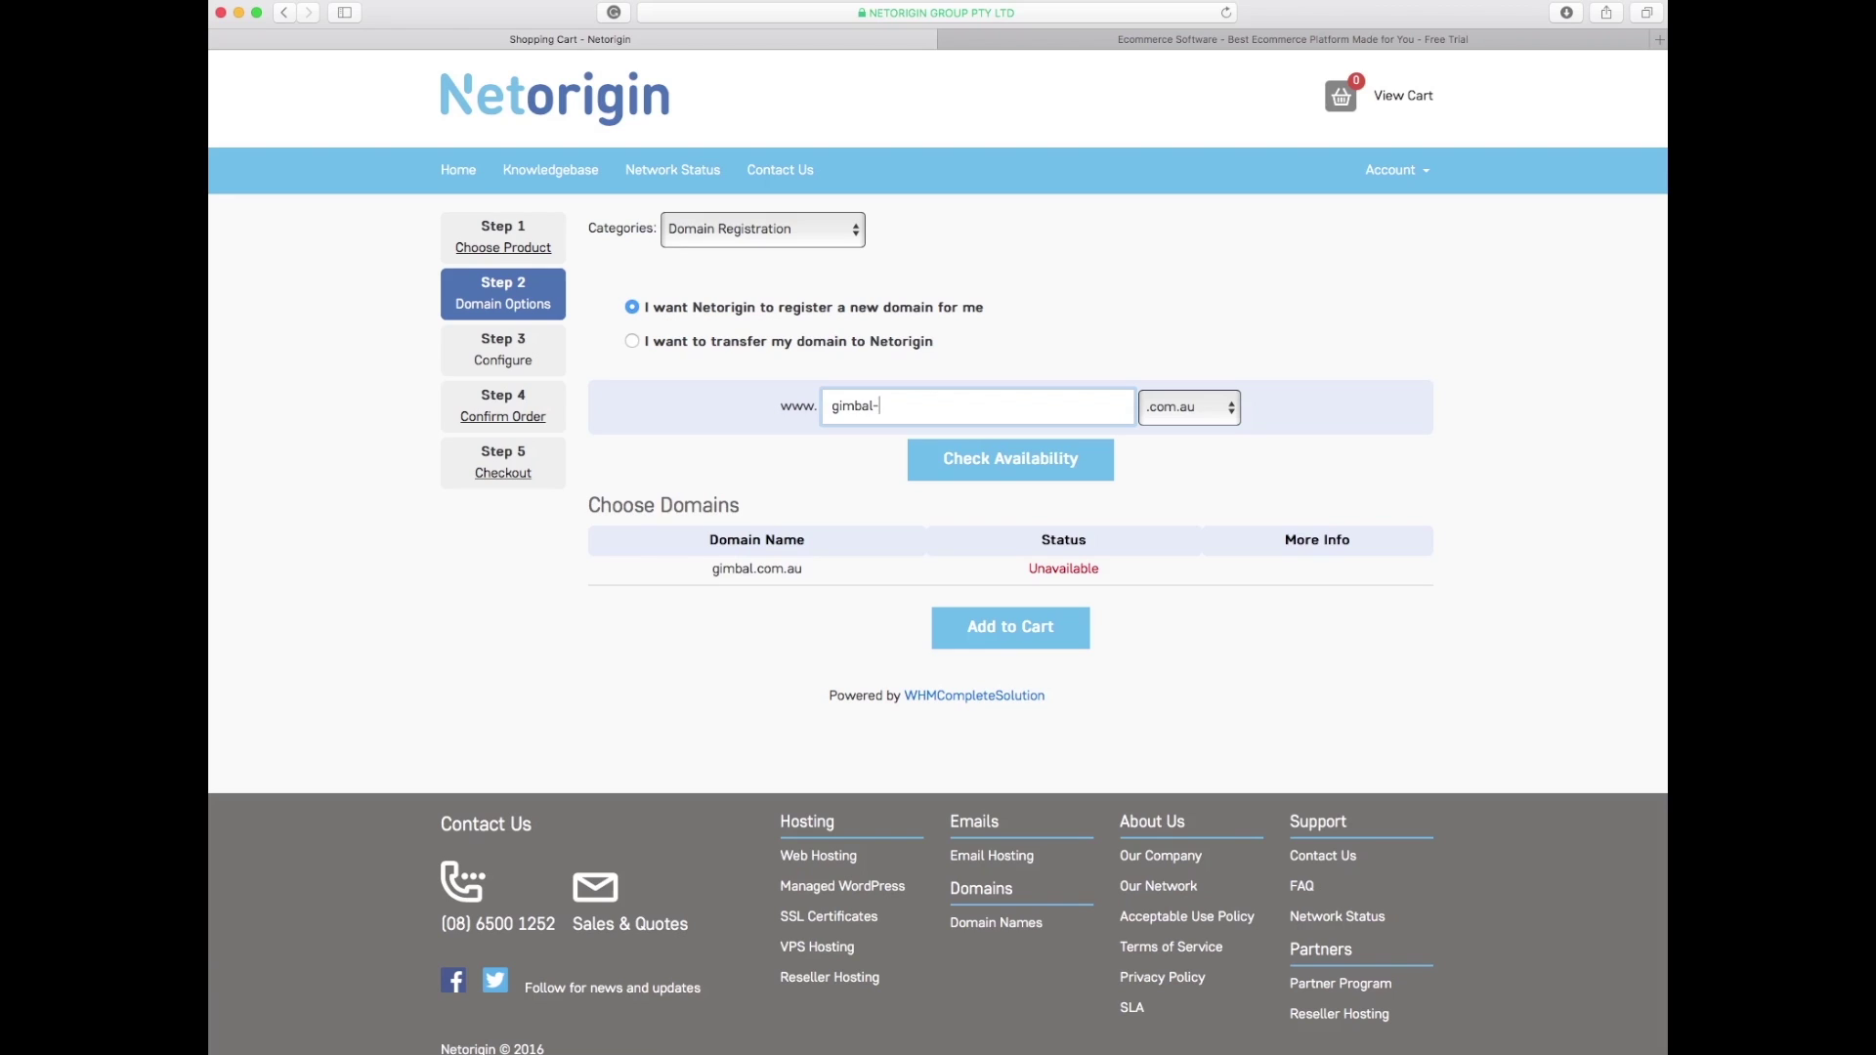
{"action": "type", "text": "-zhiyun"}
Confirm gimbal-zhiyun.com.au is available and add it to the cart for 2 years at $24.99AUD.
{"action": "left_click", "coordinate": [1034, 467]}
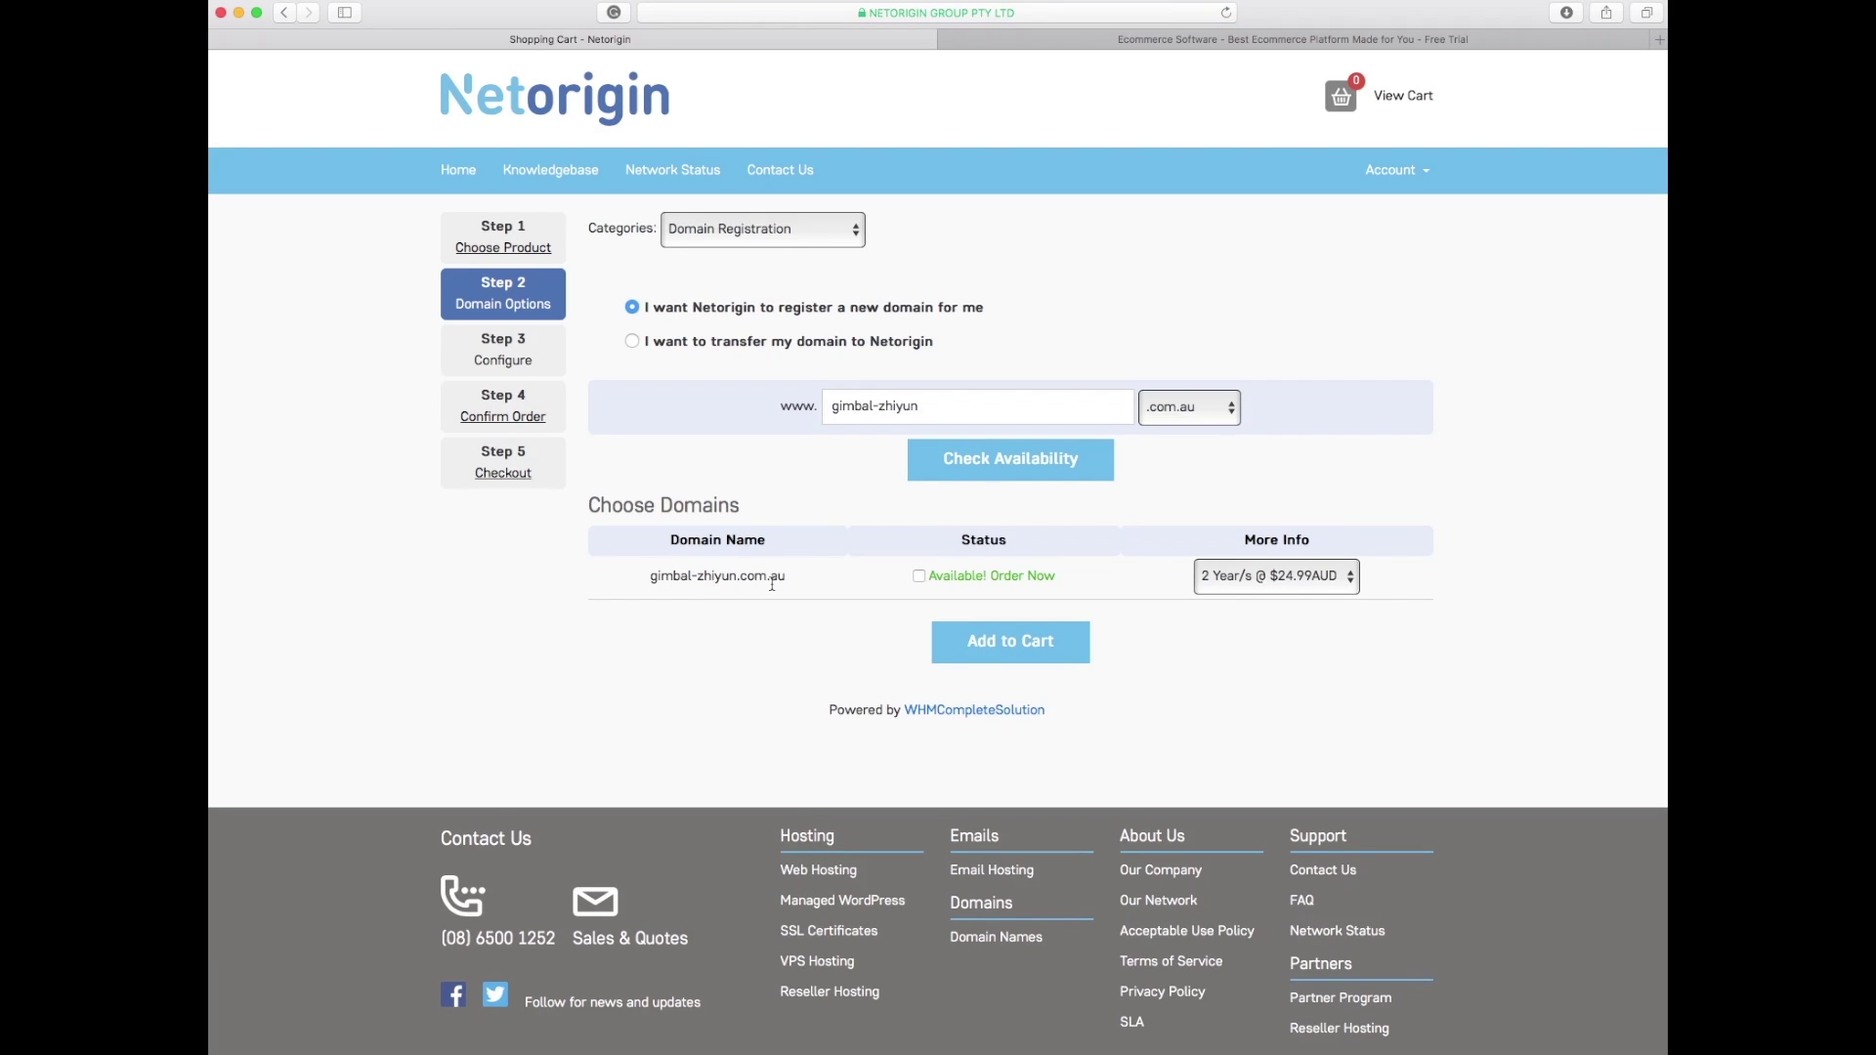
{"action": "left_click_drag", "start_coordinate": [872, 403], "coordinate": [831, 395]}
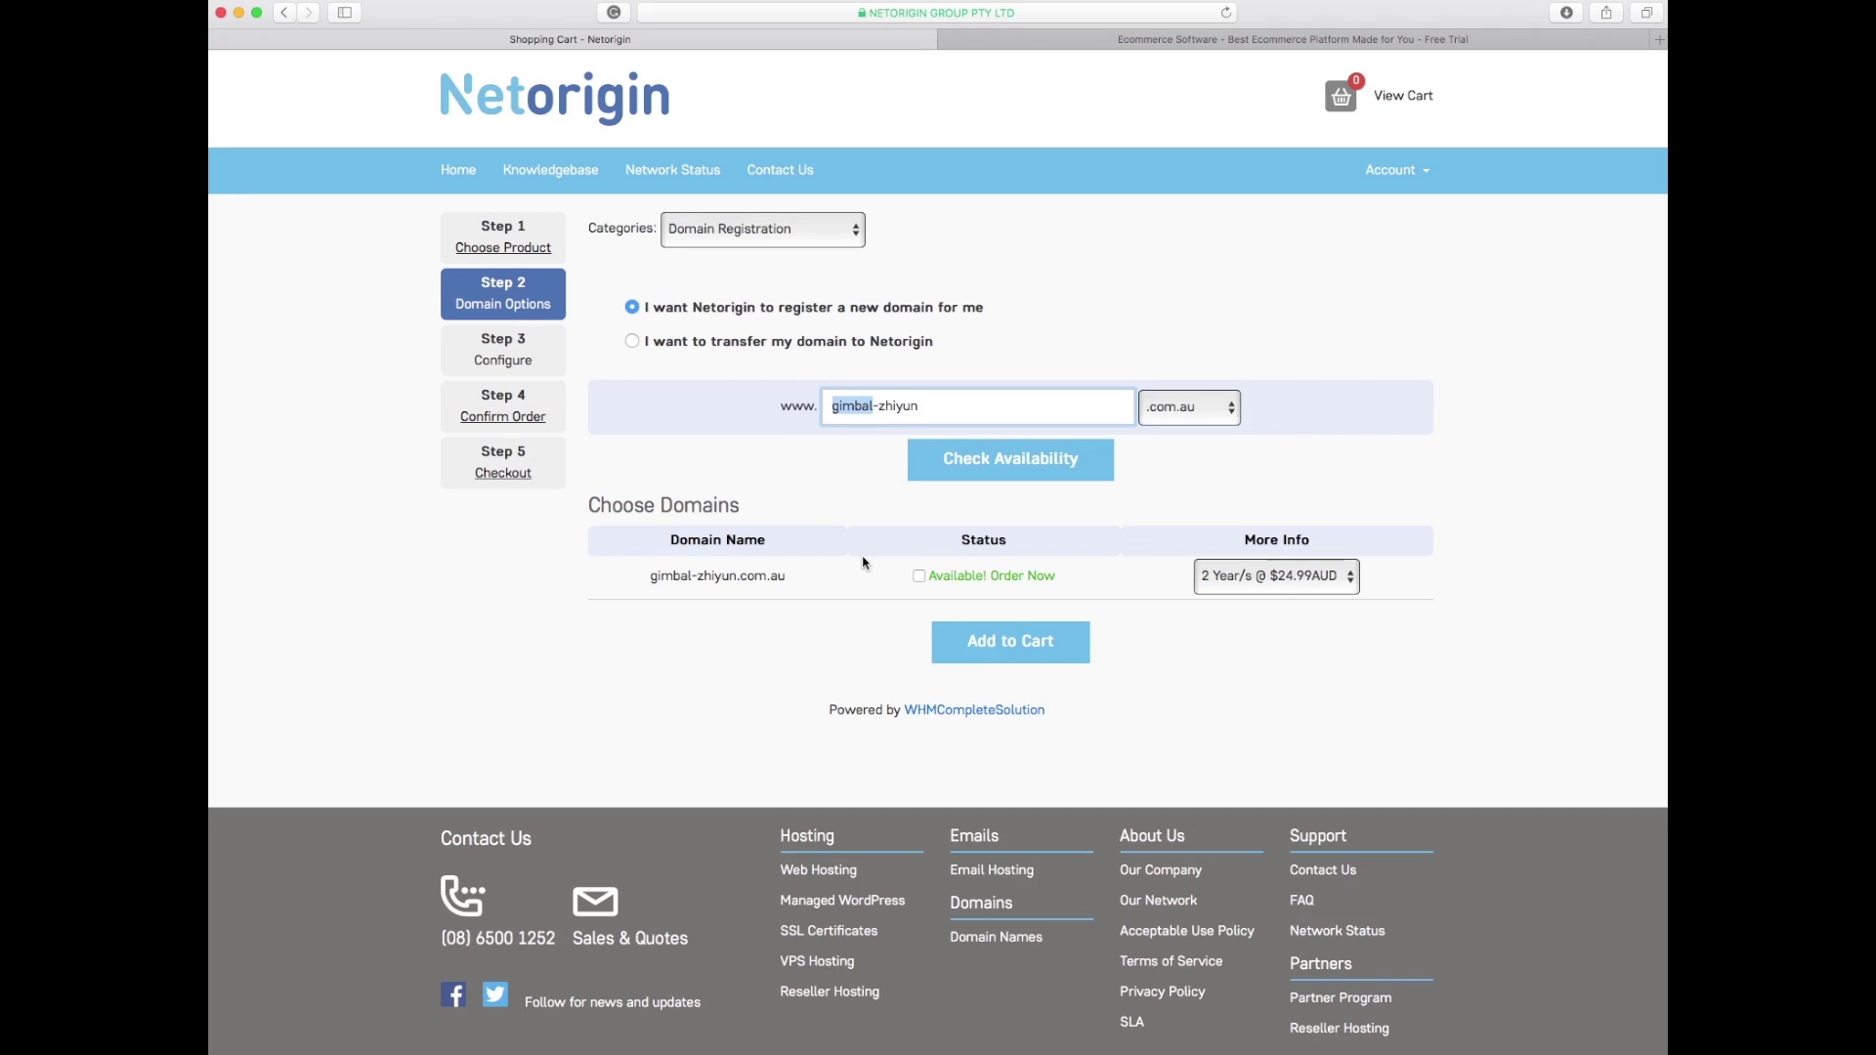
{"action": "left_click", "coordinate": [823, 494]}
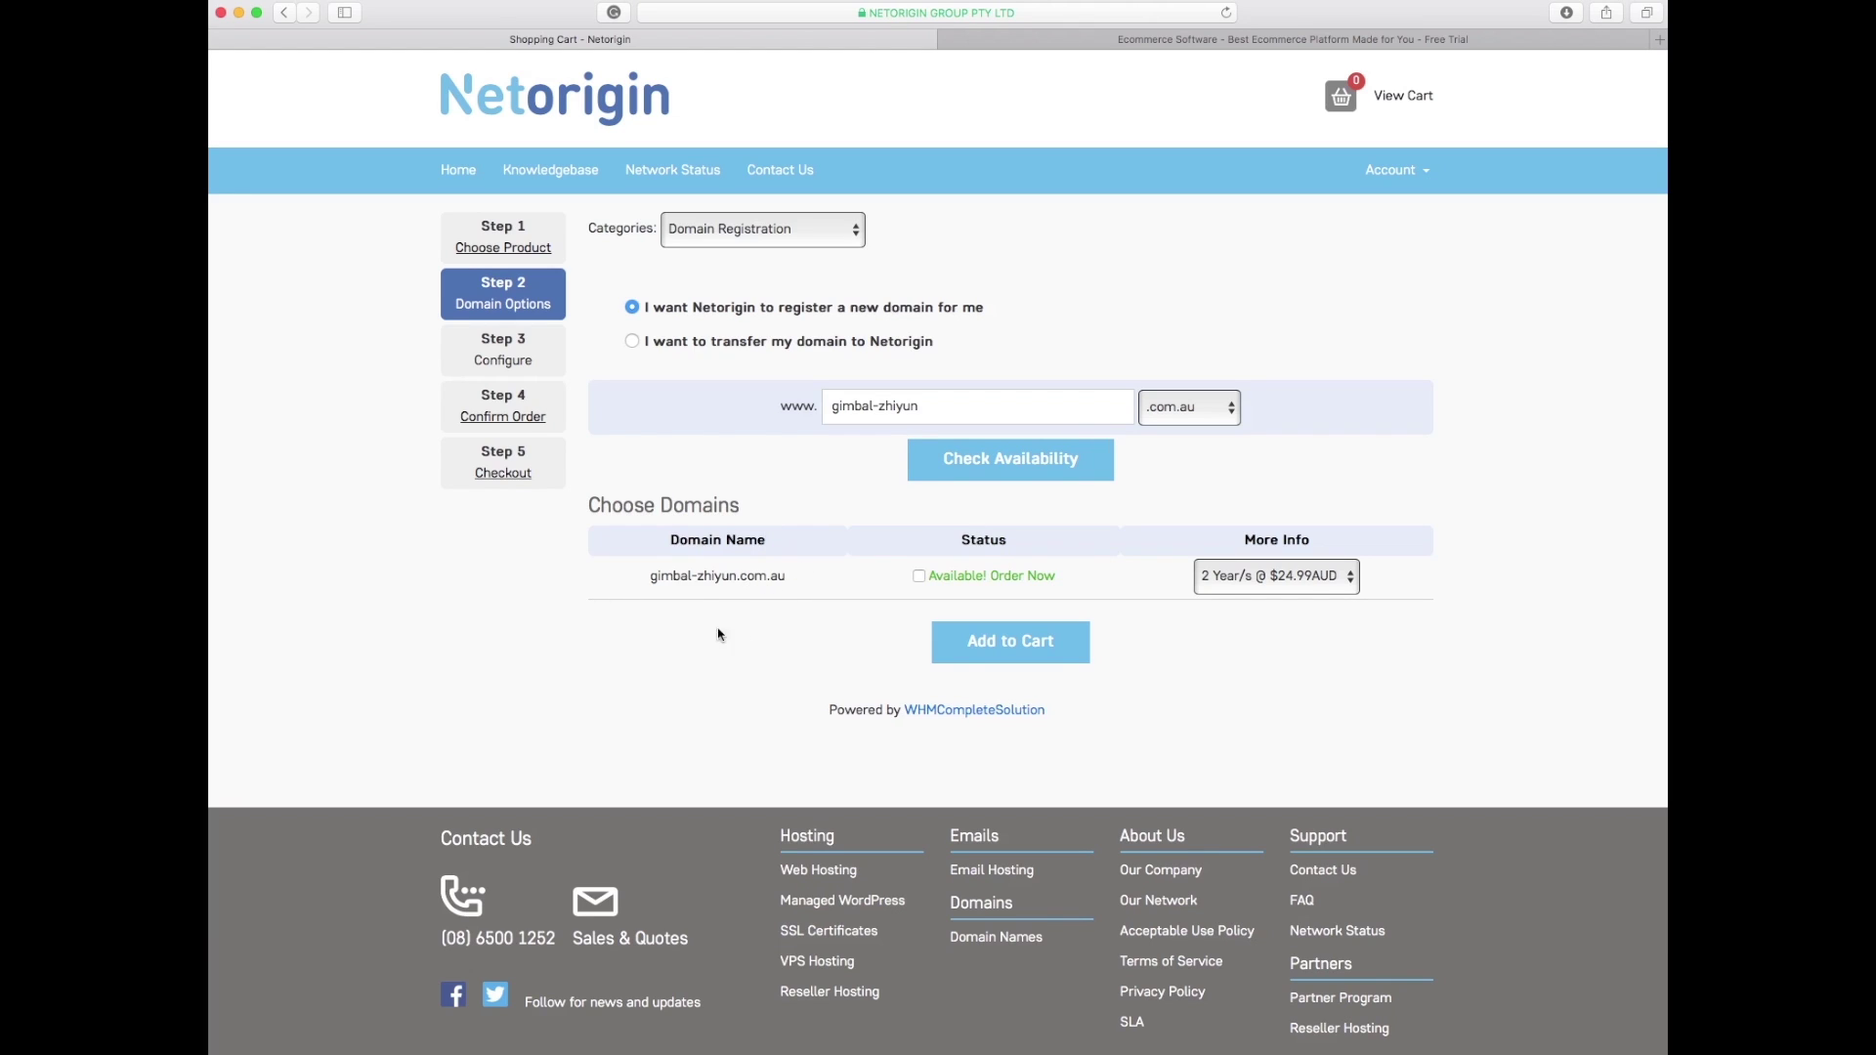
{"action": "left_click", "coordinate": [920, 577]}
{"action": "left_click", "coordinate": [973, 651]}
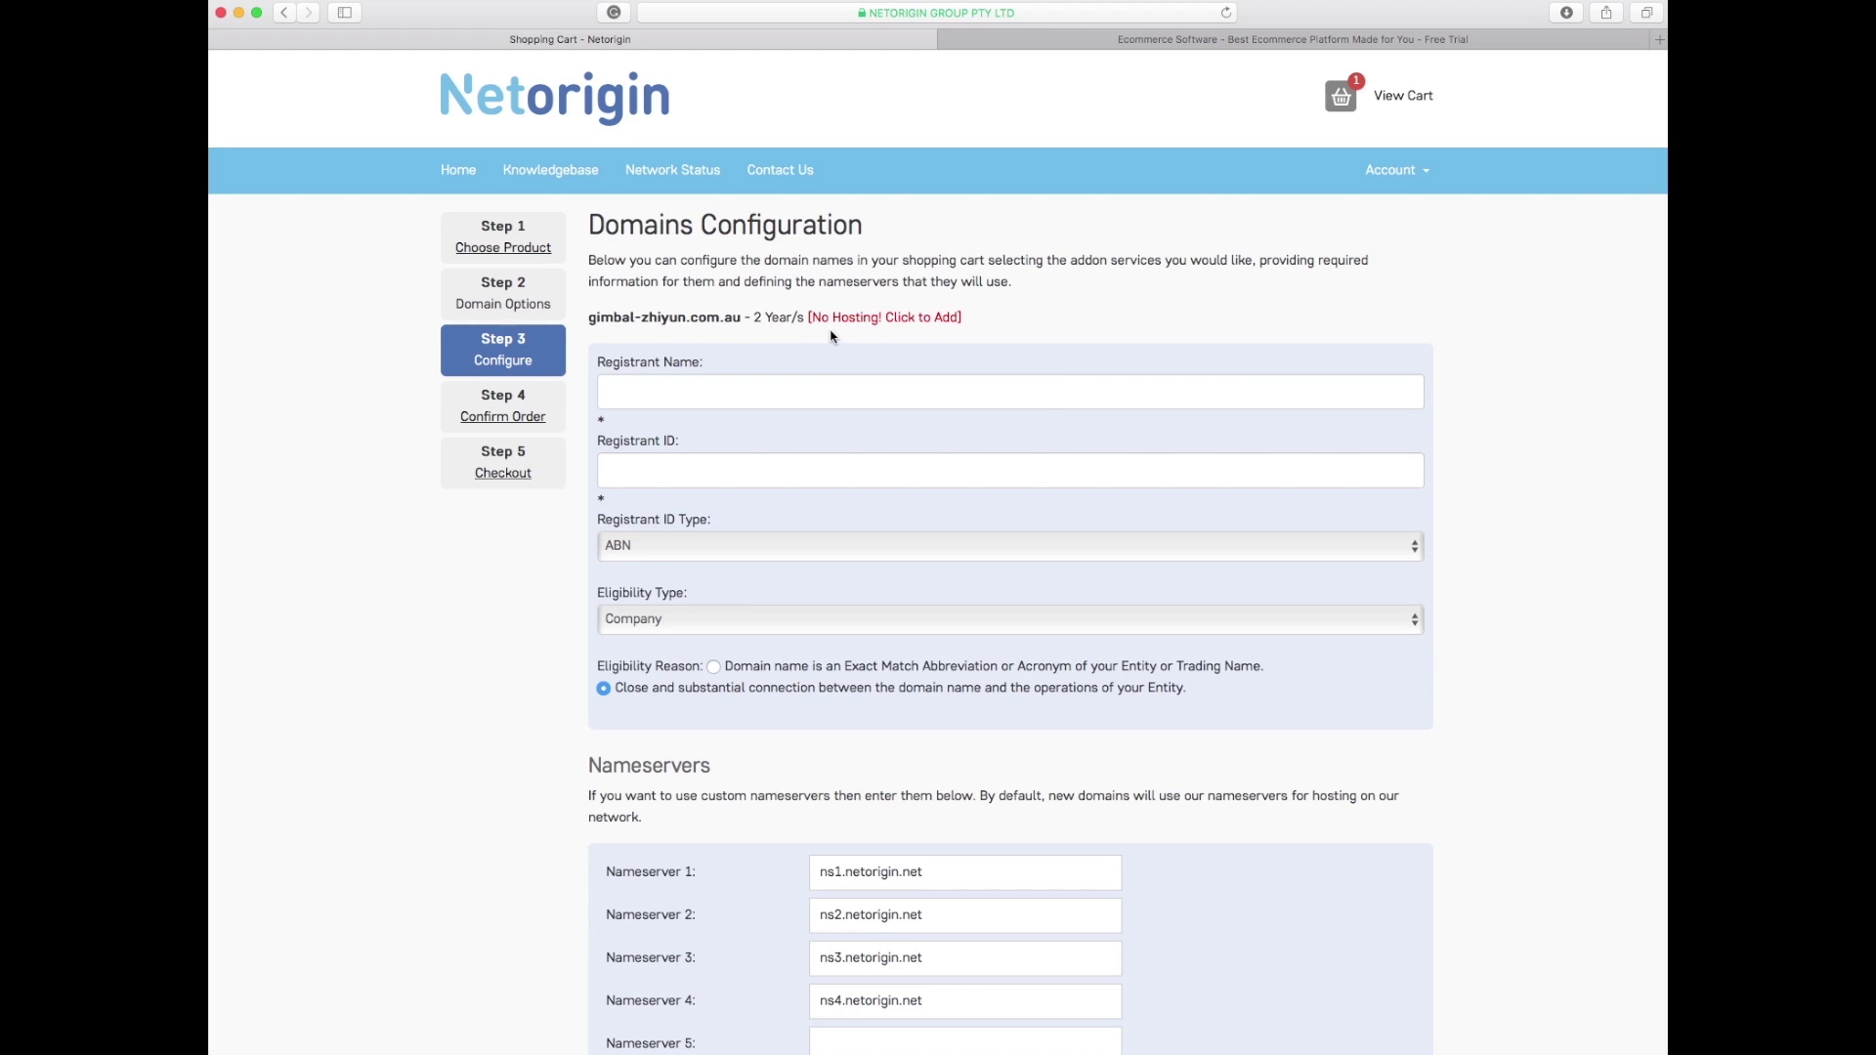
Choose to add web hosting to the gimbal-zhiyun.com.au domain order.
{"action": "left_click", "coordinate": [870, 328]}
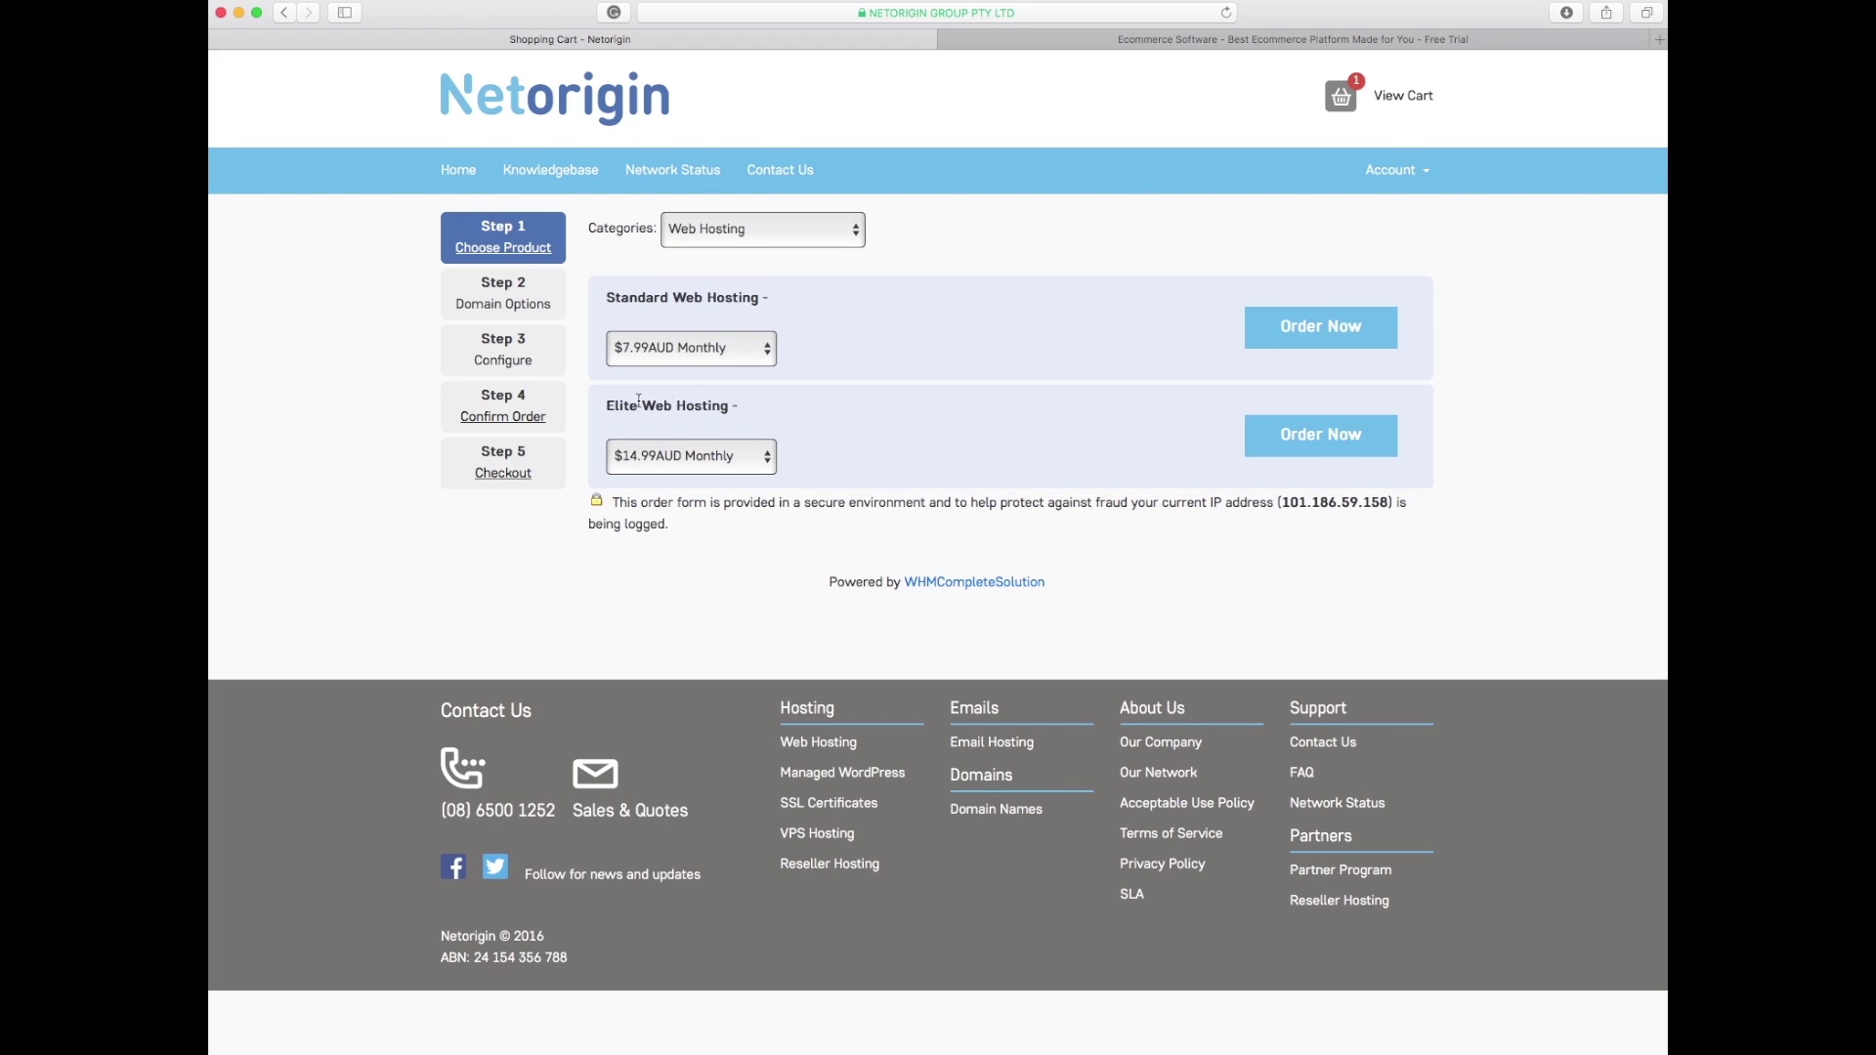
Open the Web Hosting page in a new tab and highlight the Standard plan's monthly price.
{"action": "right_click", "coordinate": [793, 739]}
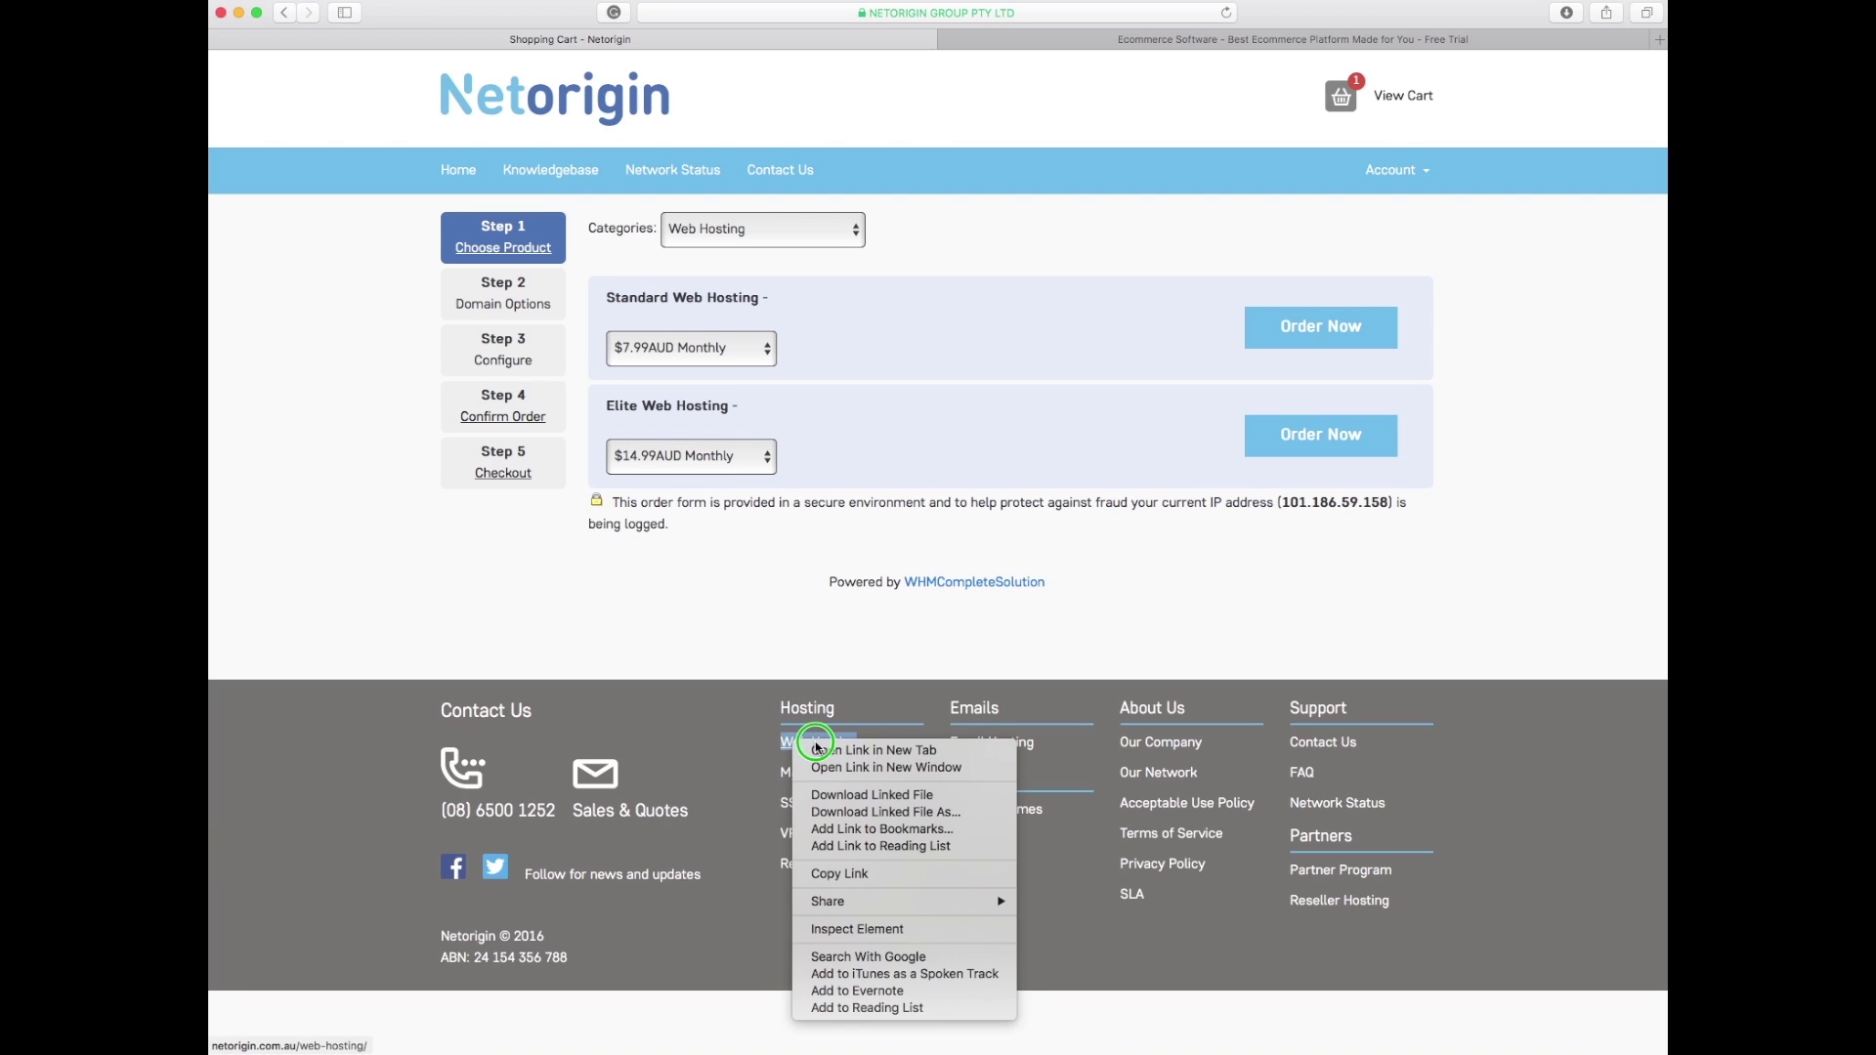
{"action": "left_click", "coordinate": [841, 751]}
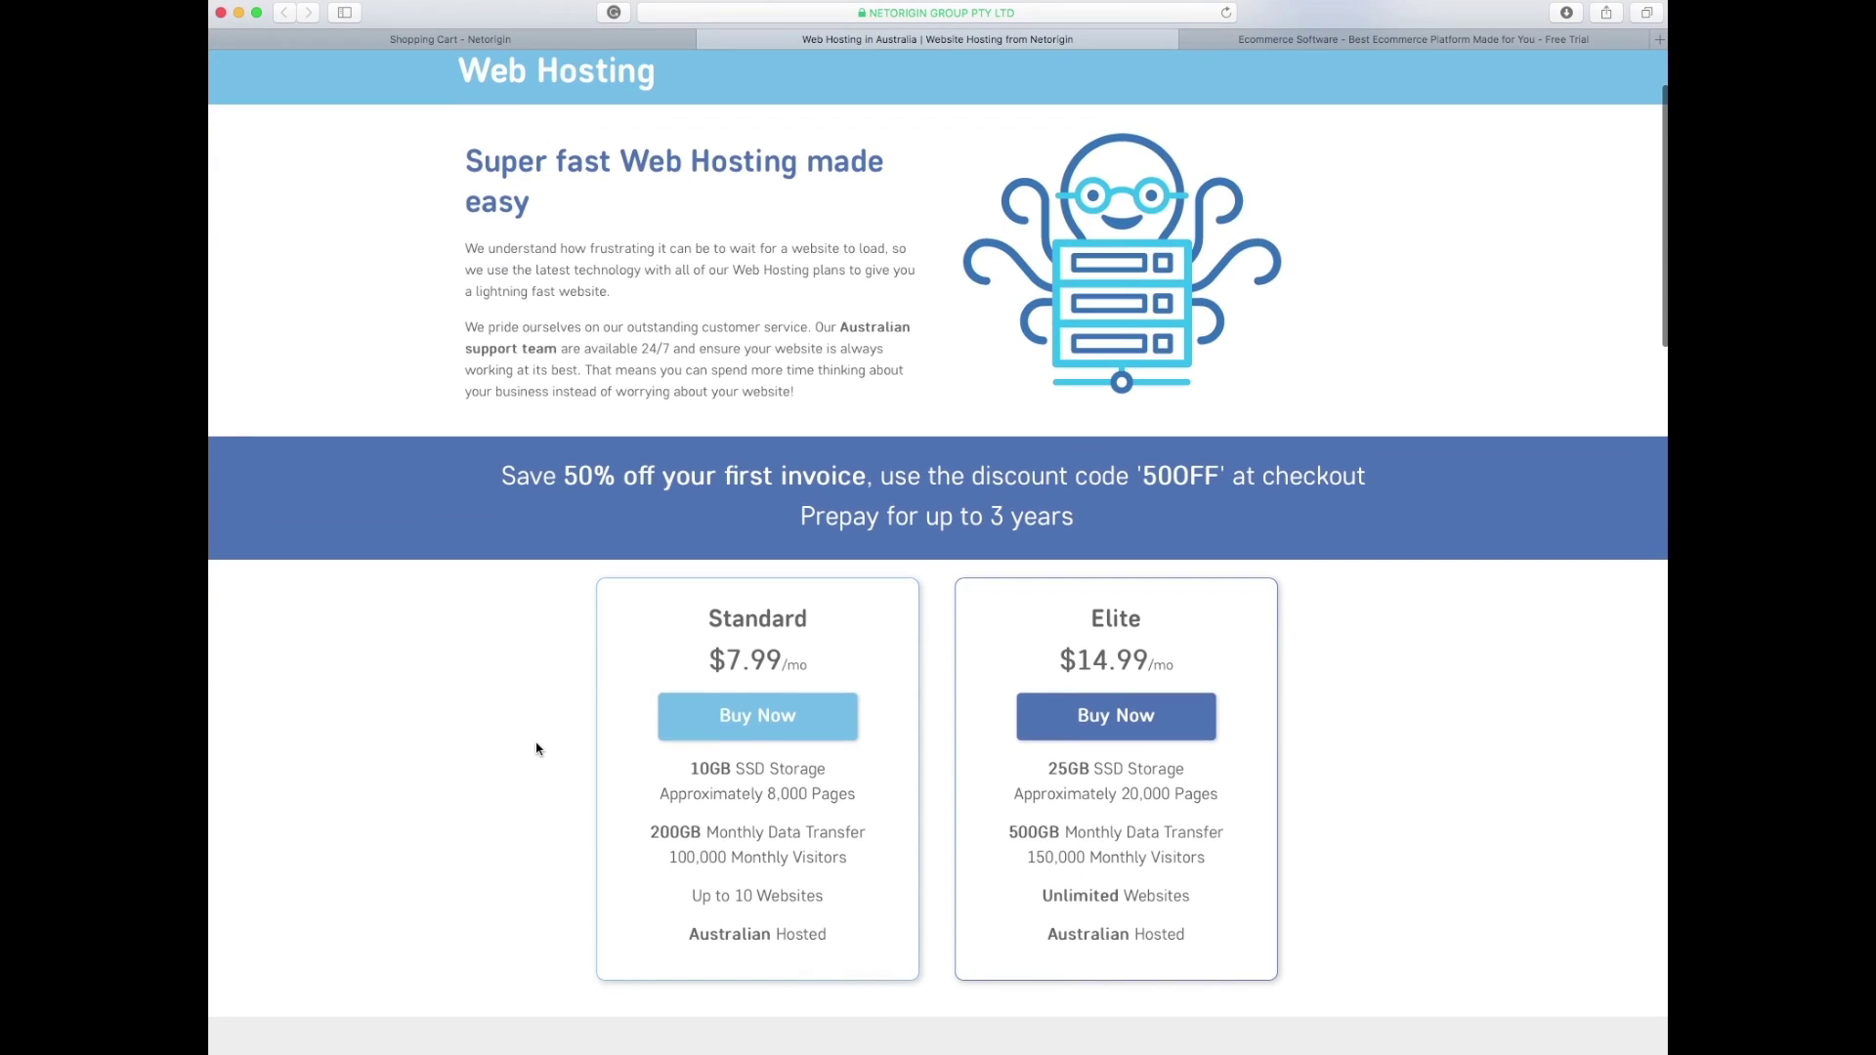
{"action": "scroll", "coordinate": [537, 749], "scroll_direction": "down", "scroll_amount": 1}
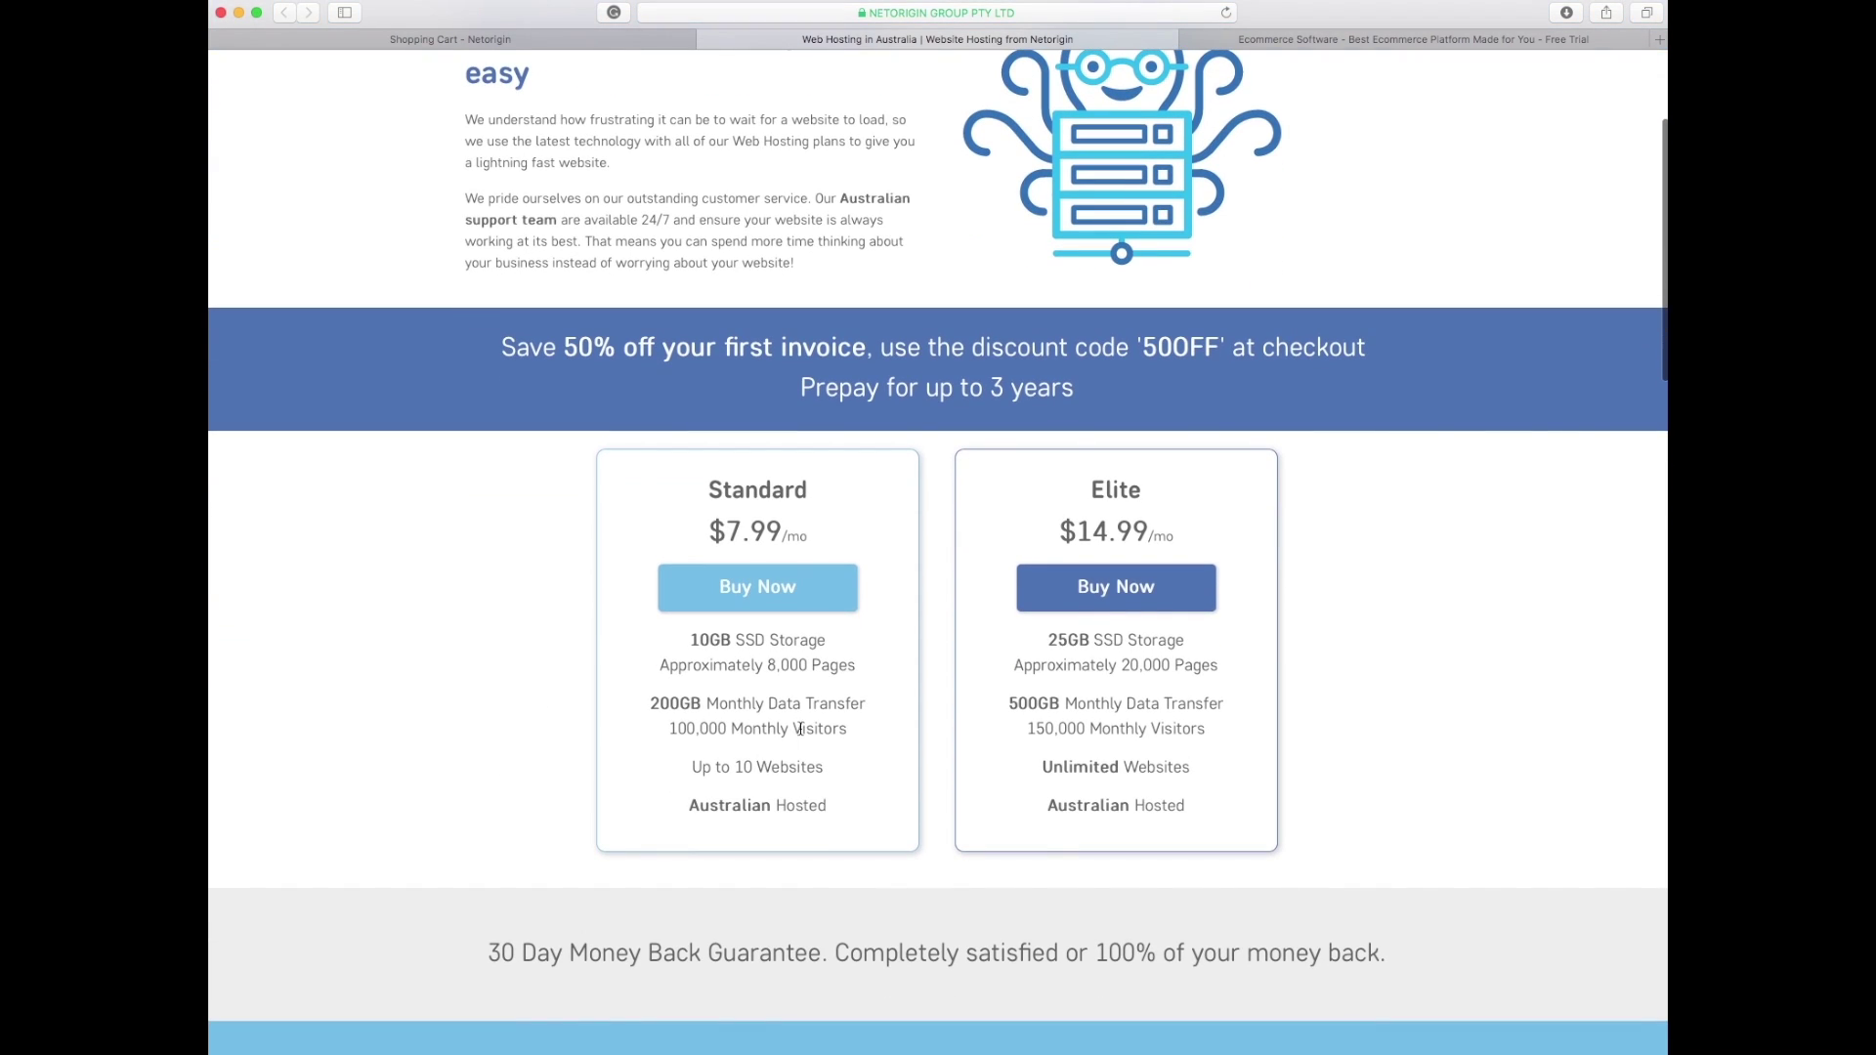
{"action": "left_click_drag", "start_coordinate": [725, 533], "coordinate": [809, 536]}
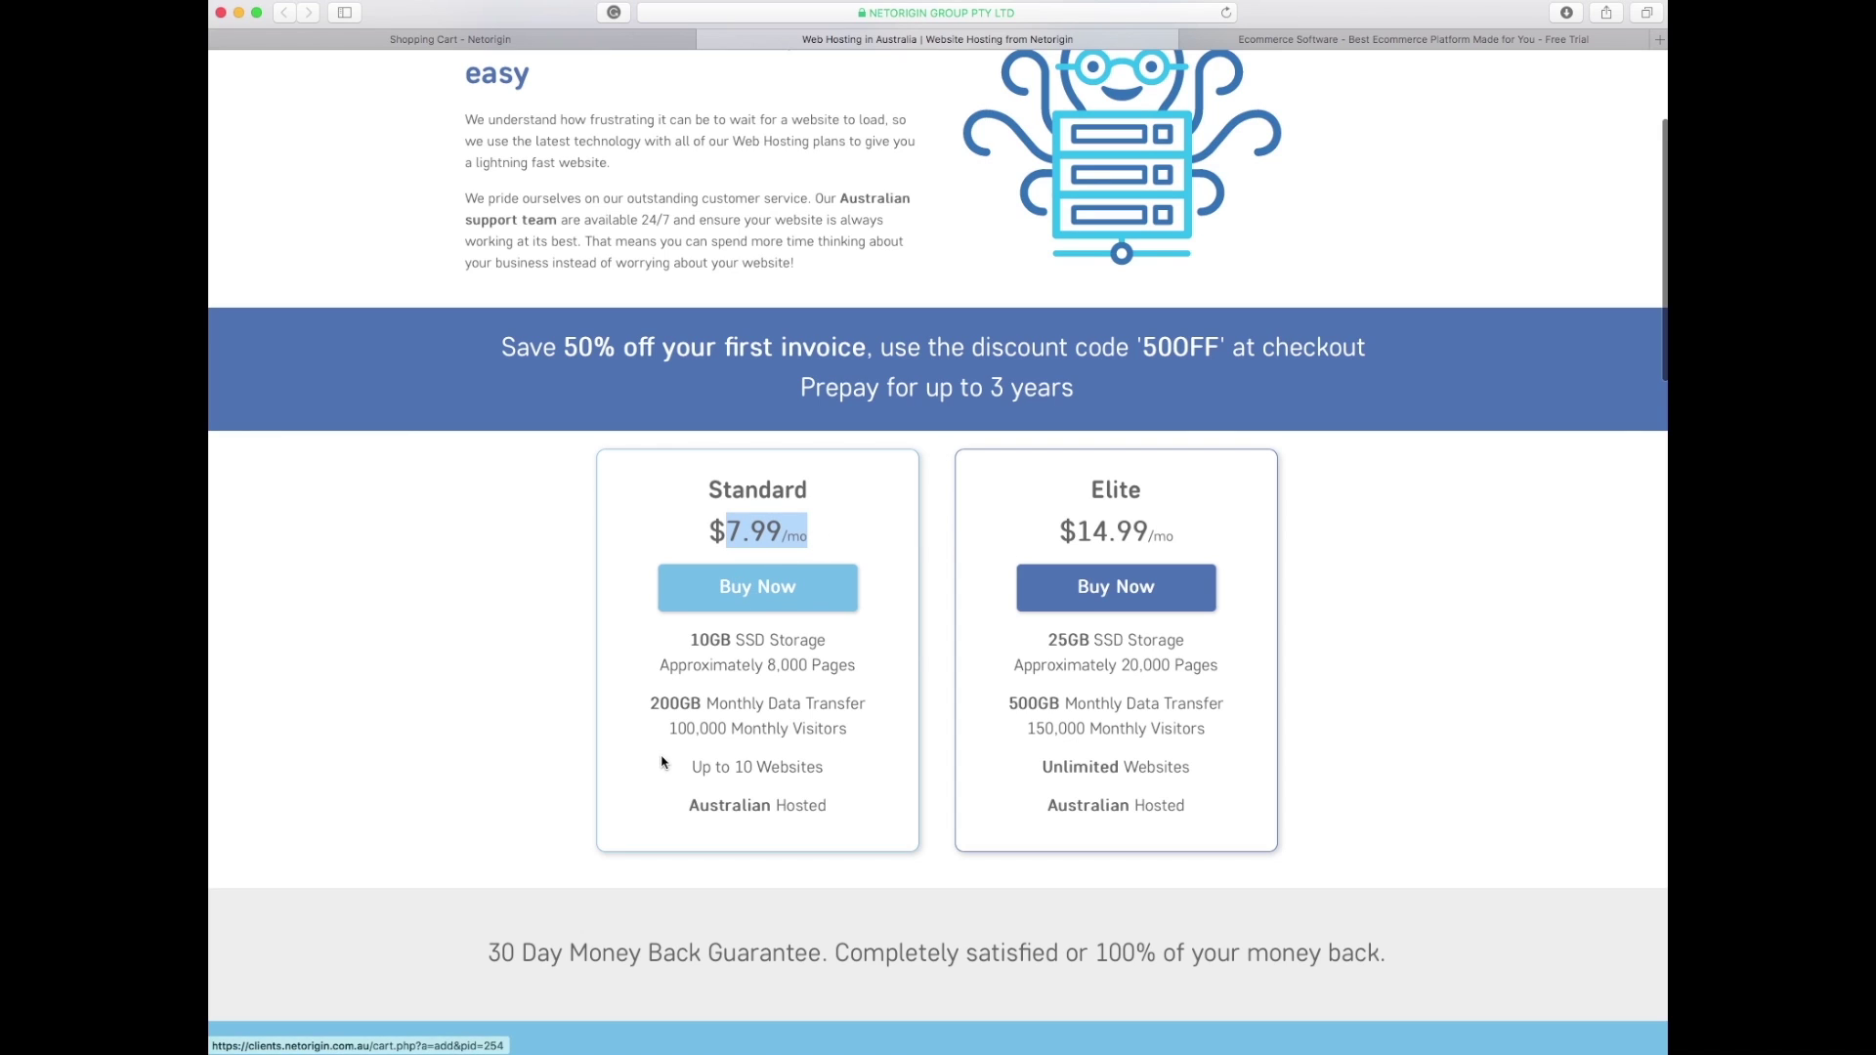
{"action": "left_click", "coordinate": [709, 695]}
Highlight the Standard plan's storage, 200GB transfer, 100,000 visitors and Australian Hosted features.
{"action": "left_click_drag", "start_coordinate": [693, 641], "coordinate": [848, 666]}
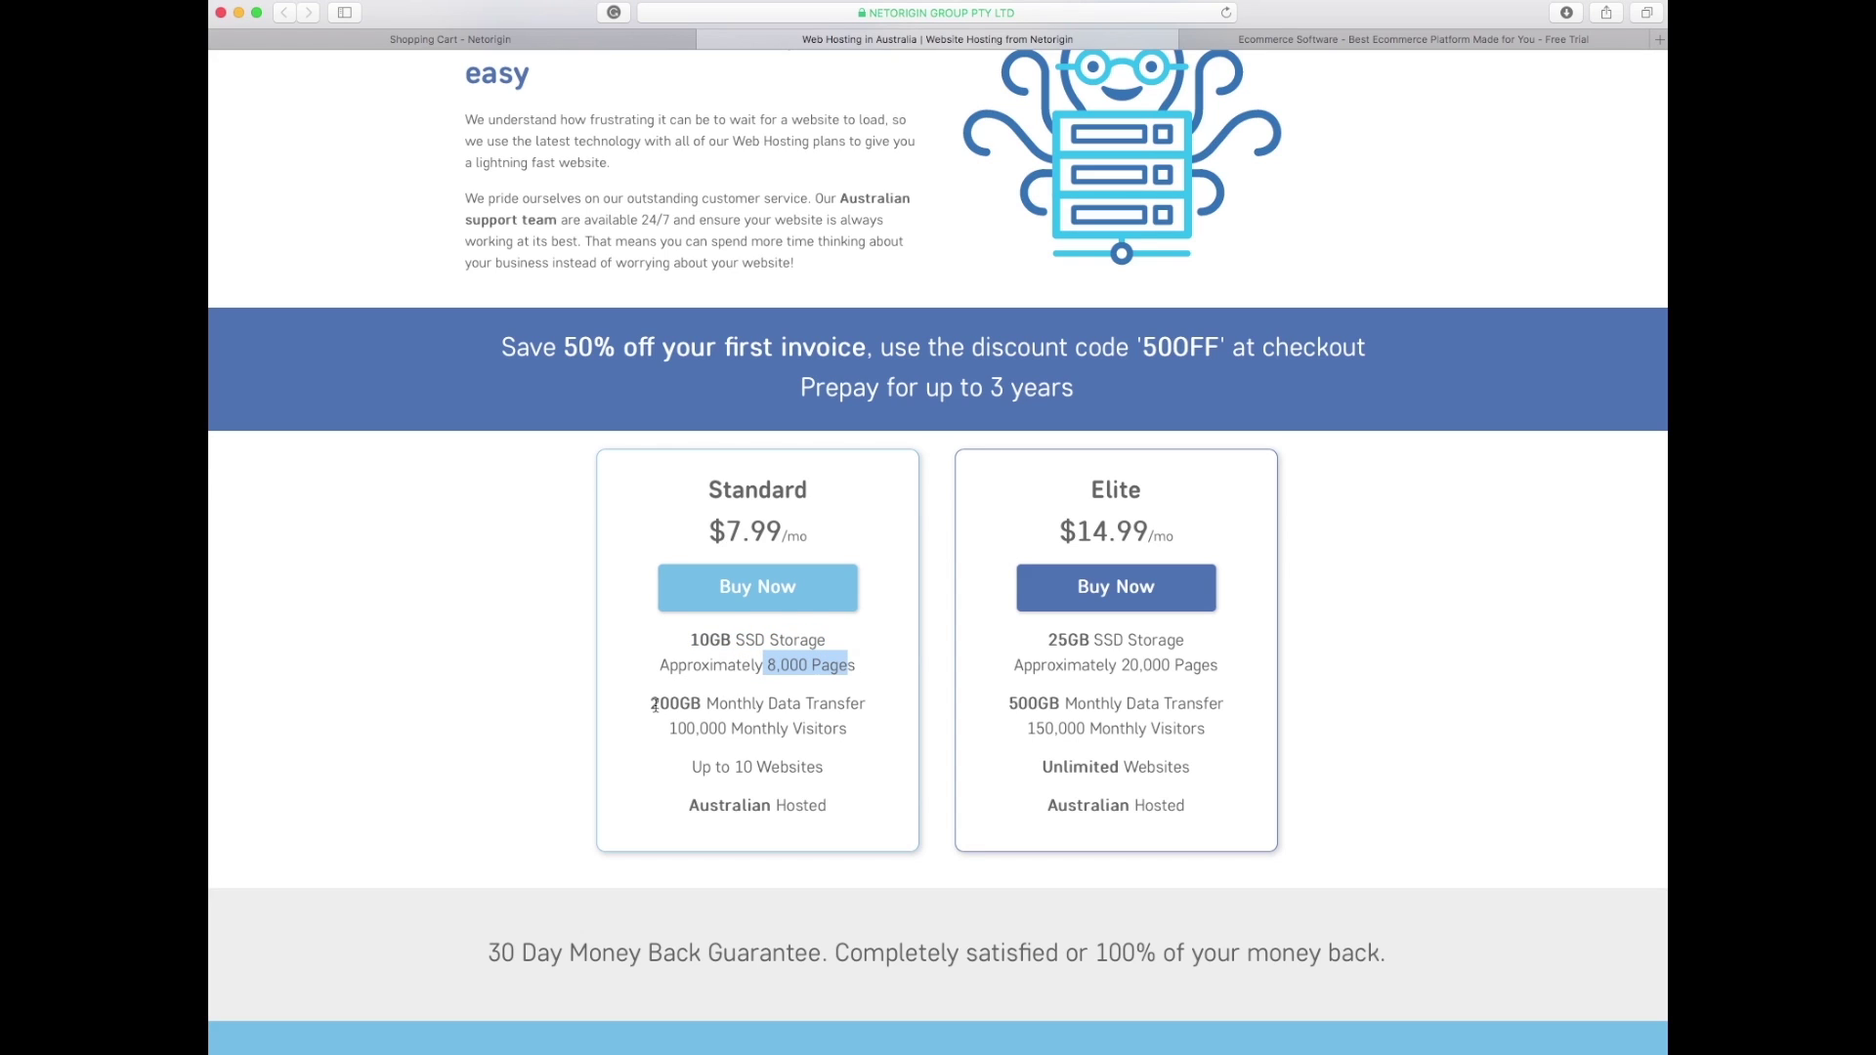
{"action": "left_click_drag", "start_coordinate": [650, 703], "coordinate": [866, 703]}
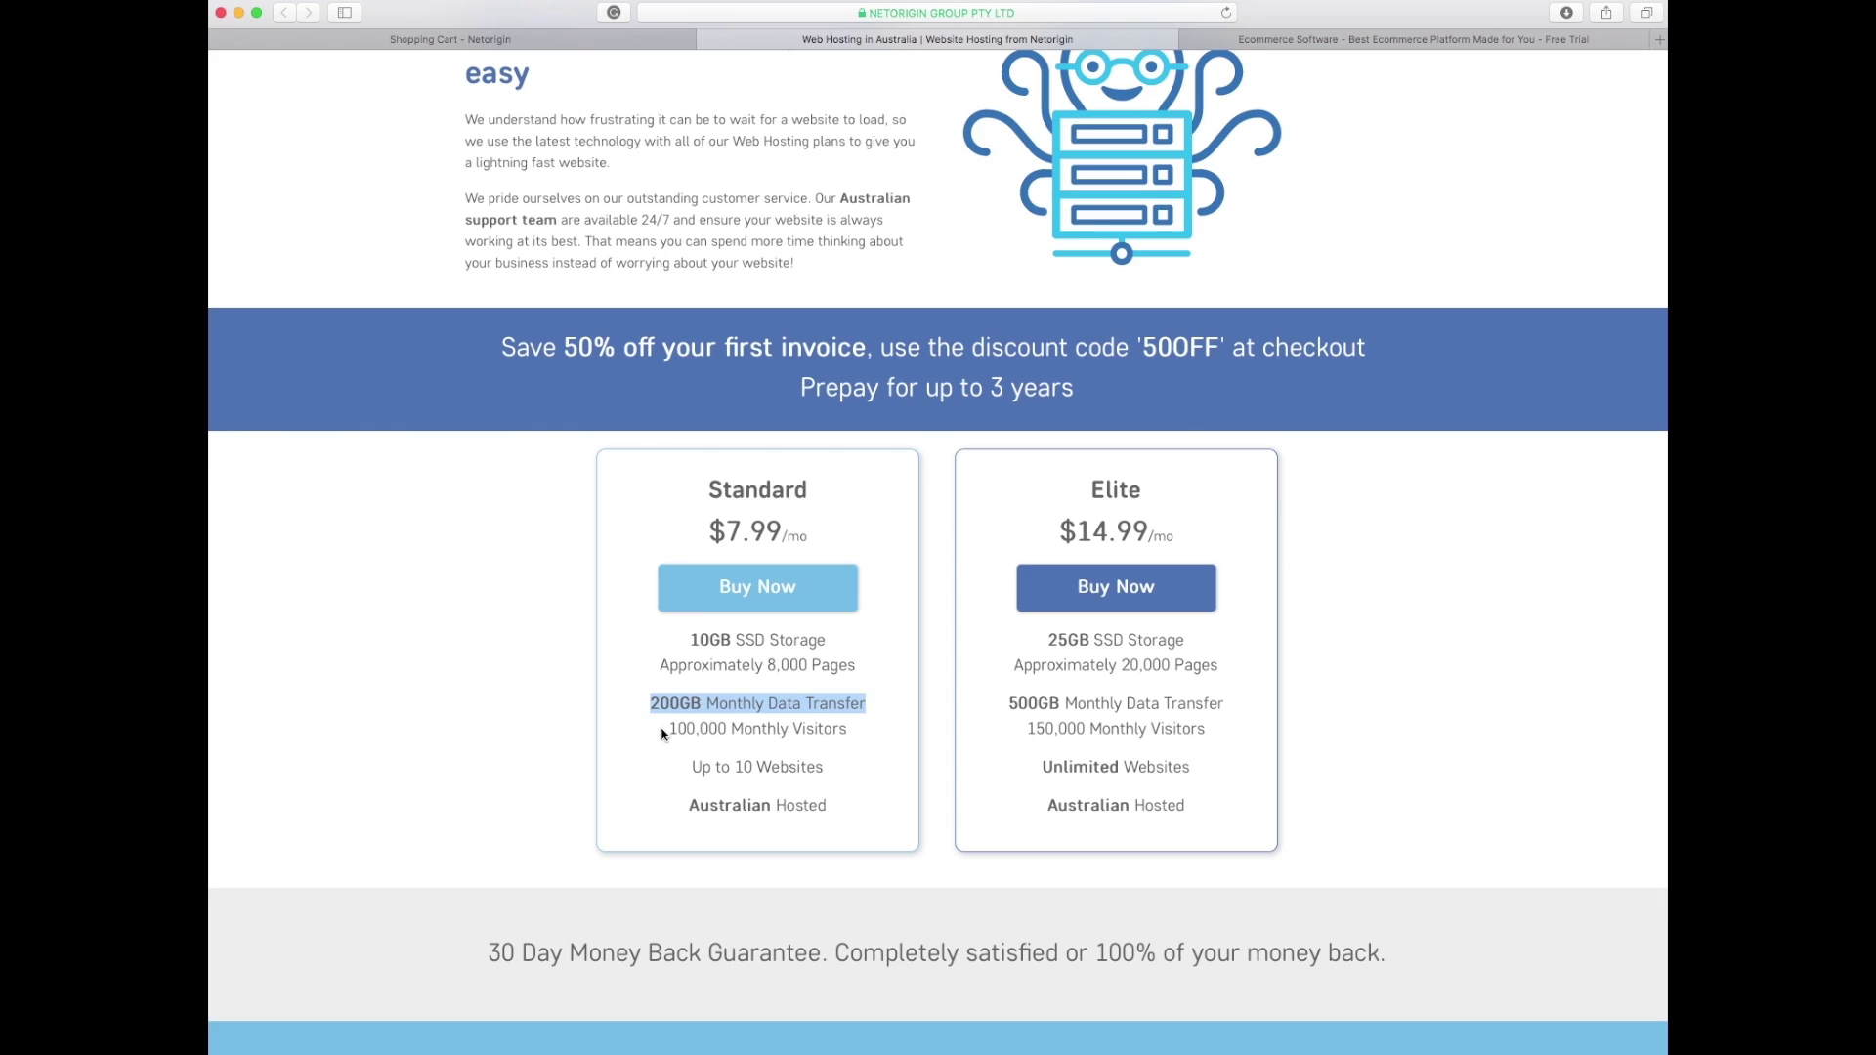
{"action": "left_click_drag", "start_coordinate": [670, 731], "coordinate": [859, 727]}
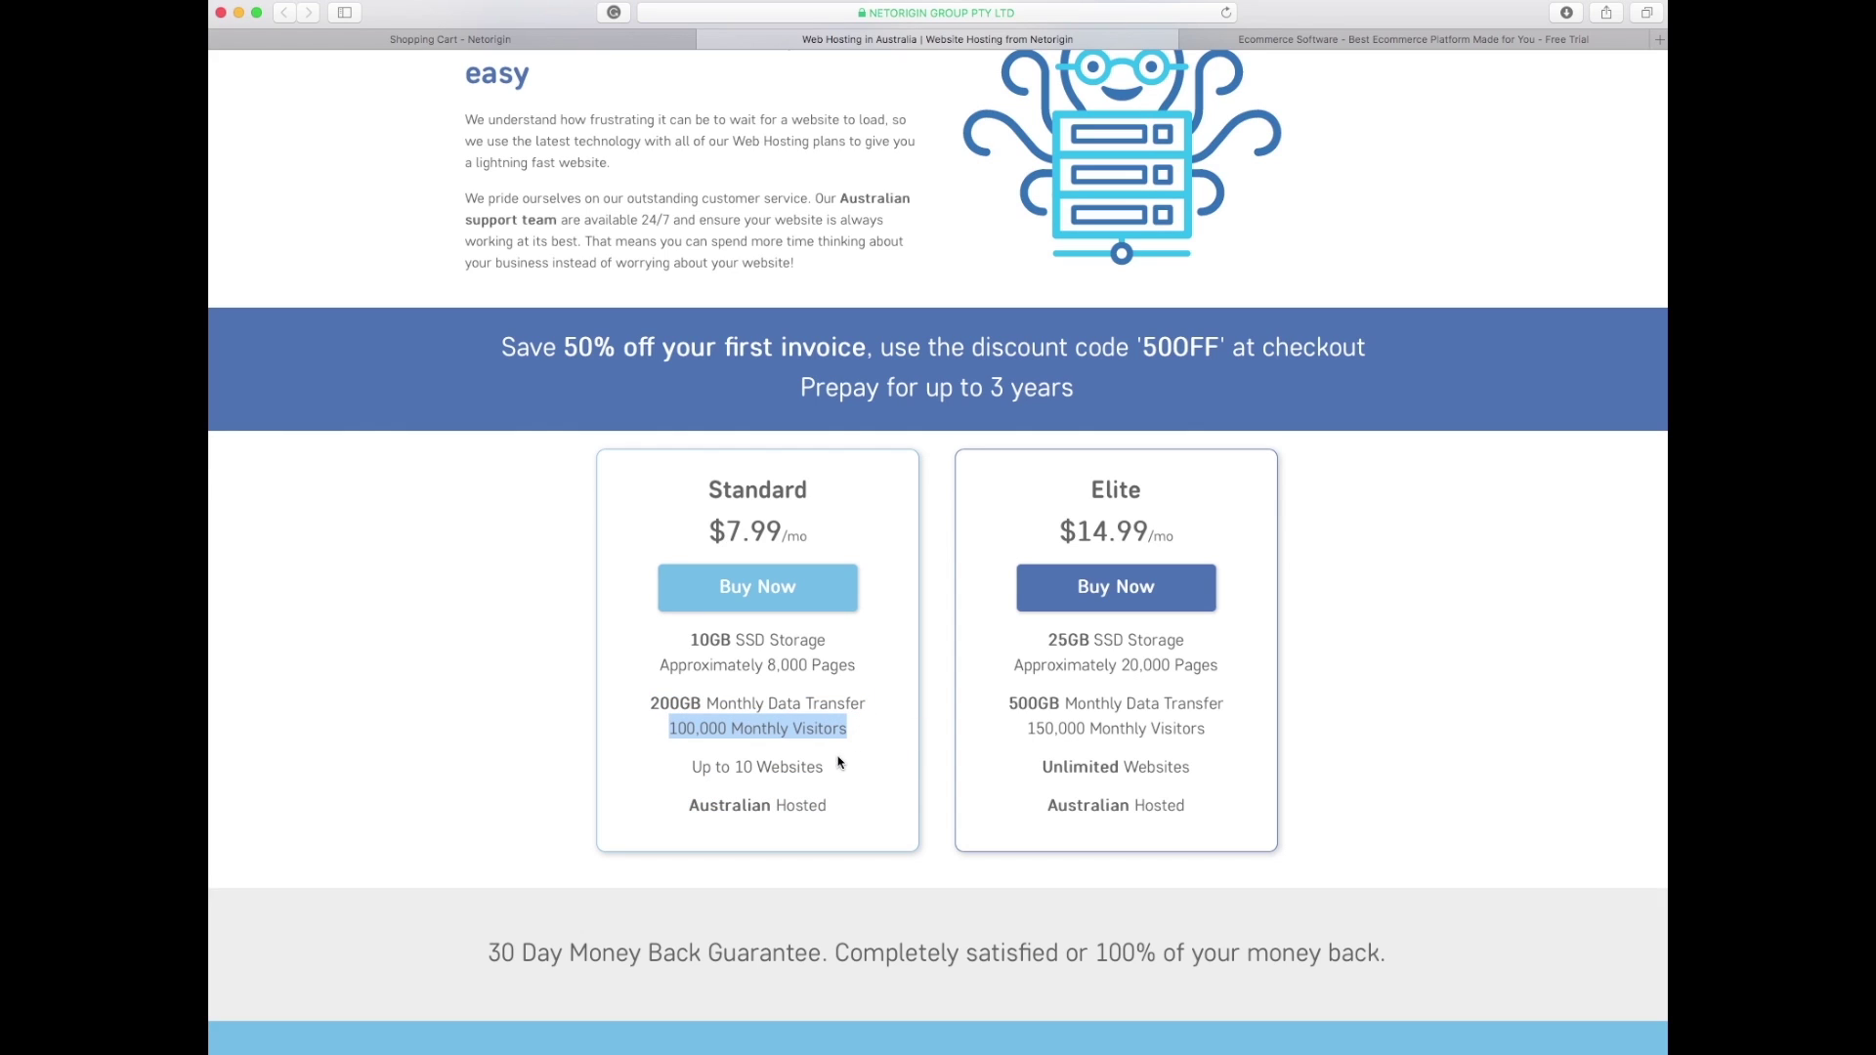
{"action": "left_click", "coordinate": [674, 756]}
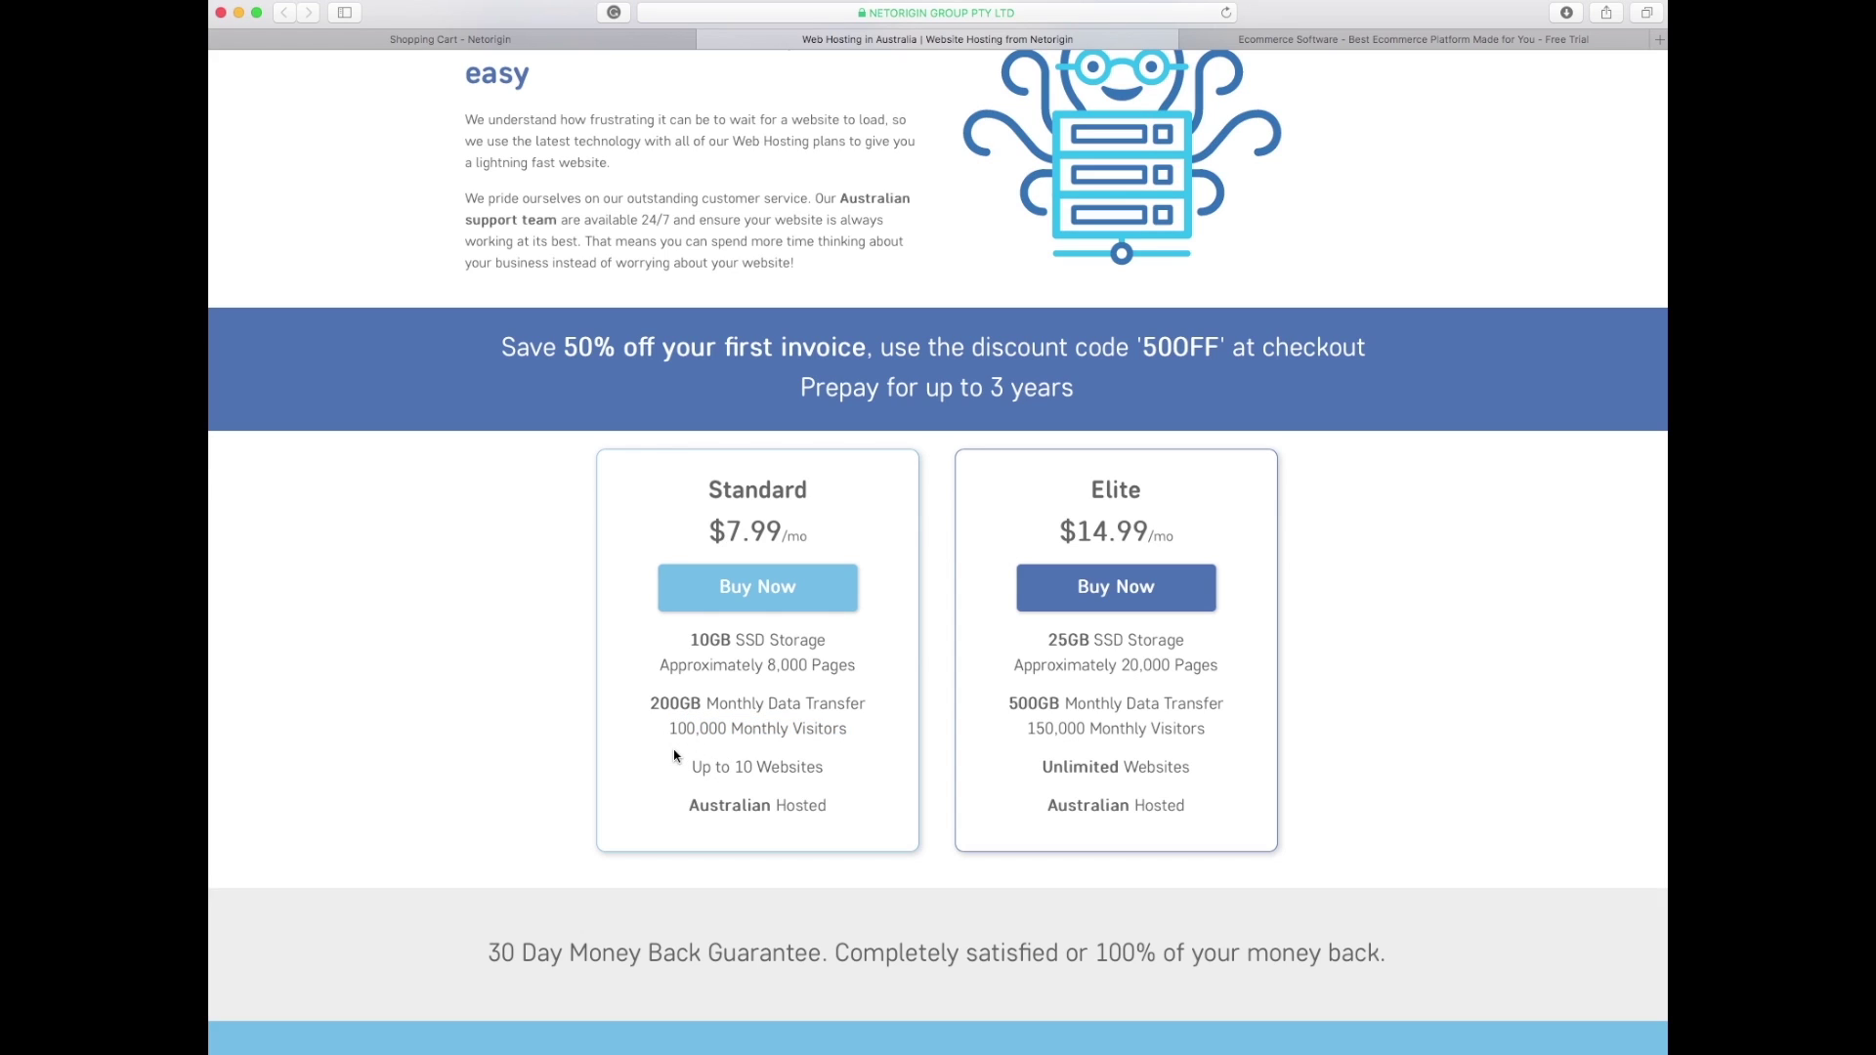
{"action": "left_click_drag", "start_coordinate": [690, 805], "coordinate": [839, 801]}
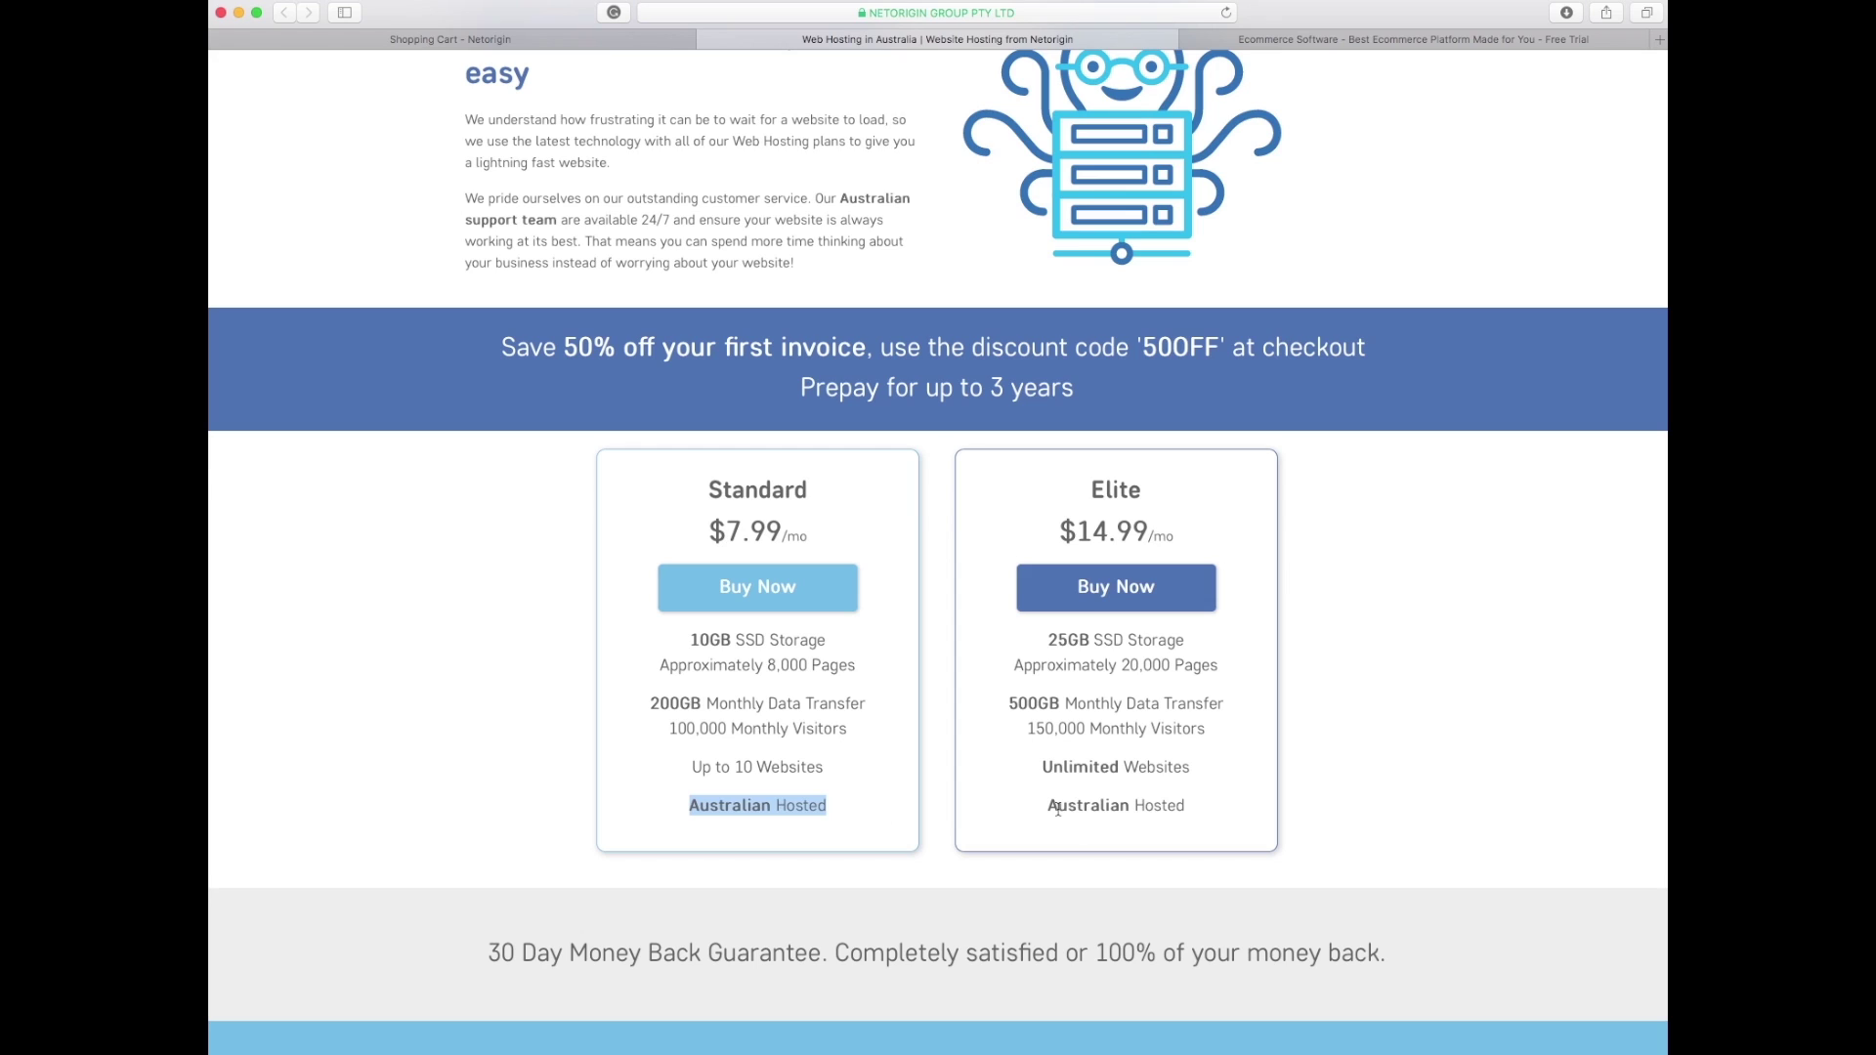
{"action": "left_click_drag", "start_coordinate": [1047, 805], "coordinate": [1178, 801]}
{"action": "left_click", "coordinate": [734, 760]}
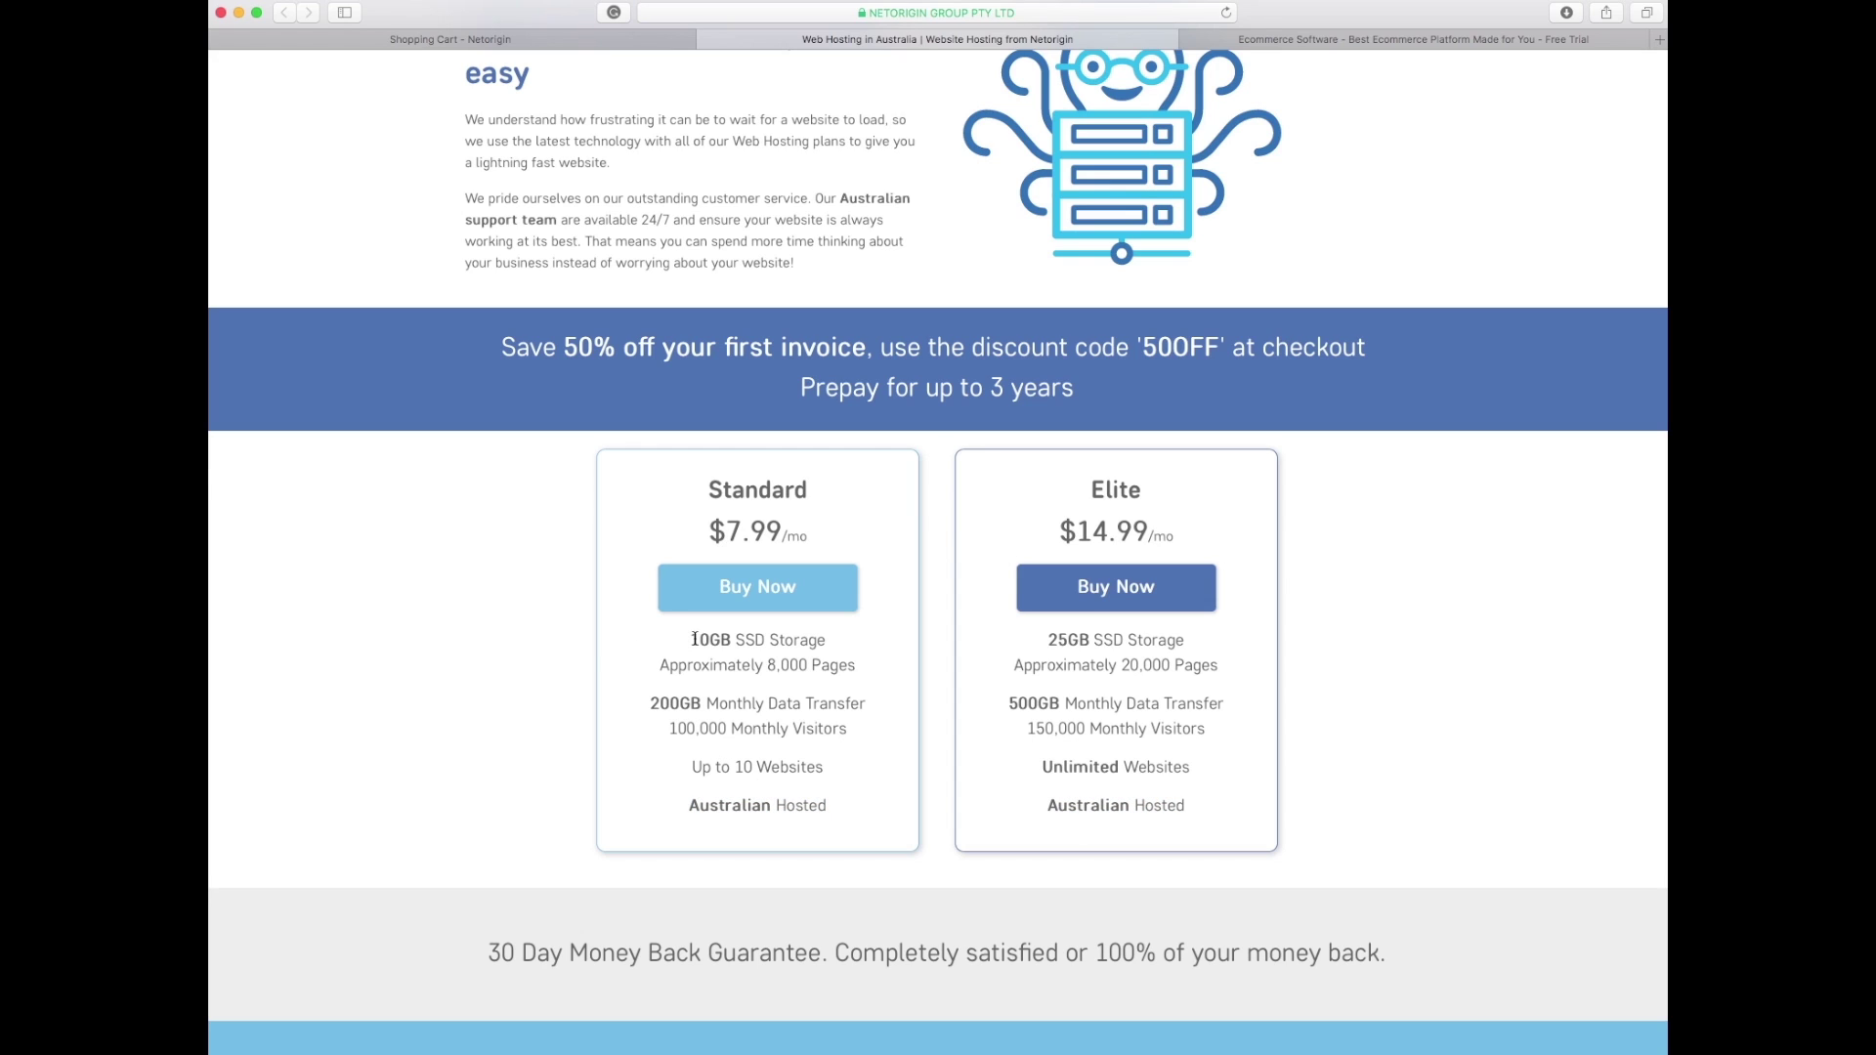
{"action": "left_click_drag", "start_coordinate": [686, 640], "coordinate": [818, 787]}
{"action": "left_click", "coordinate": [855, 785]}
{"action": "left_click_drag", "start_coordinate": [1048, 637], "coordinate": [1202, 641]}
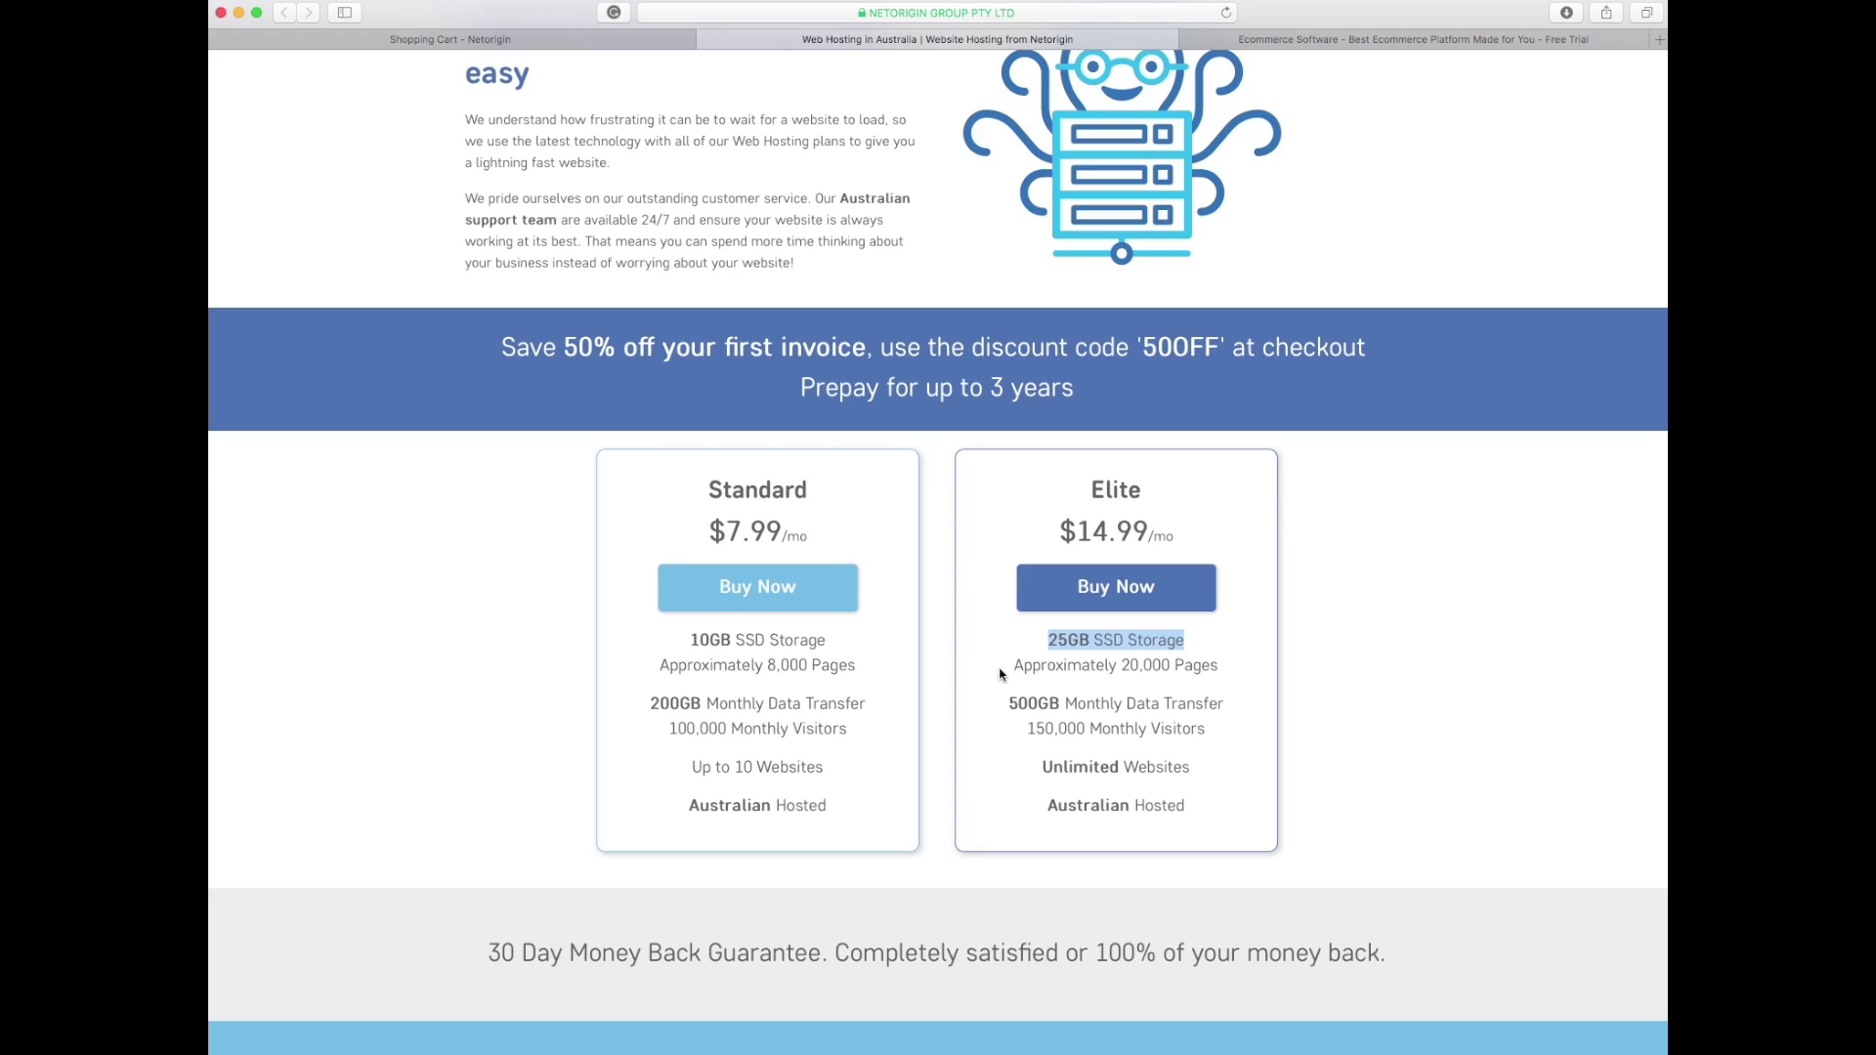
{"action": "left_click_drag", "start_coordinate": [1000, 674], "coordinate": [1202, 671]}
{"action": "left_click_drag", "start_coordinate": [993, 713], "coordinate": [1227, 700]}
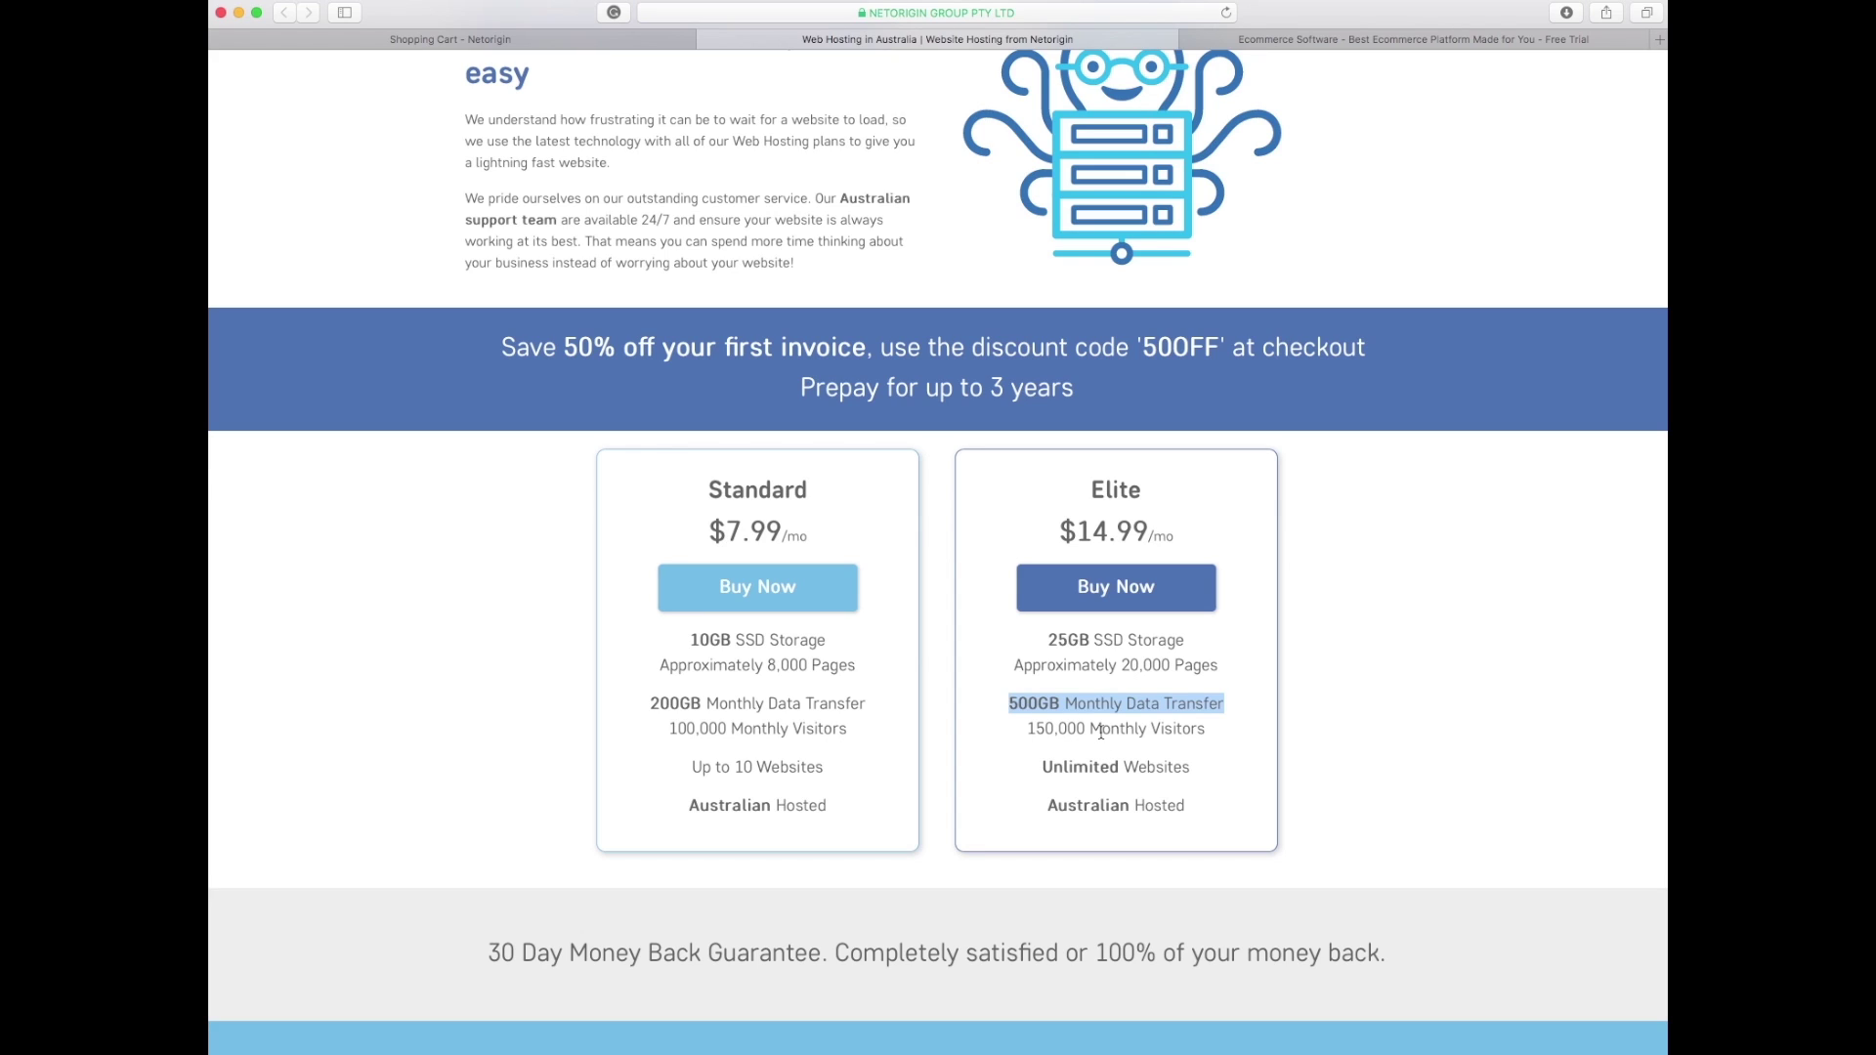
{"action": "left_click_drag", "start_coordinate": [1026, 731], "coordinate": [1235, 732]}
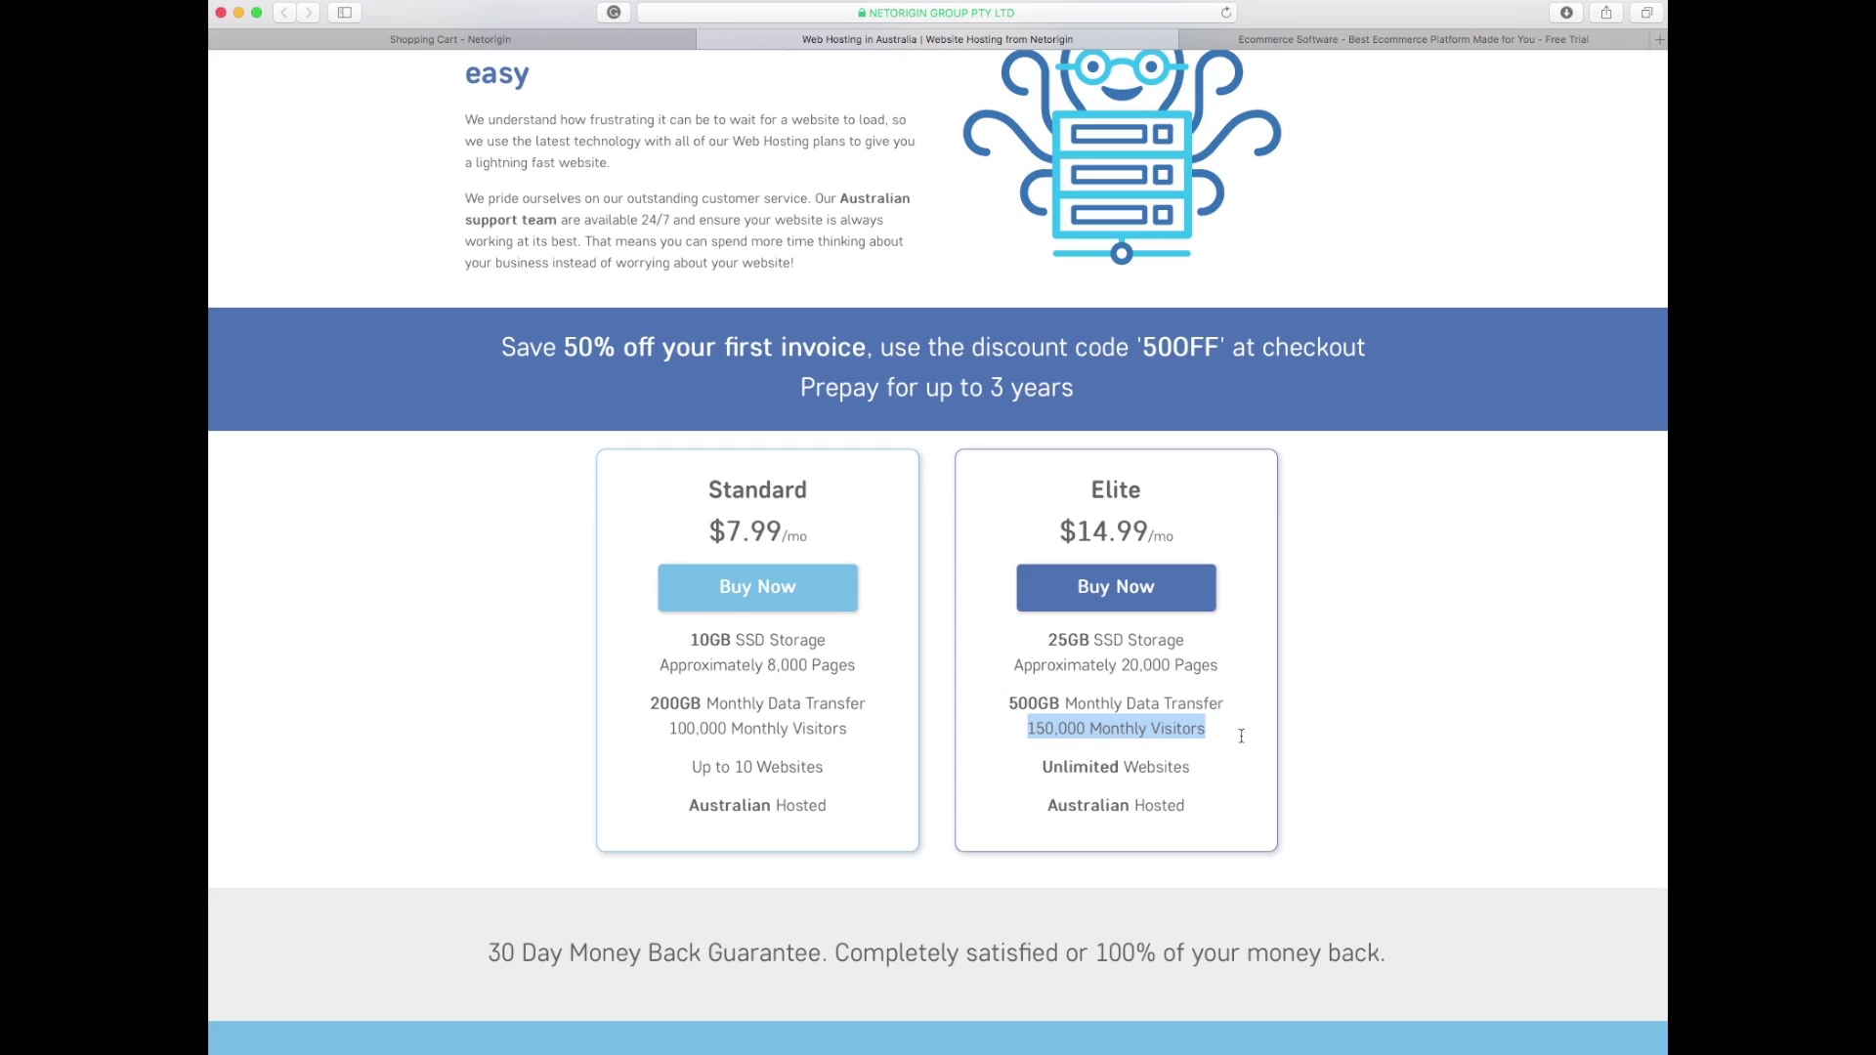
{"action": "left_click", "coordinate": [938, 772]}
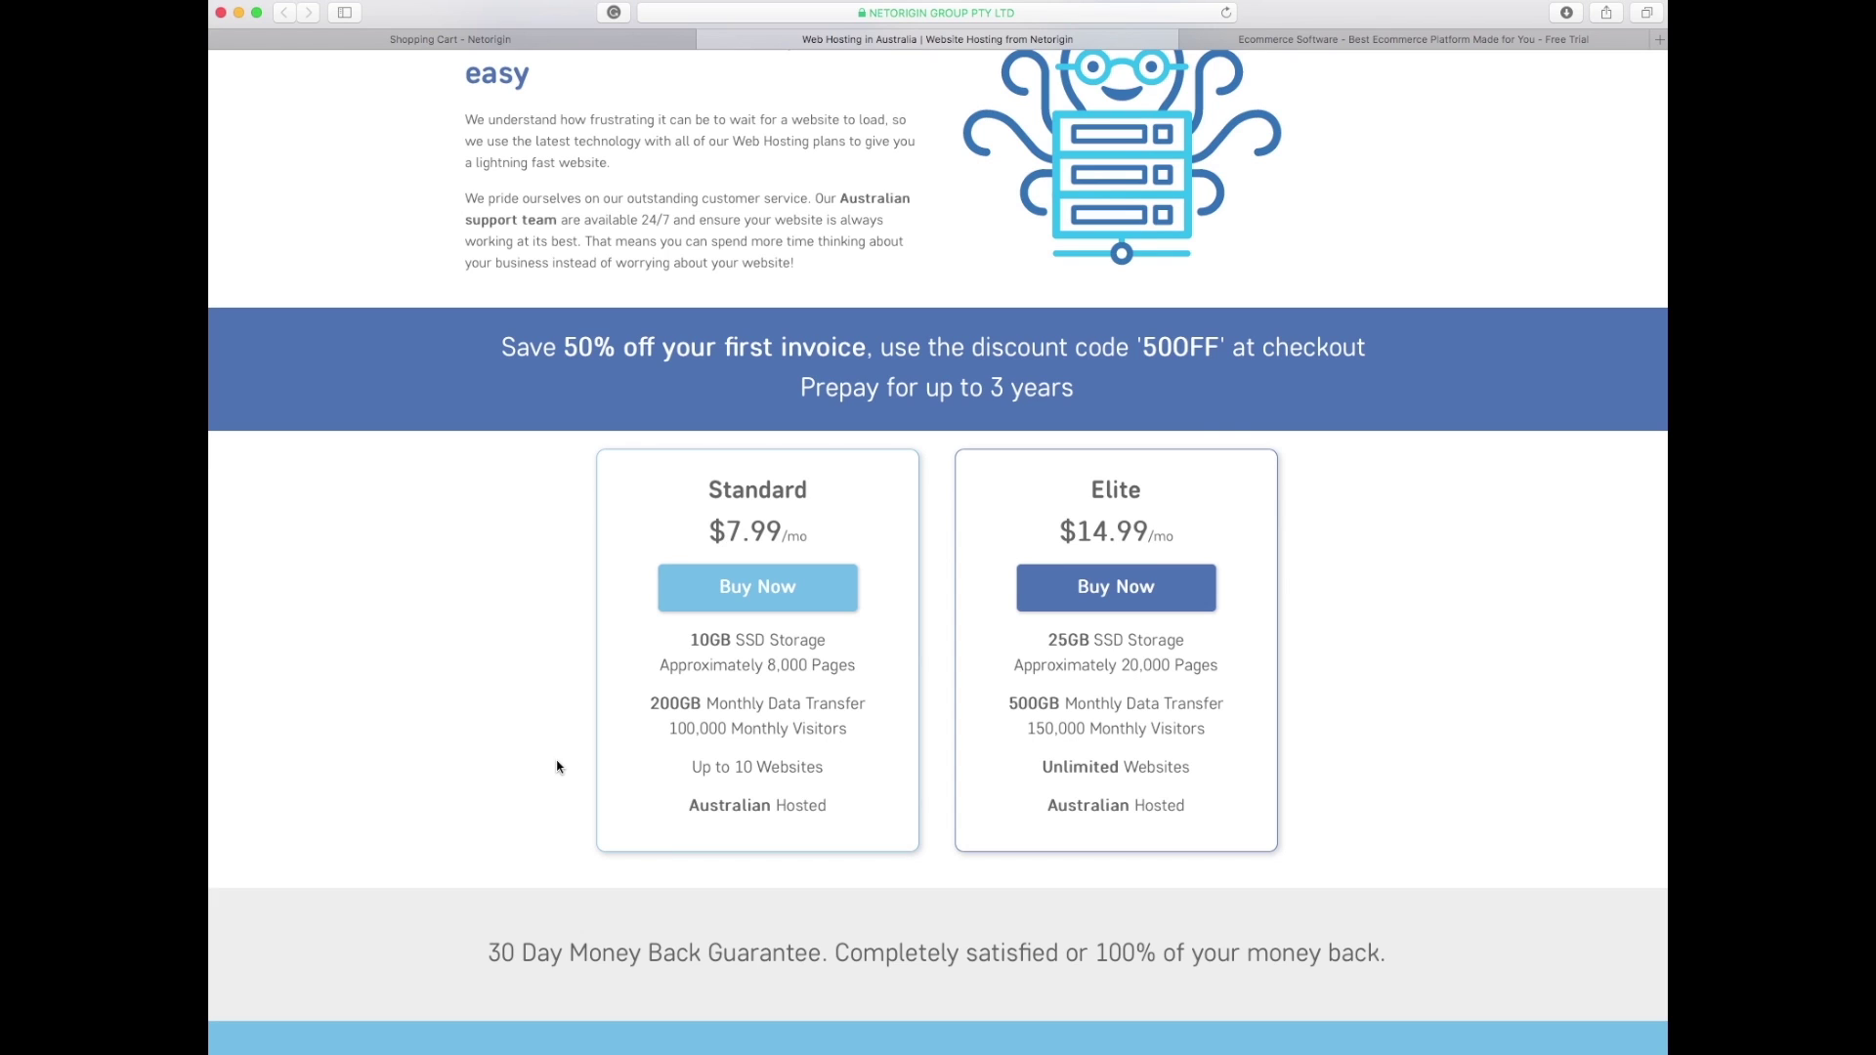
{"action": "left_click", "coordinate": [566, 762]}
{"action": "scroll", "coordinate": [423, 760], "scroll_direction": "down", "scroll_amount": 1}
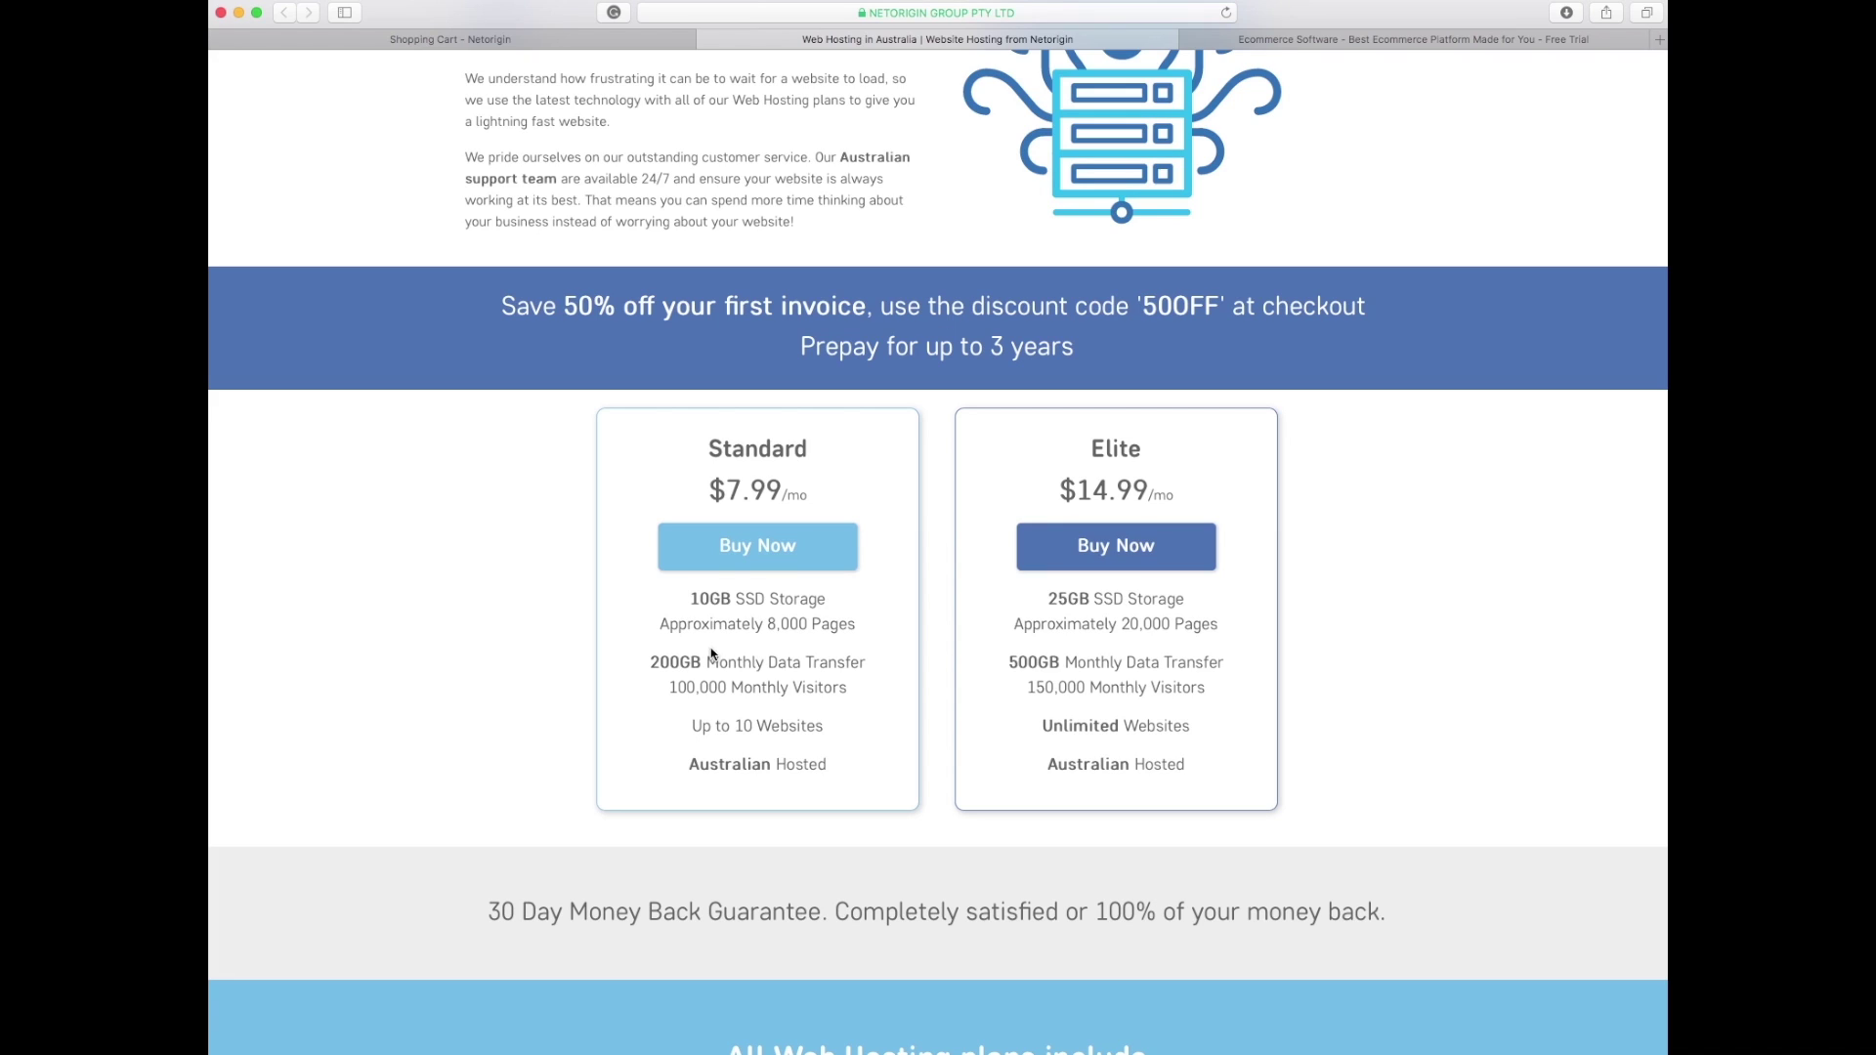
{"action": "left_click_drag", "start_coordinate": [700, 598], "coordinate": [645, 599]}
{"action": "left_click", "coordinate": [839, 728]}
{"action": "left_click", "coordinate": [679, 695]}
Set Standard Web Hosting to $23.97AUD Quarterly billing on the order form and order it.
{"action": "left_click", "coordinate": [625, 39]}
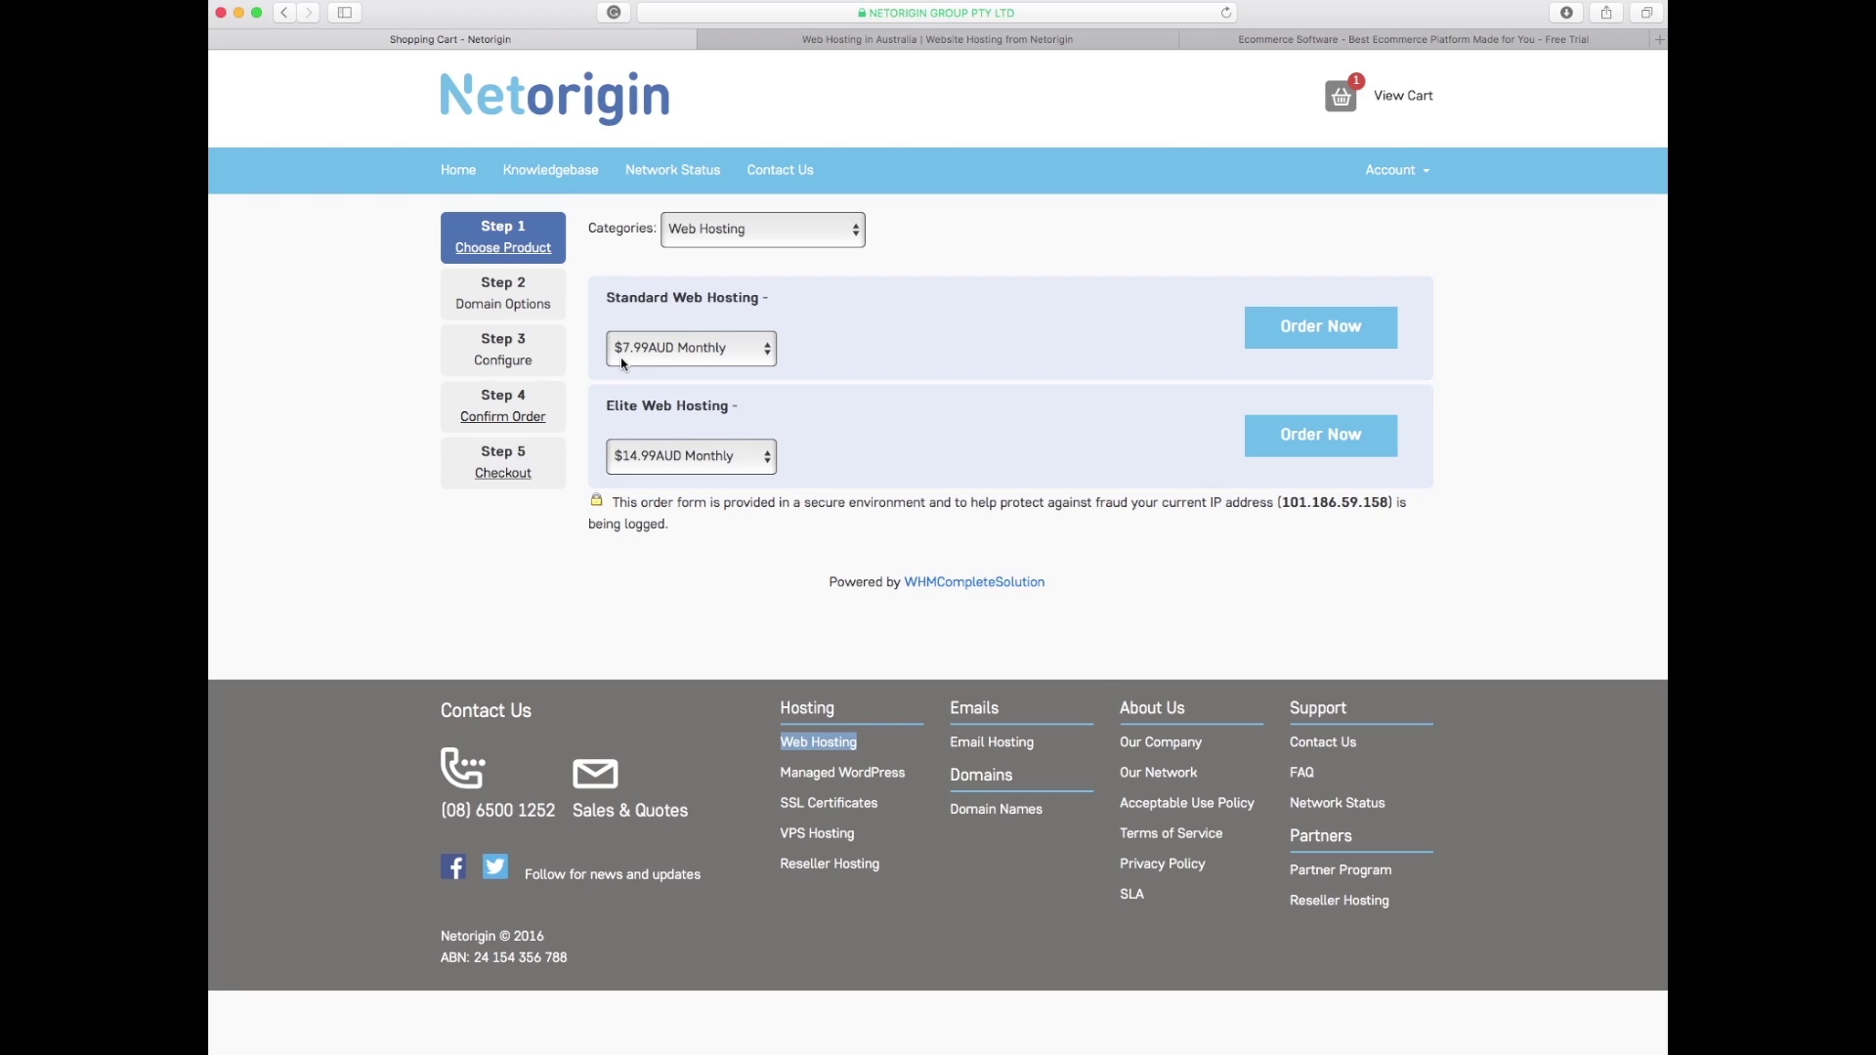
{"action": "left_click", "coordinate": [650, 352]}
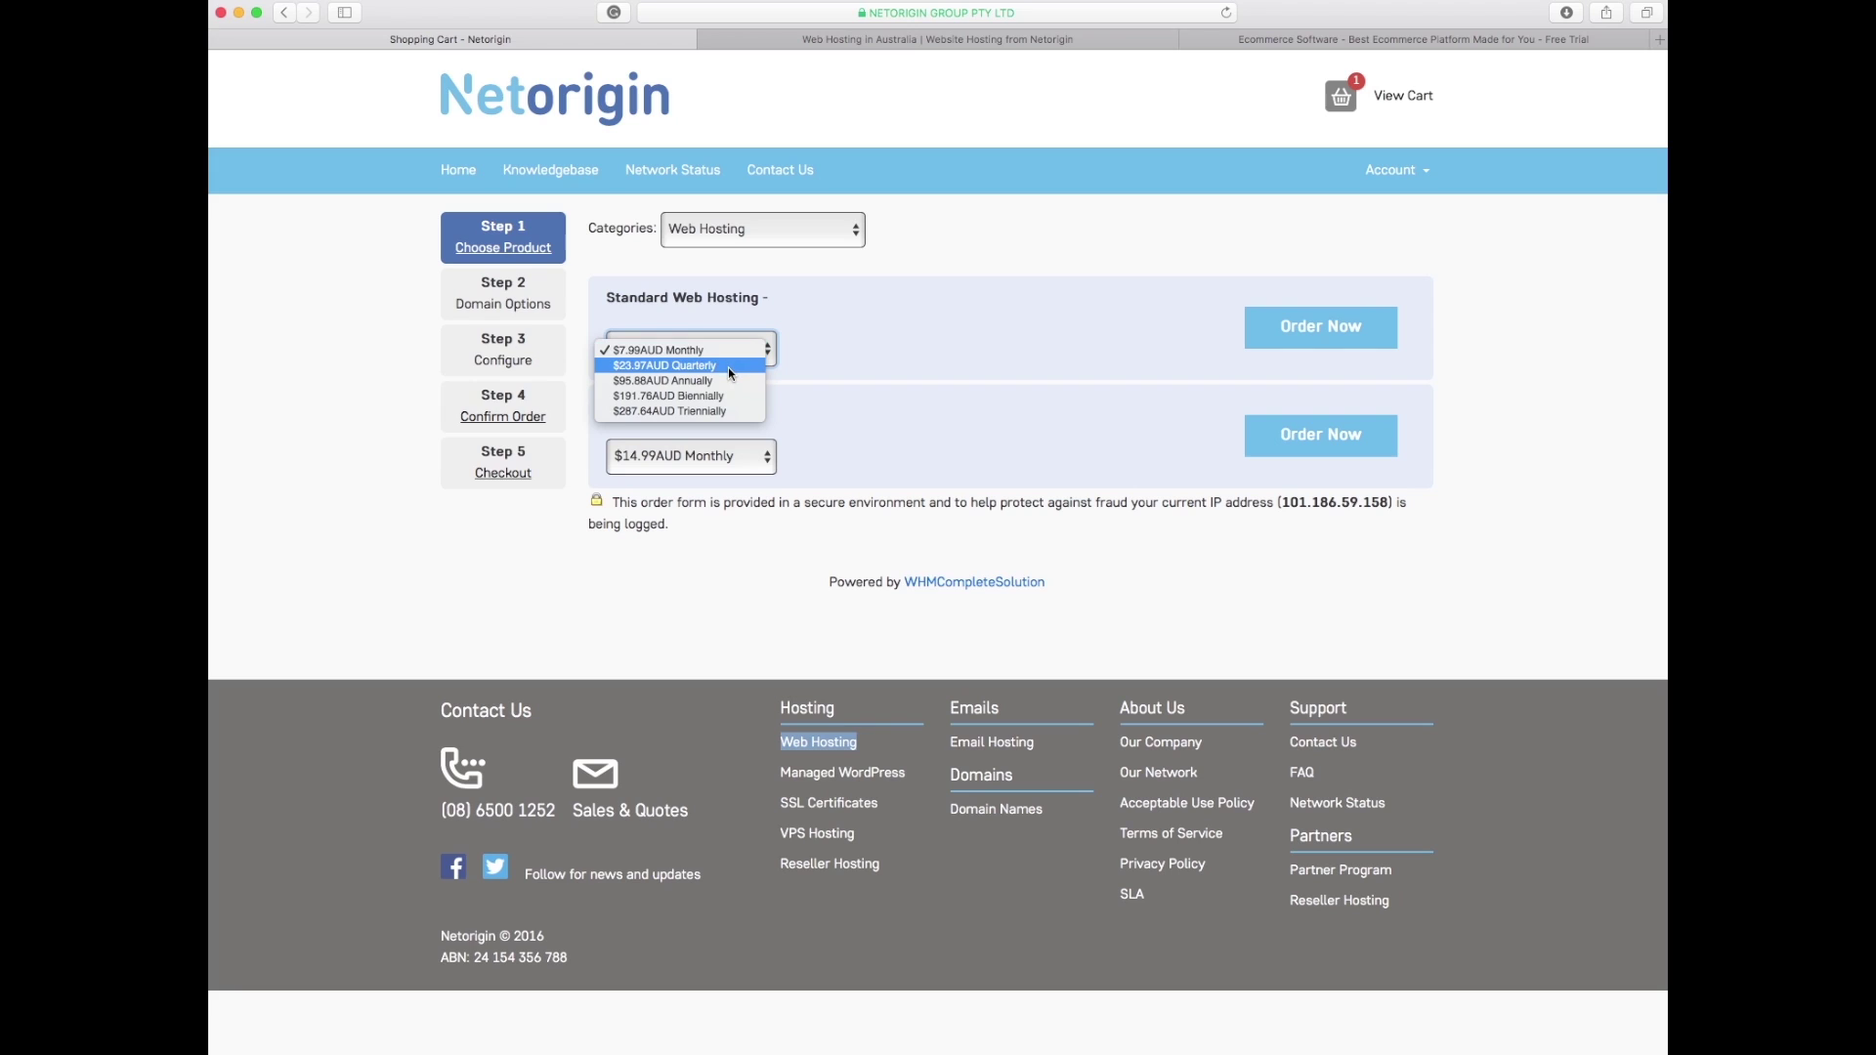
{"action": "left_click", "coordinate": [656, 366]}
{"action": "left_click", "coordinate": [1329, 325]}
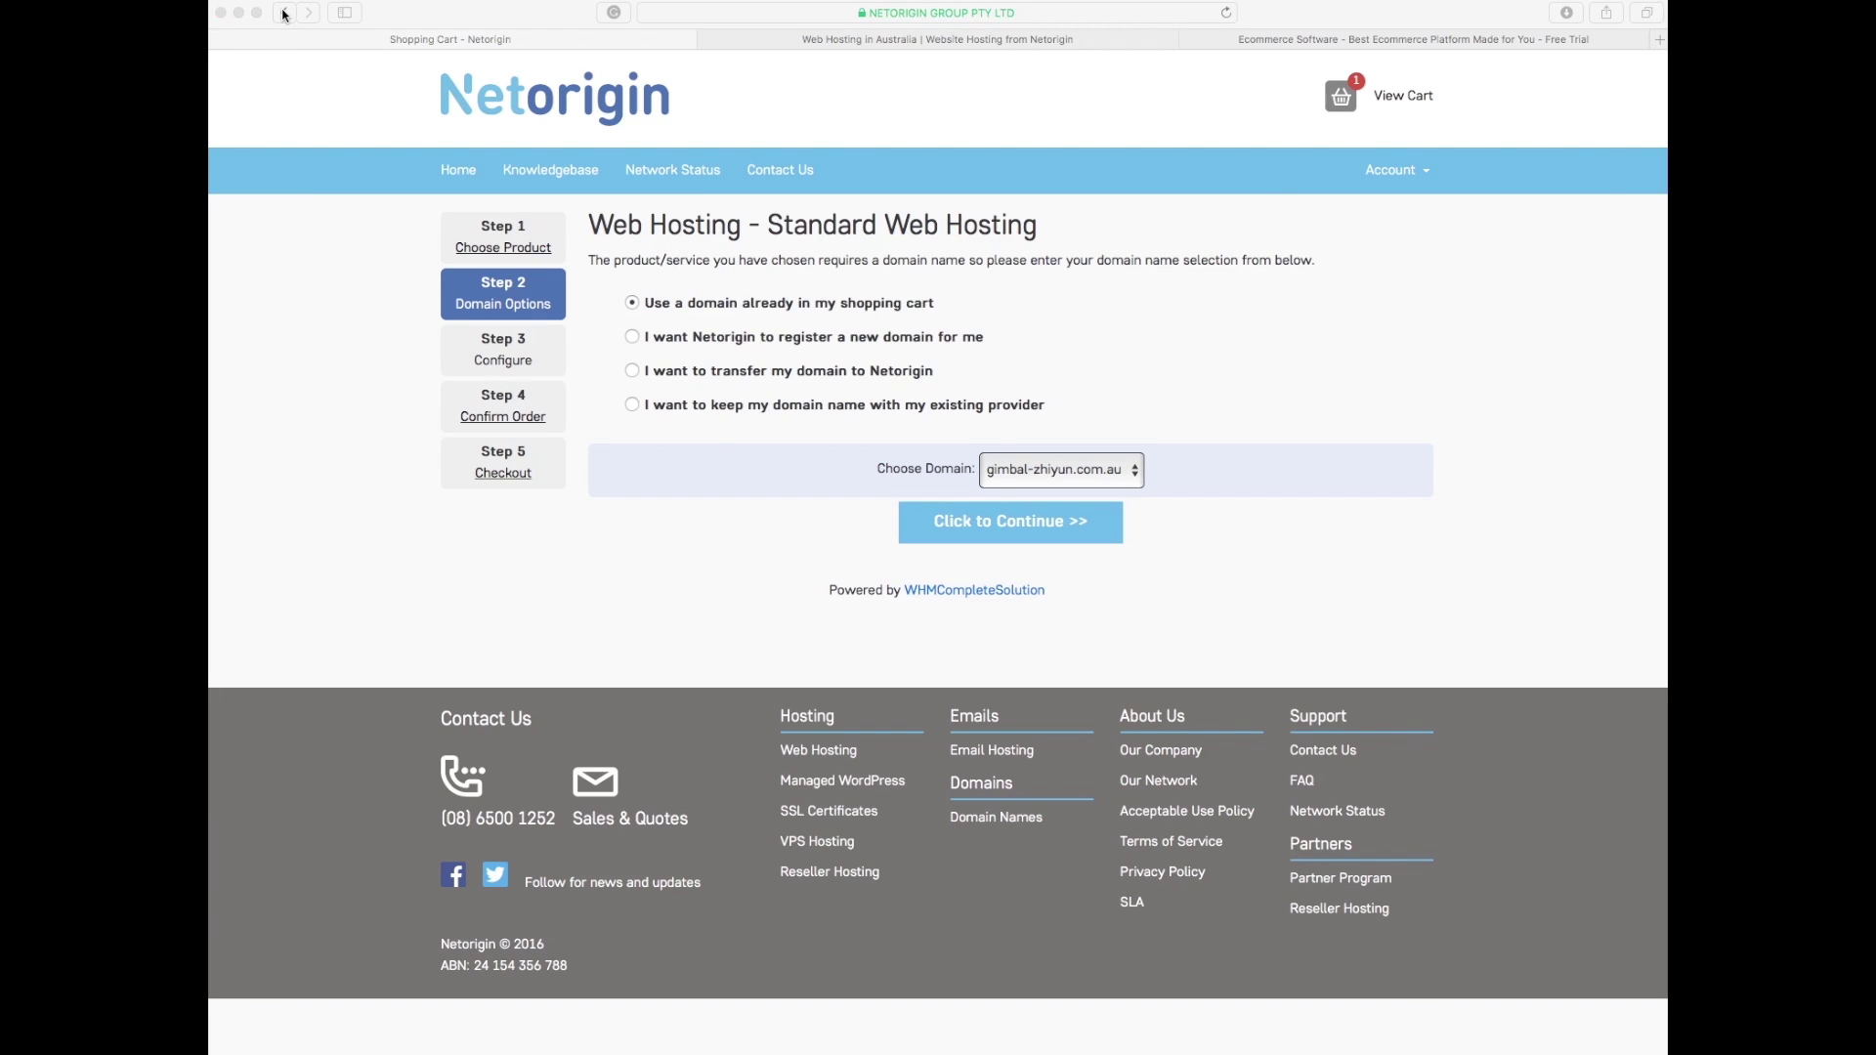
Go back to product selection, then switch to the Shopify homepage tab.
{"action": "left_click", "coordinate": [516, 286]}
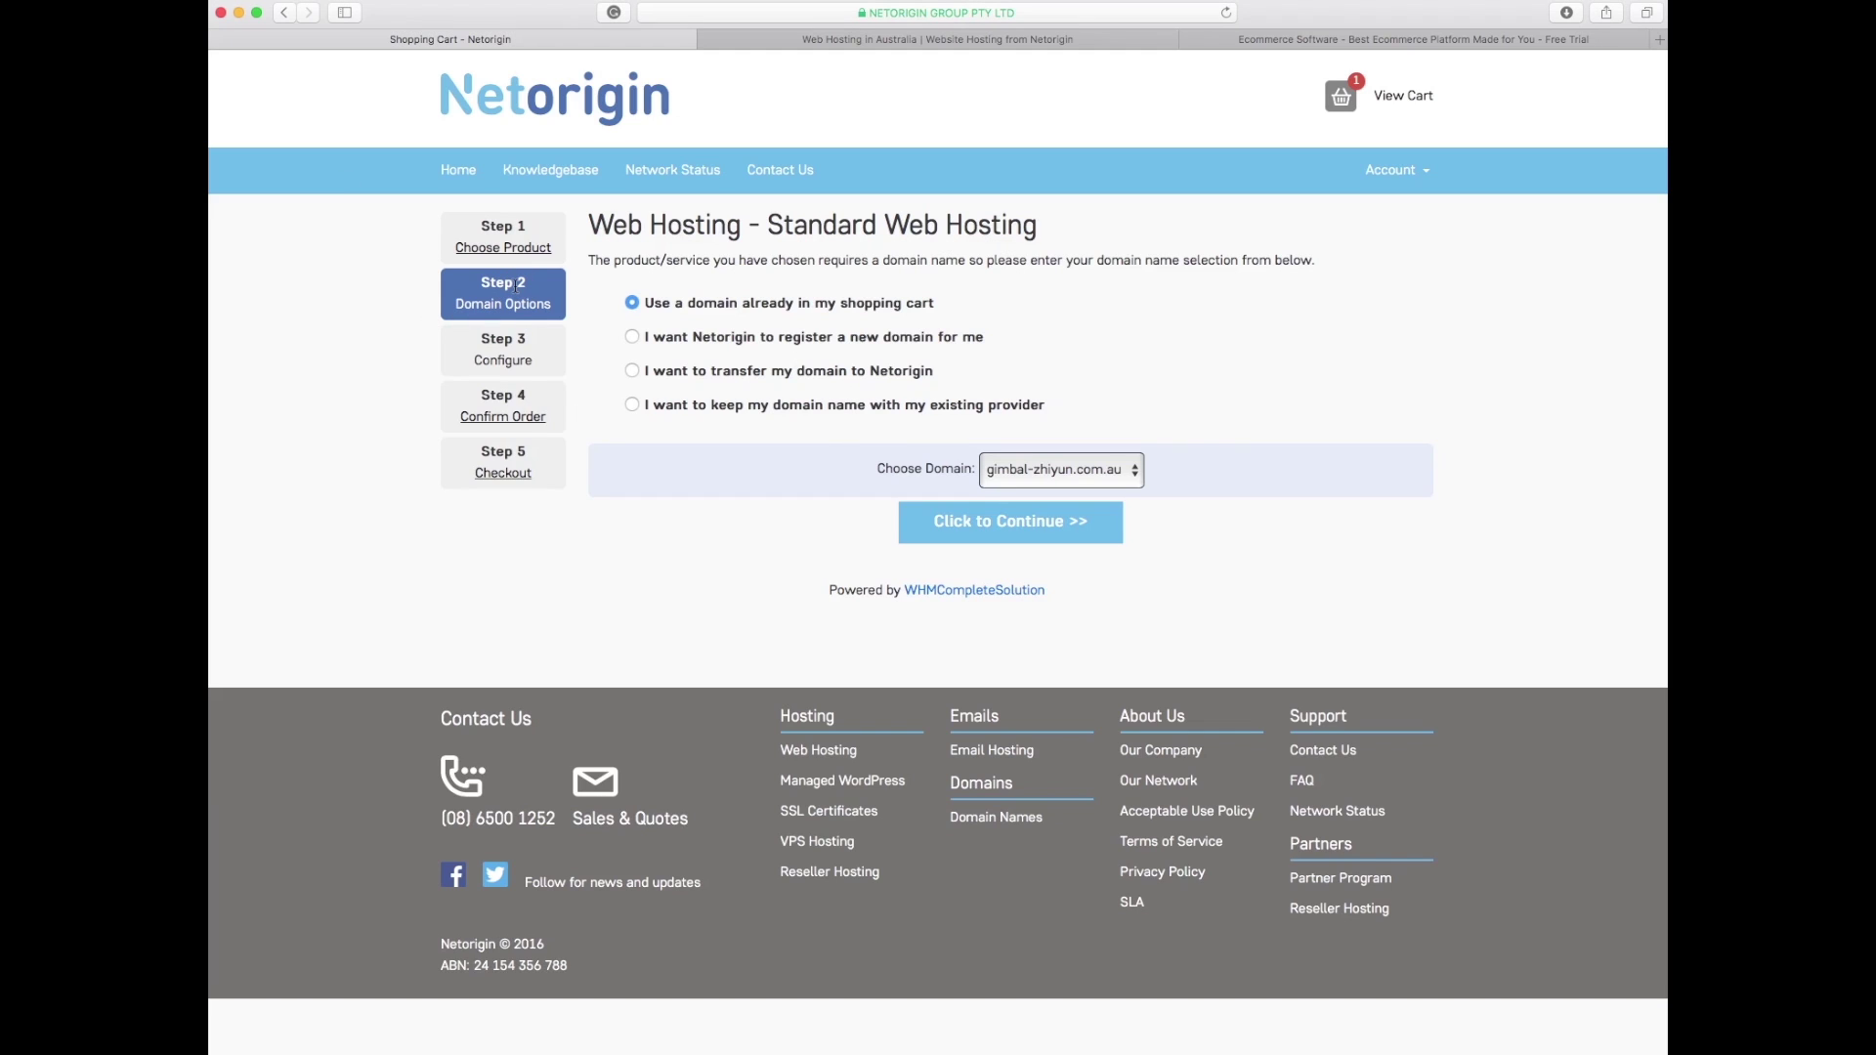
{"action": "left_click", "coordinate": [283, 13]}
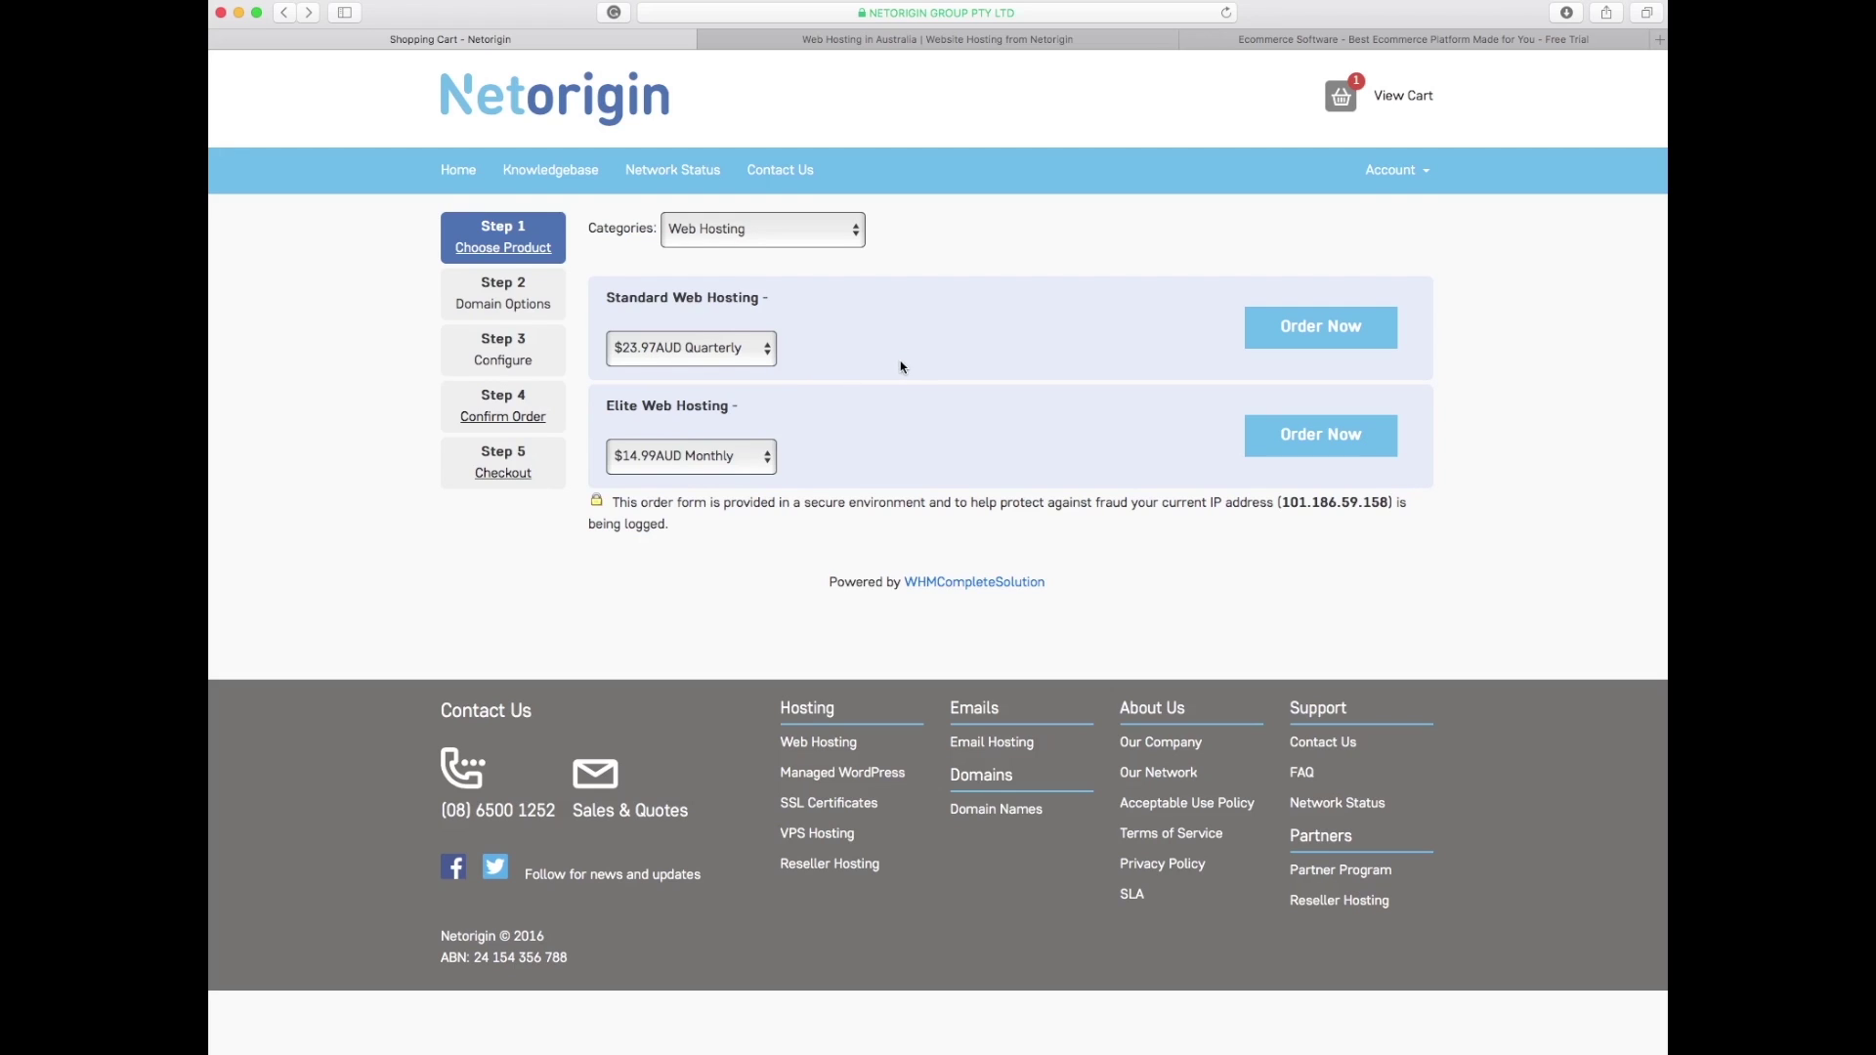
{"action": "left_click", "coordinate": [1307, 37]}
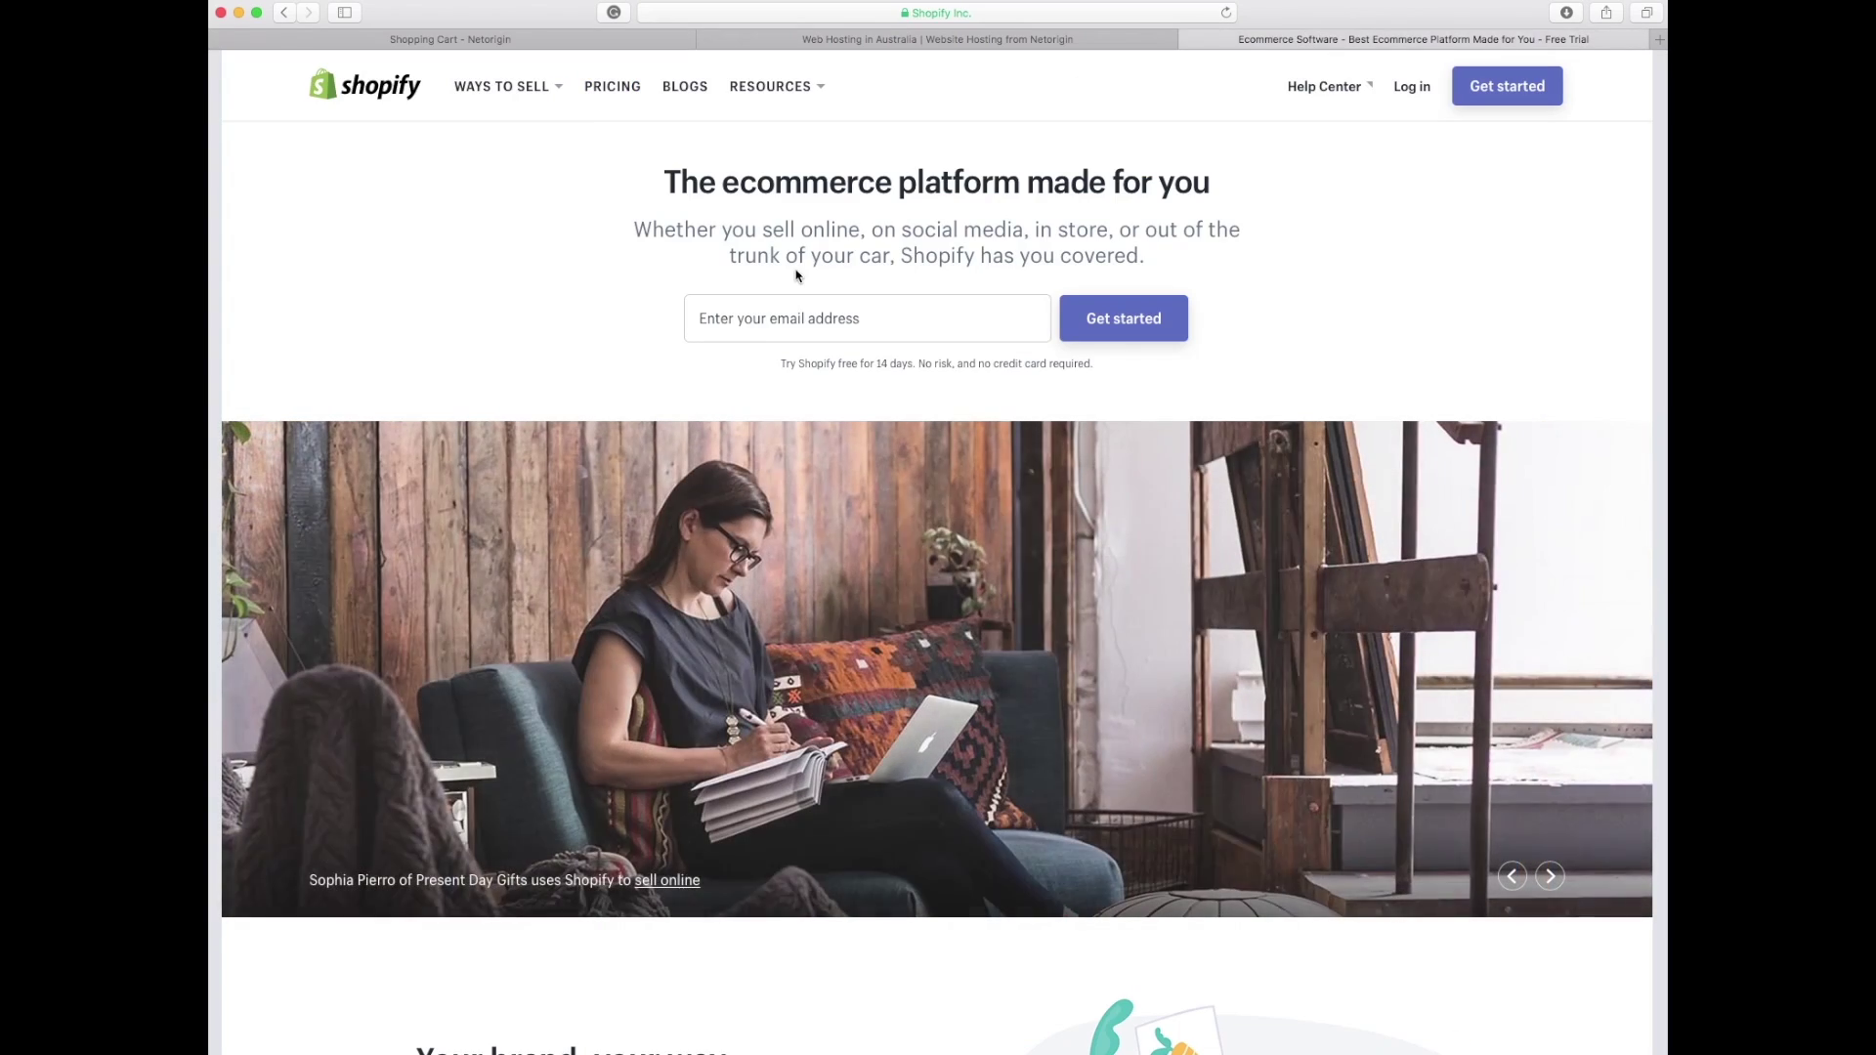
On Shopify's pricing page, highlight Basic Shopify's $29 monthly price and the $49 Retail Package.
{"action": "scroll", "coordinate": [880, 440], "scroll_direction": "down", "scroll_amount": 15}
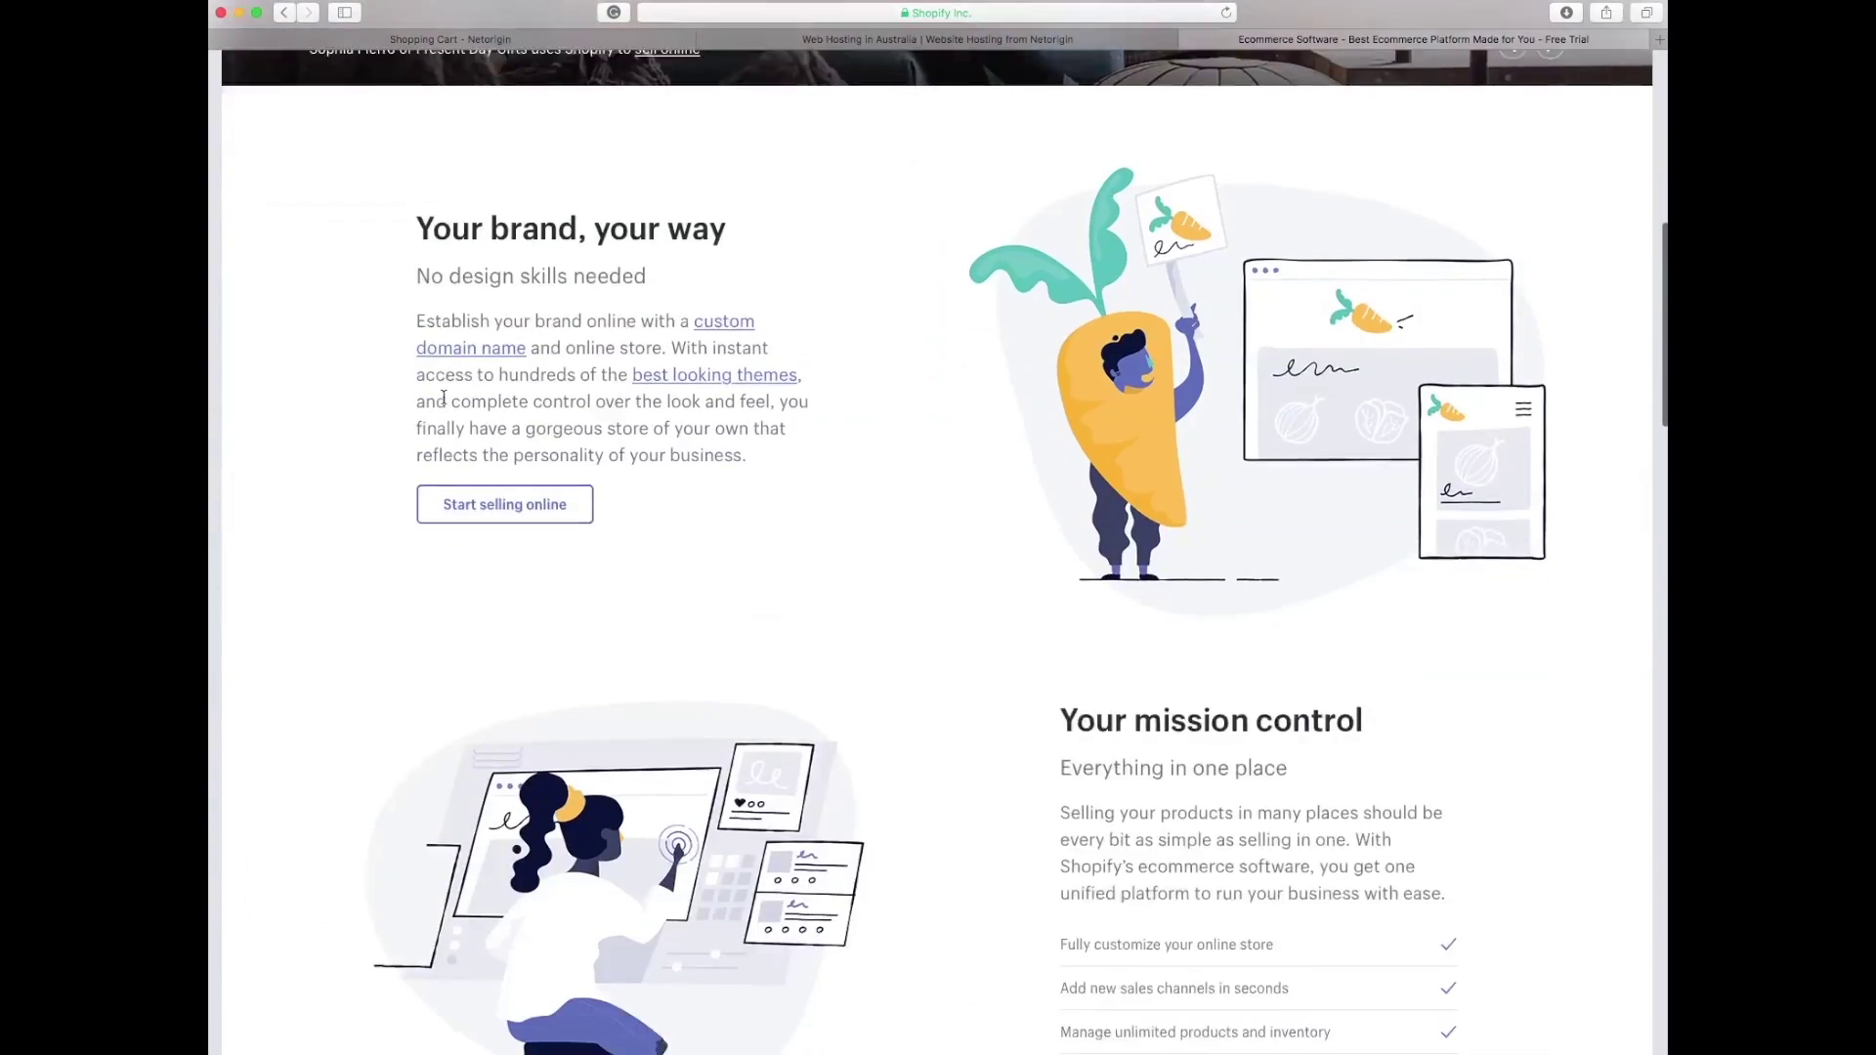
{"action": "scroll", "coordinate": [880, 446], "scroll_direction": "up", "scroll_amount": 15}
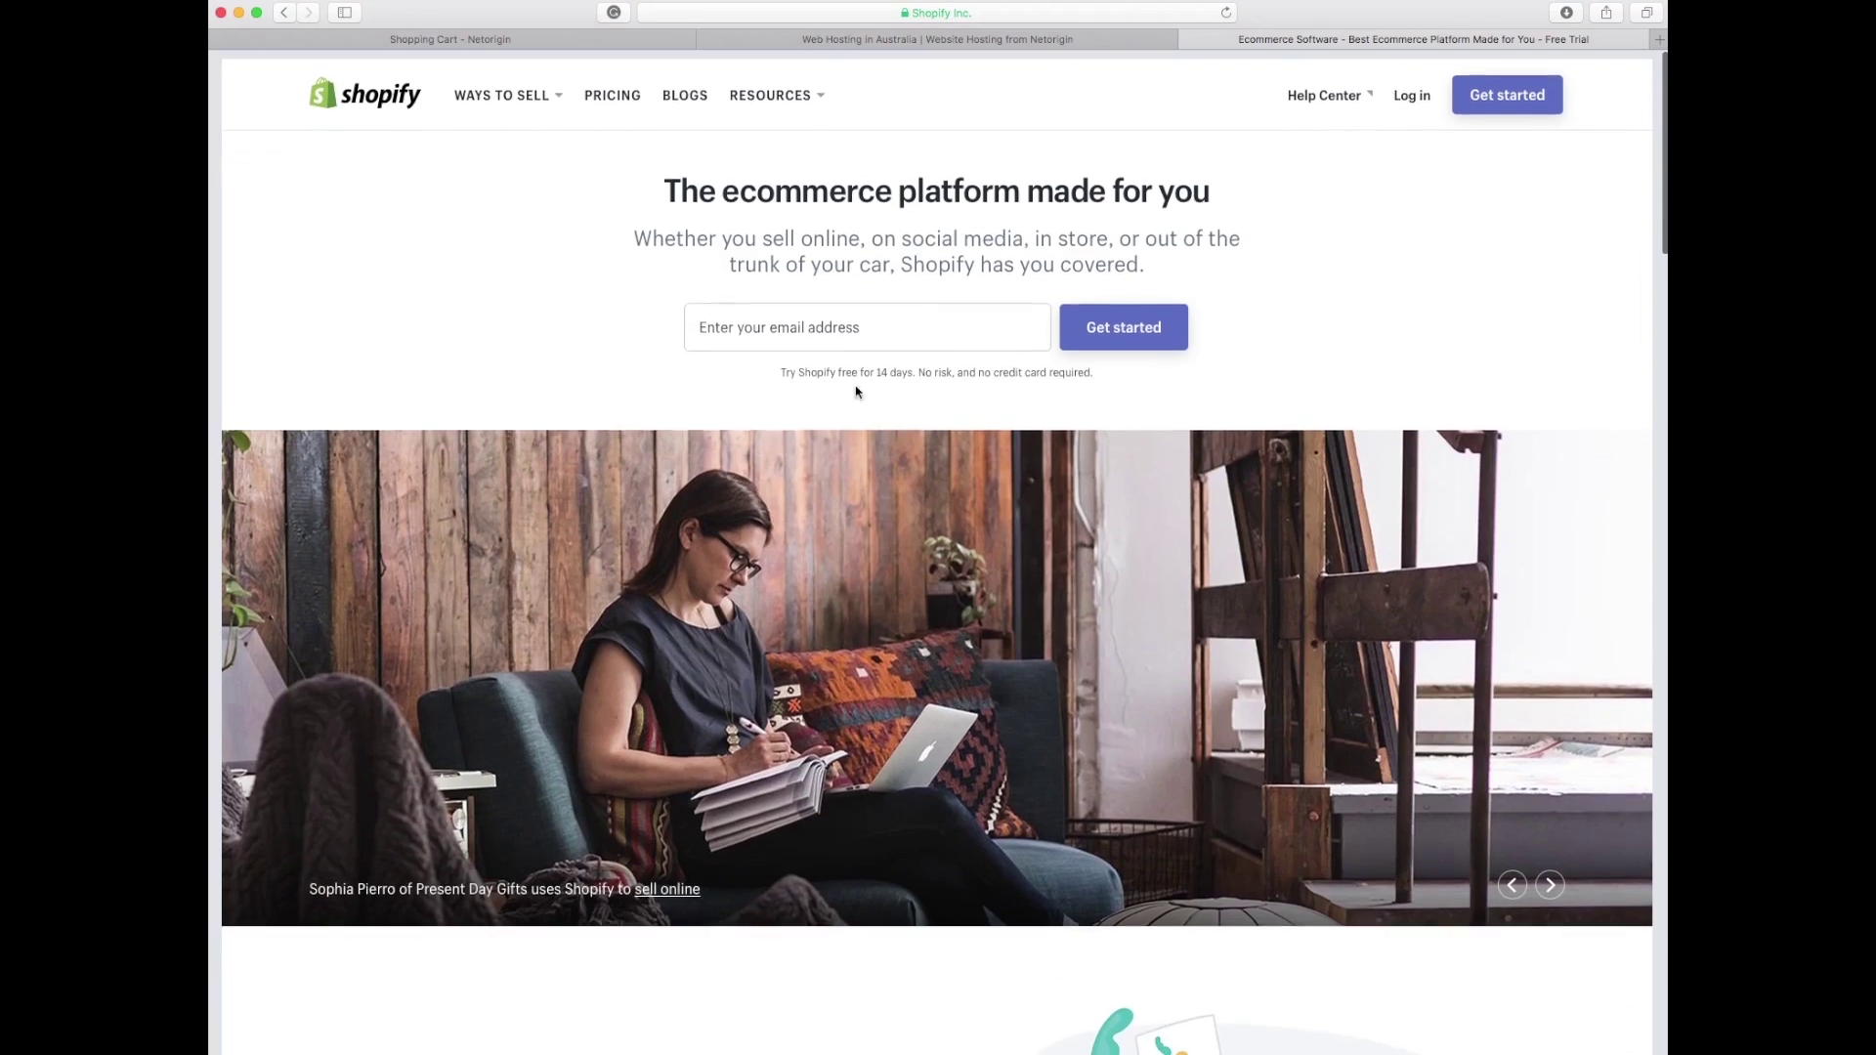
{"action": "left_click", "coordinate": [617, 90]}
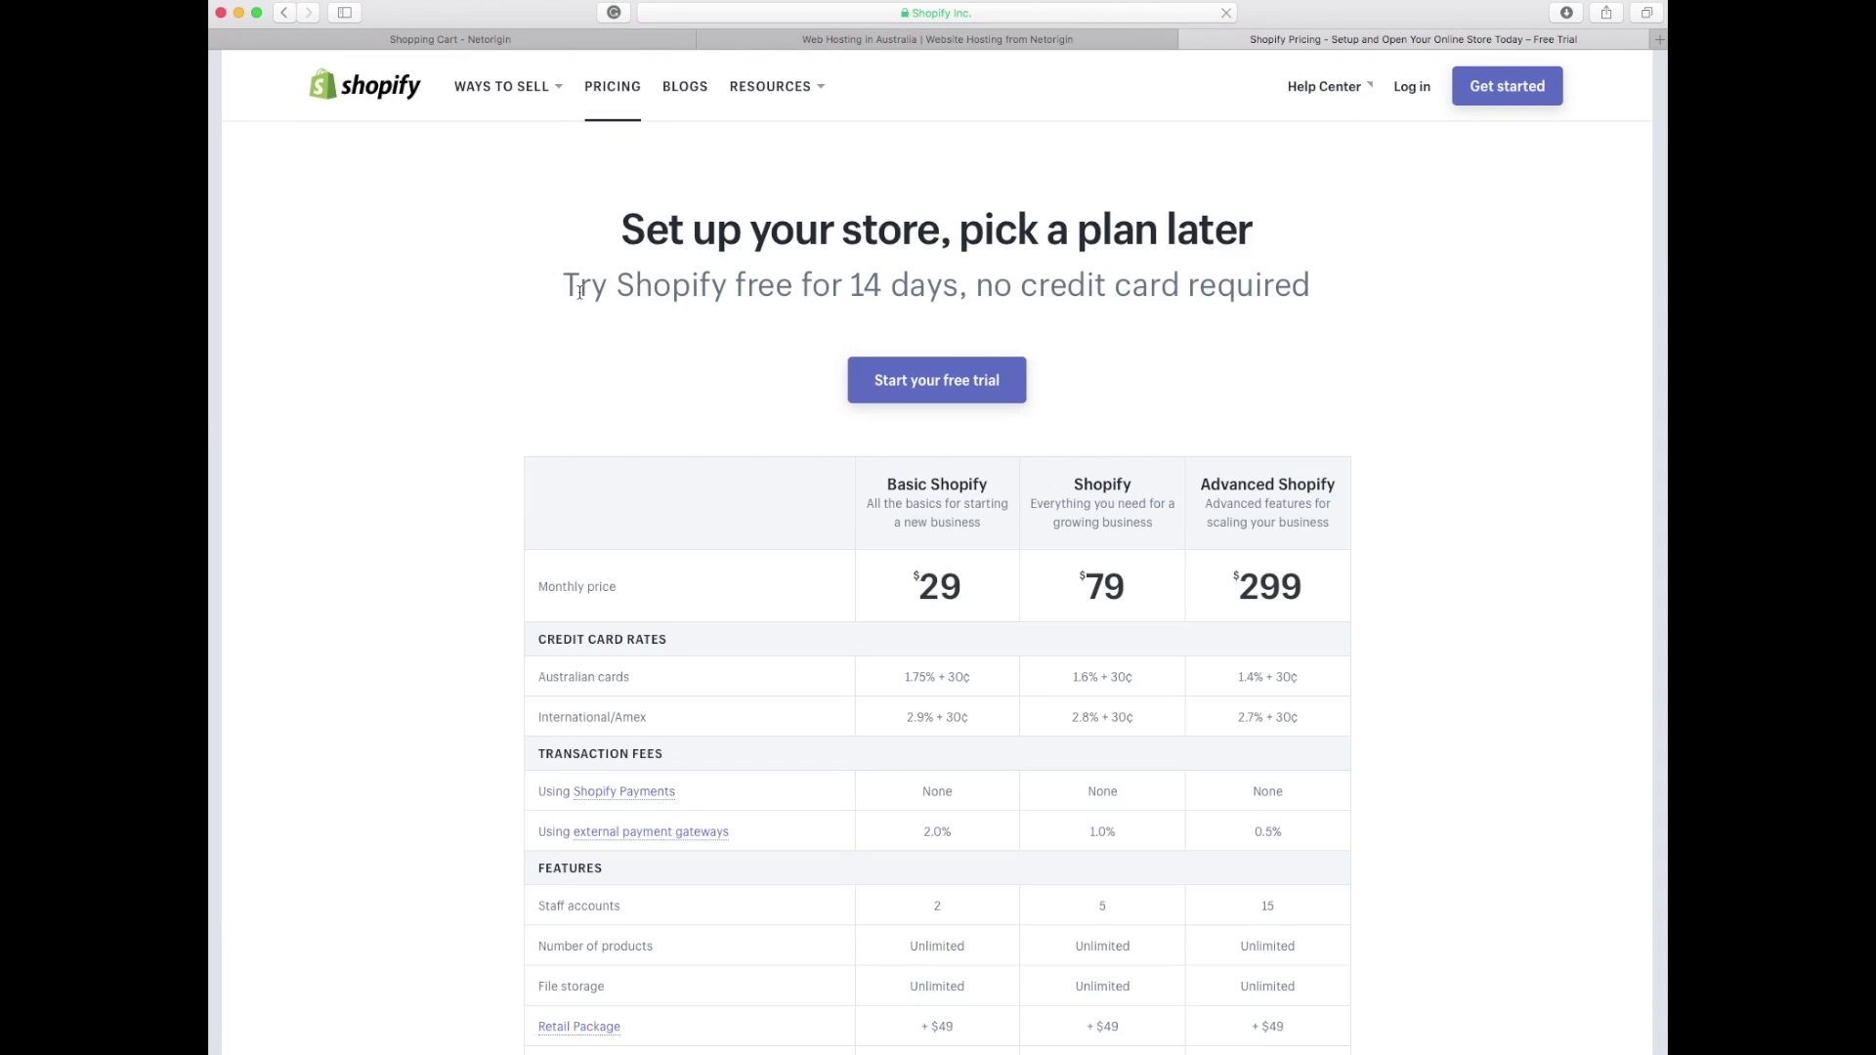
{"action": "left_click_drag", "start_coordinate": [579, 292], "coordinate": [1314, 291]}
{"action": "left_click", "coordinate": [1158, 399]}
{"action": "scroll", "coordinate": [807, 586], "scroll_direction": "down", "scroll_amount": 3}
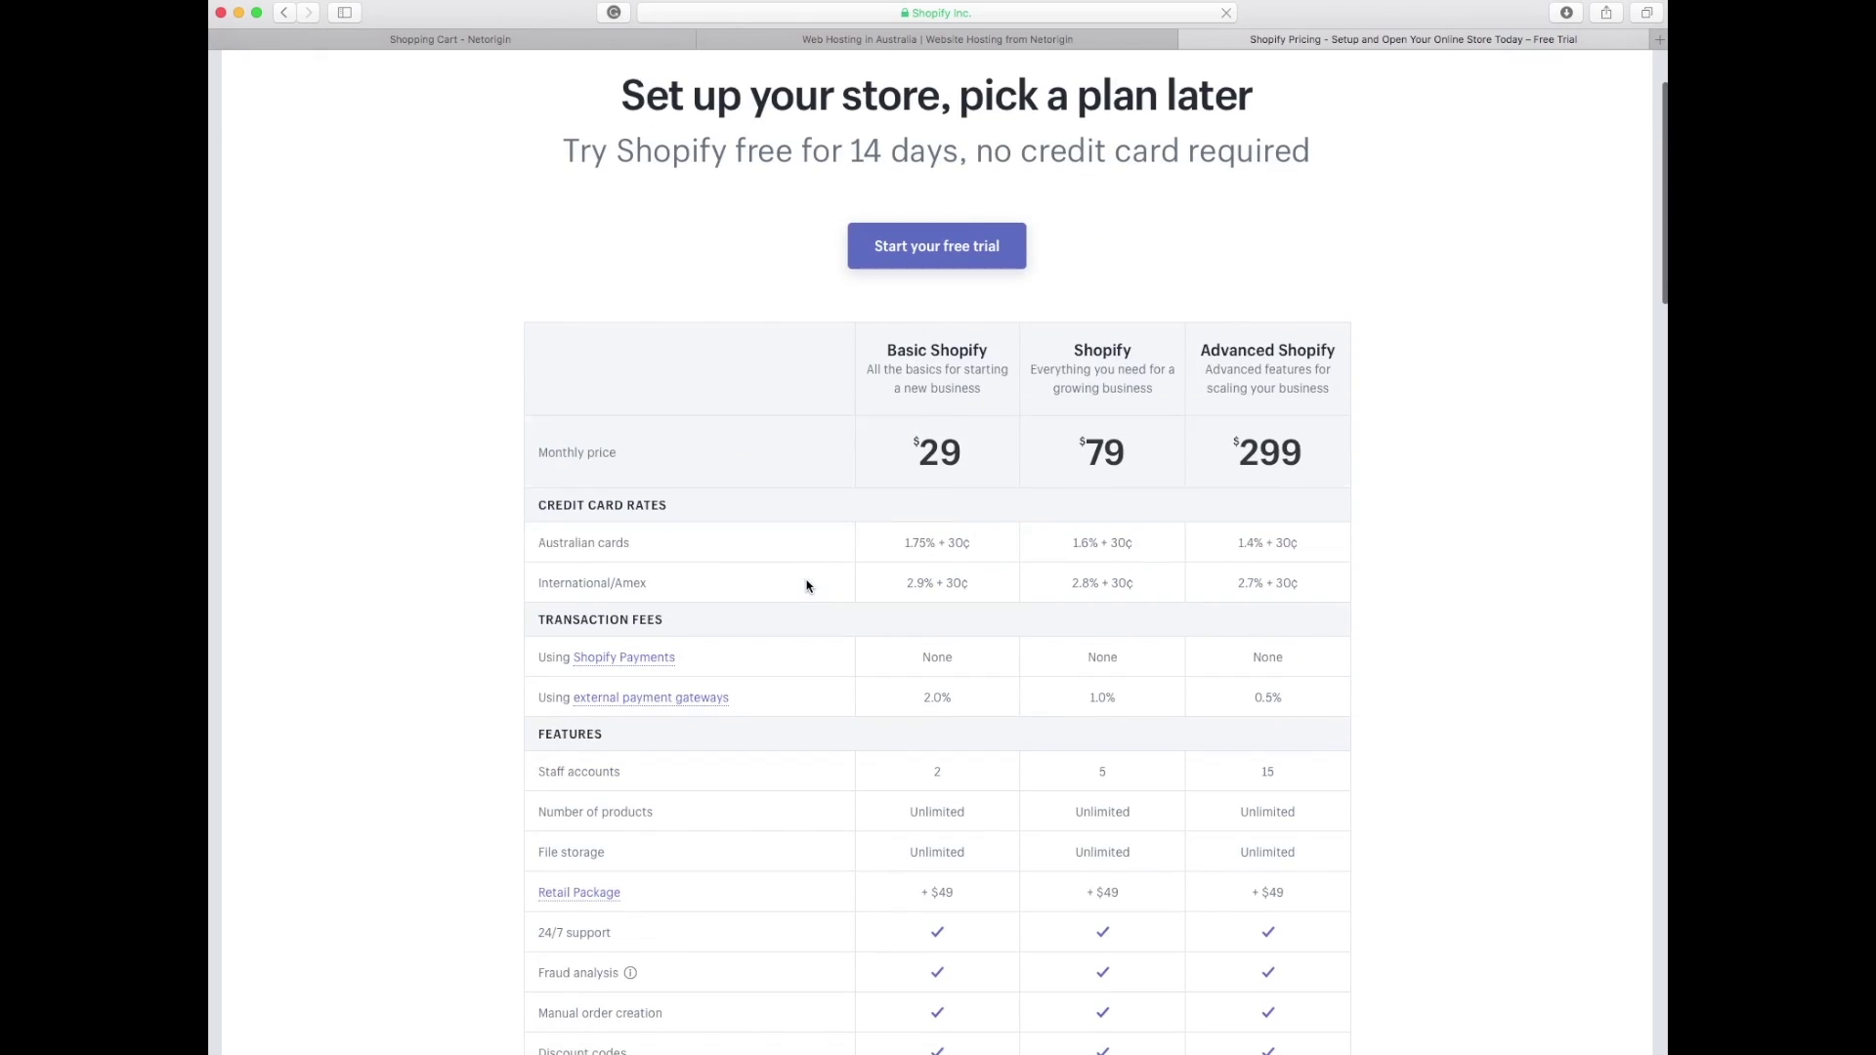
{"action": "left_click_drag", "start_coordinate": [901, 349], "coordinate": [919, 446]}
{"action": "left_click", "coordinate": [976, 461]}
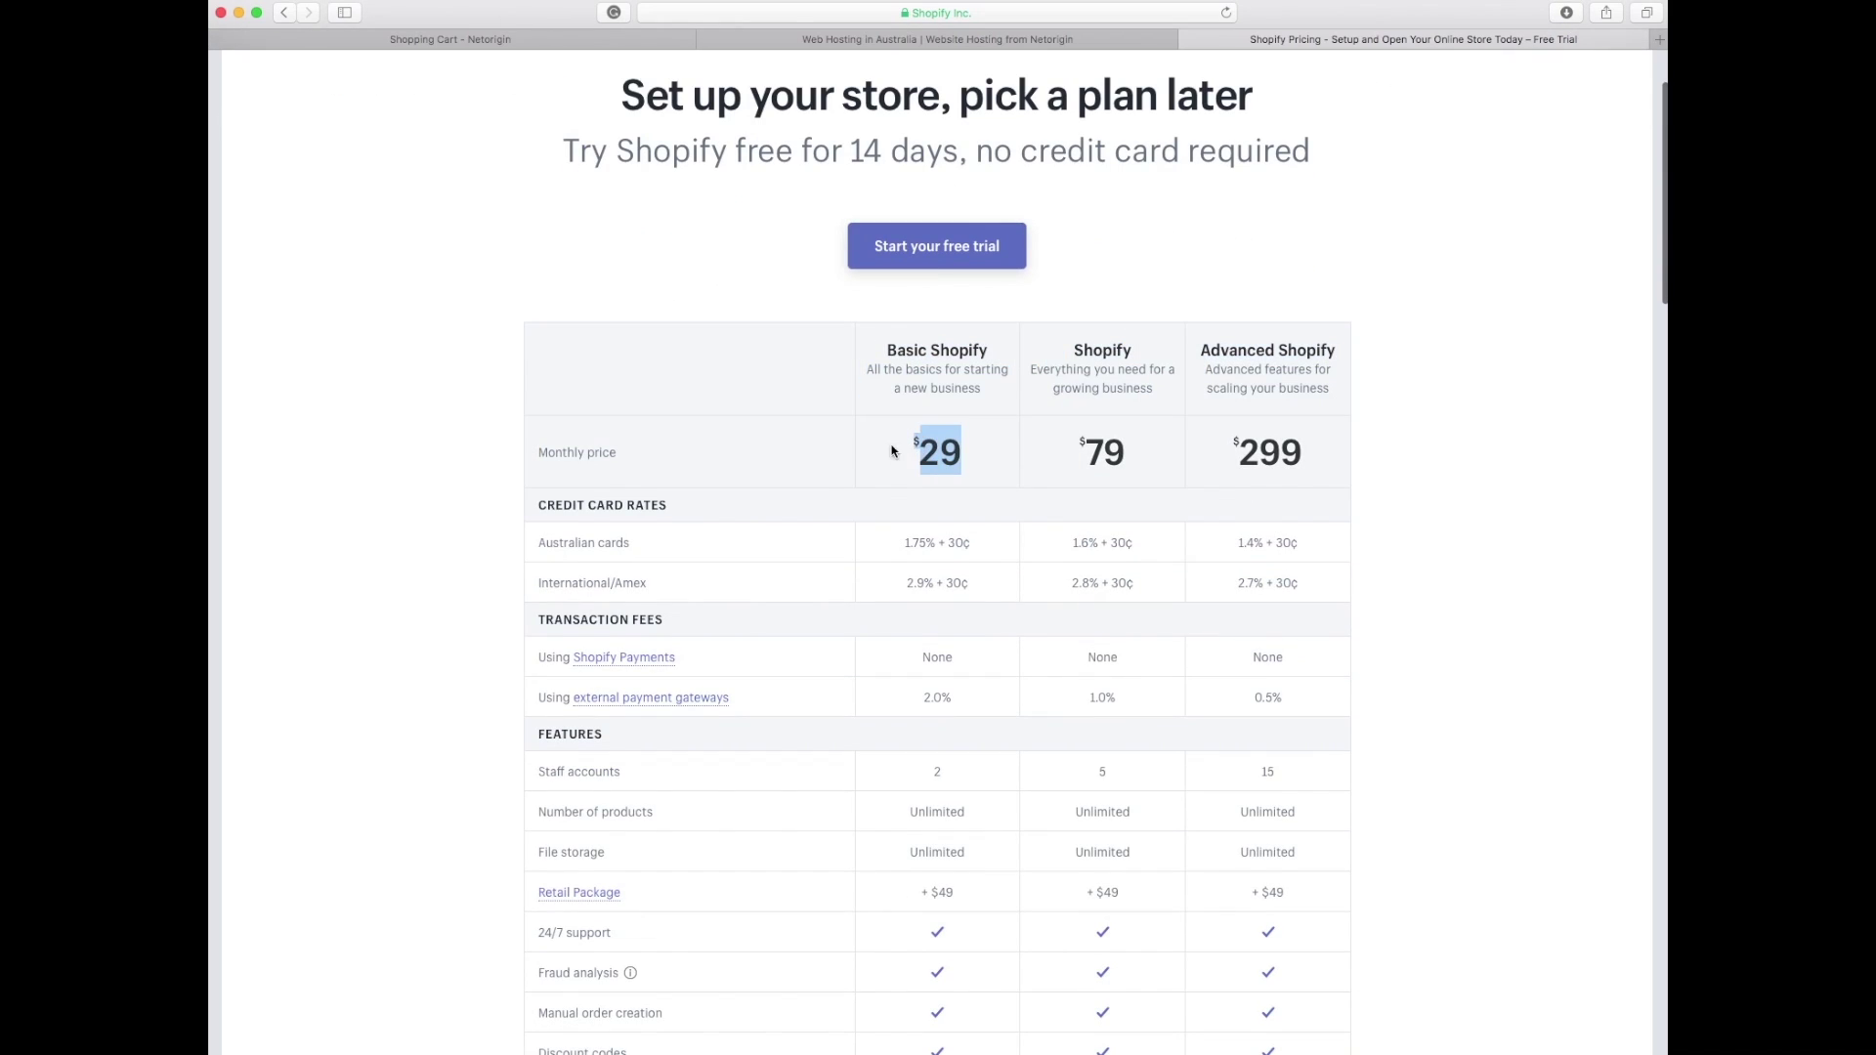
{"action": "scroll", "coordinate": [792, 518], "scroll_direction": "down", "scroll_amount": 2}
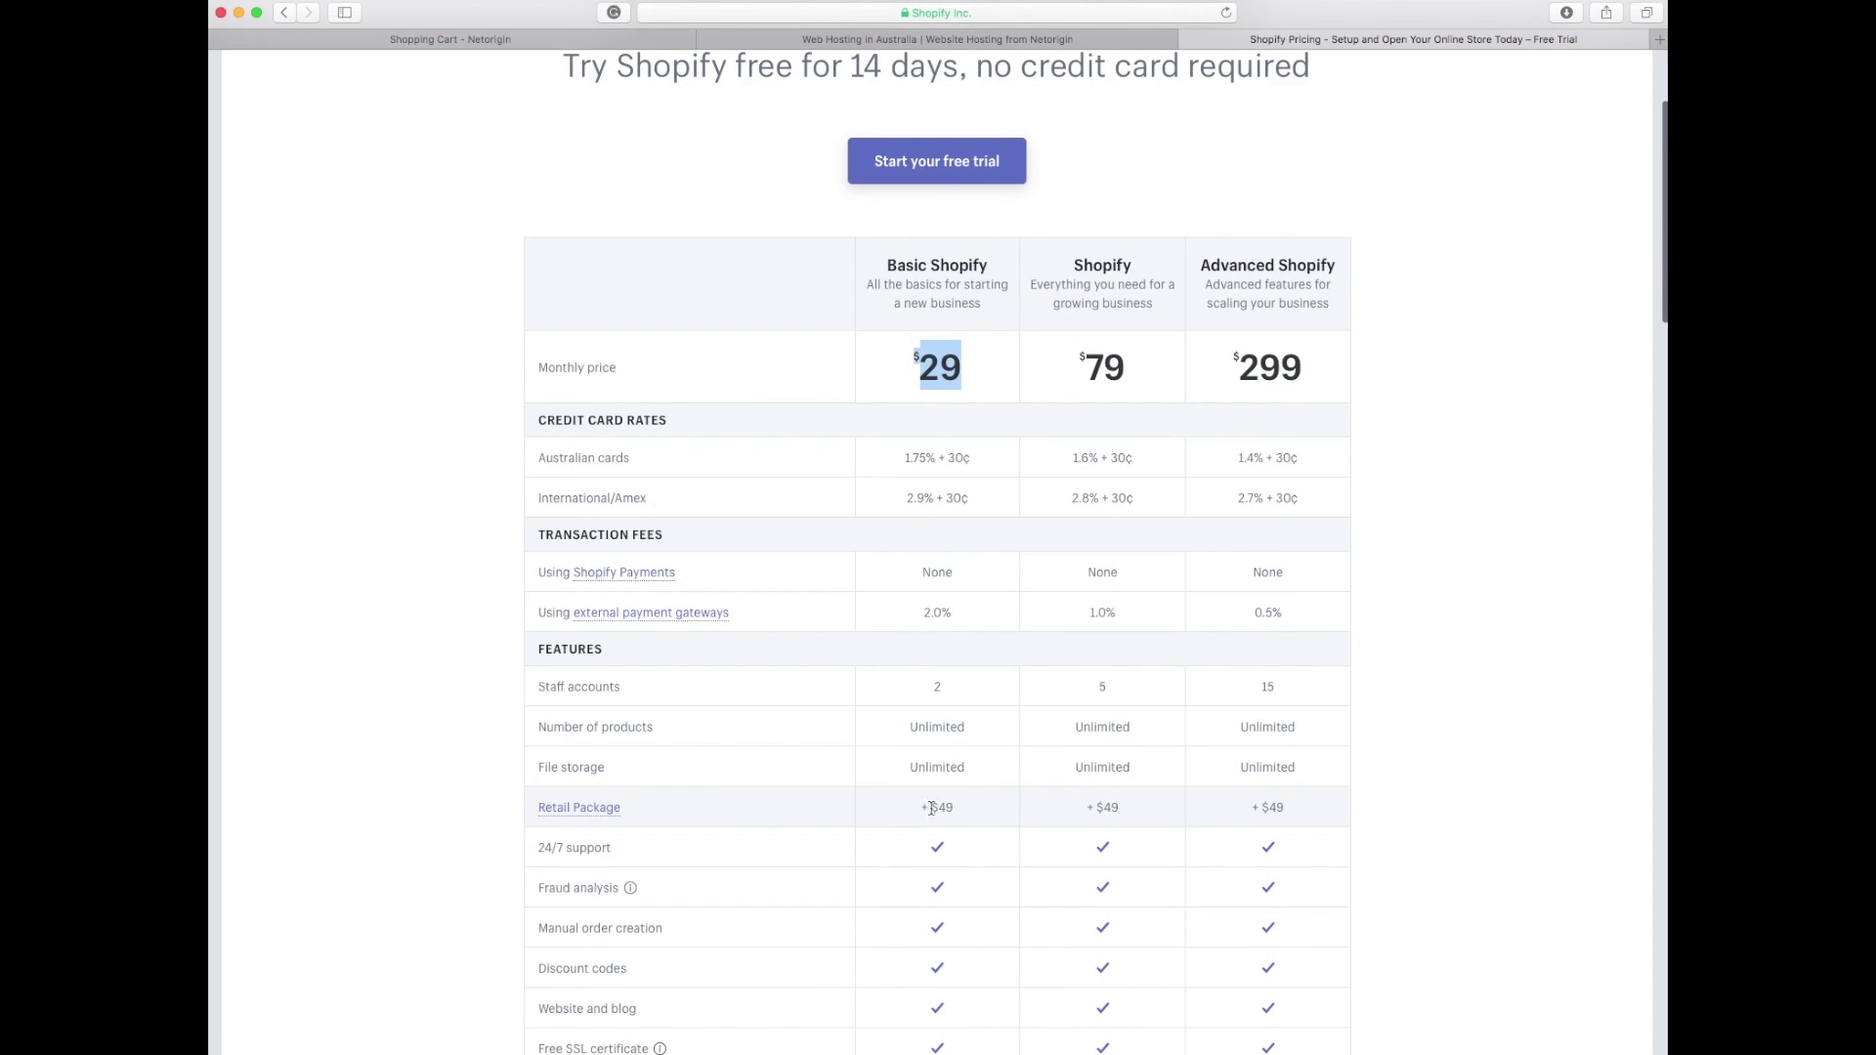
{"action": "left_click_drag", "start_coordinate": [930, 809], "coordinate": [976, 817]}
{"action": "scroll", "coordinate": [977, 817], "scroll_direction": "down", "scroll_amount": 1}
{"action": "left_click", "coordinate": [963, 801]}
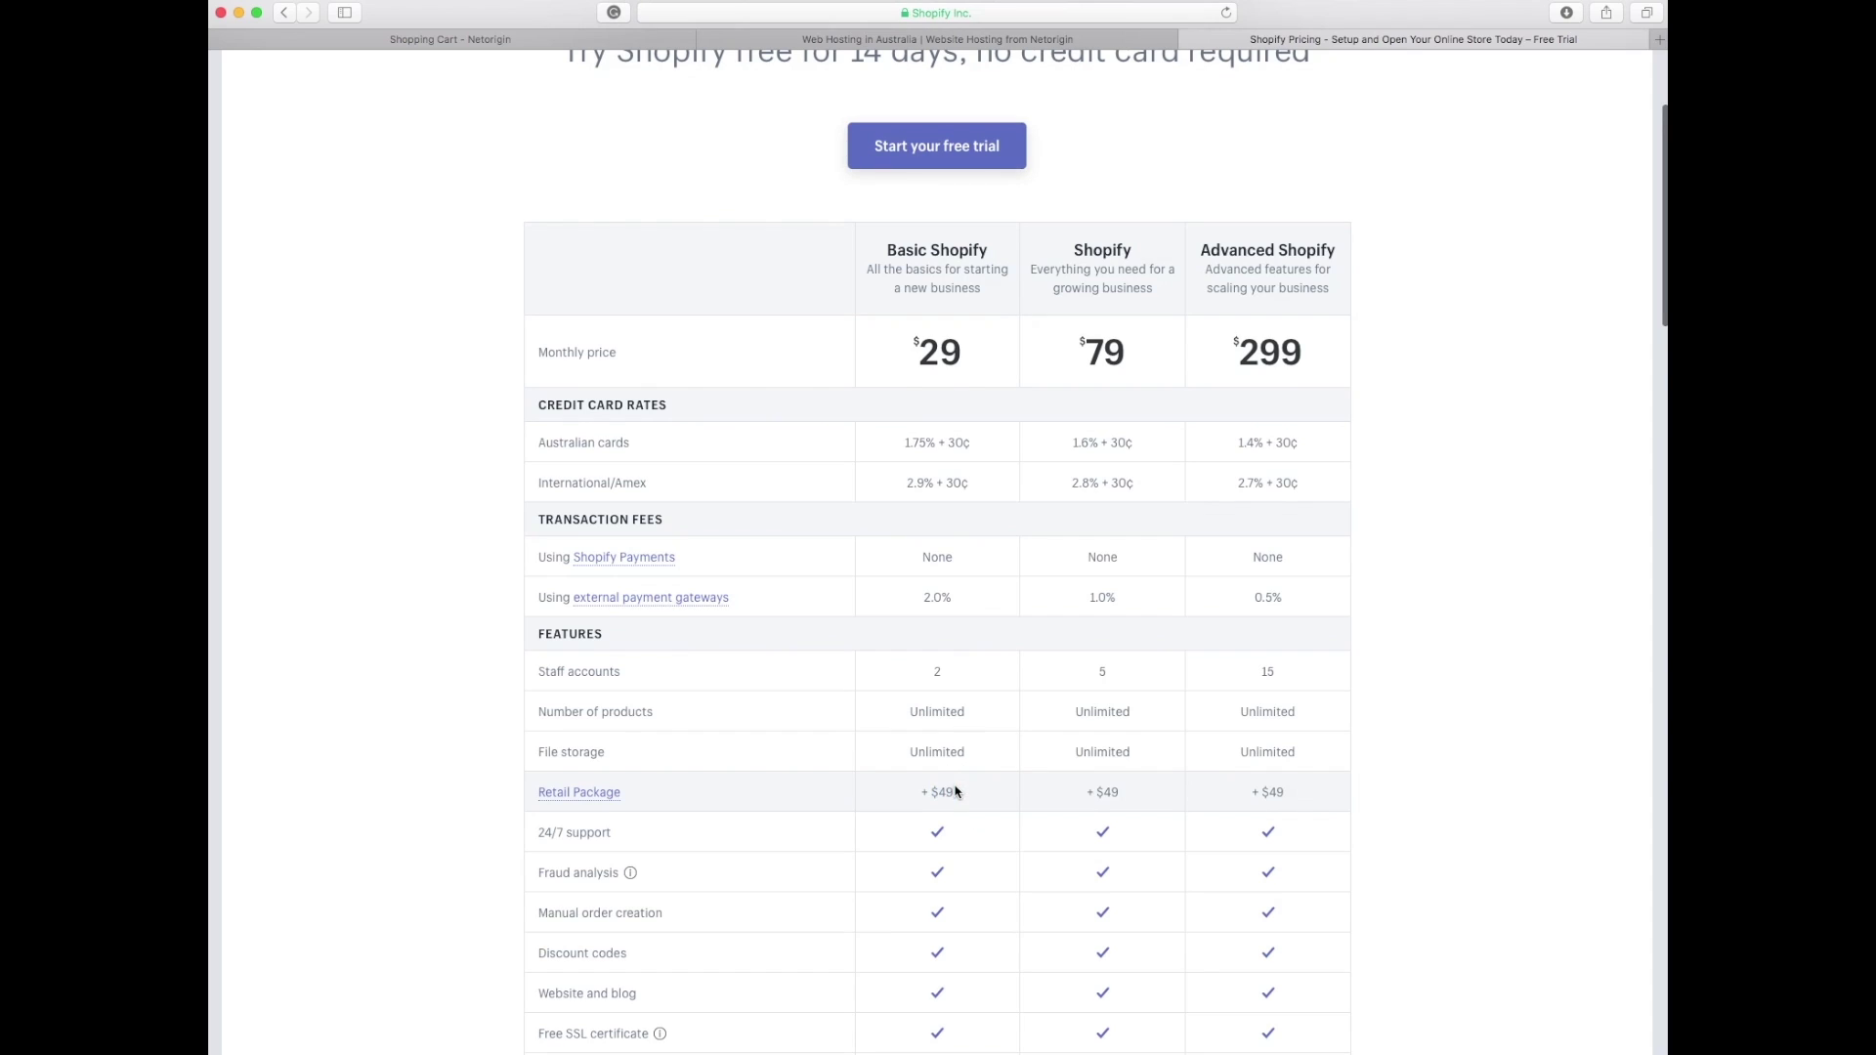
Add 49 + 29 in Calculator to get 78, then clear it and enter 30.
{"action": "left_click", "coordinate": [1470, 534]}
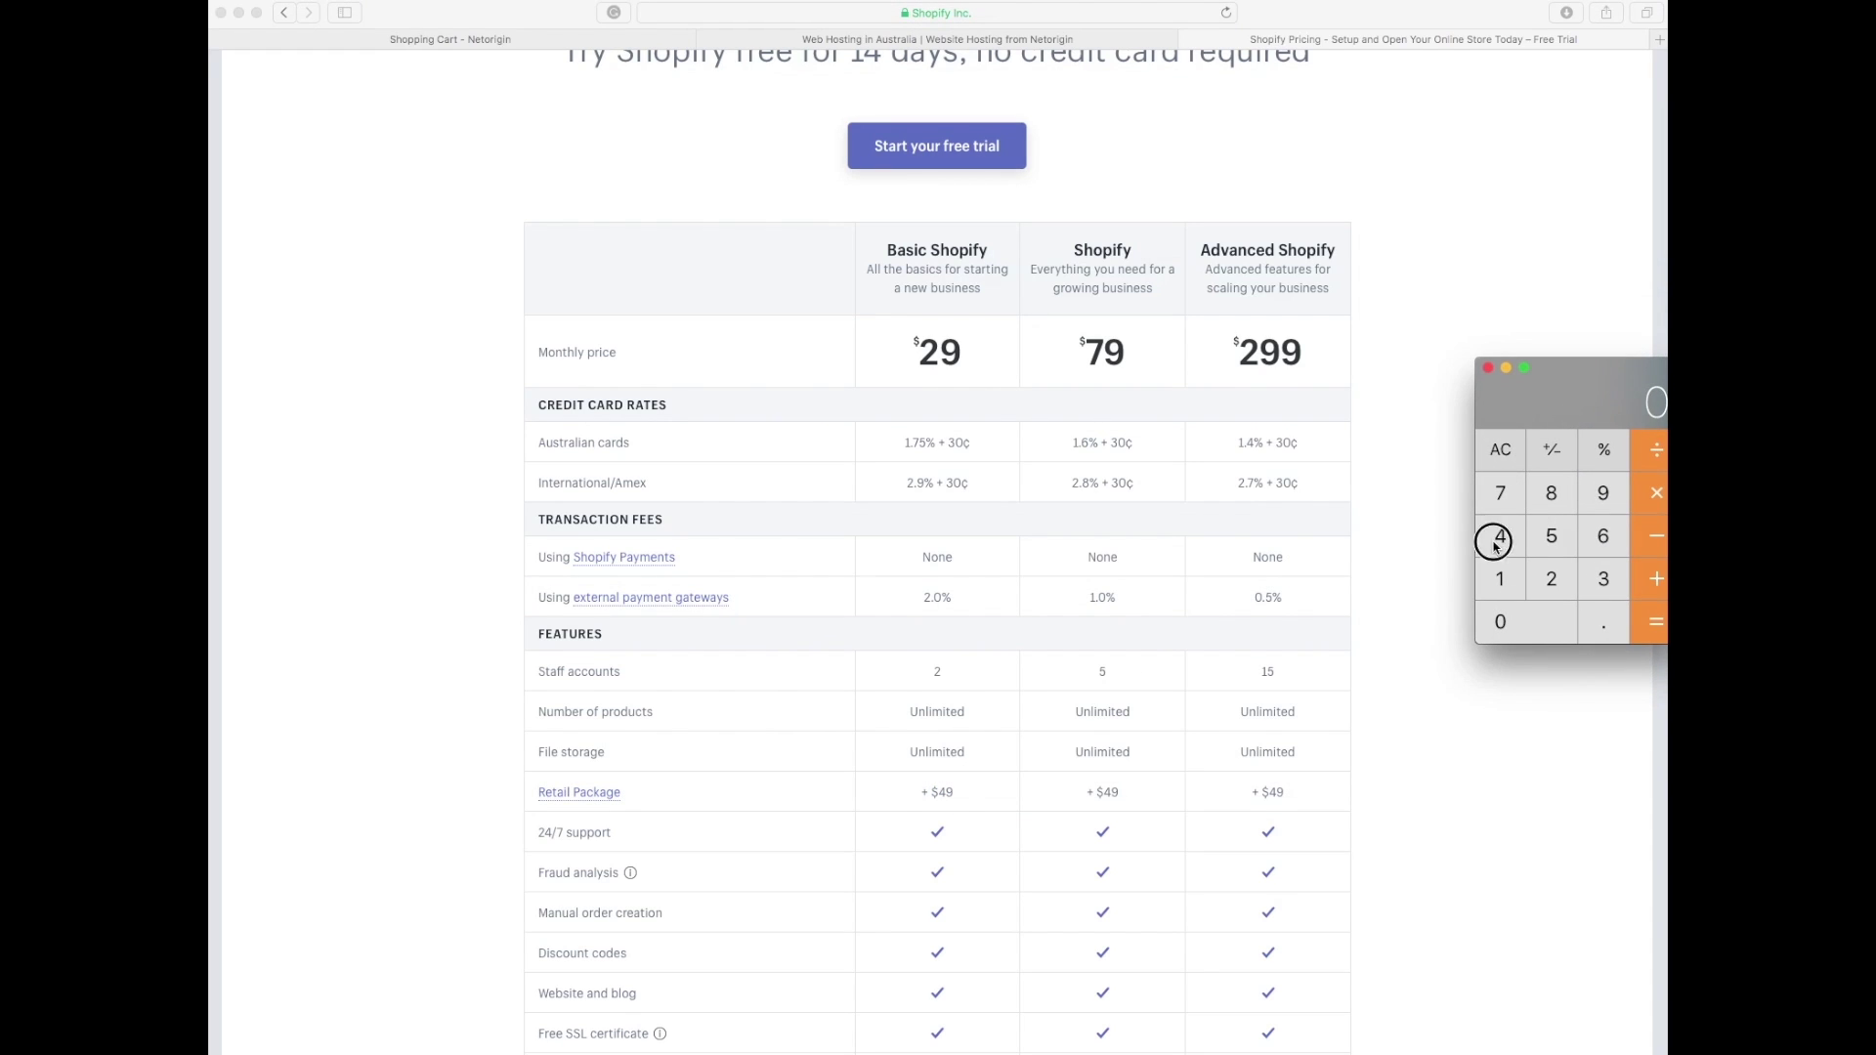
{"action": "left_click", "coordinate": [1573, 491]}
{"action": "left_click_drag", "start_coordinate": [1539, 409], "coordinate": [1502, 419]}
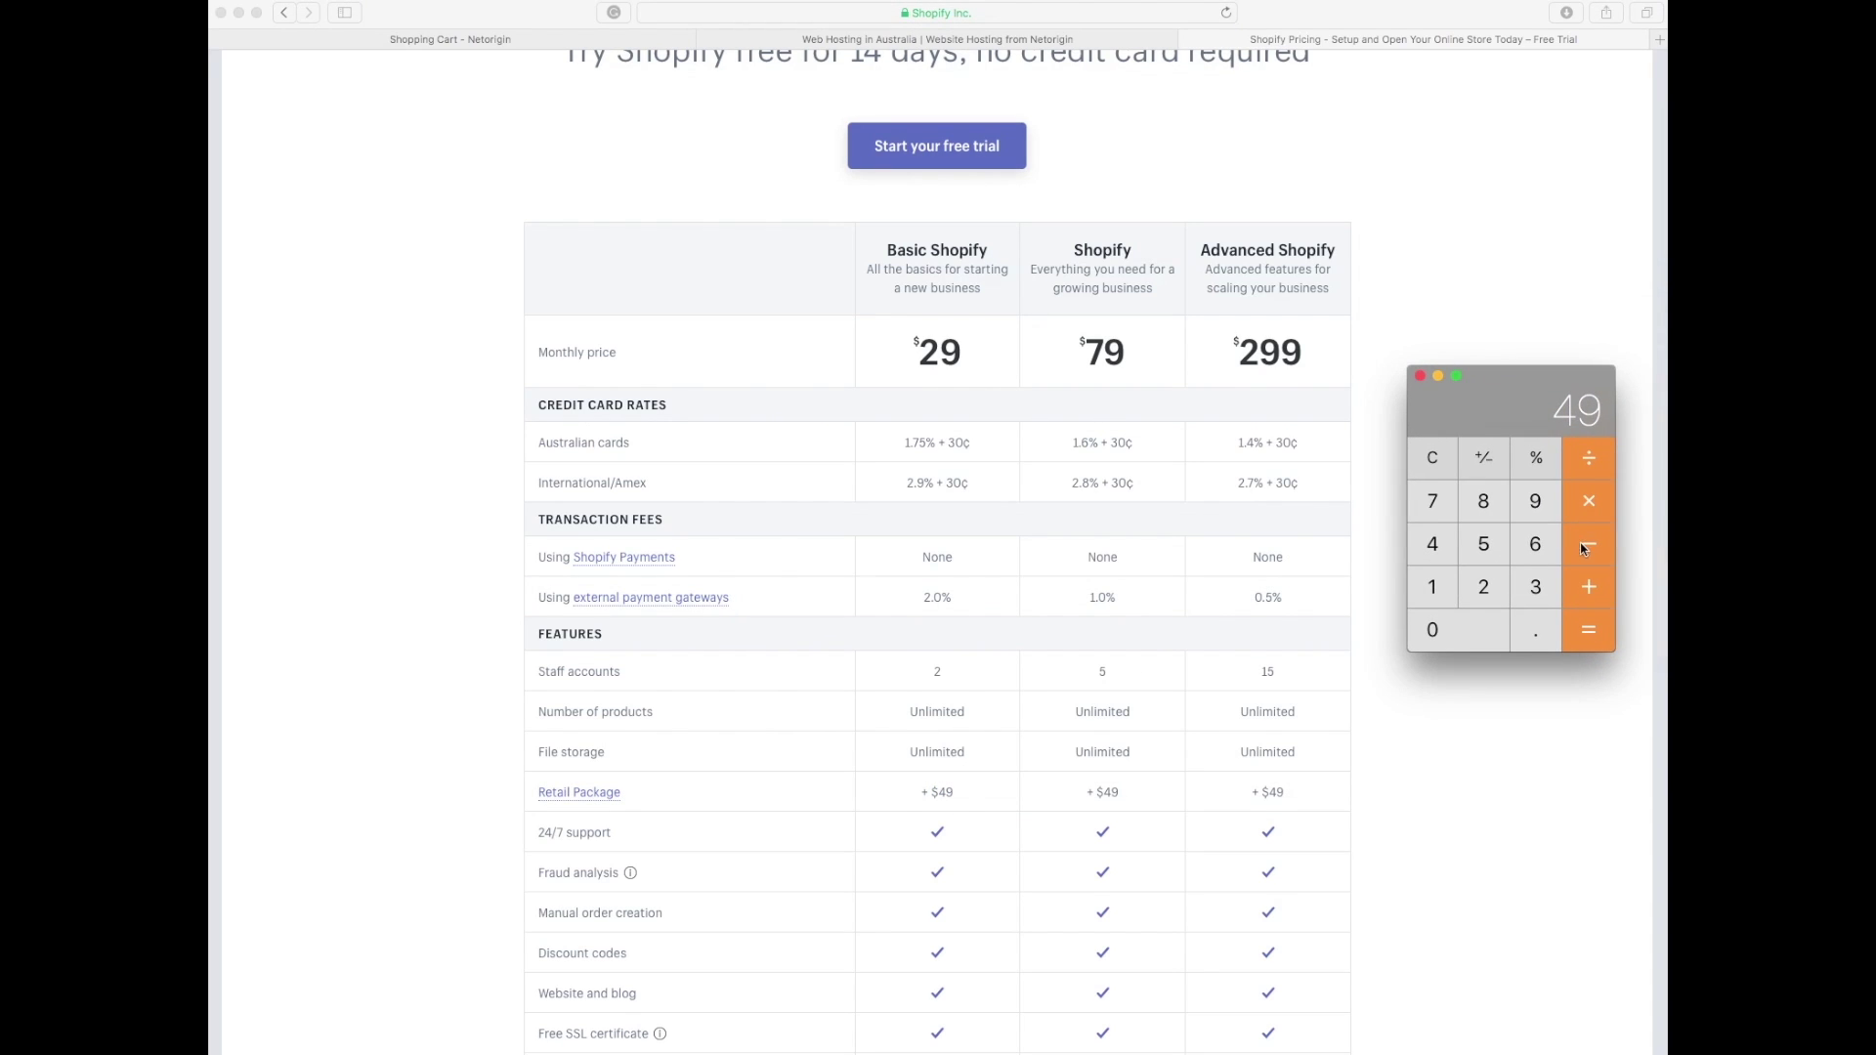
{"action": "left_click", "coordinate": [1483, 586]}
{"action": "key", "text": "9"}
{"action": "key", "text": "Return"}
{"action": "left_click", "coordinate": [1432, 460]}
{"action": "key", "text": "3"}
{"action": "key", "text": "0"}
Close the Web Hosting info tab, leaving the Shopping Cart order form showing.
{"action": "left_click", "coordinate": [787, 41]}
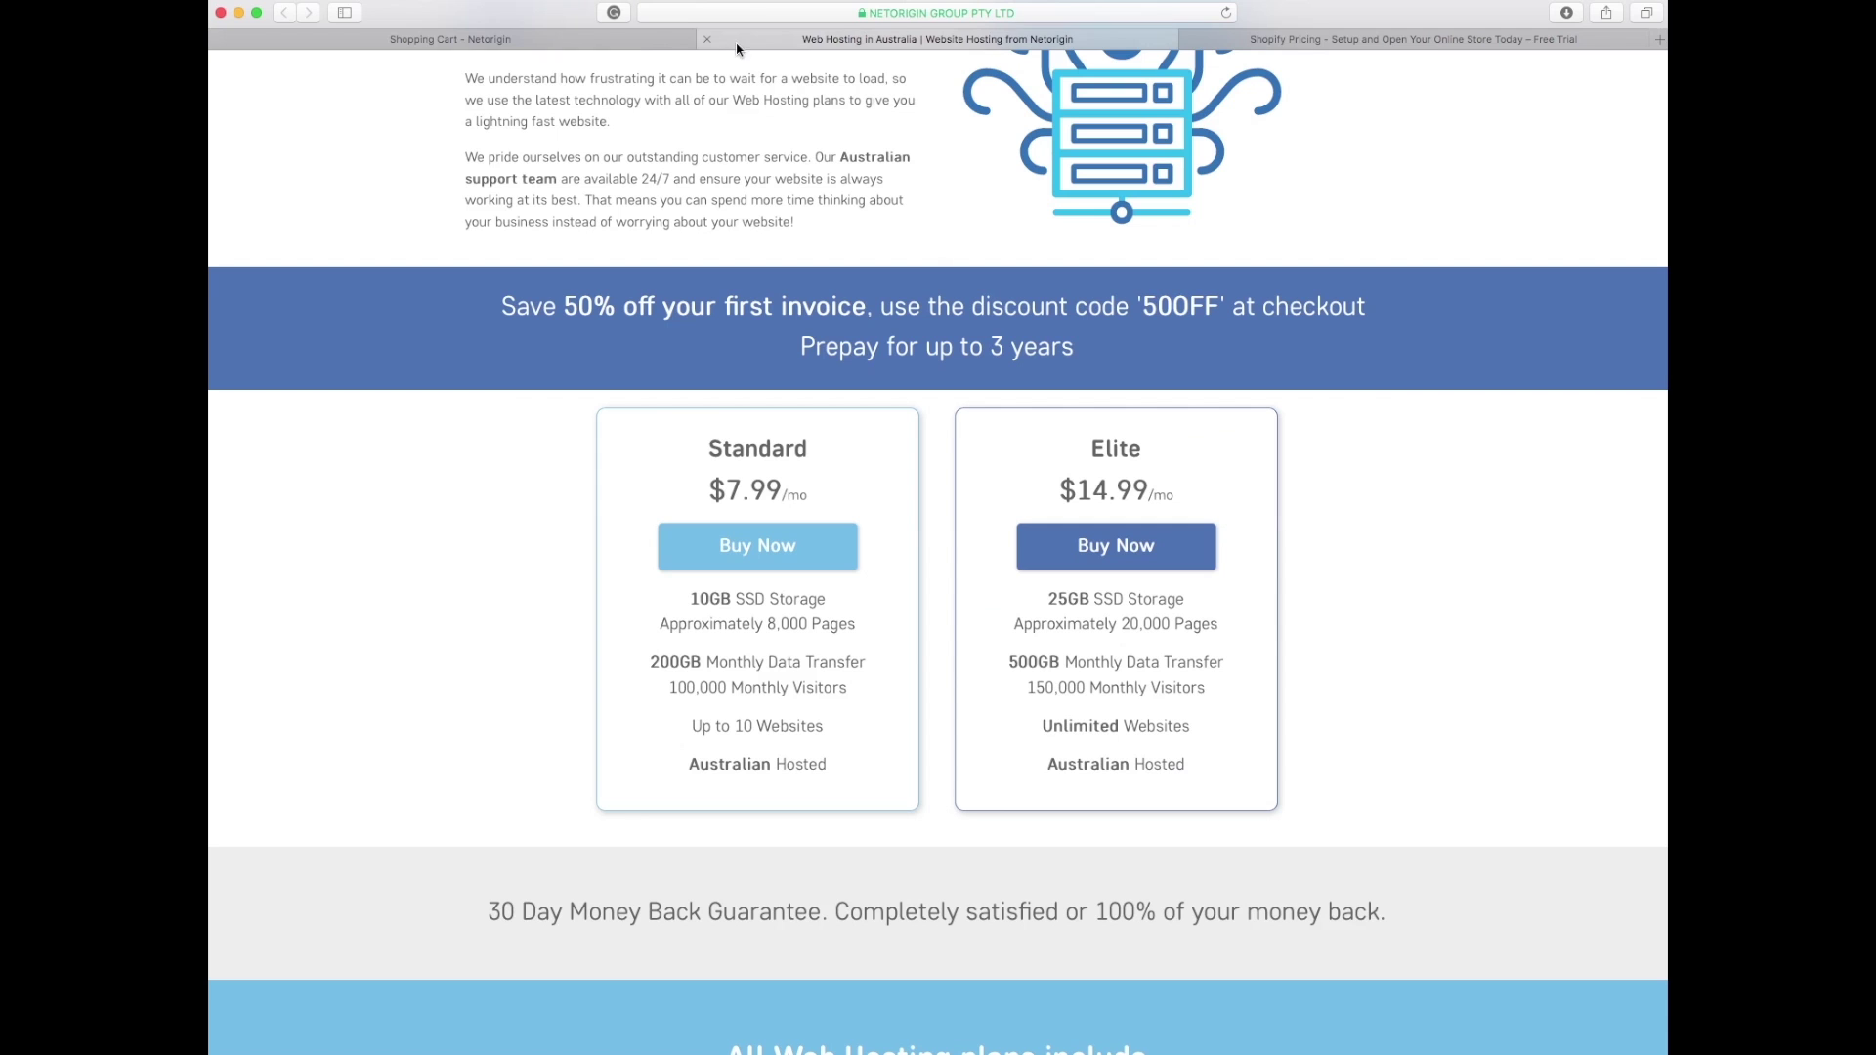
{"action": "left_click", "coordinate": [625, 39]}
{"action": "left_click", "coordinate": [709, 40]}
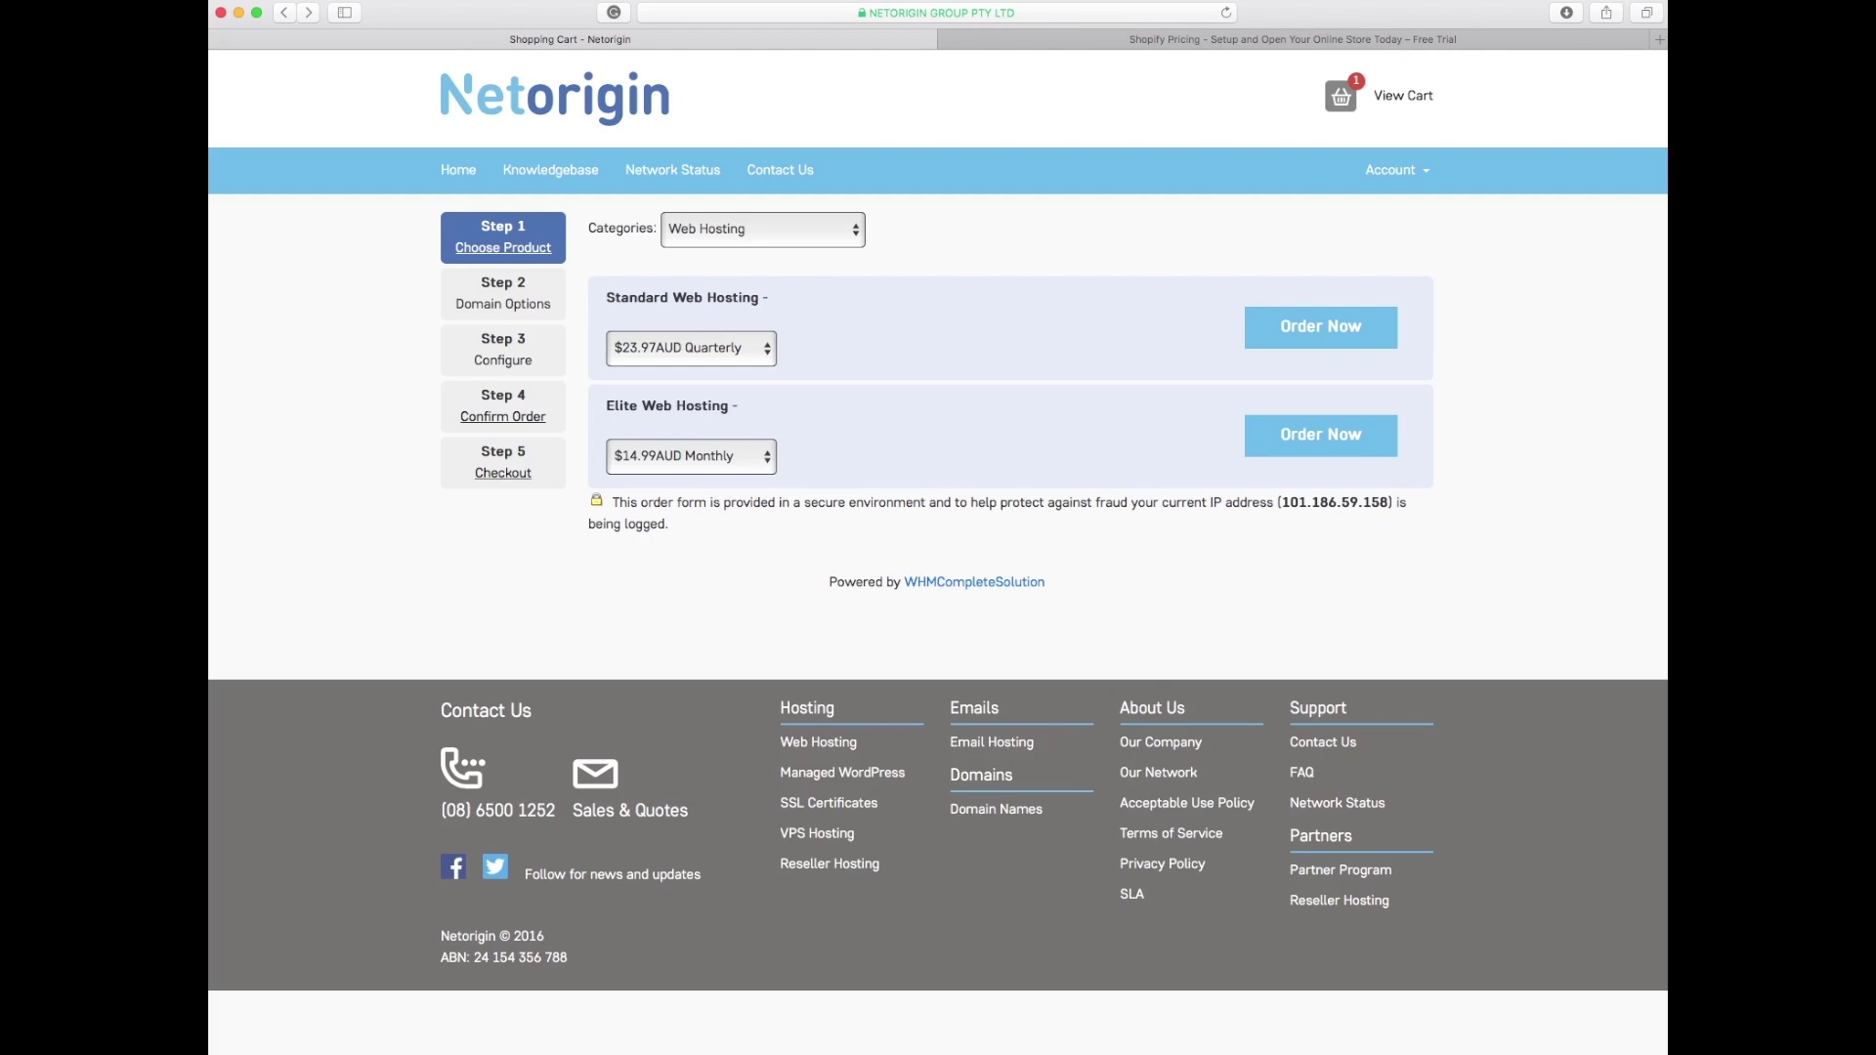
Divide 23.97 by 3 in Calculator to get the 7.99 monthly equivalent.
{"action": "key", "text": "super+Tab"}
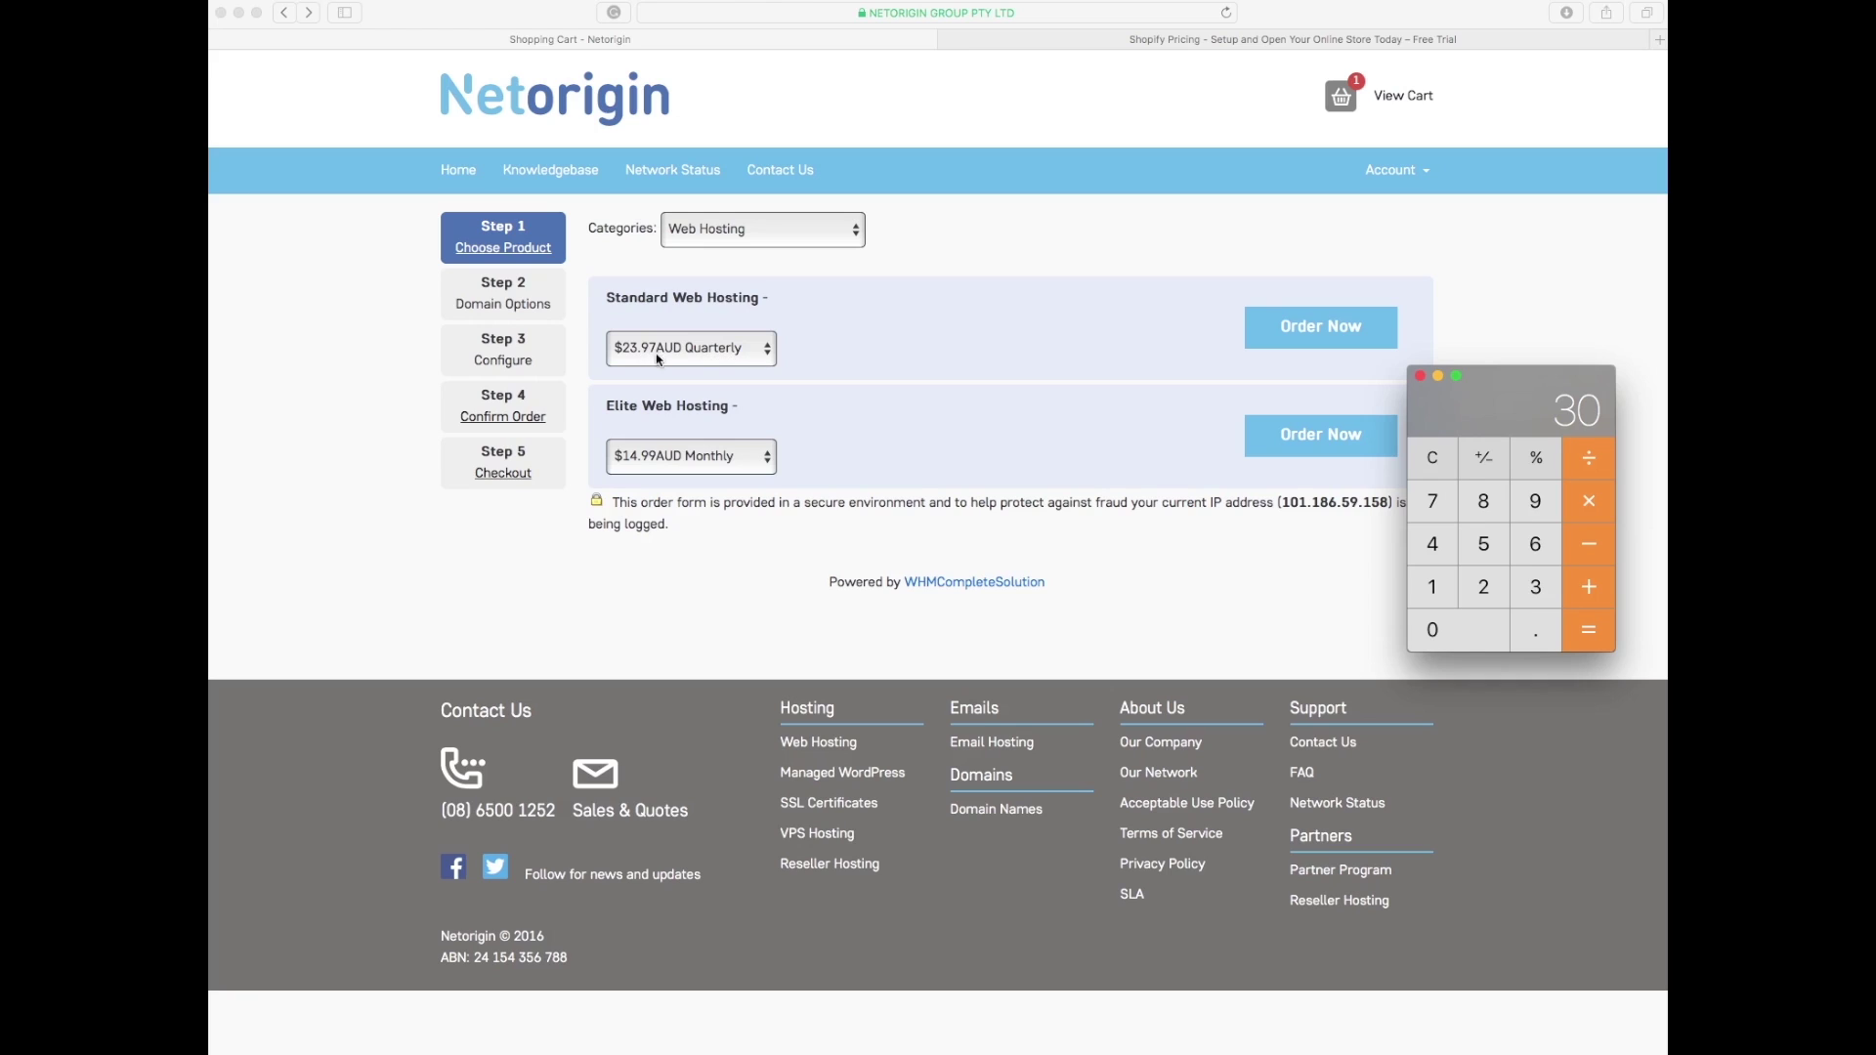
{"action": "left_click", "coordinate": [1433, 458]}
{"action": "left_click", "coordinate": [1485, 587]}
{"action": "left_click", "coordinate": [1537, 588]}
{"action": "left_click", "coordinate": [1536, 630]}
{"action": "left_click", "coordinate": [1527, 508]}
{"action": "key", "text": "7"}
{"action": "left_click", "coordinate": [1590, 458]}
{"action": "left_click", "coordinate": [1549, 596]}
{"action": "left_click", "coordinate": [1593, 633]}
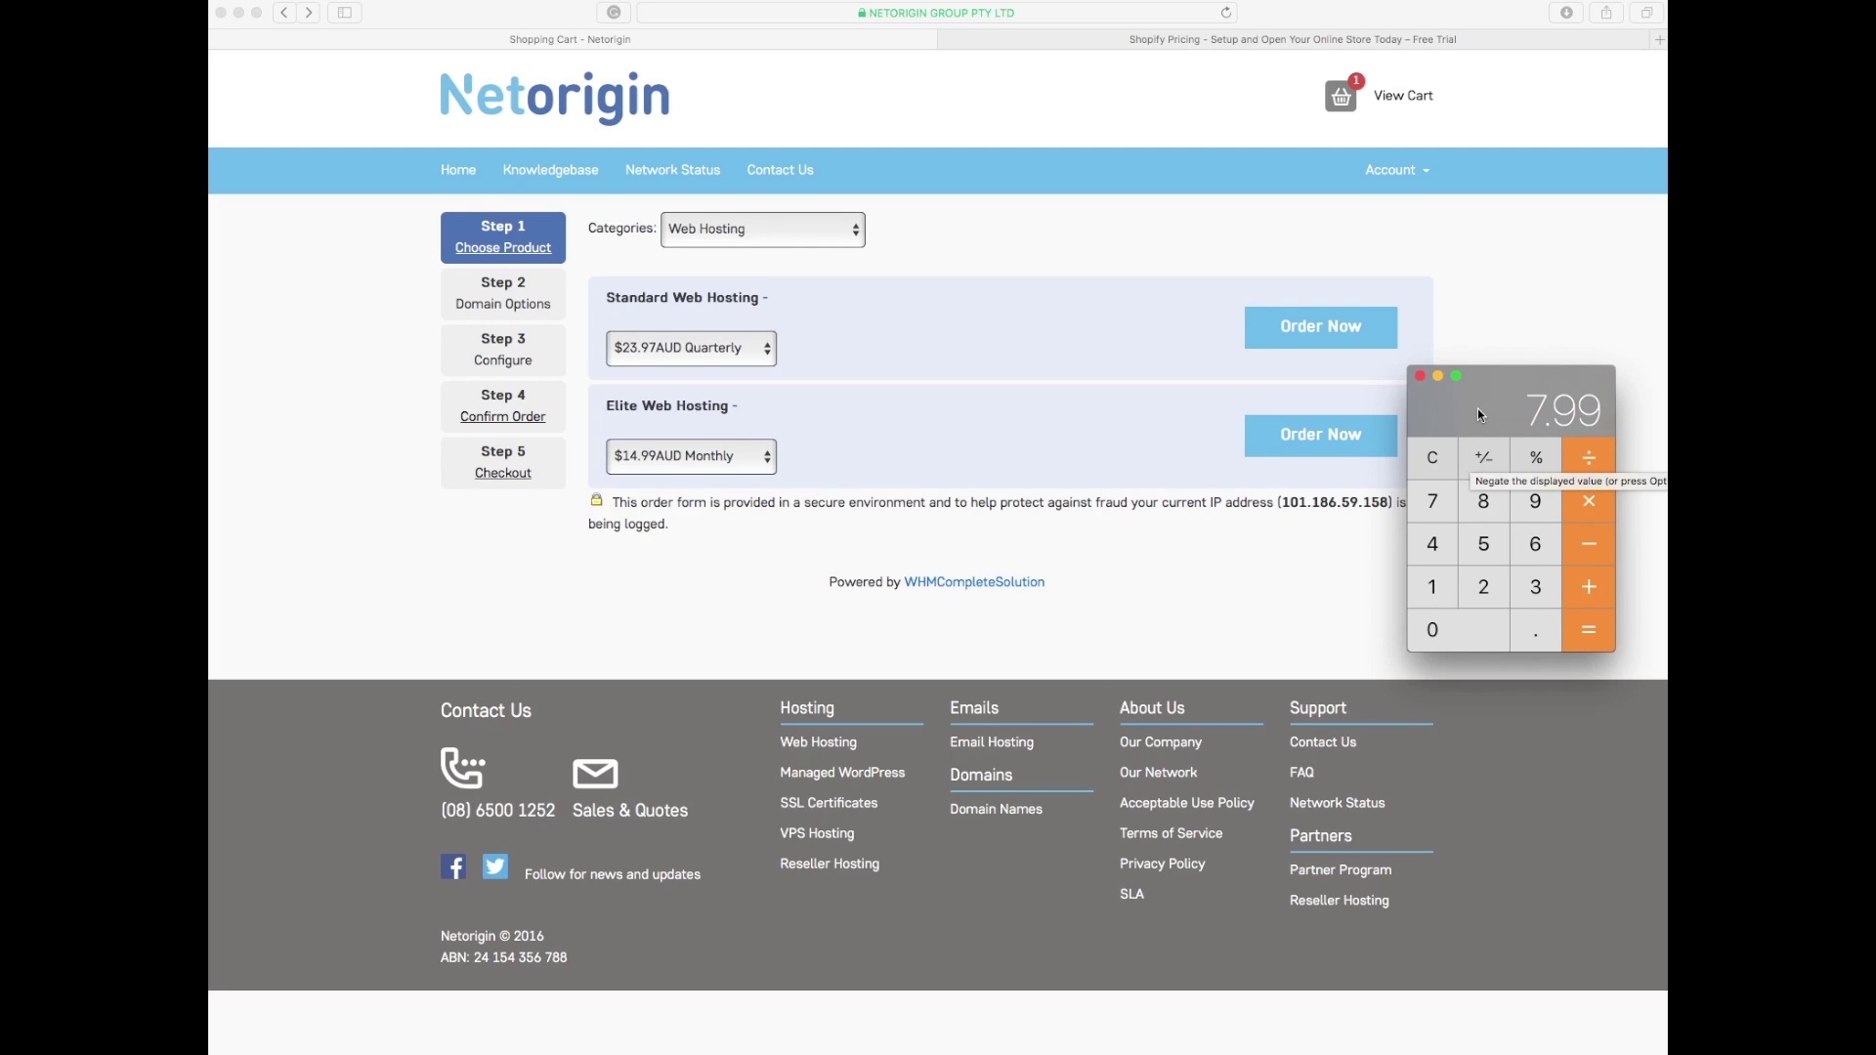
Minimize Calculator and order Standard Web Hosting with quarterly billing.
{"action": "left_click_drag", "start_coordinate": [1486, 411], "coordinate": [1506, 369]}
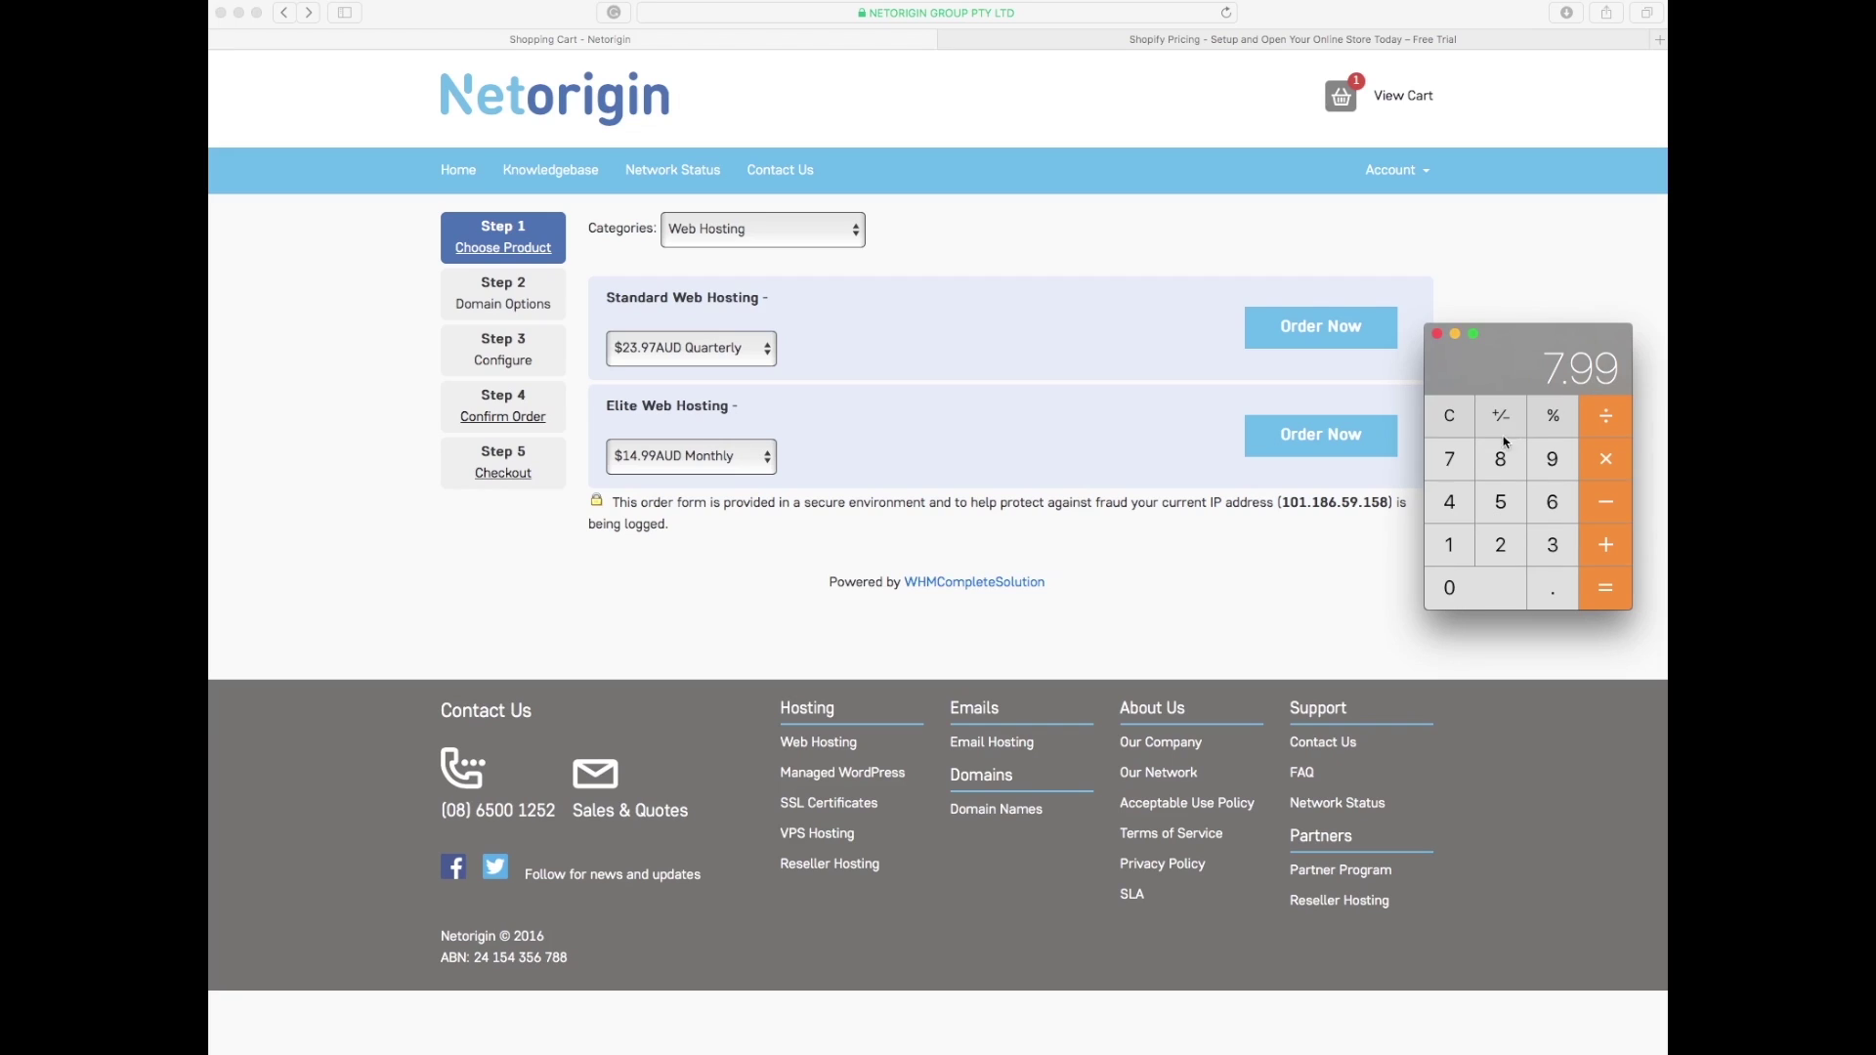
{"action": "left_click", "coordinate": [1445, 420]}
{"action": "left_click", "coordinate": [1500, 467]}
{"action": "left_click", "coordinate": [1455, 334]}
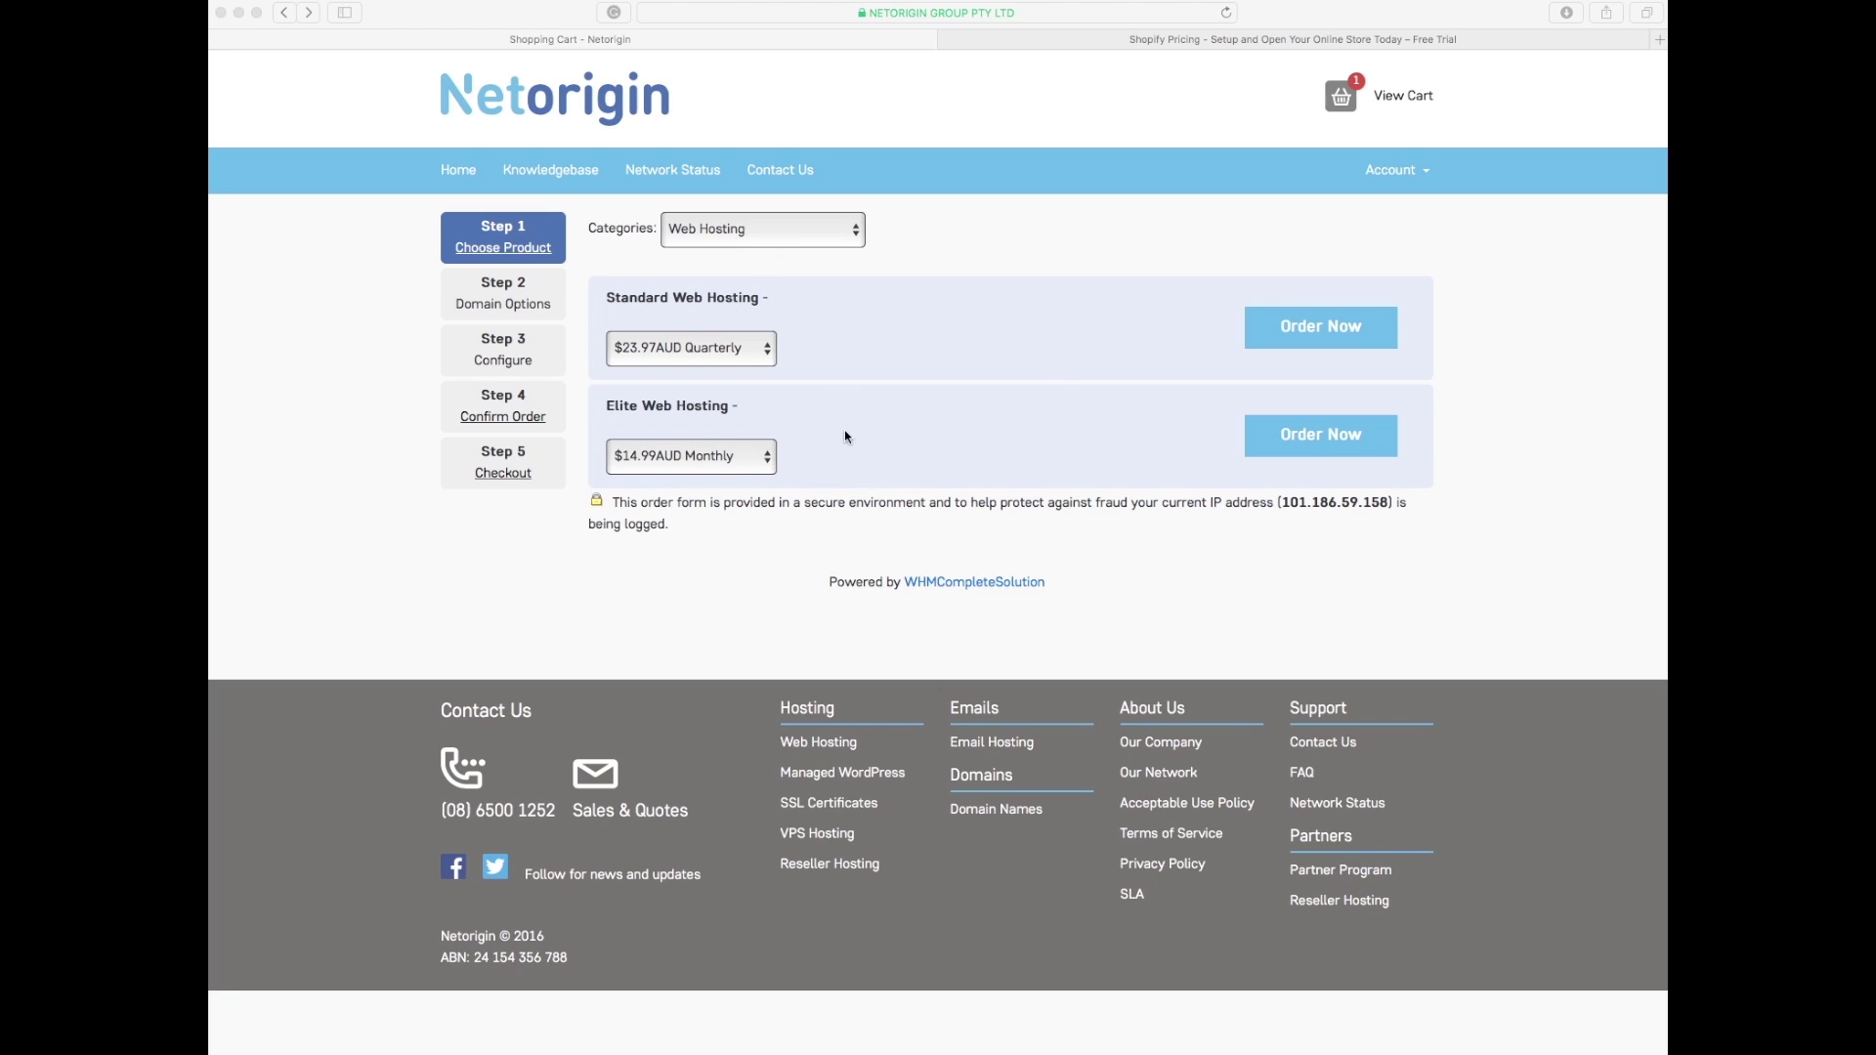
{"action": "left_click", "coordinate": [1265, 328]}
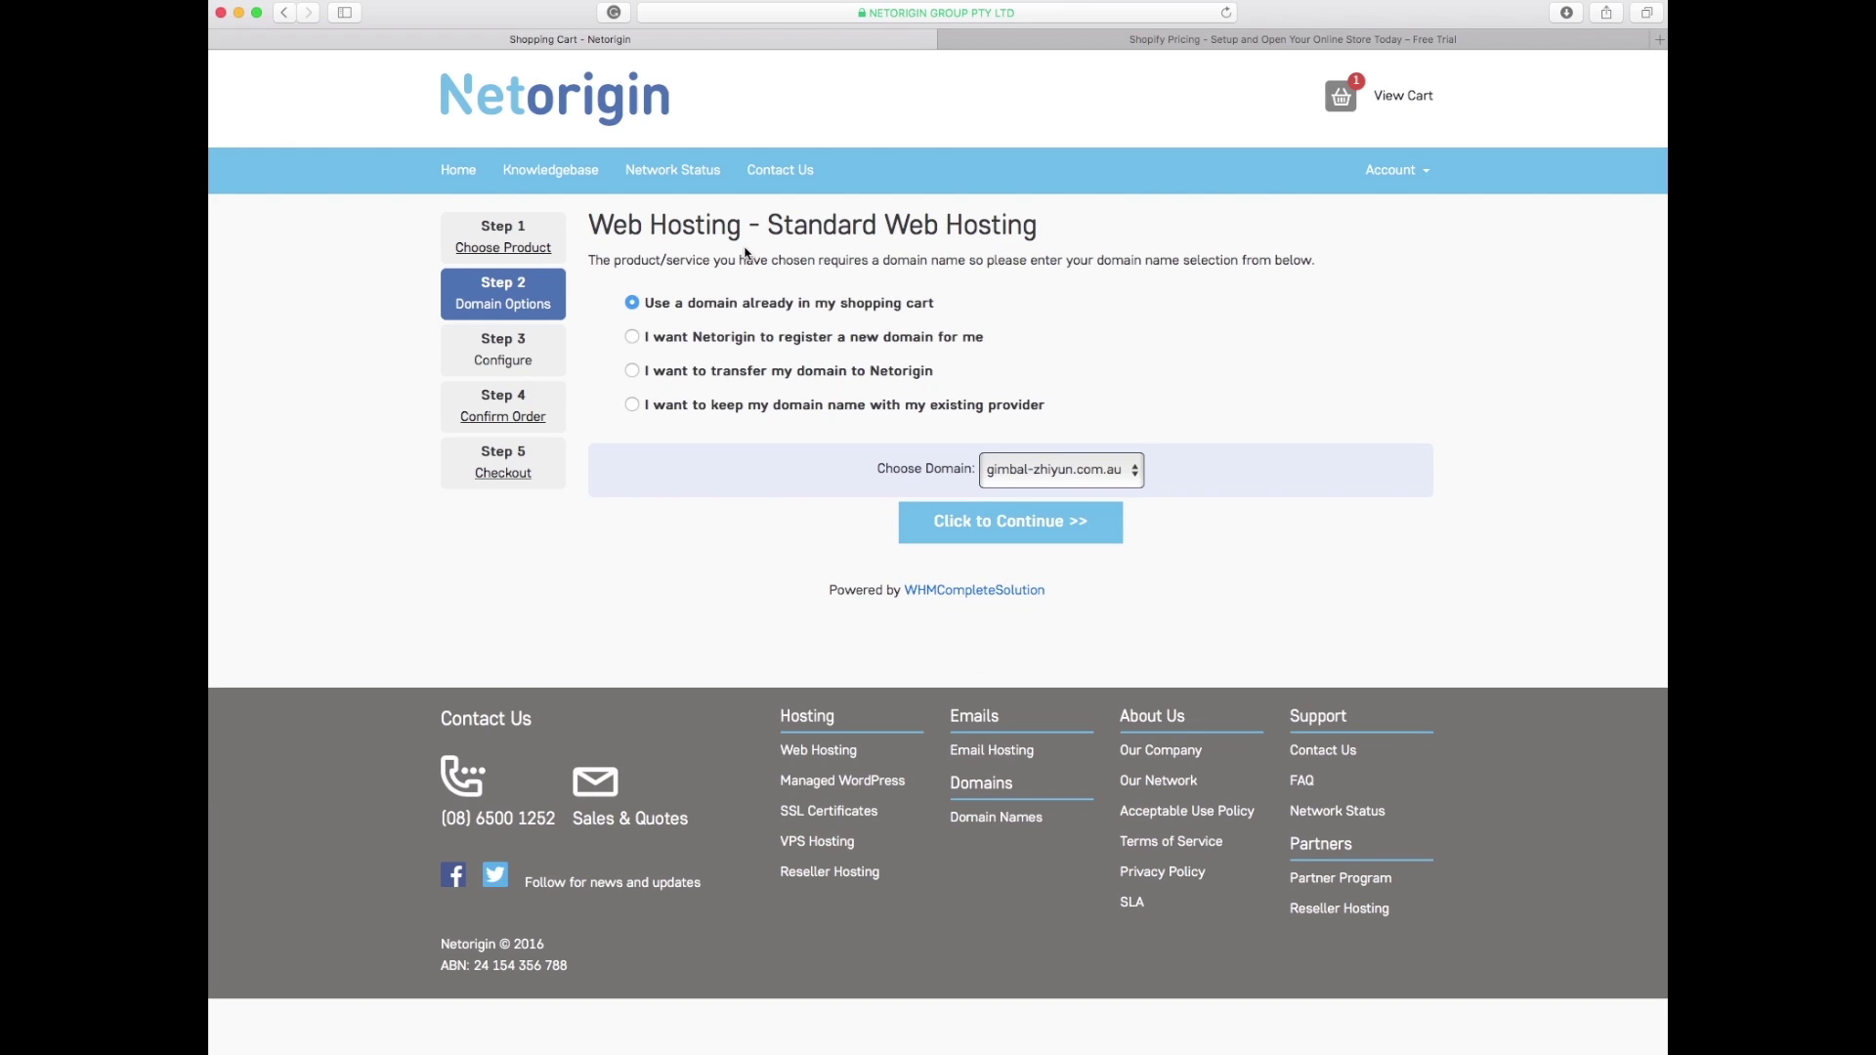
Compare the domain options, then use gimbal-zhiyun.com.au from the cart and continue to configuration.
{"action": "left_click_drag", "start_coordinate": [768, 227], "coordinate": [1043, 227]}
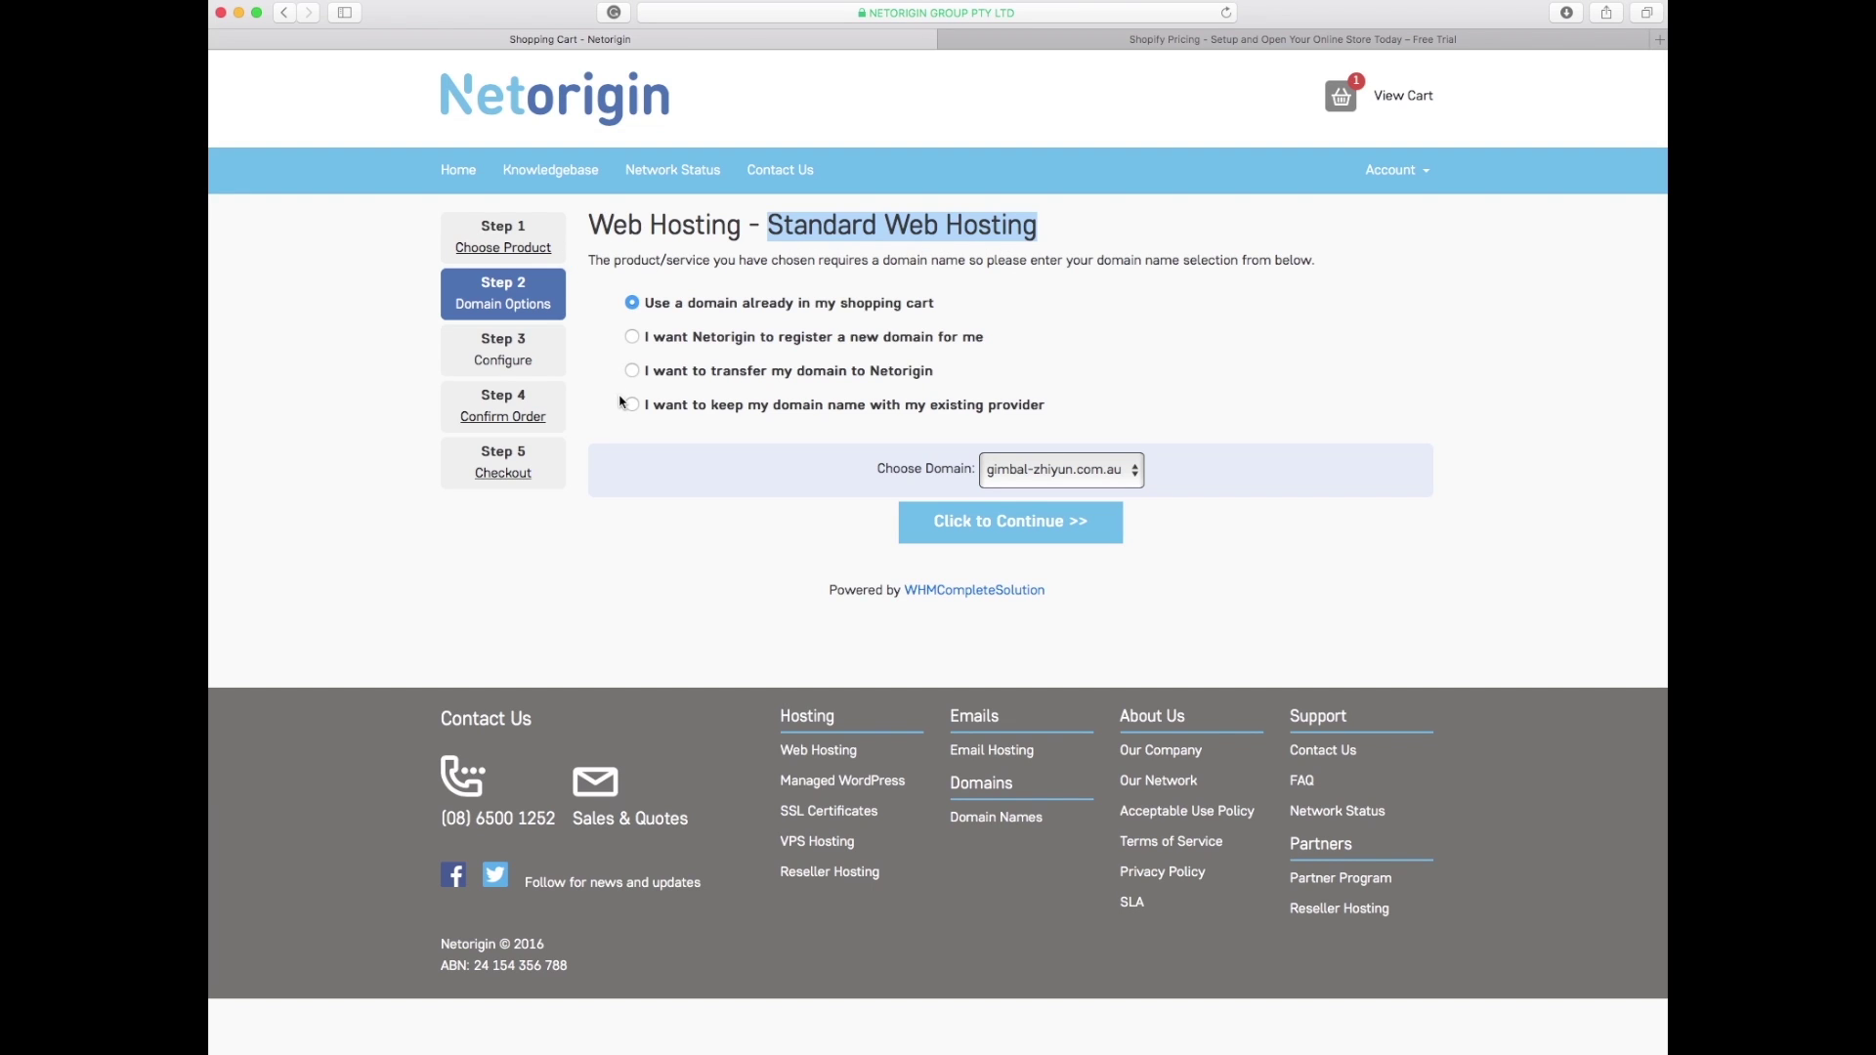
{"action": "left_click_drag", "start_coordinate": [654, 304], "coordinate": [944, 304]}
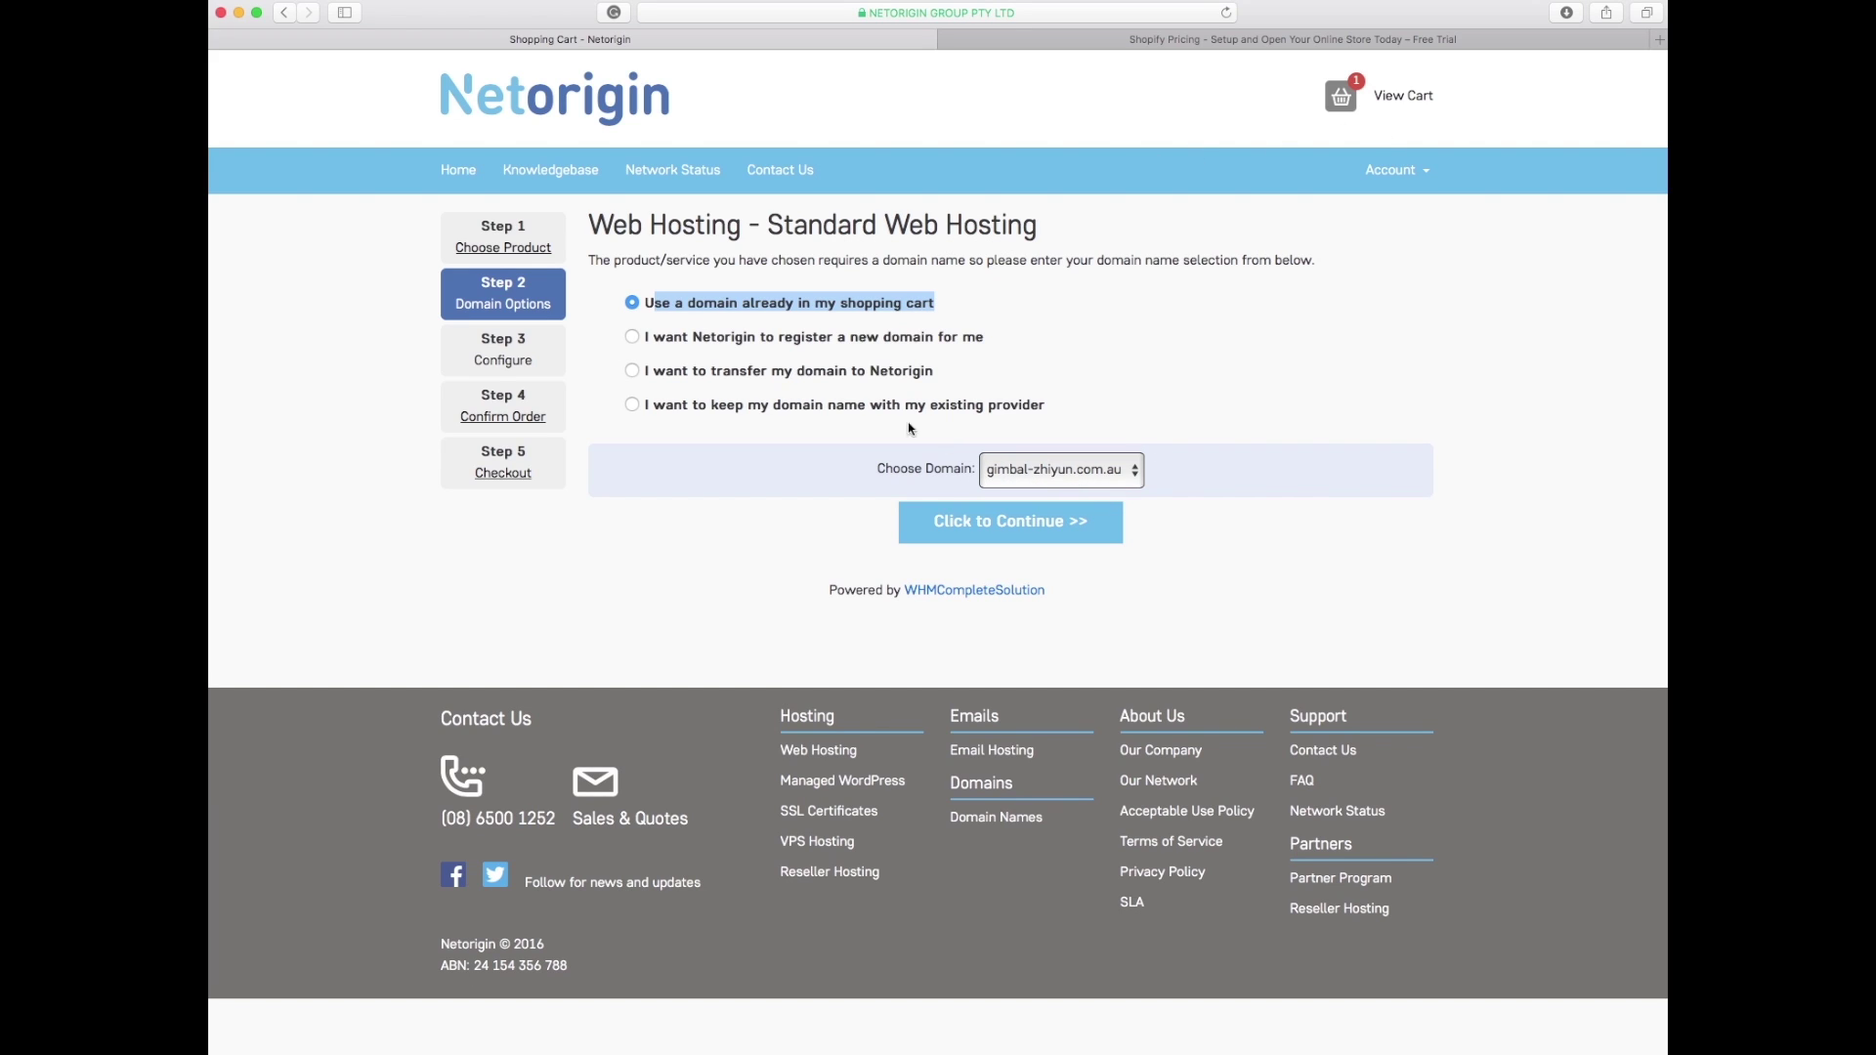
{"action": "left_click", "coordinate": [700, 337]}
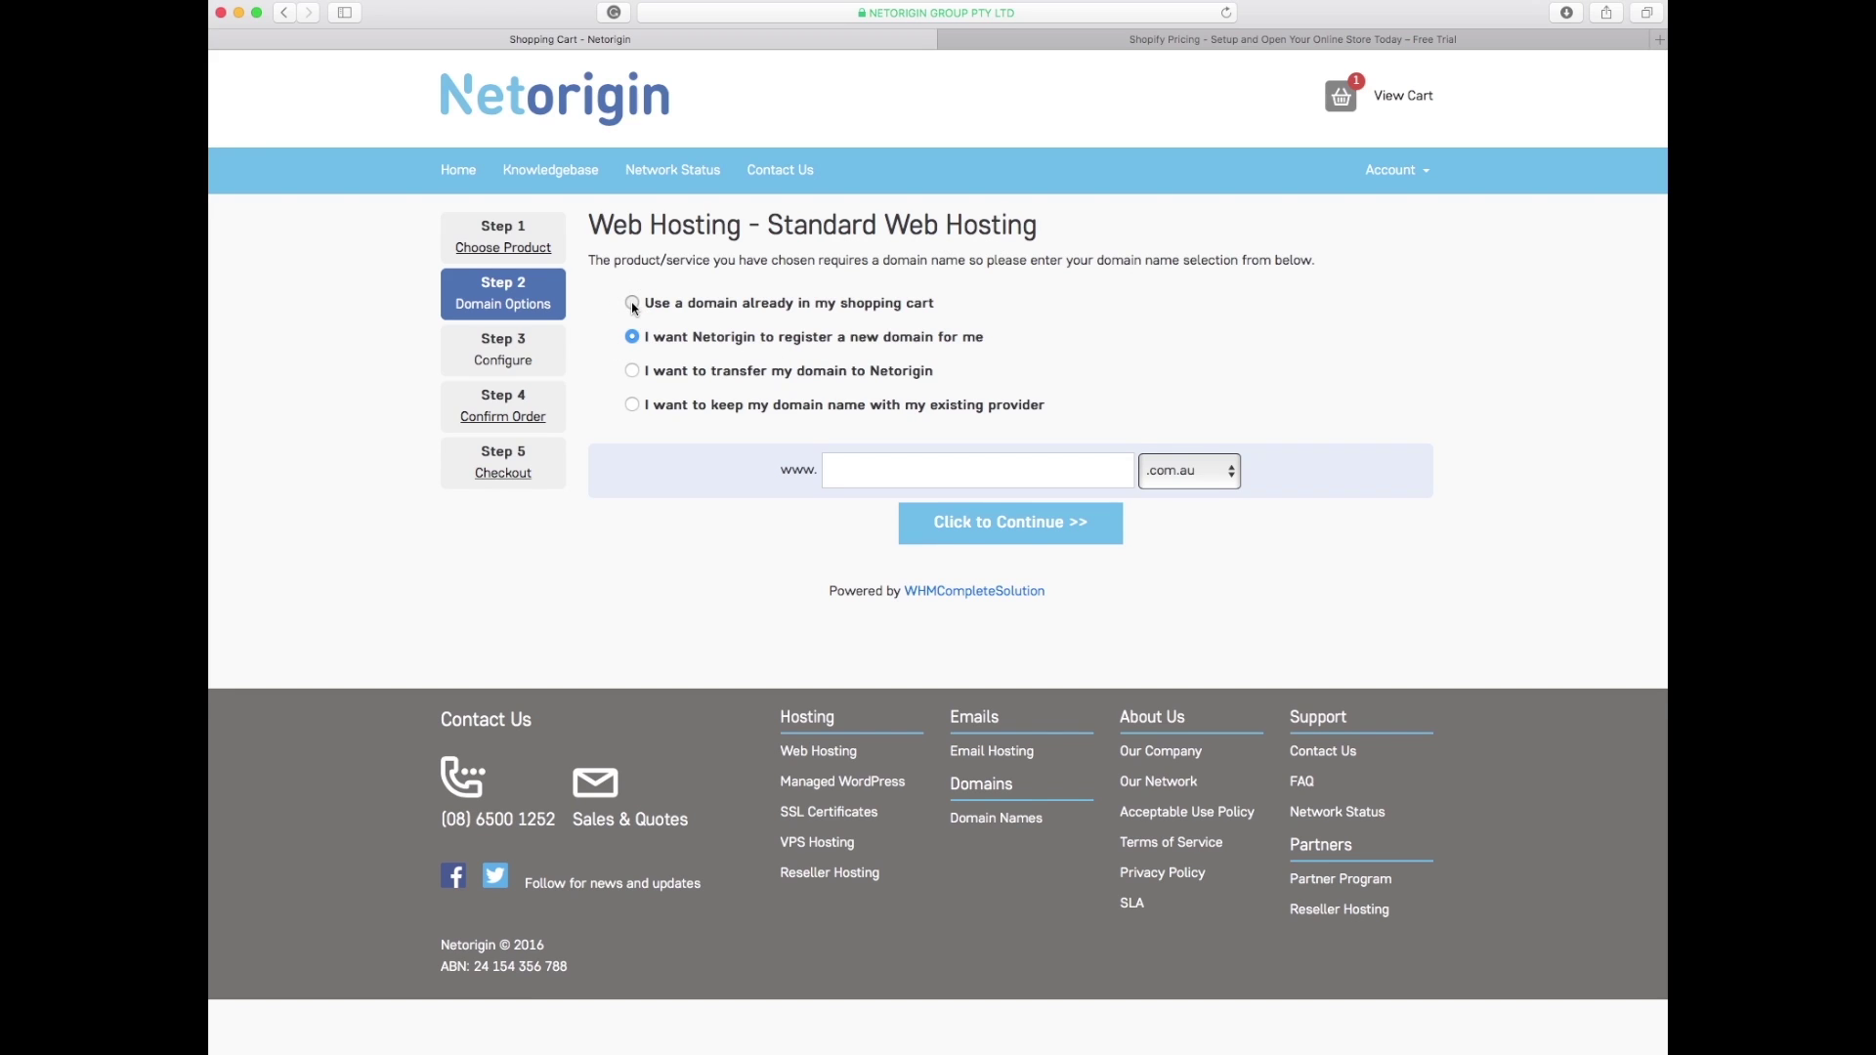
{"action": "left_click", "coordinate": [633, 305]}
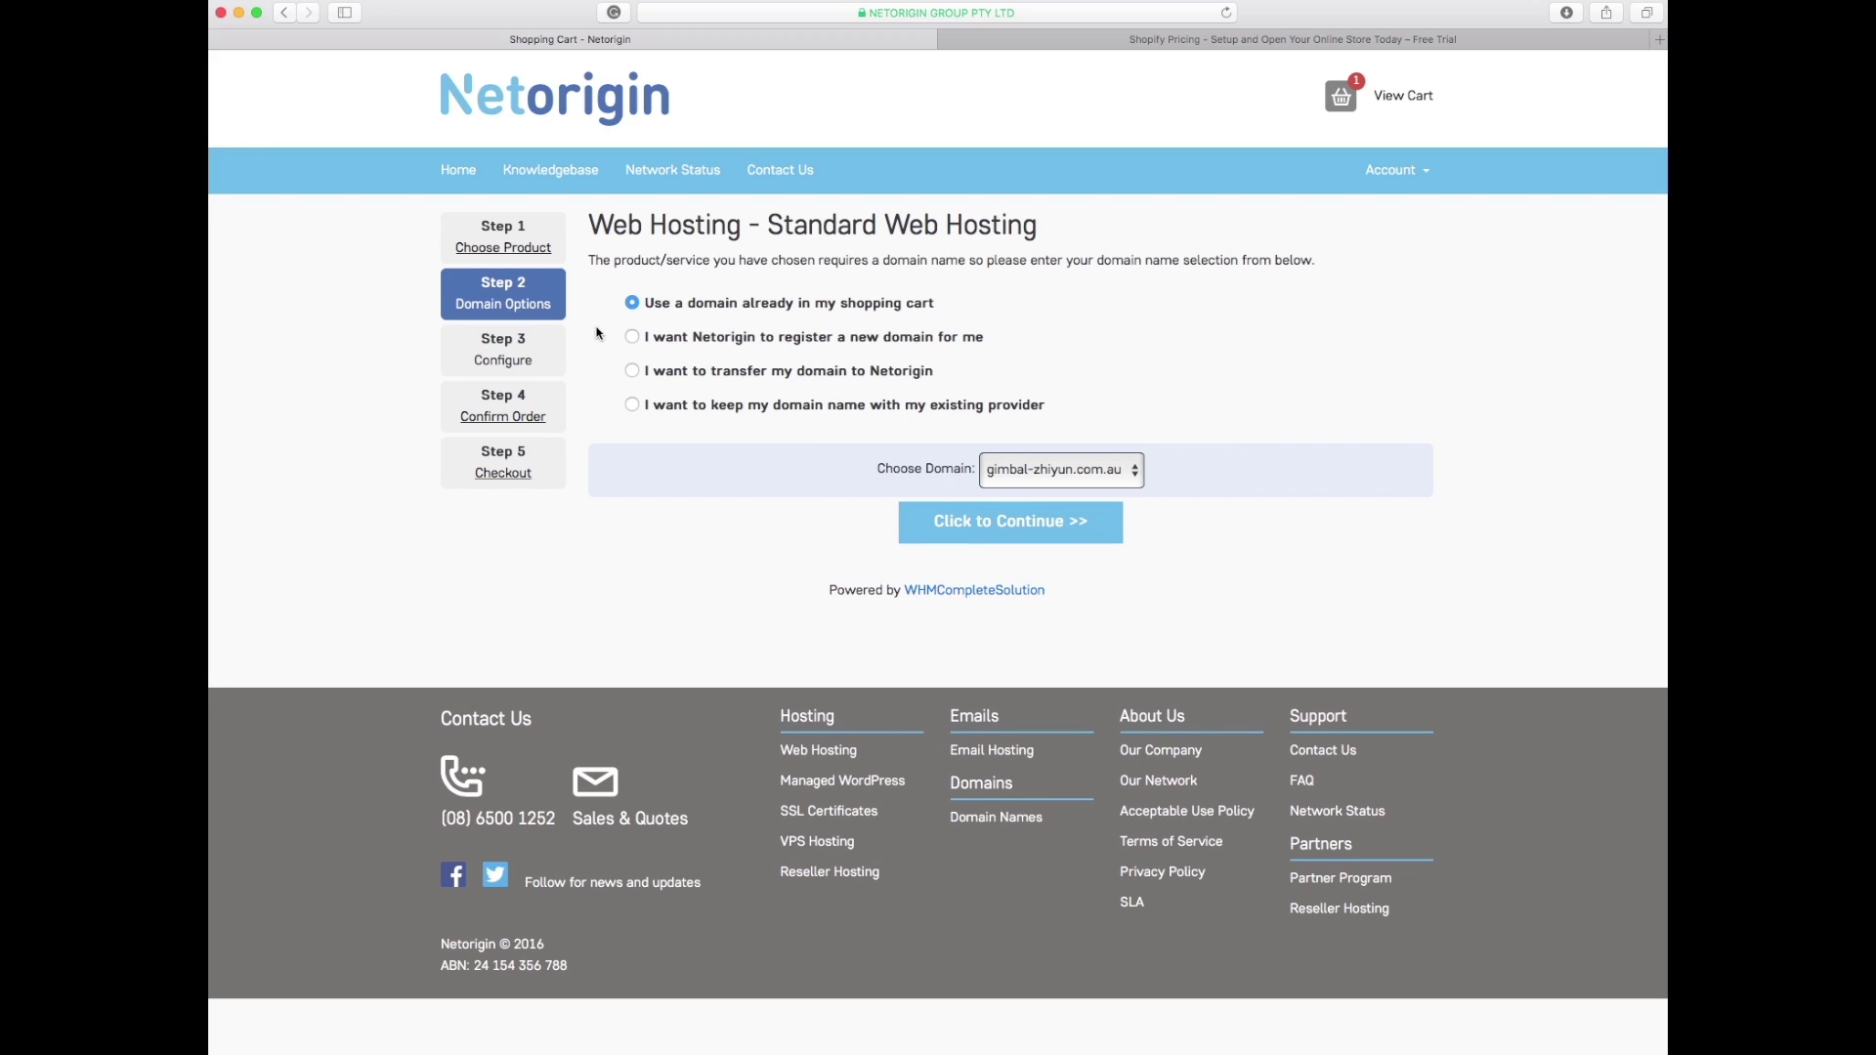
{"action": "left_click", "coordinate": [632, 373]}
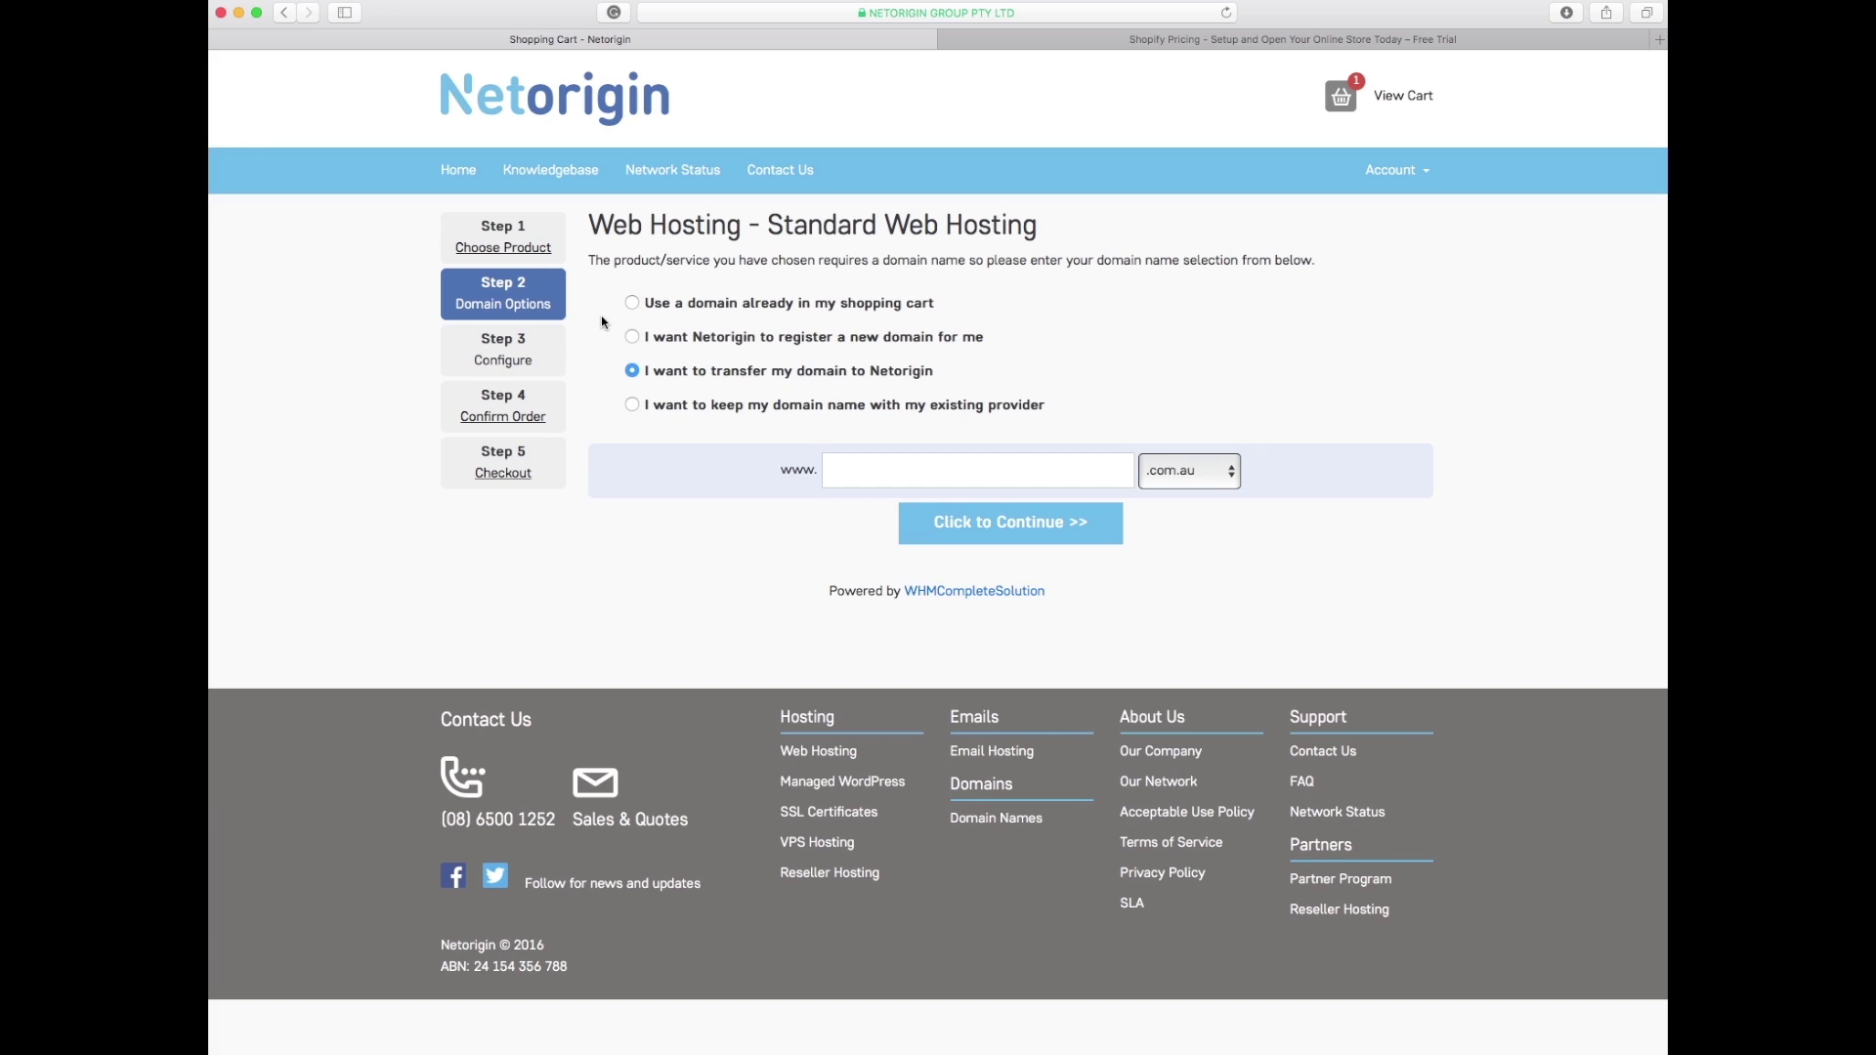
{"action": "left_click", "coordinate": [633, 406]}
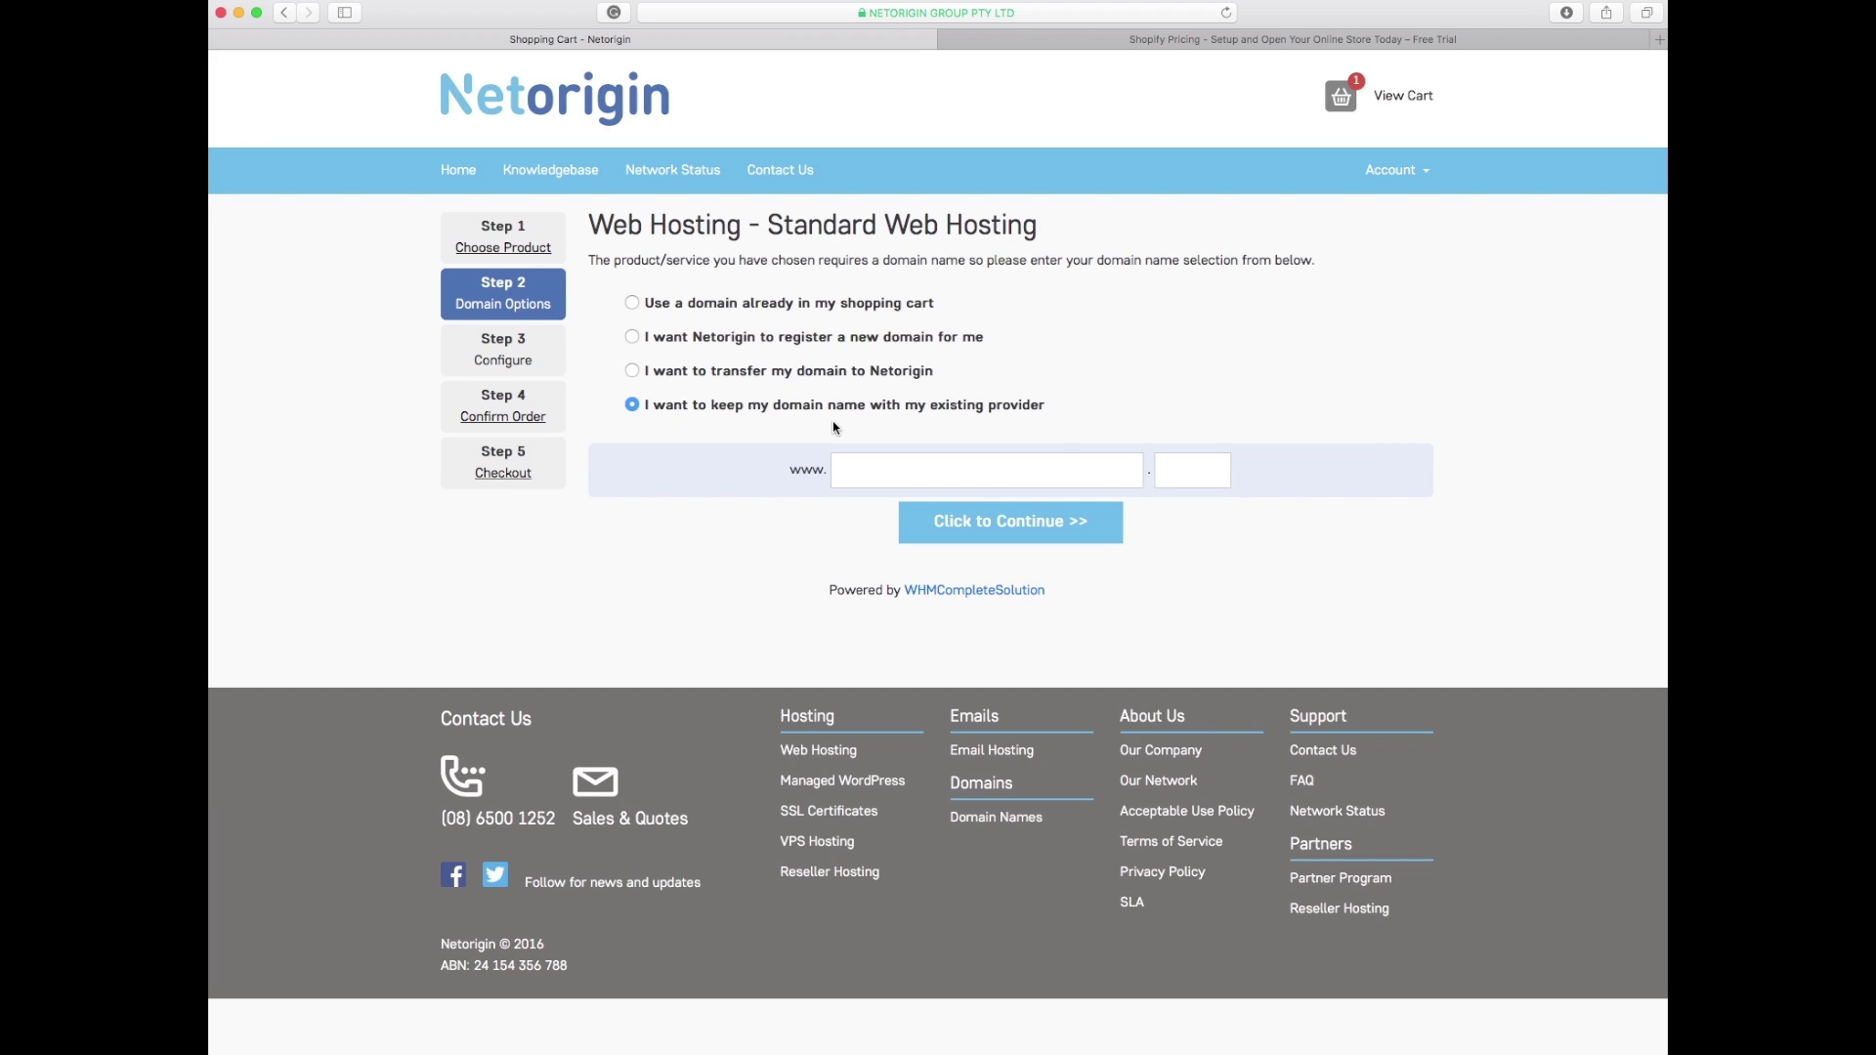
{"action": "left_click", "coordinate": [630, 307]}
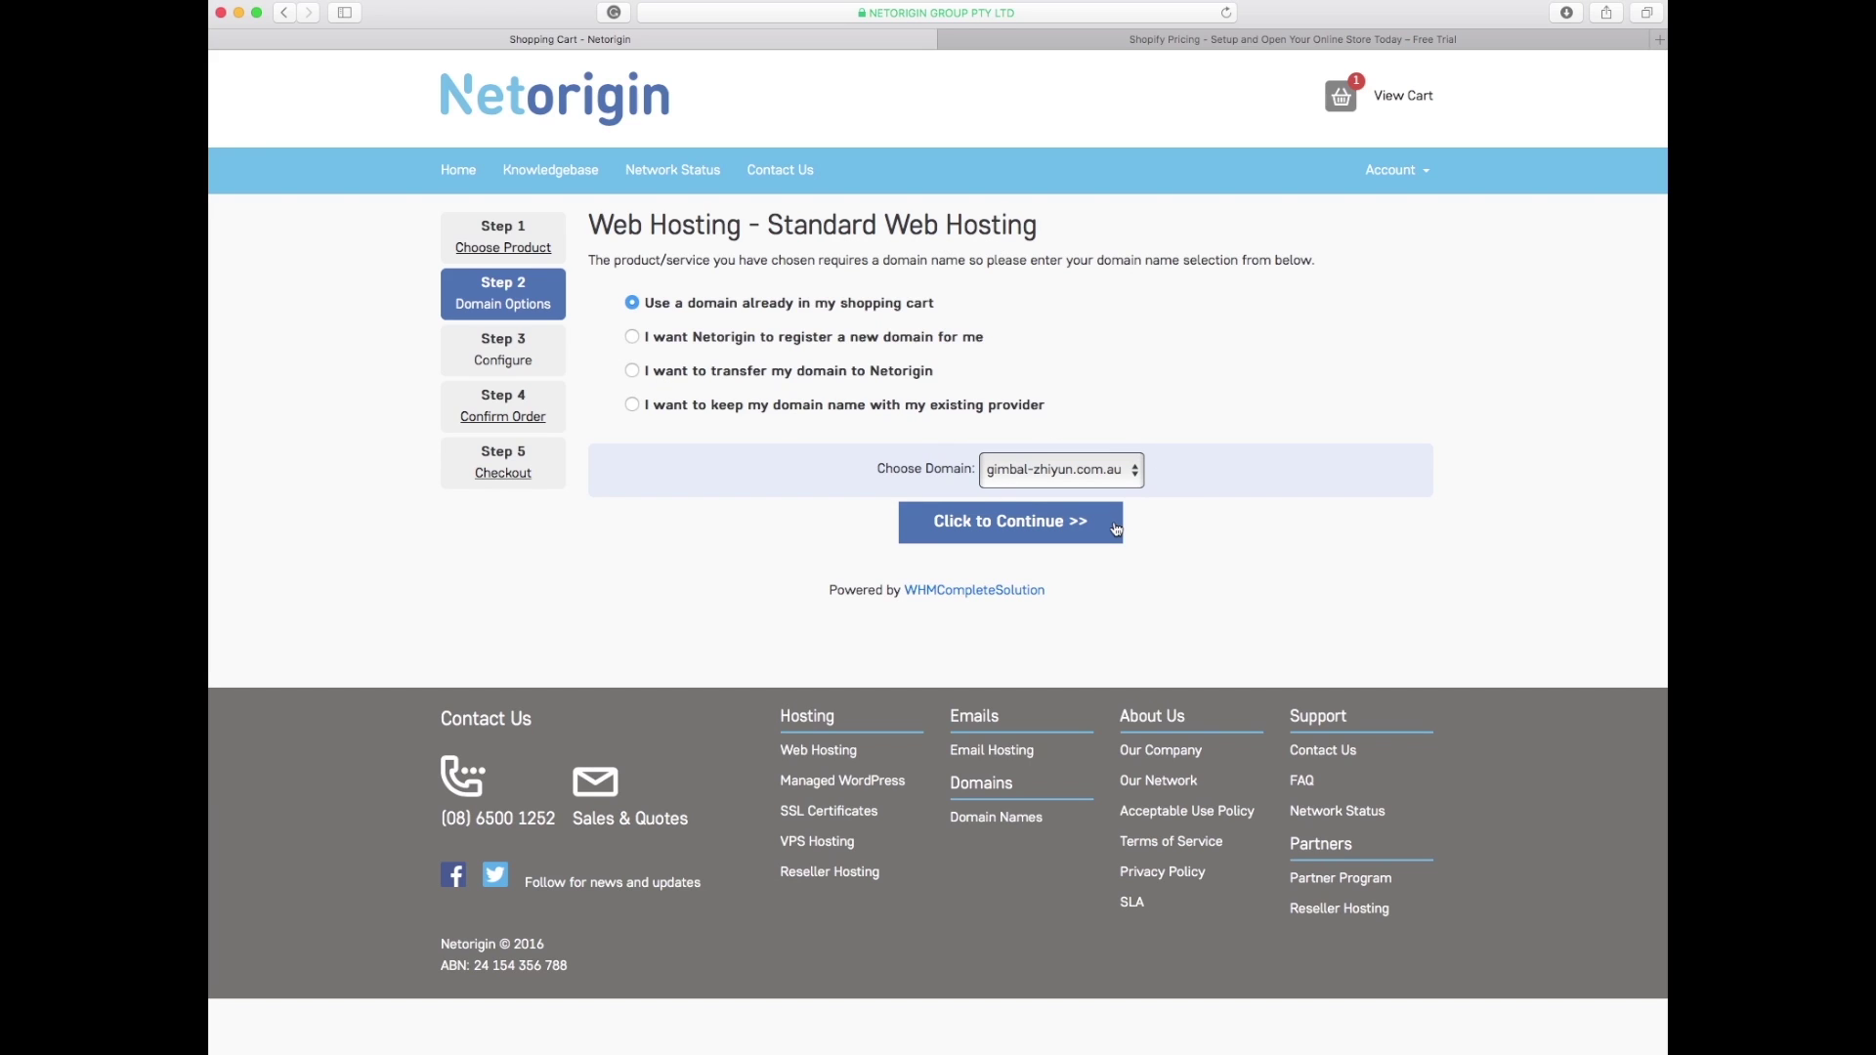
{"action": "left_click", "coordinate": [1014, 529]}
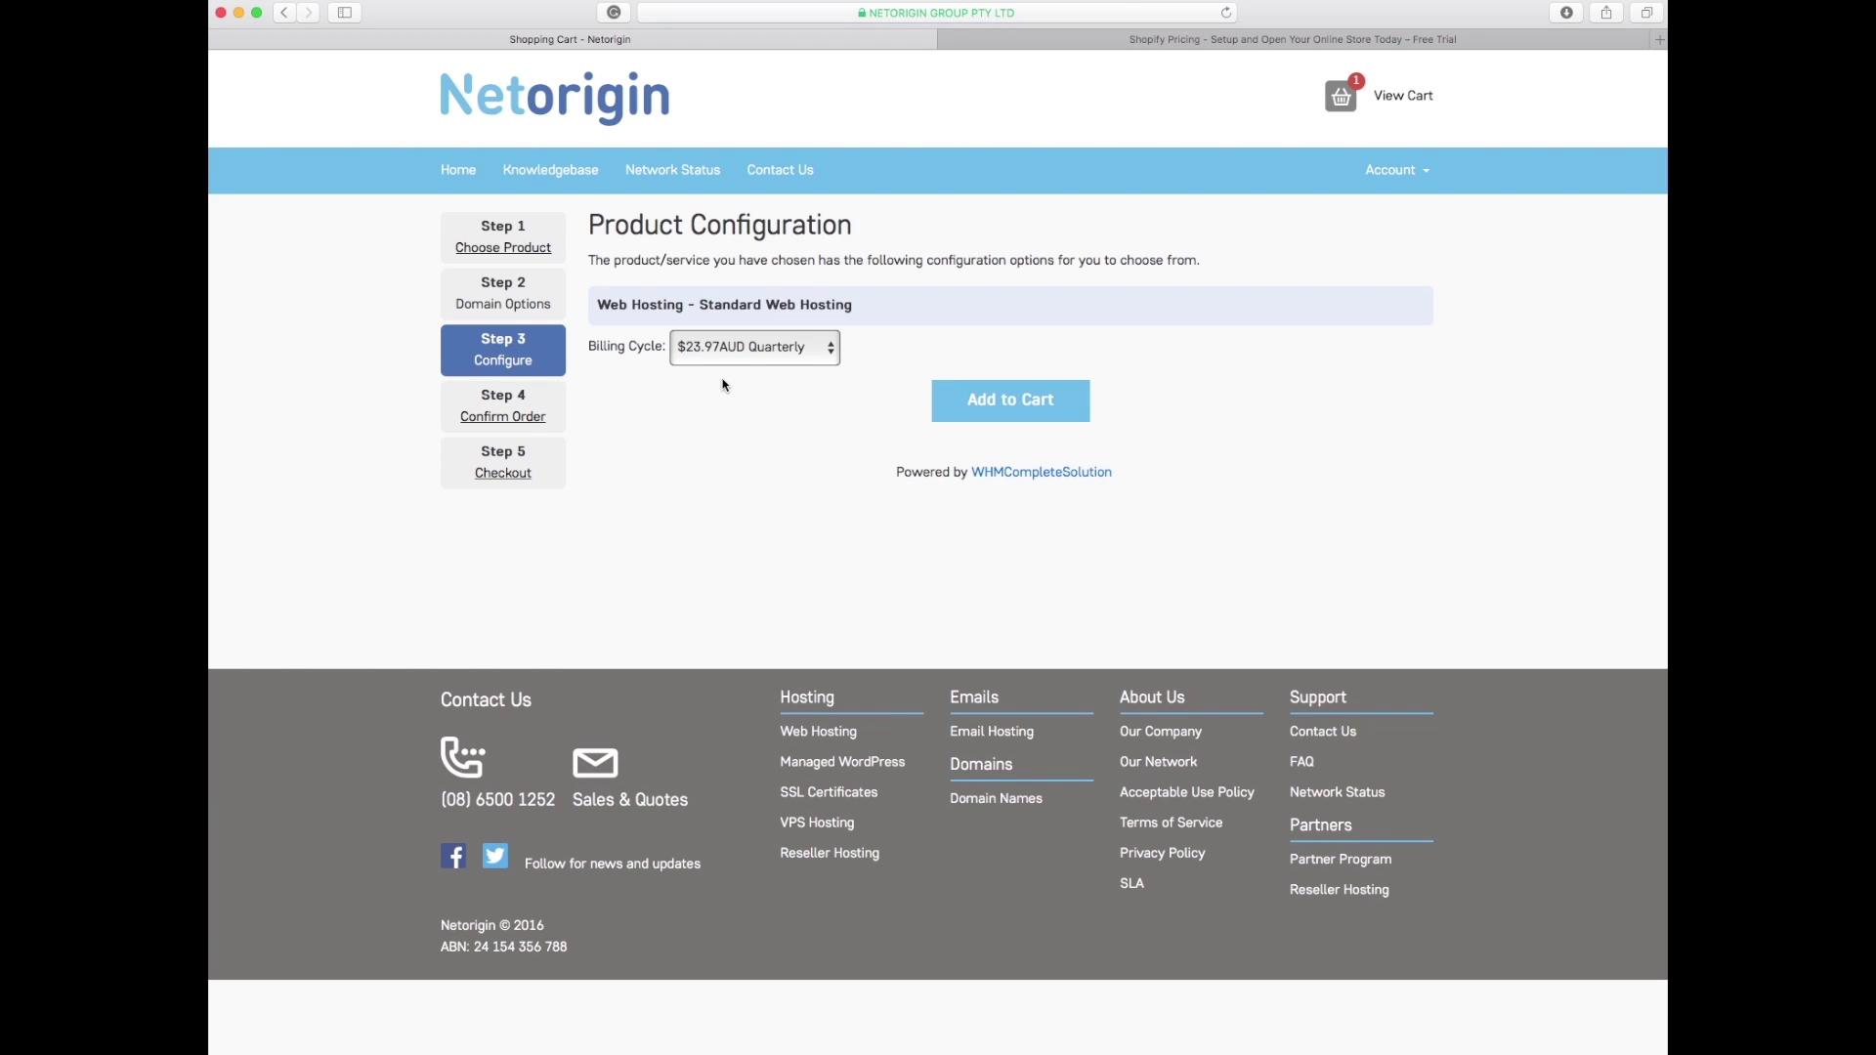
Keep Quarterly billing for Standard Web Hosting and add it to the cart.
{"action": "left_click", "coordinate": [791, 350]}
{"action": "left_click", "coordinate": [1011, 346]}
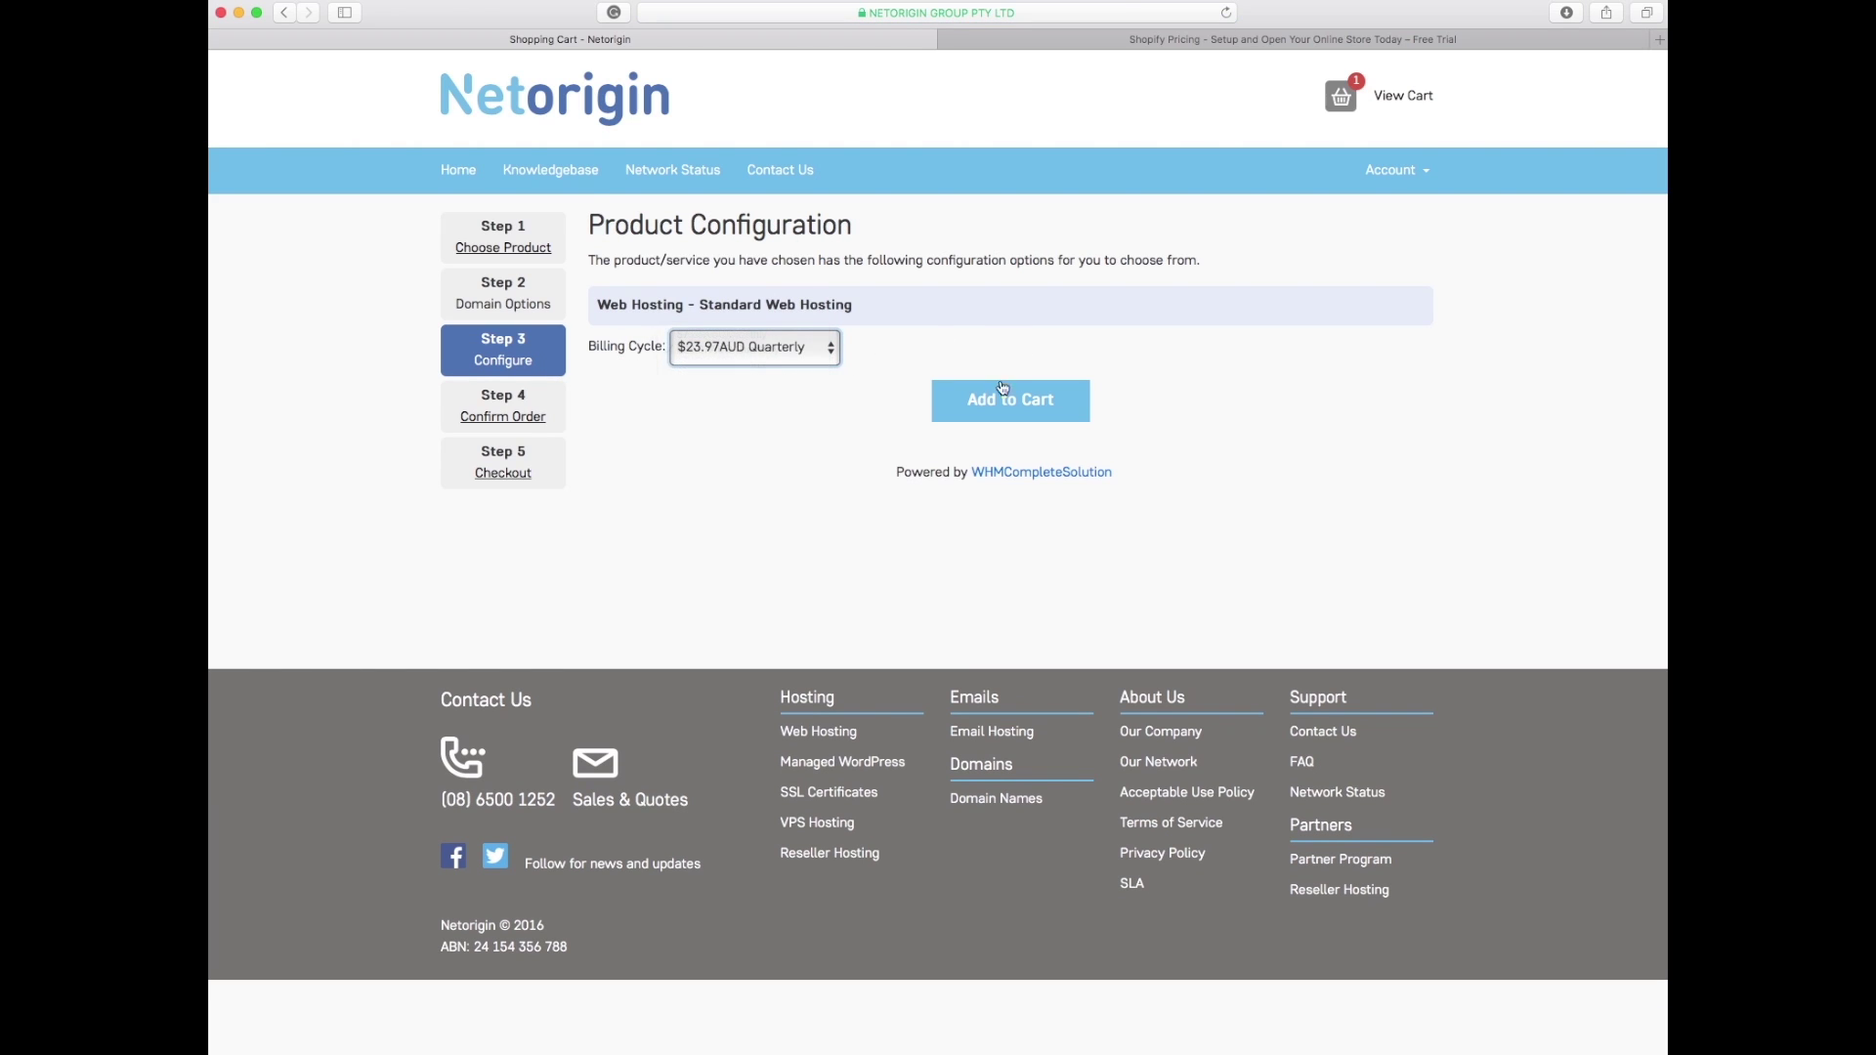
{"action": "left_click", "coordinate": [1004, 389]}
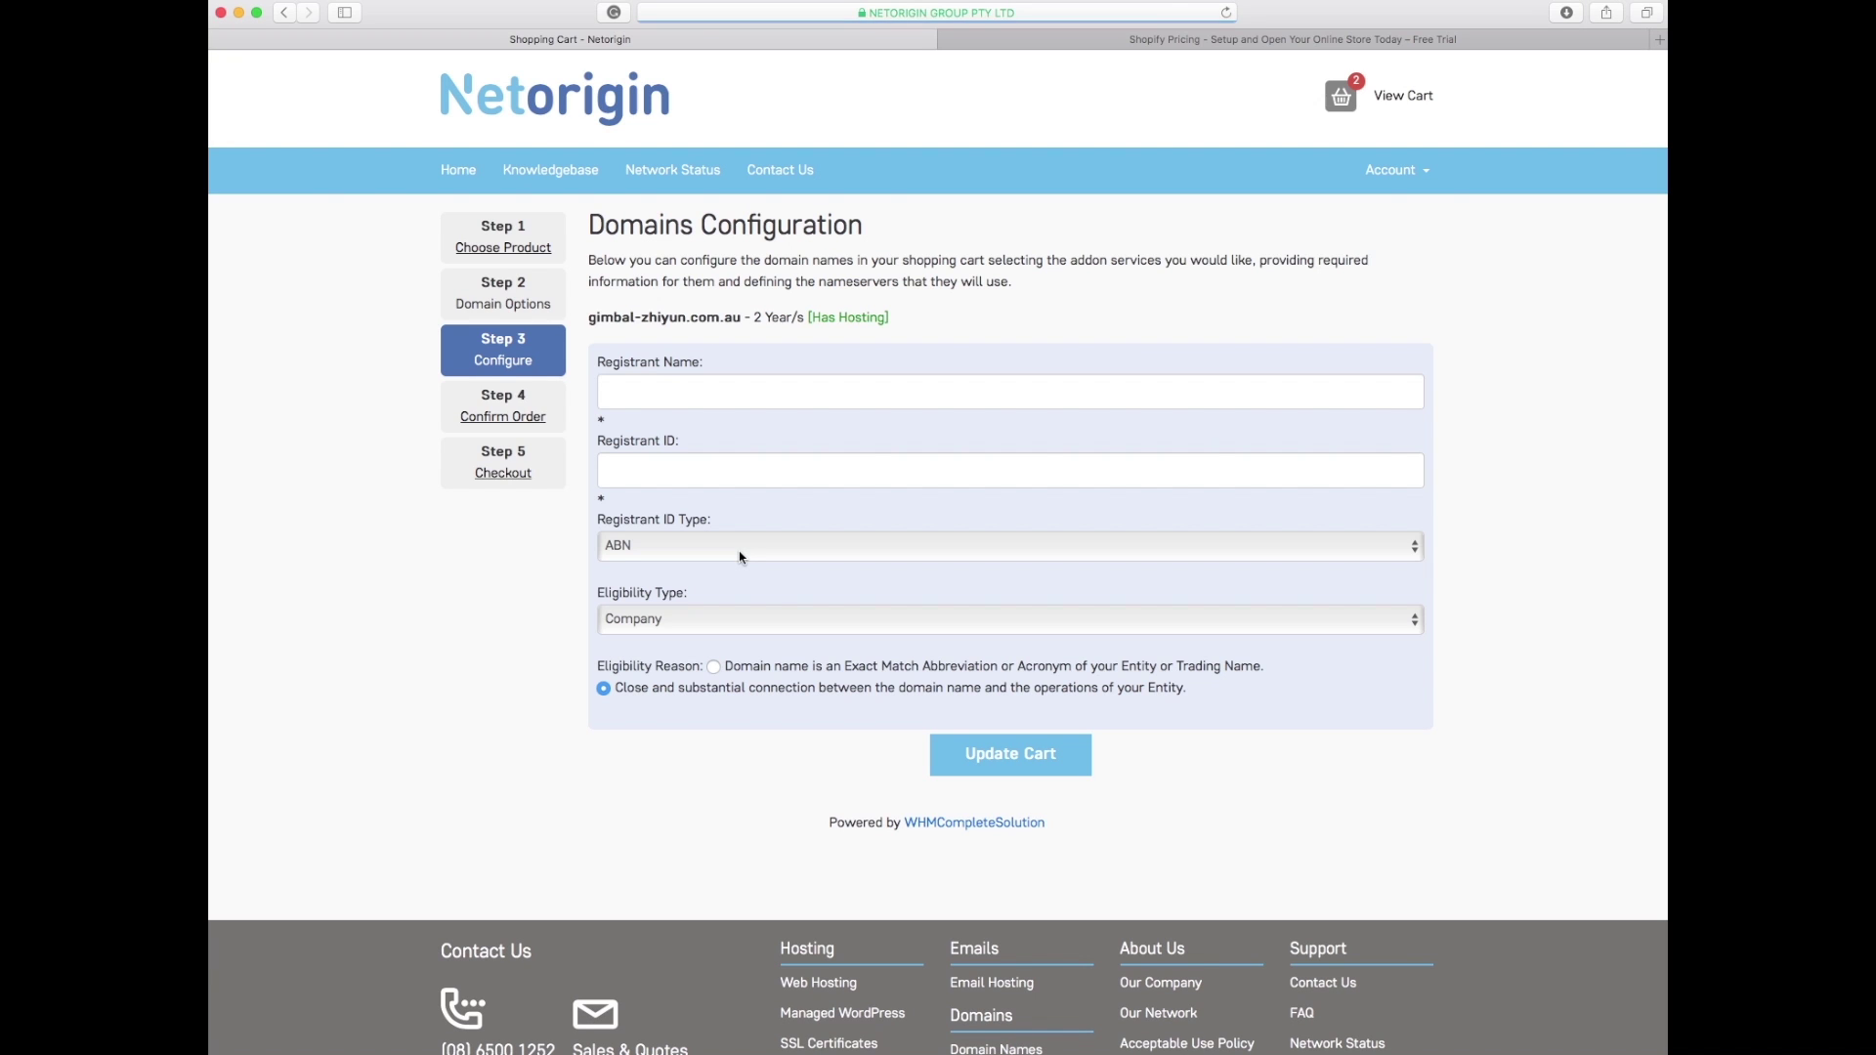
Enter the registrant company name and its ABN registrant ID, then update the cart.
{"action": "left_click", "coordinate": [761, 386]}
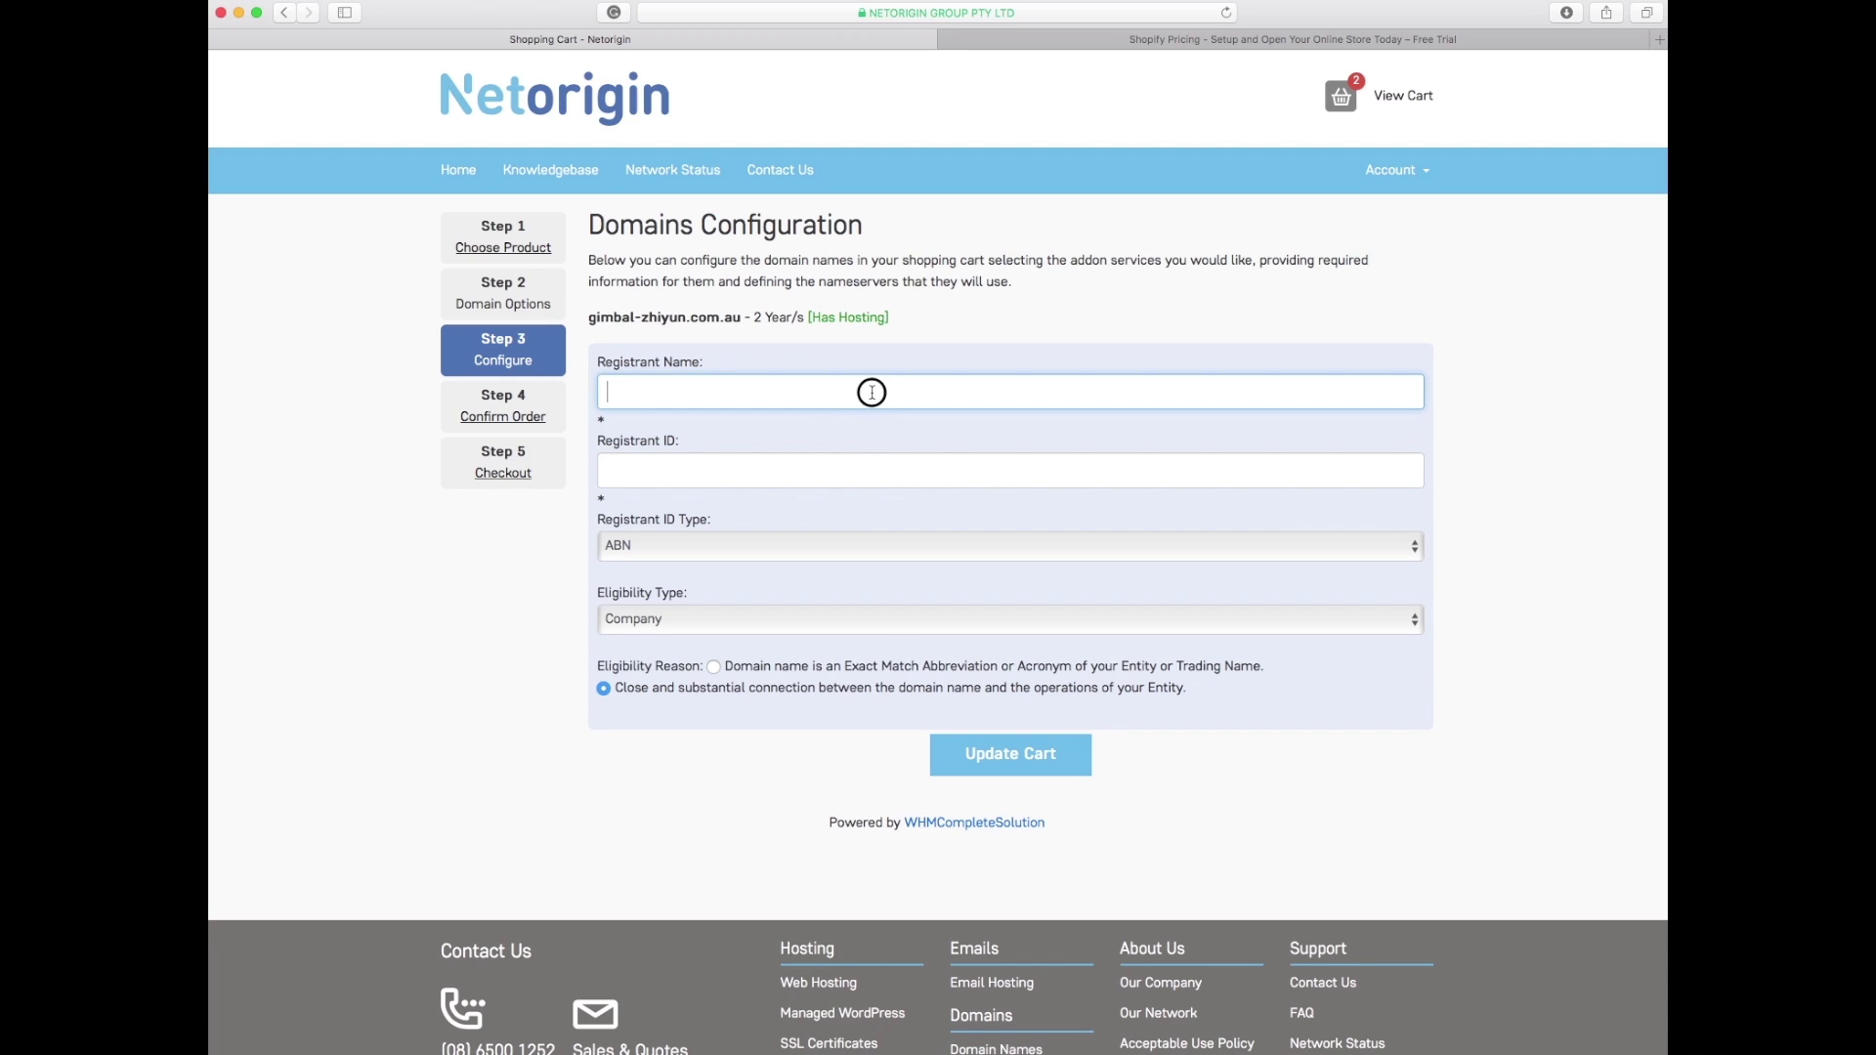
{"action": "type", "text": "Keep Space Pty Ltd"}
{"action": "key", "text": "Tab"}
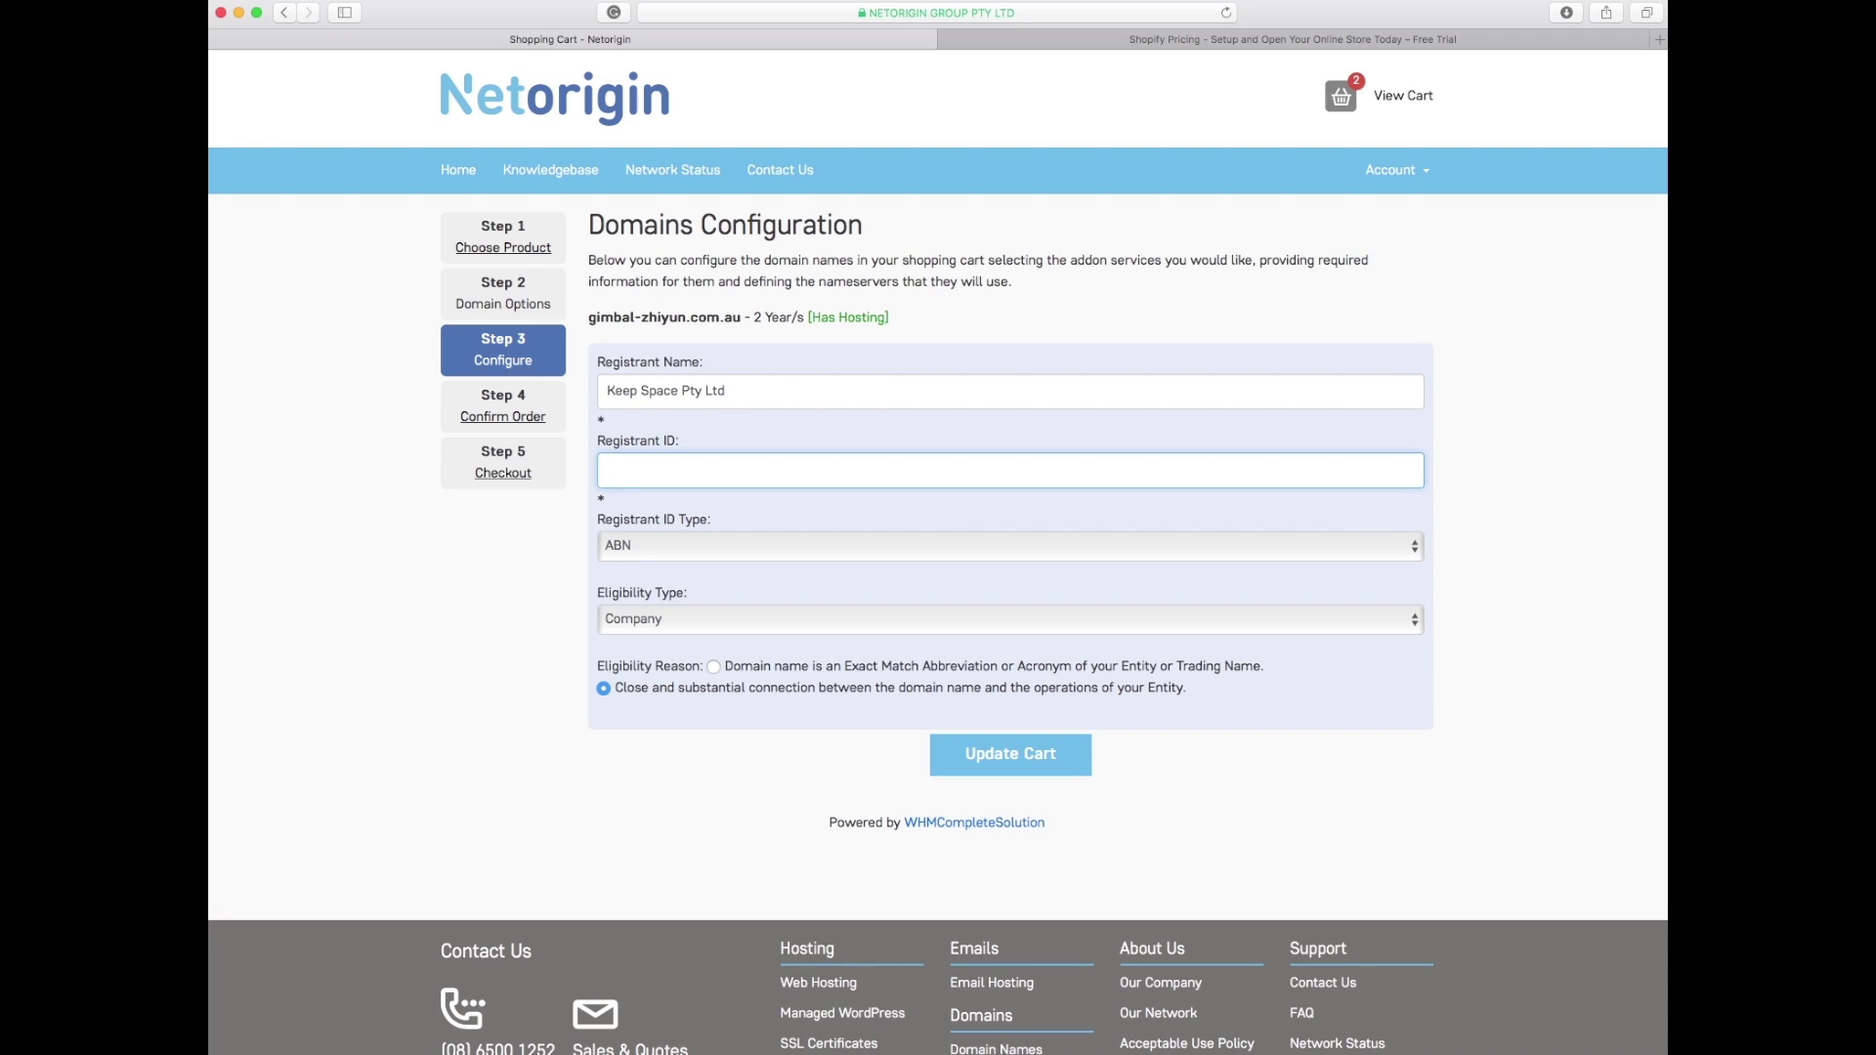
{"action": "left_click", "coordinate": [707, 548]}
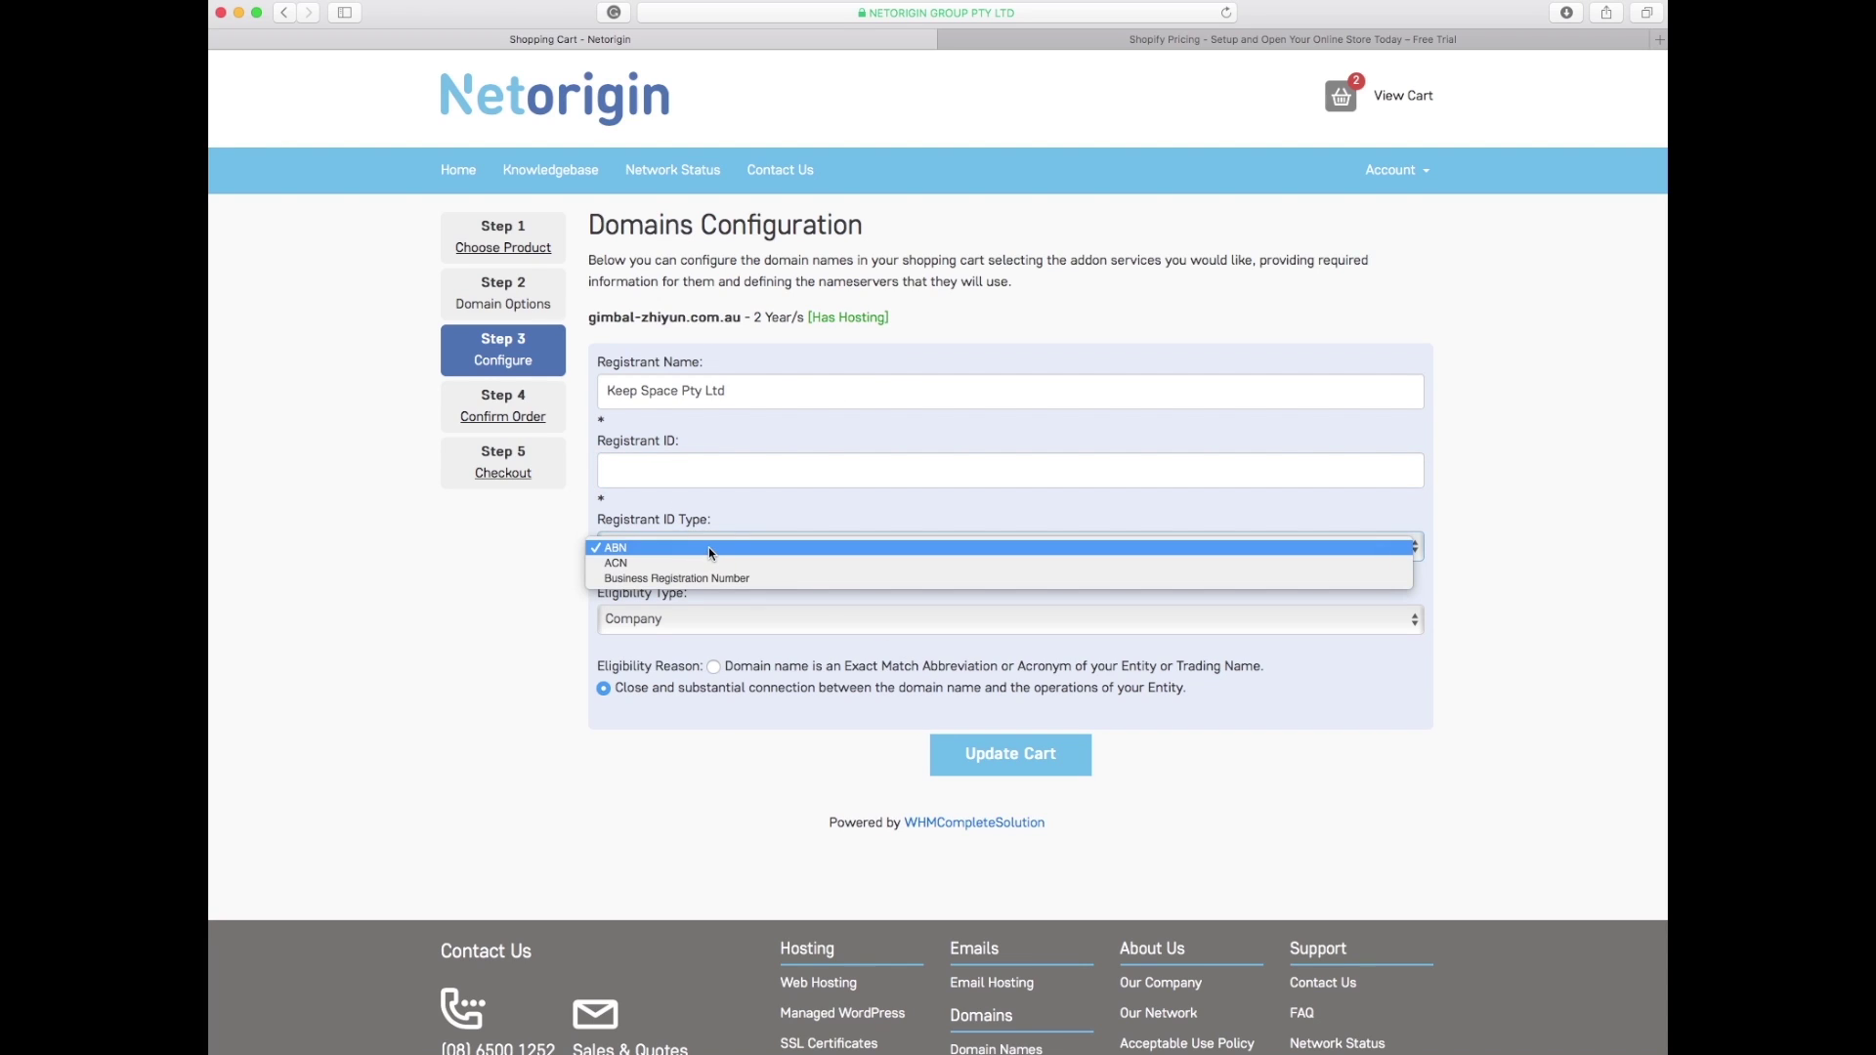
{"action": "left_click", "coordinate": [707, 548]}
{"action": "key", "text": "shift+Tab"}
{"action": "key", "text": "super+v"}
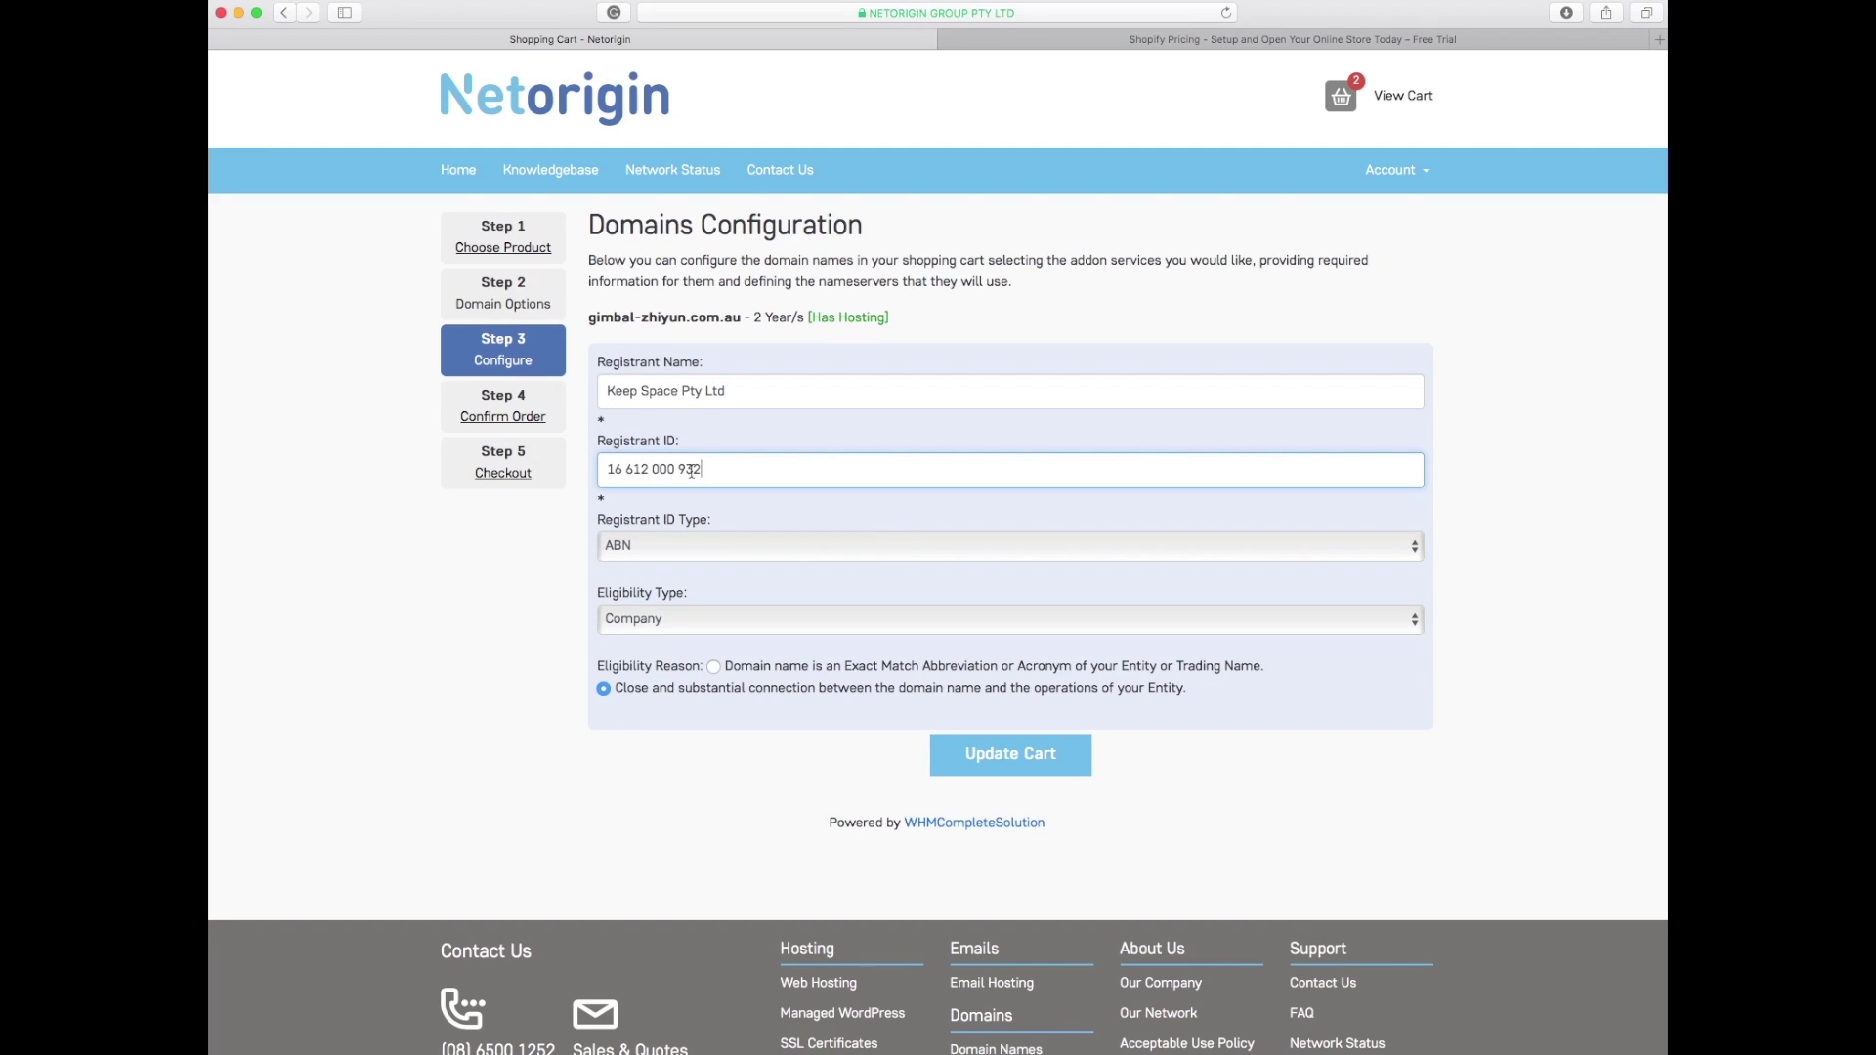
{"action": "key", "text": "Return"}
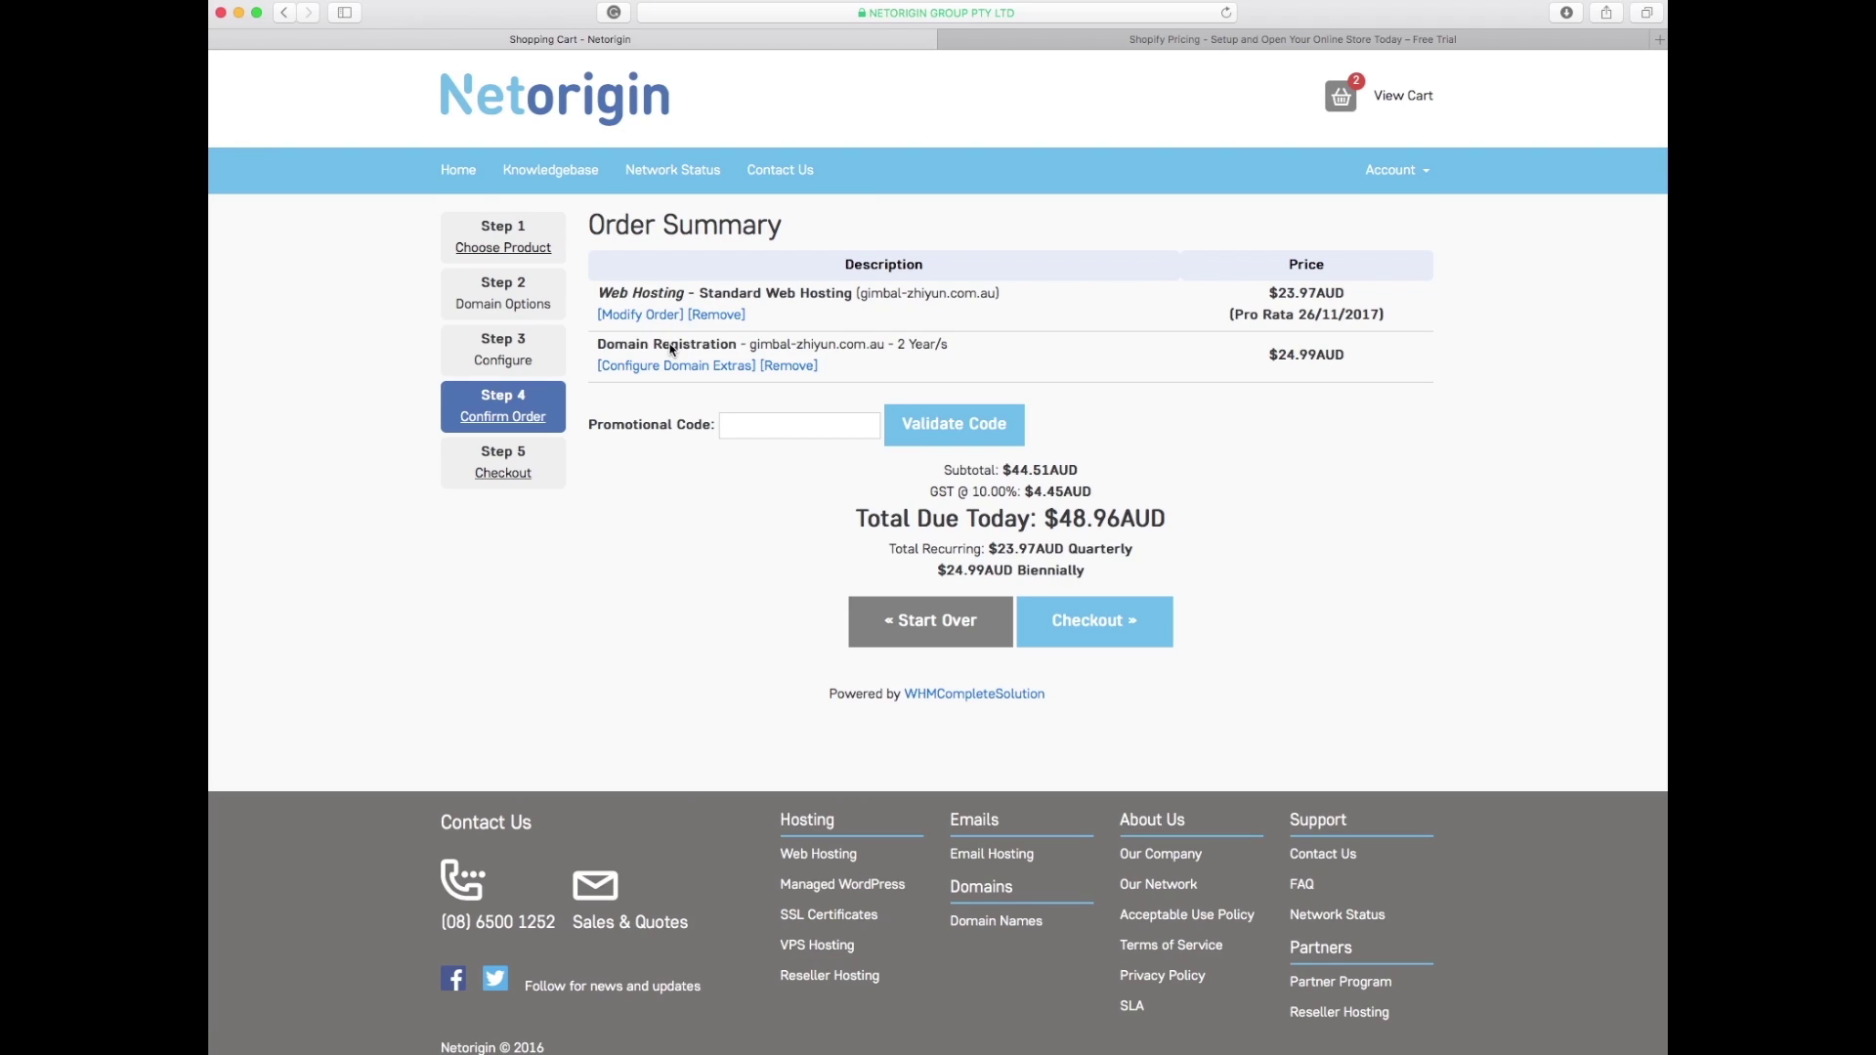
Check out and log in with the existing customer account to place the order.
{"action": "left_click", "coordinate": [1138, 642]}
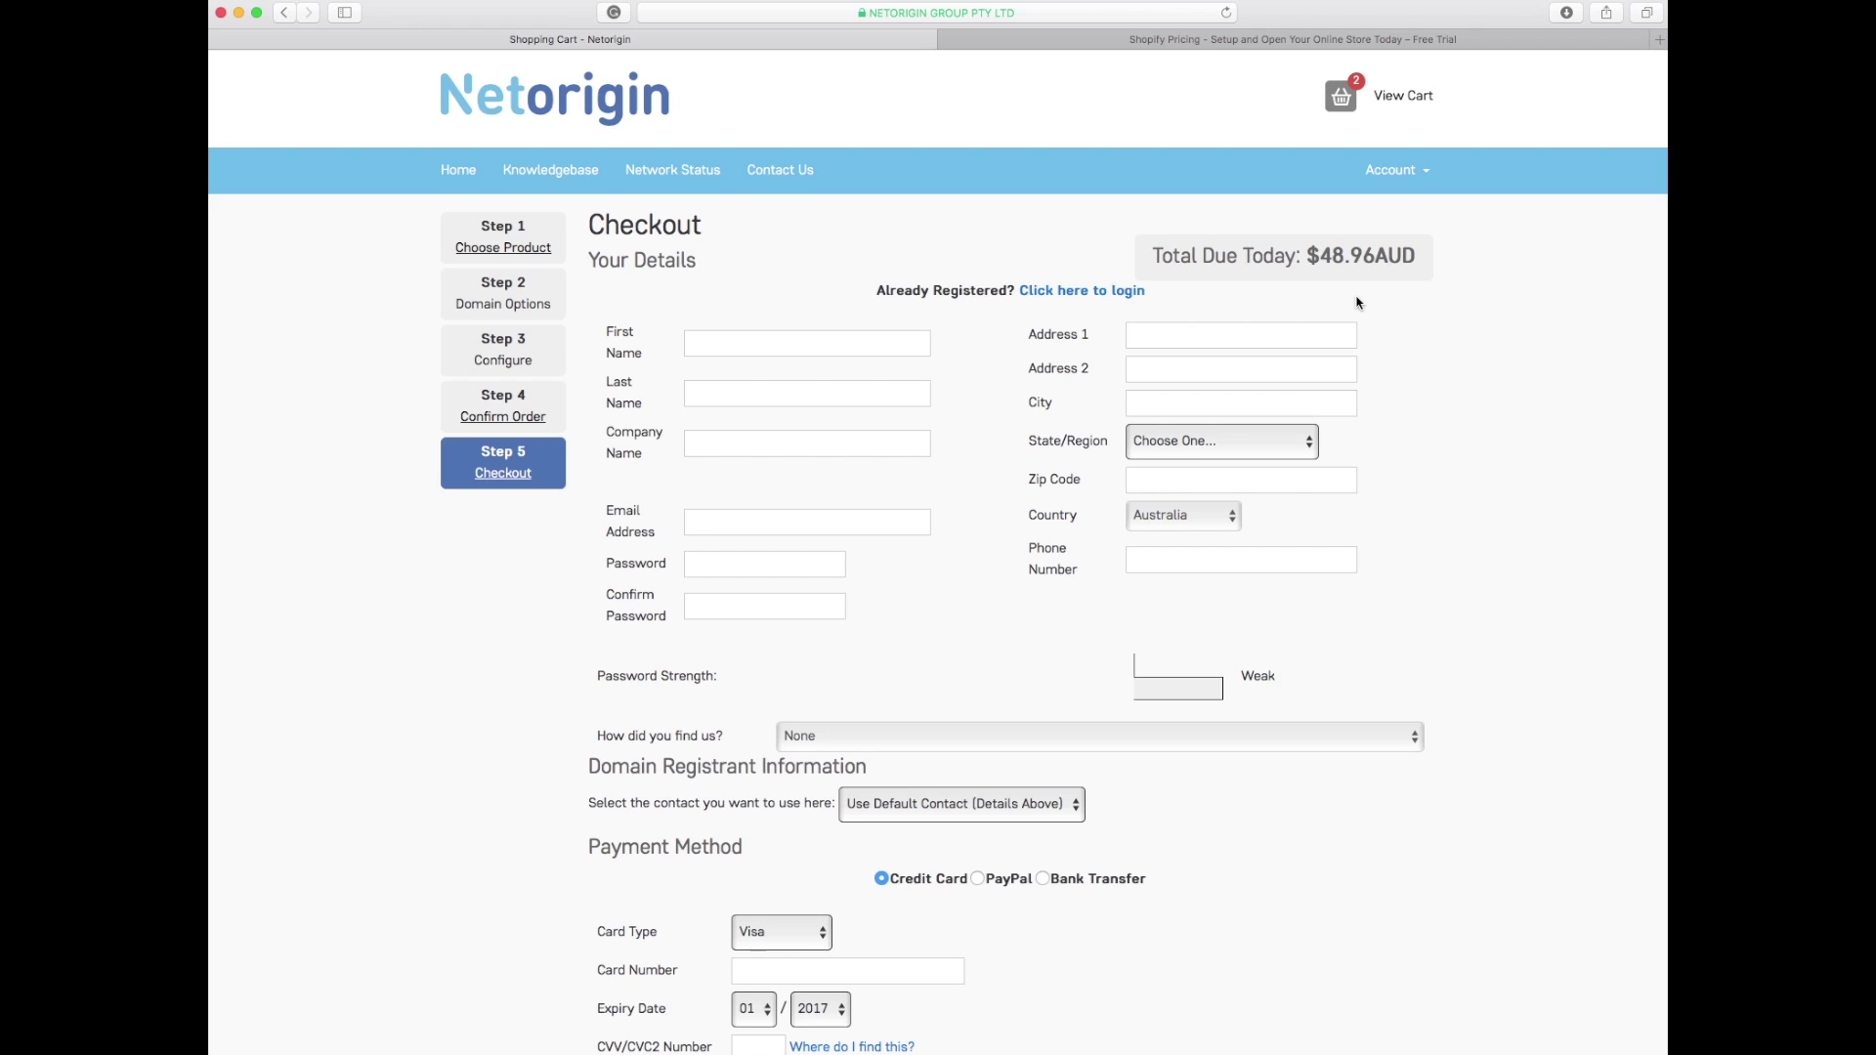
{"action": "scroll", "coordinate": [1456, 645], "scroll_direction": "down", "scroll_amount": 2}
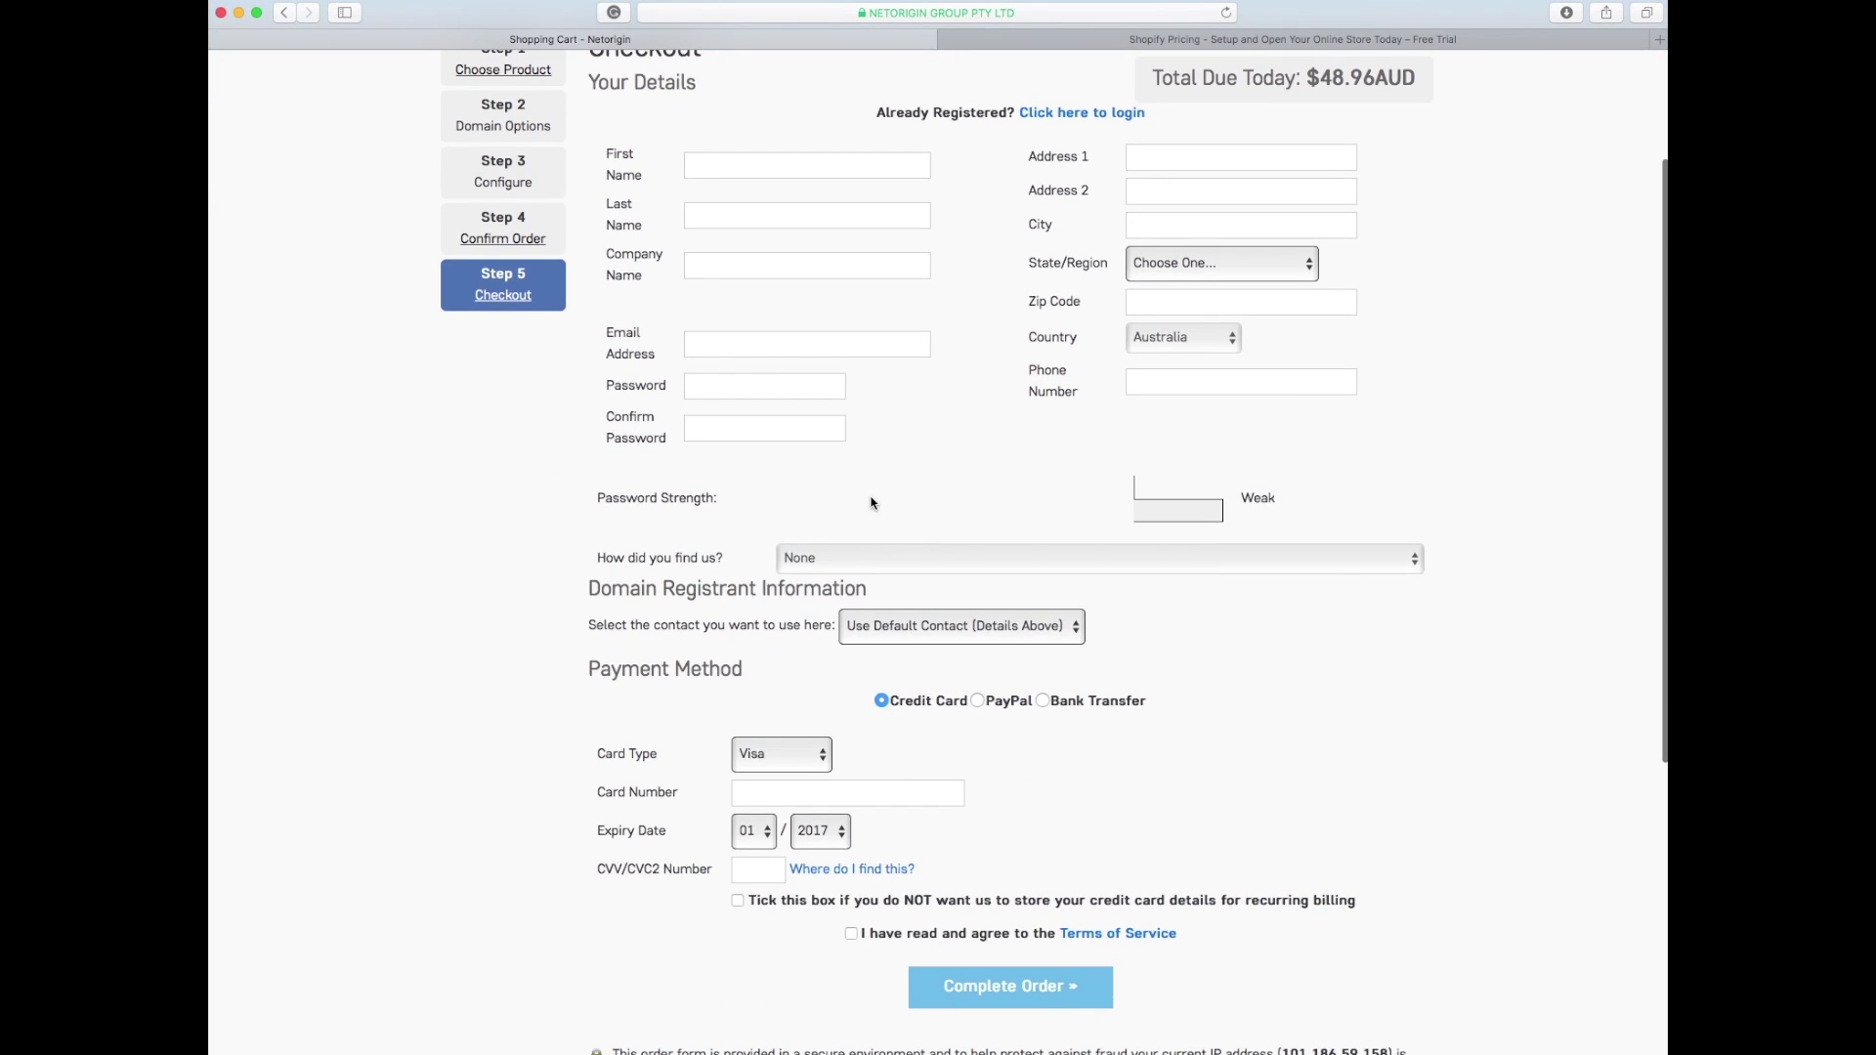
{"action": "scroll", "coordinate": [1152, 517], "scroll_direction": "down", "scroll_amount": 3}
{"action": "scroll", "coordinate": [915, 288], "scroll_direction": "down", "scroll_amount": 1}
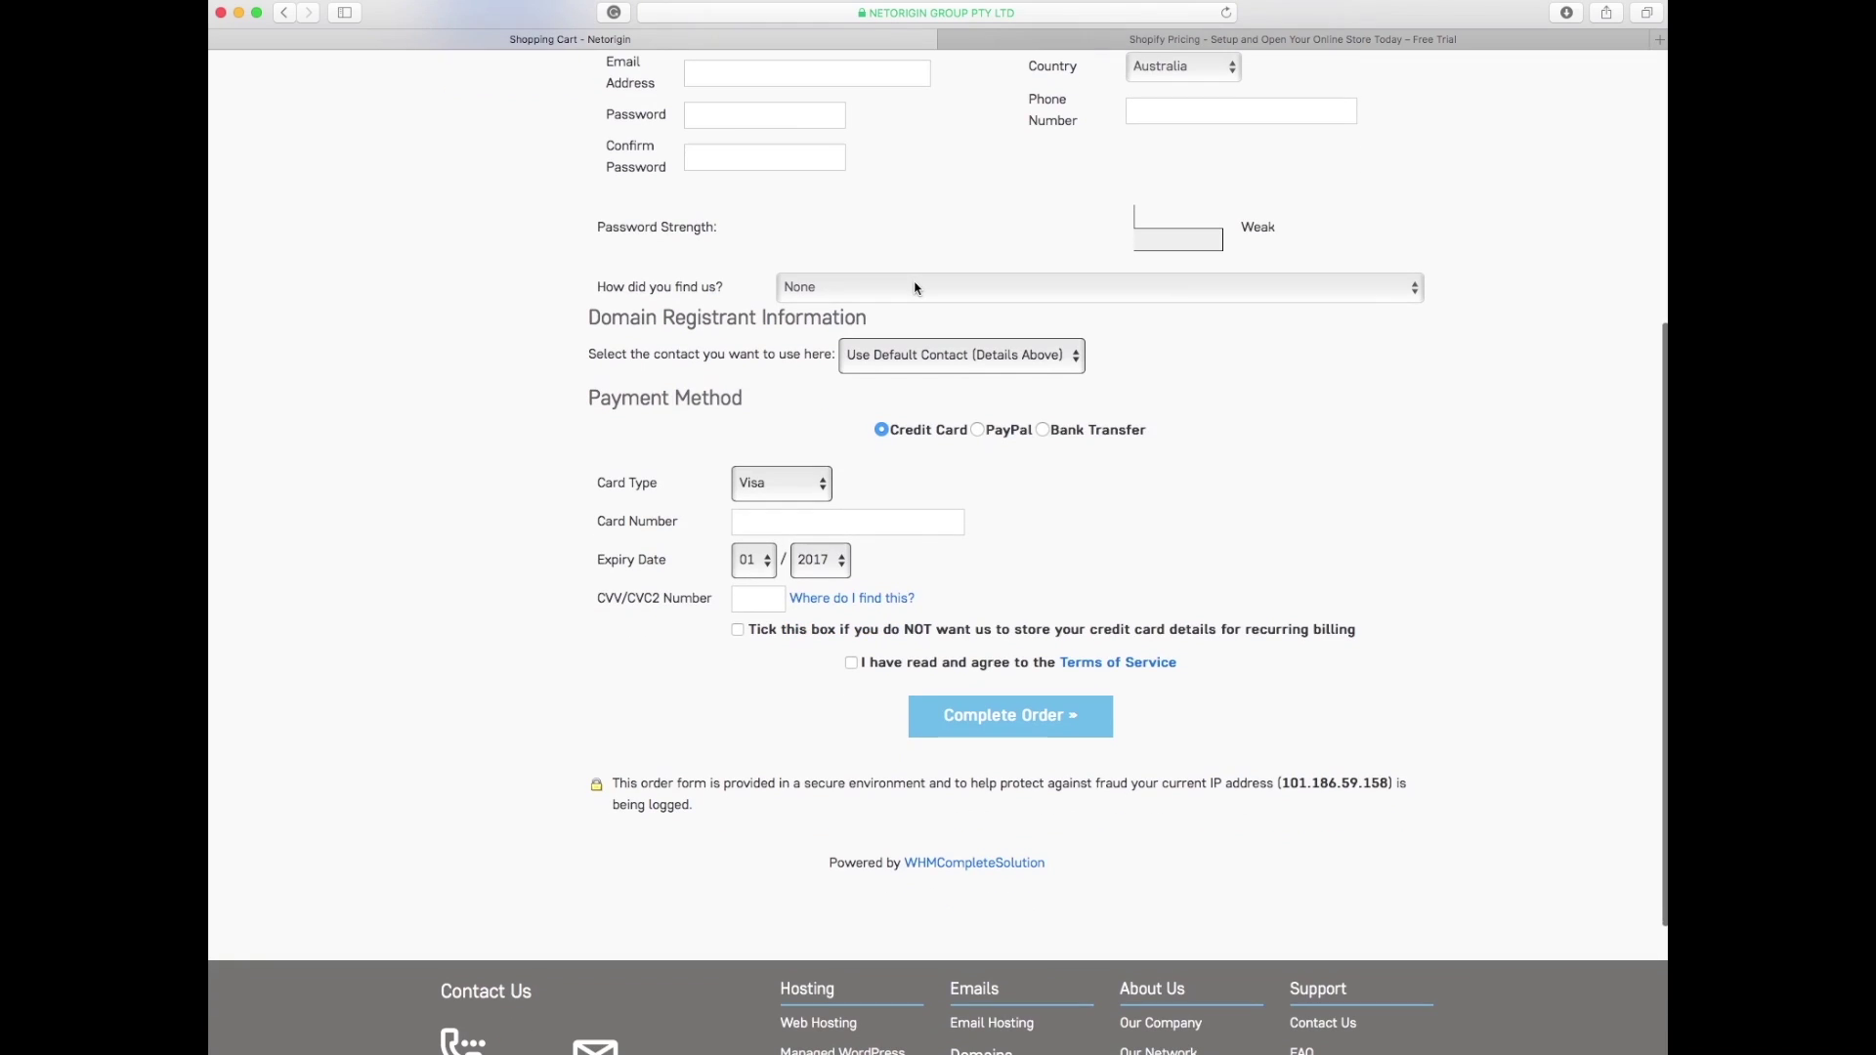
{"action": "scroll", "coordinate": [916, 287], "scroll_direction": "up", "scroll_amount": 6}
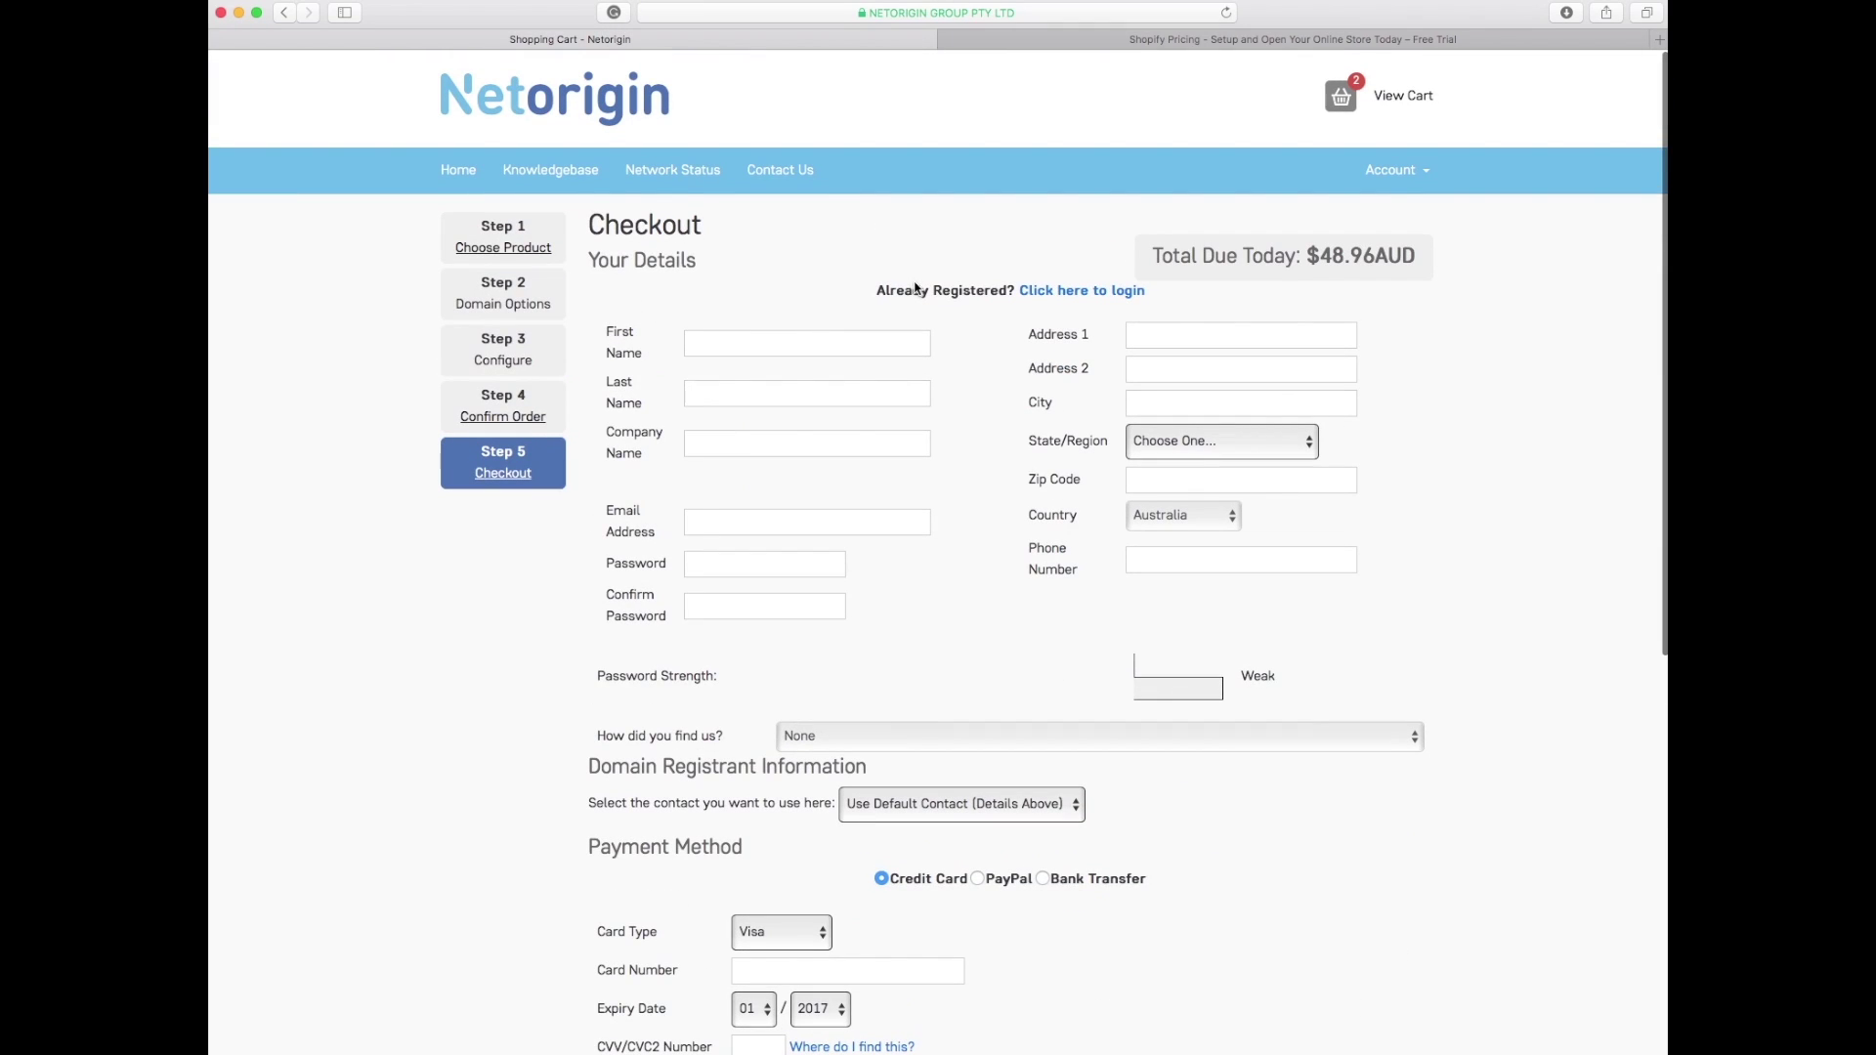
{"action": "left_click", "coordinate": [1059, 293]}
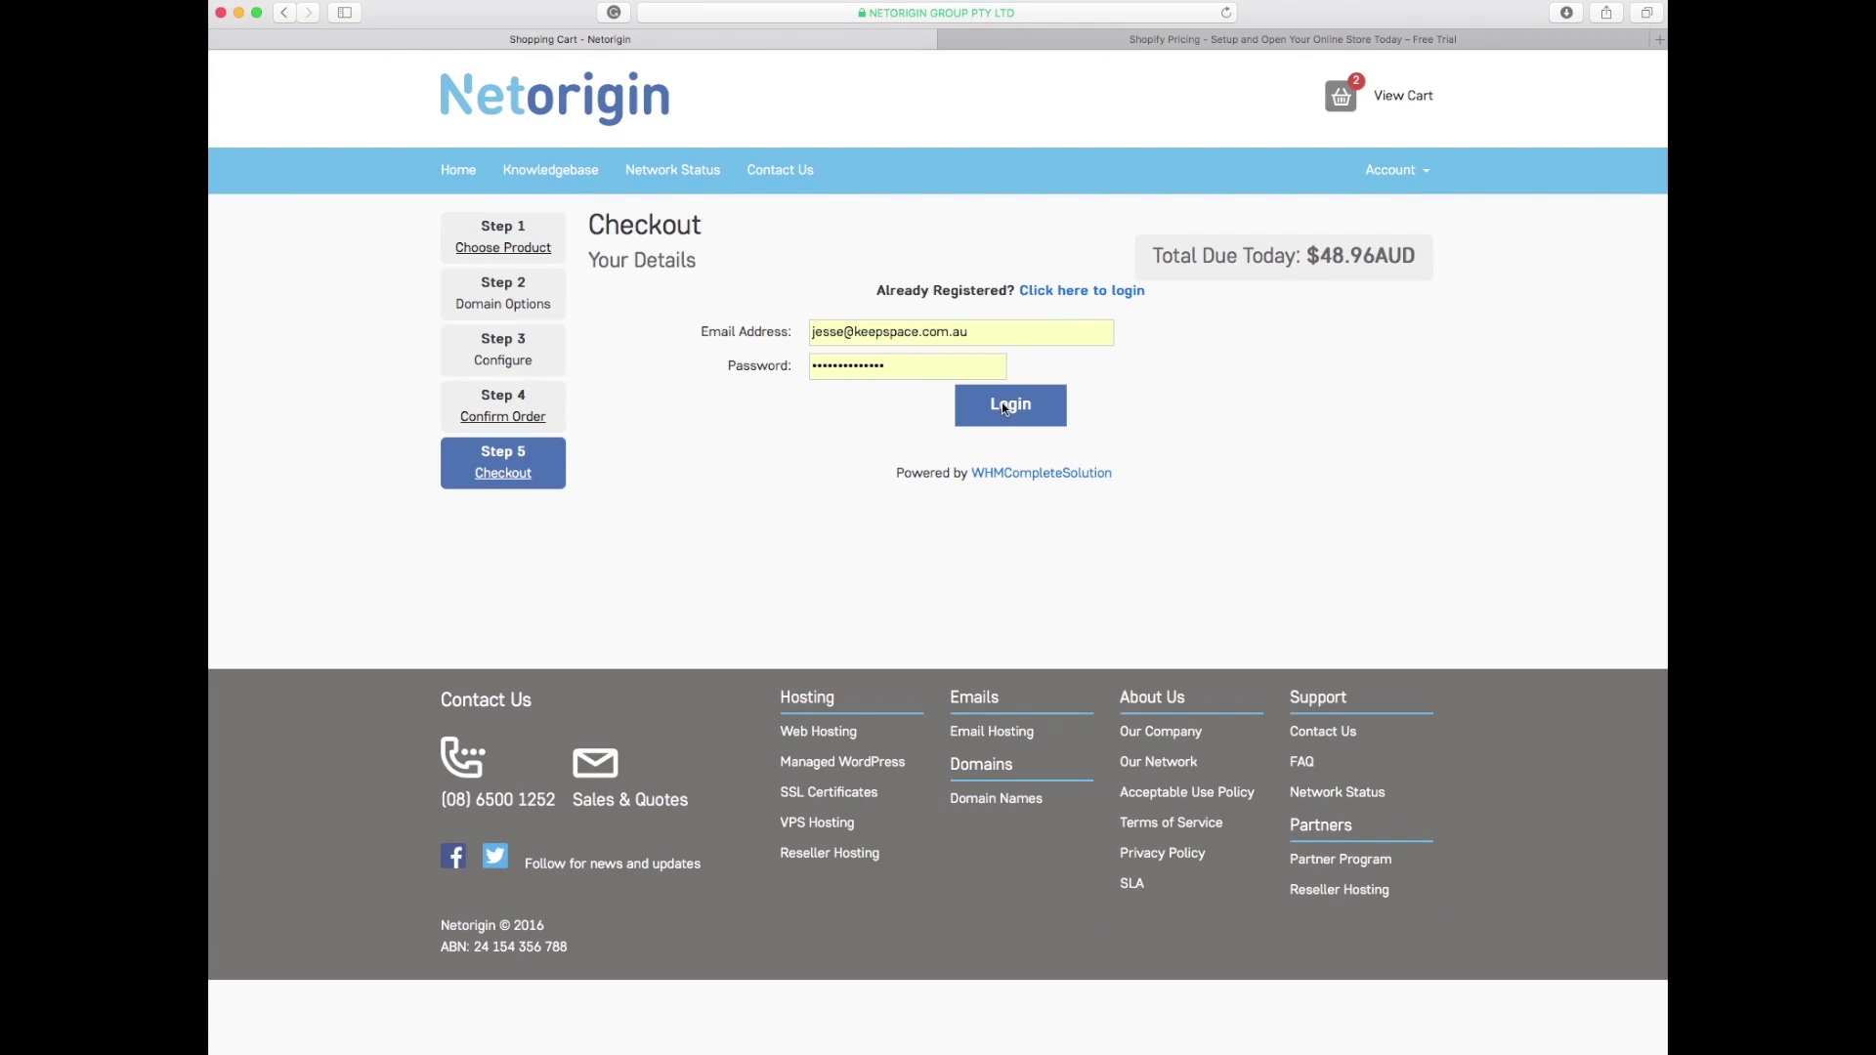
{"action": "left_click", "coordinate": [1006, 409]}
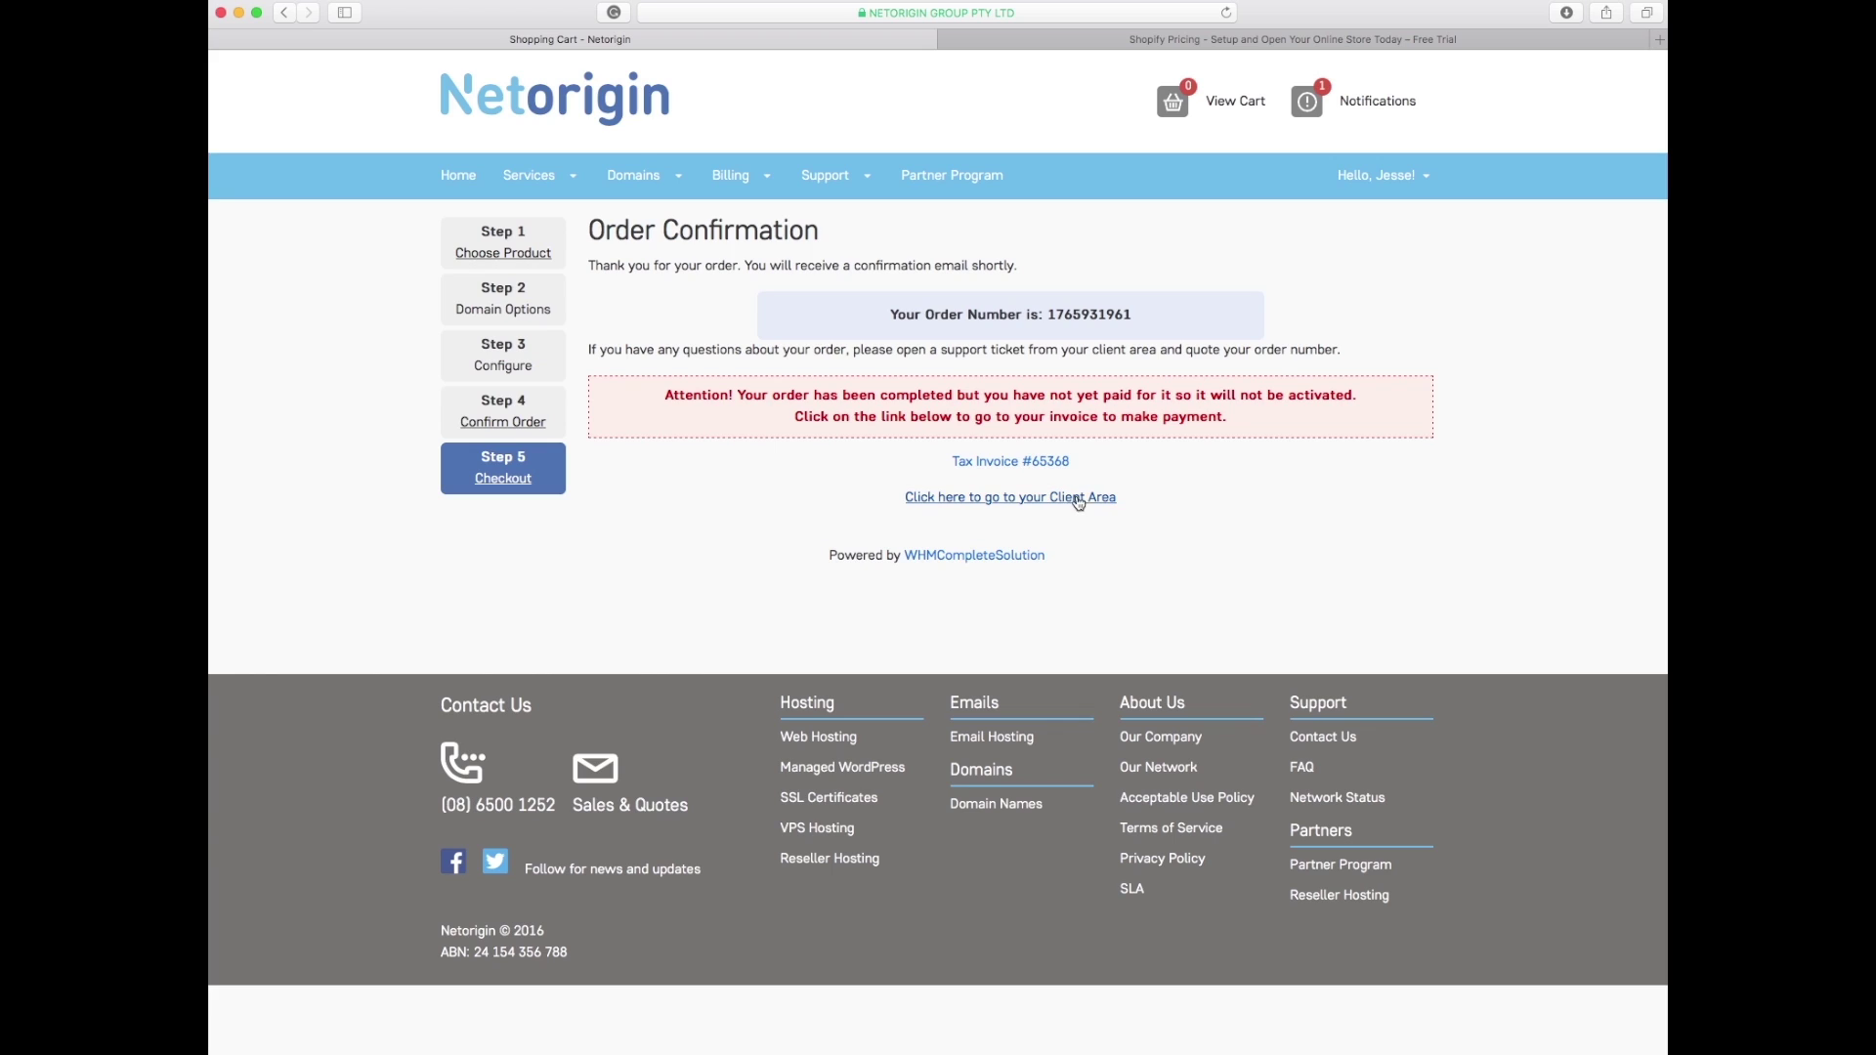
Open the tax invoice in a new tab, return to the client area, and switch to Mail.
{"action": "right_click", "coordinate": [1046, 474]}
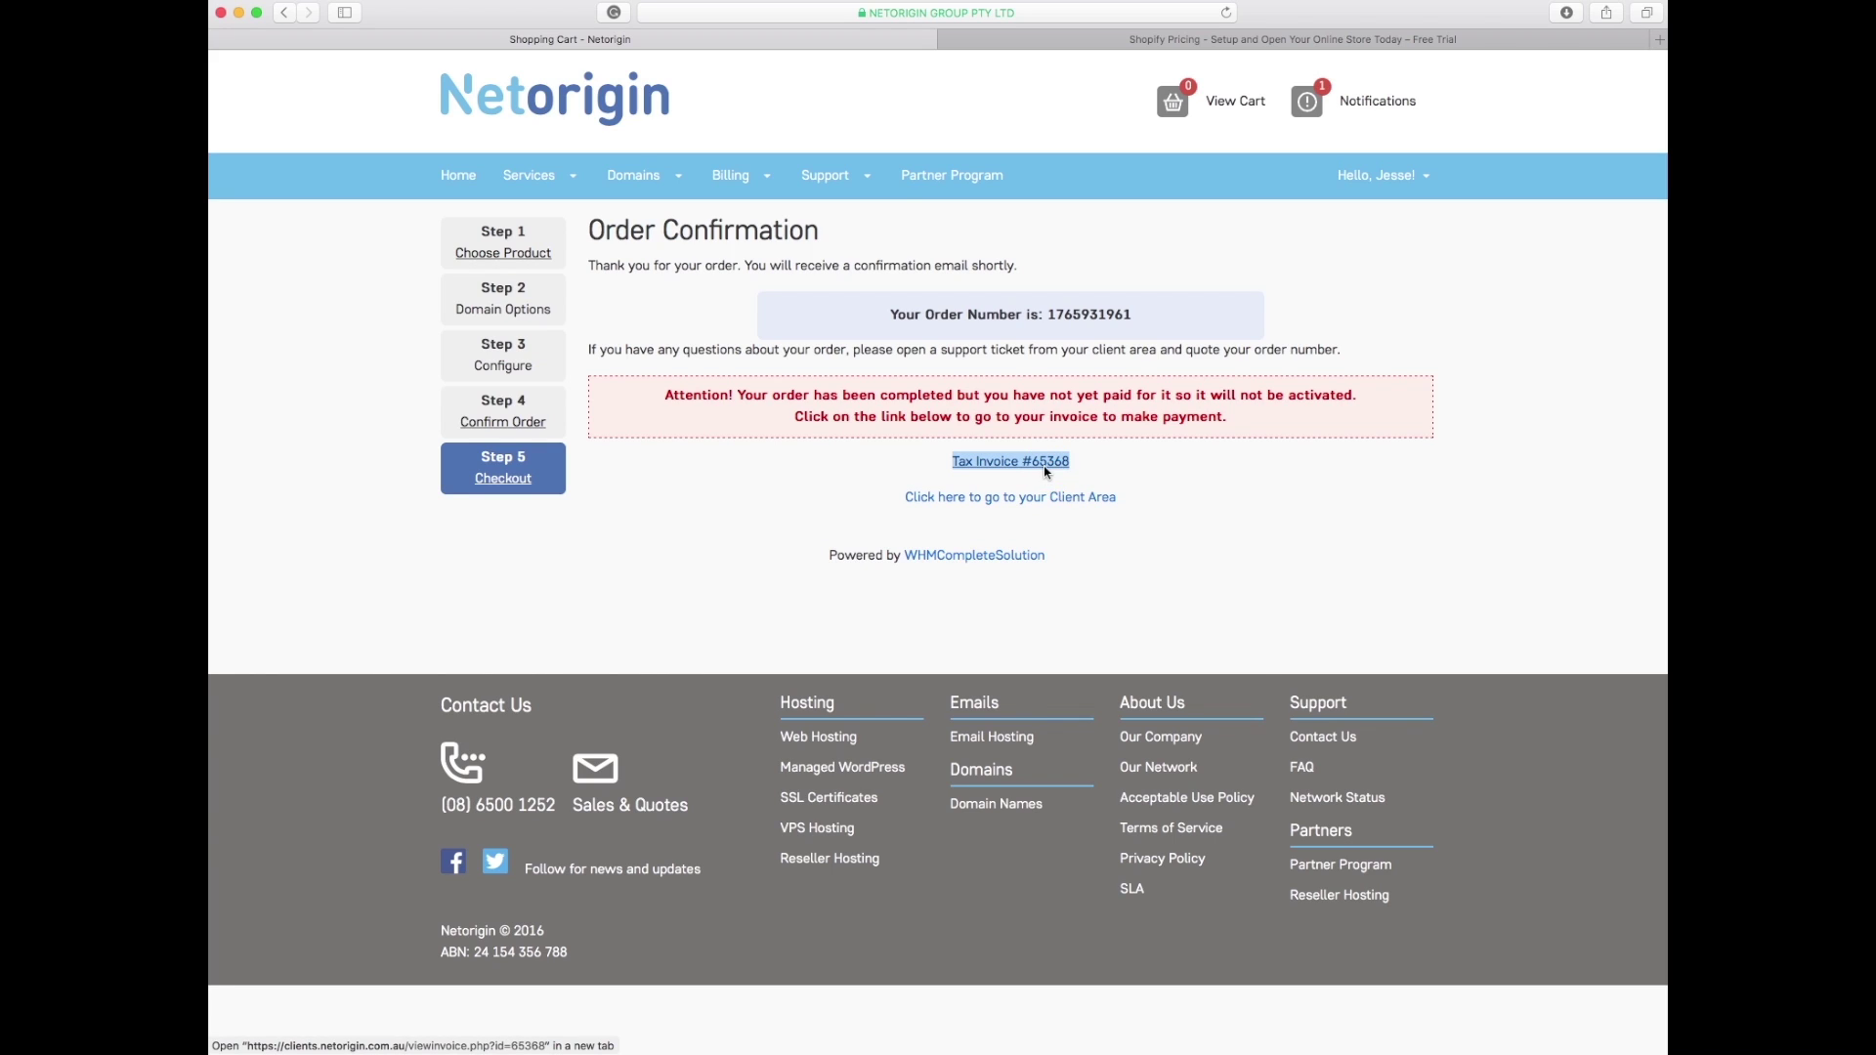
{"action": "left_click", "coordinate": [1055, 476]}
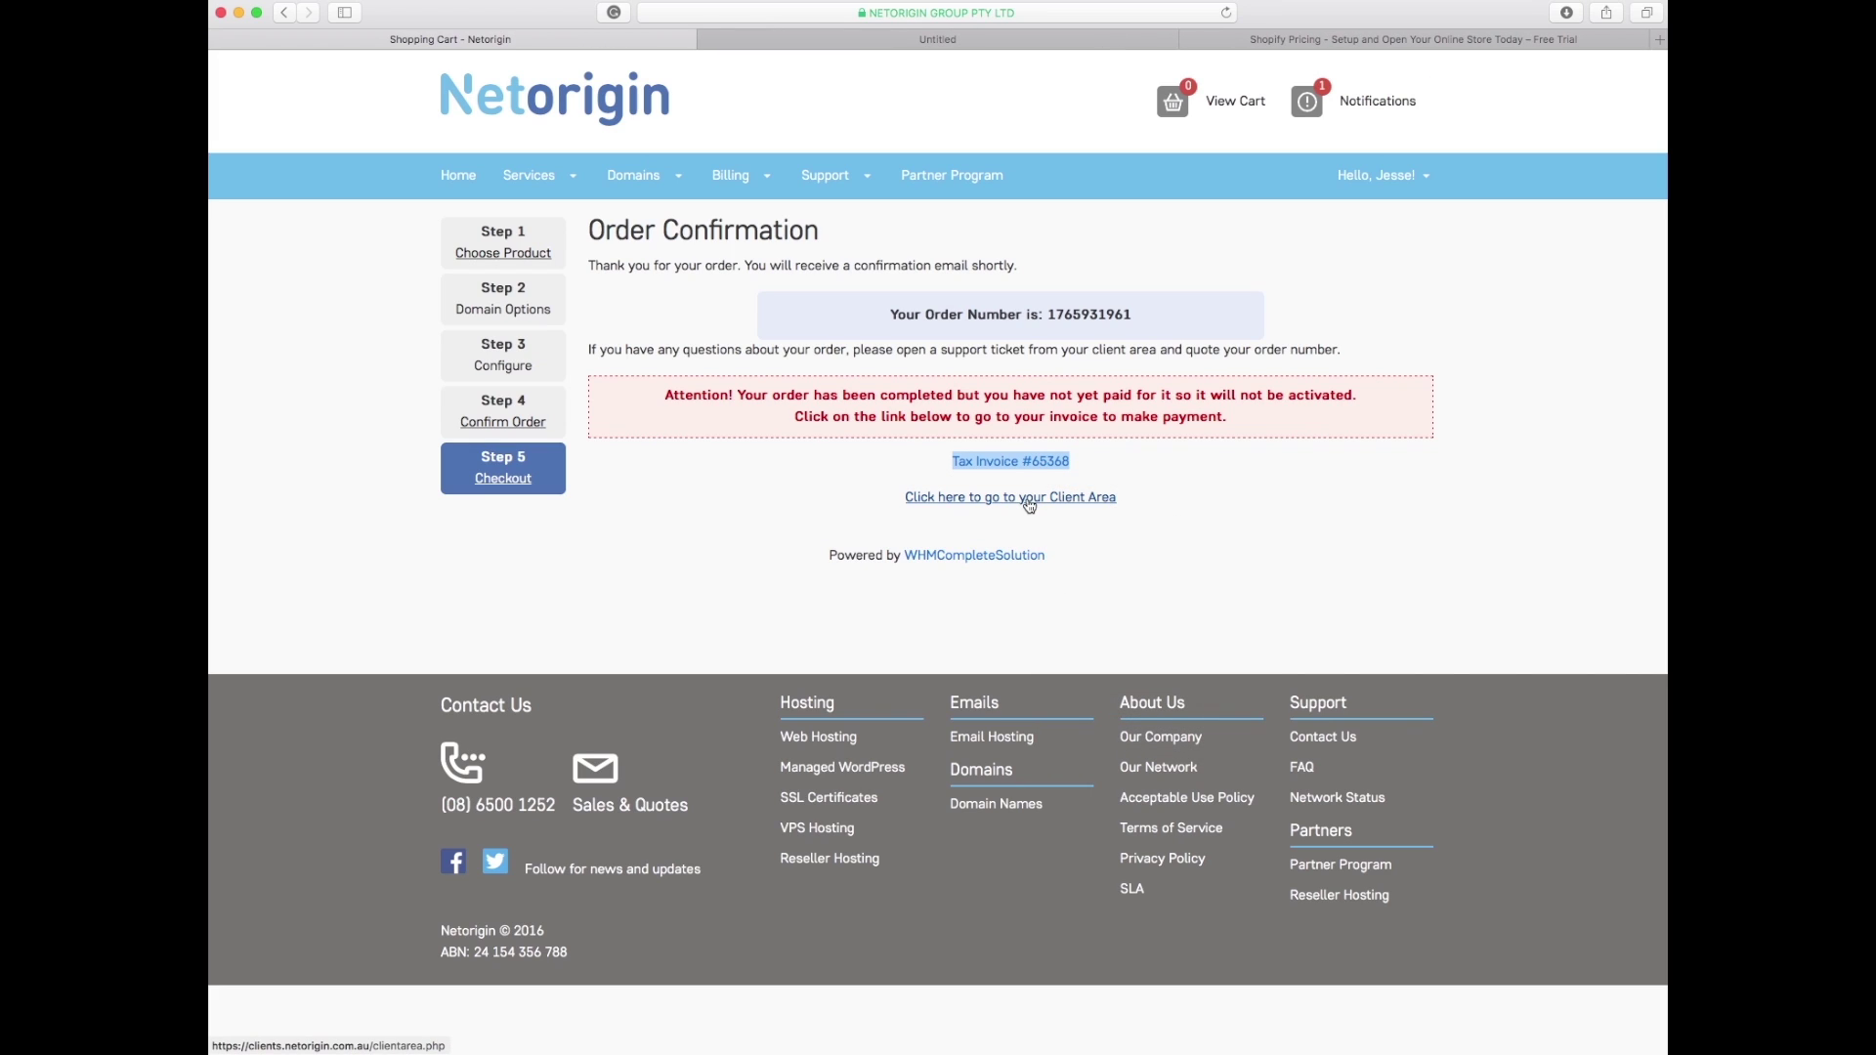
{"action": "left_click", "coordinate": [1030, 500]}
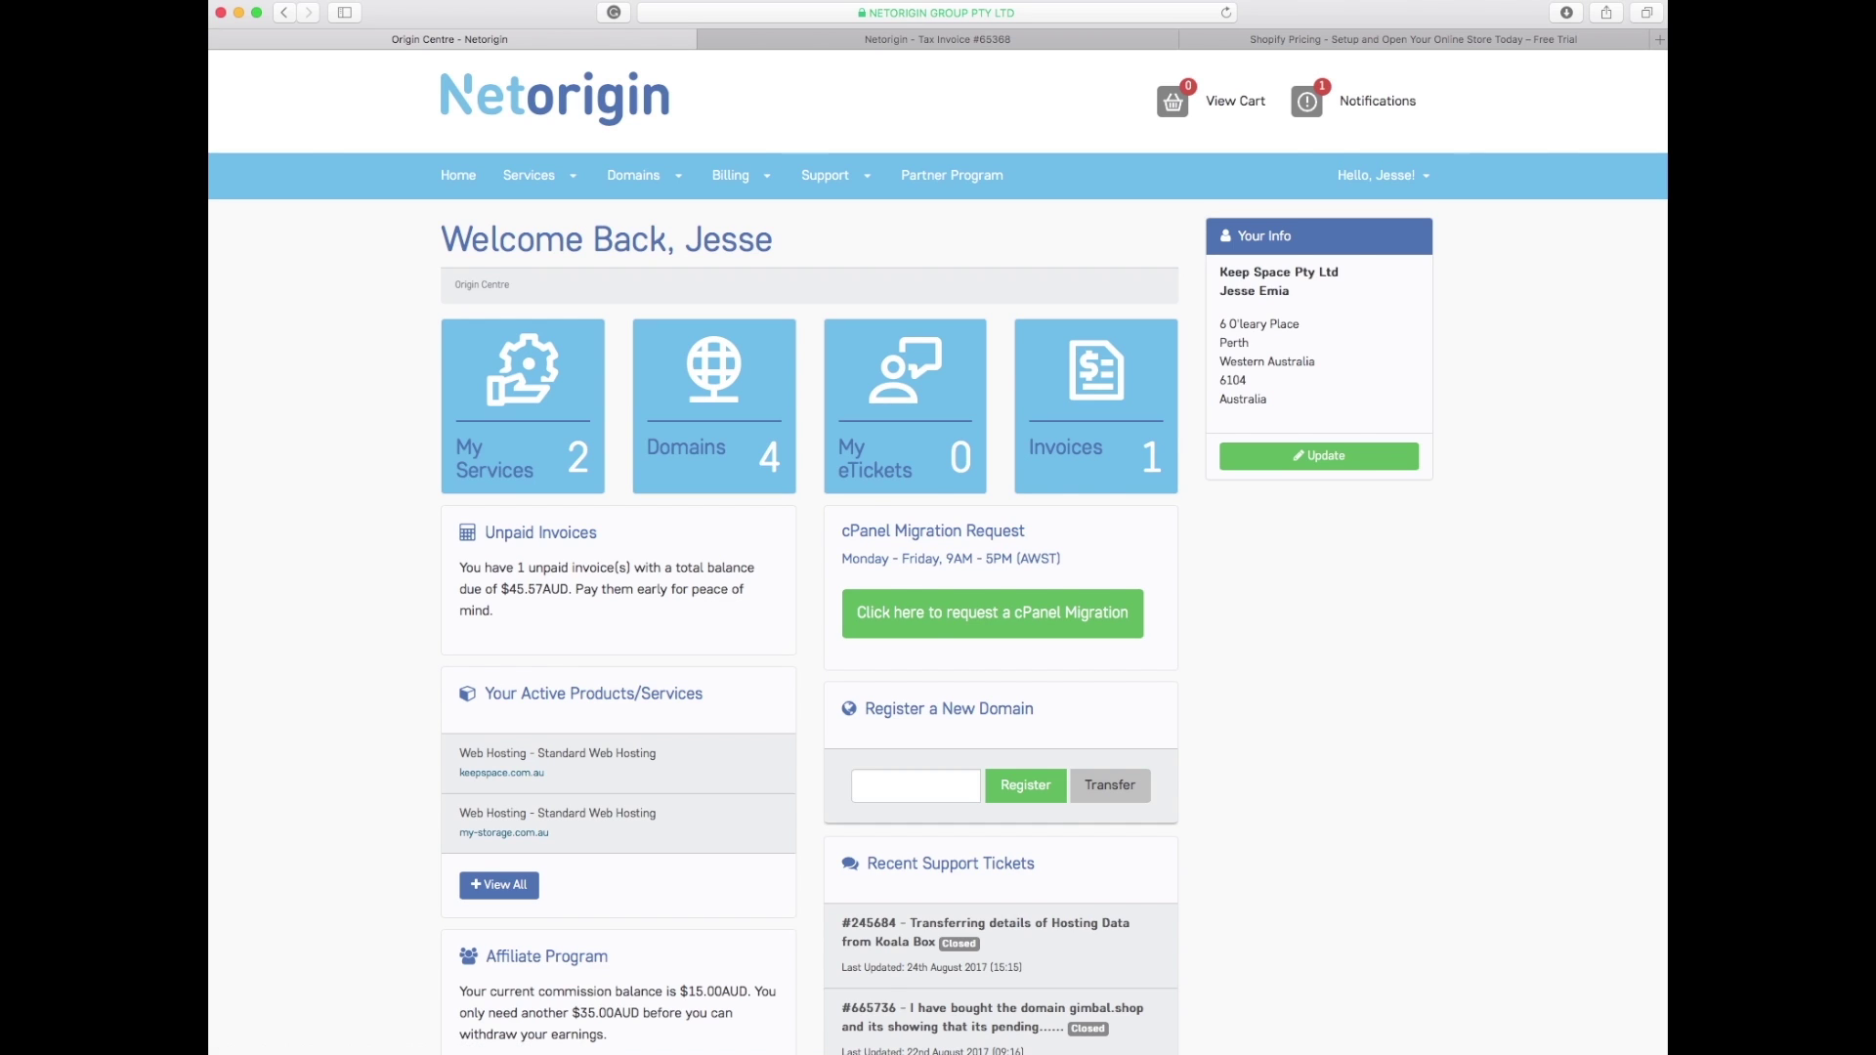
{"action": "key", "text": "super+Tab"}
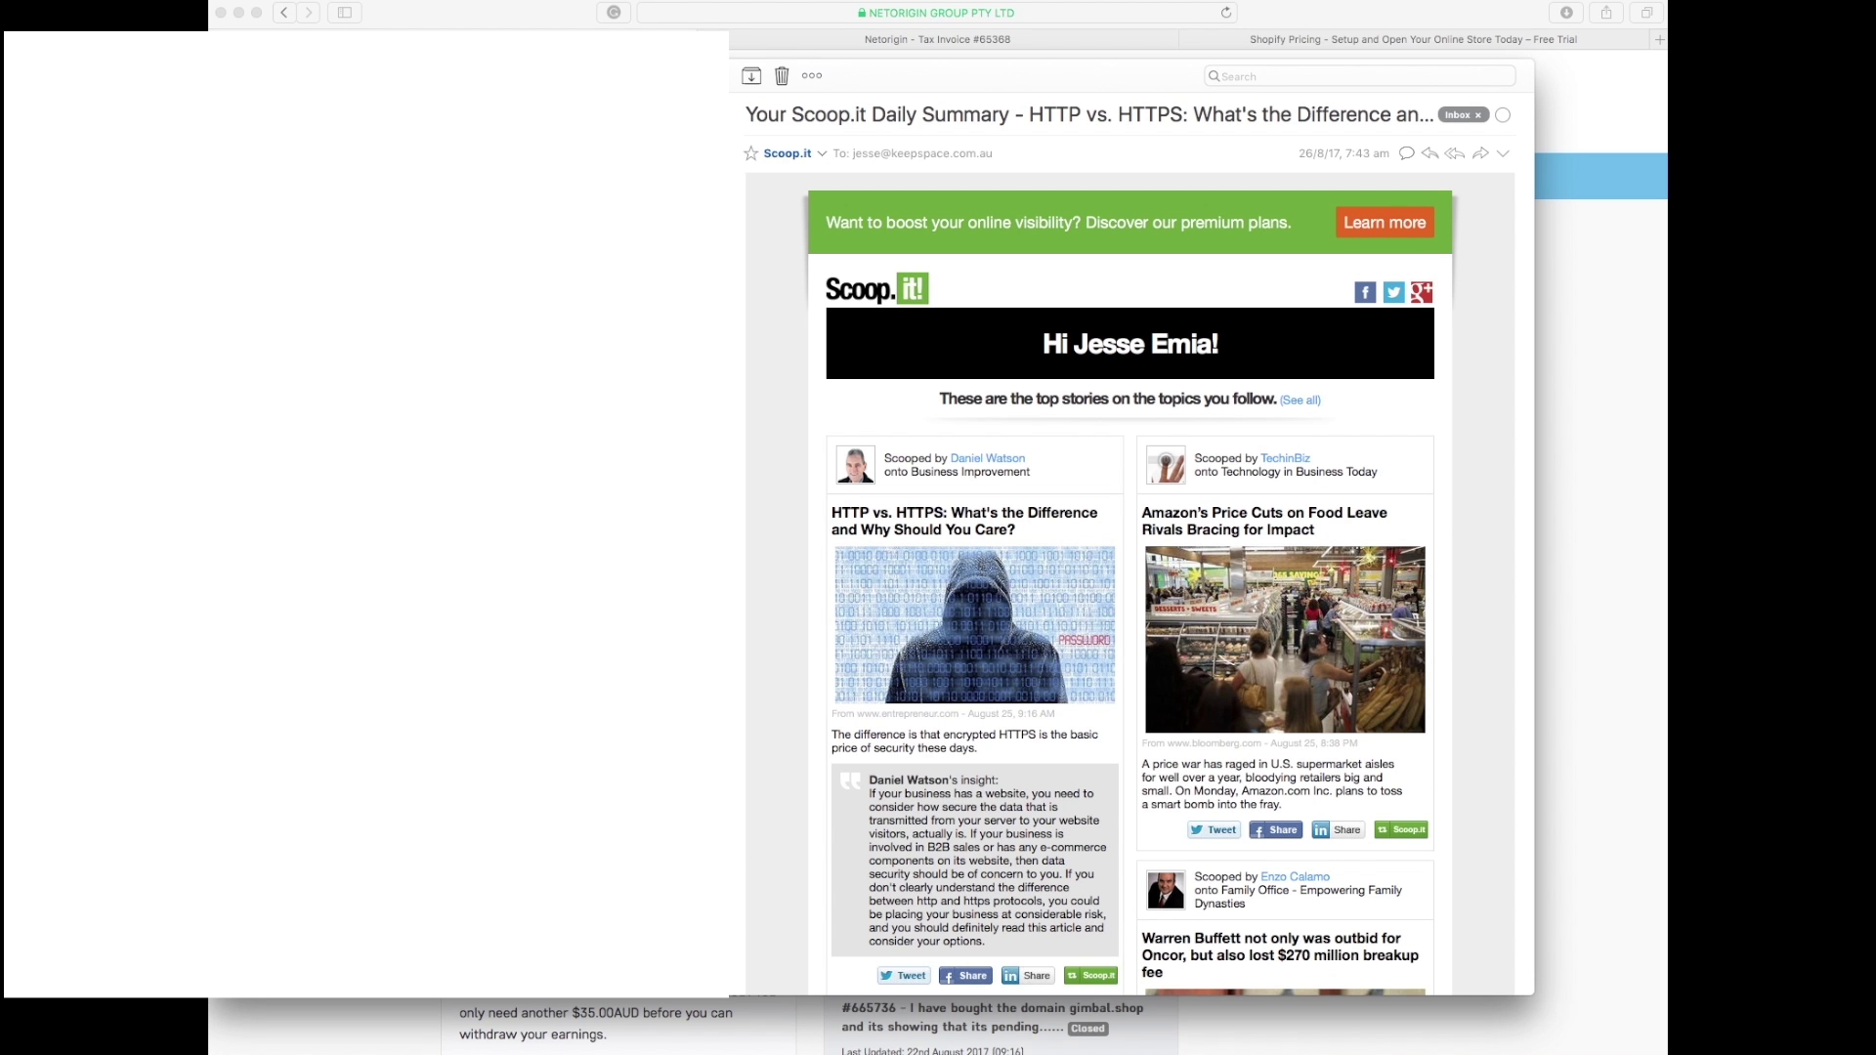
Show the Netorigin Invoice #65368 email and open its invoice-65368.pdf attachment.
{"action": "key", "text": "Up"}
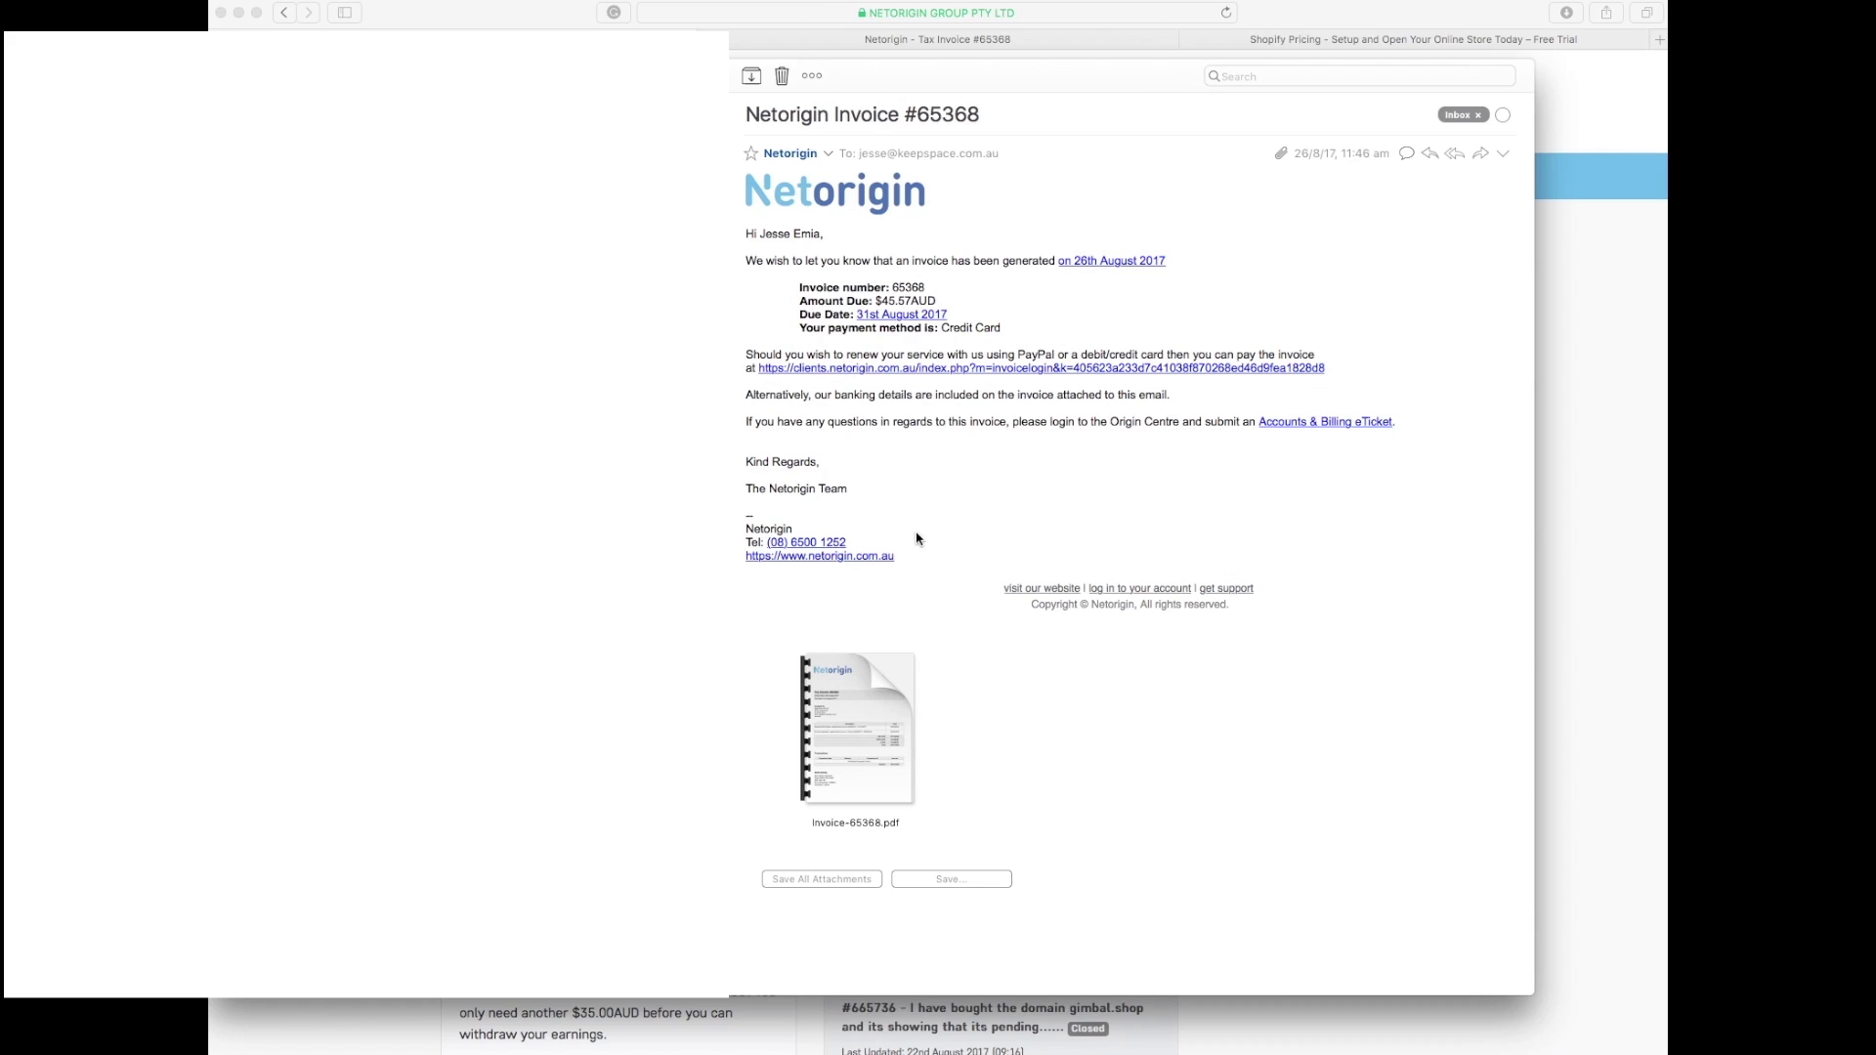
{"action": "double_click", "coordinate": [840, 711]}
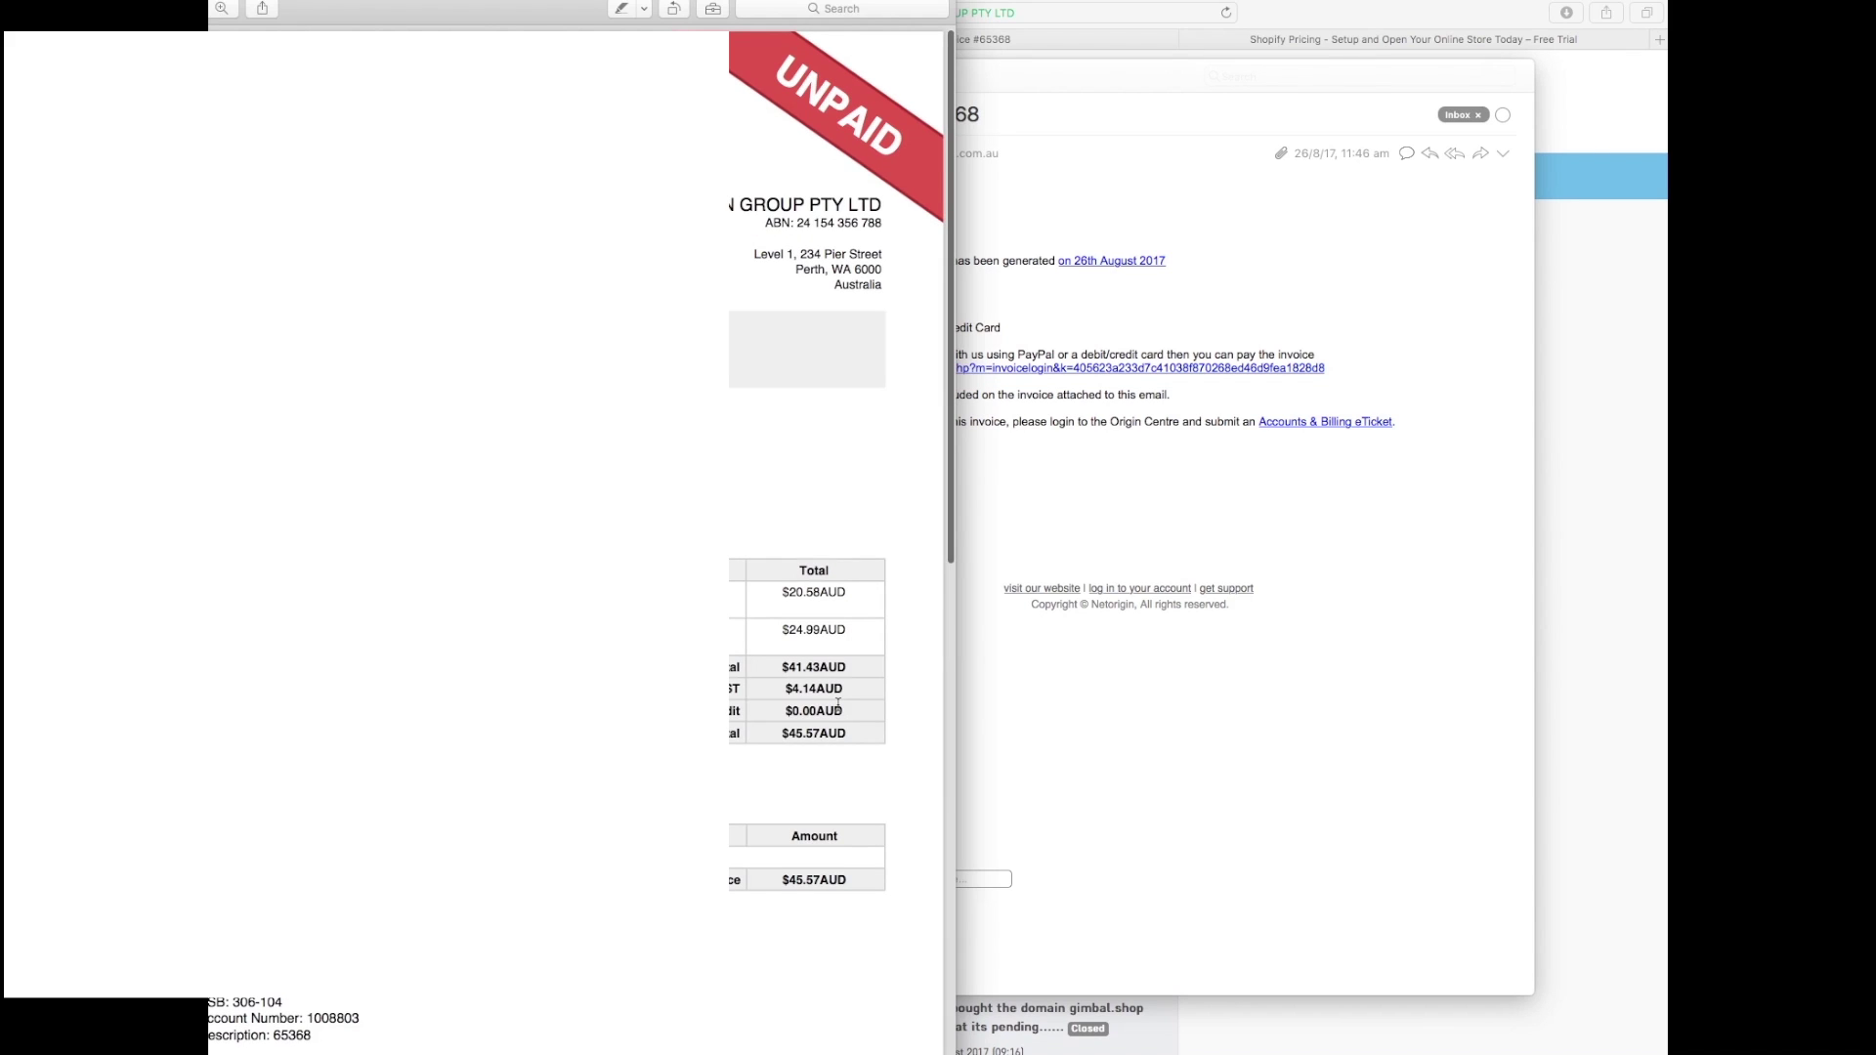
Enlarge the invoice-65368.pdf window, read through the UNPAID $45.57AUD invoice, then close it.
{"action": "left_click_drag", "start_coordinate": [458, 13], "coordinate": [787, 35]}
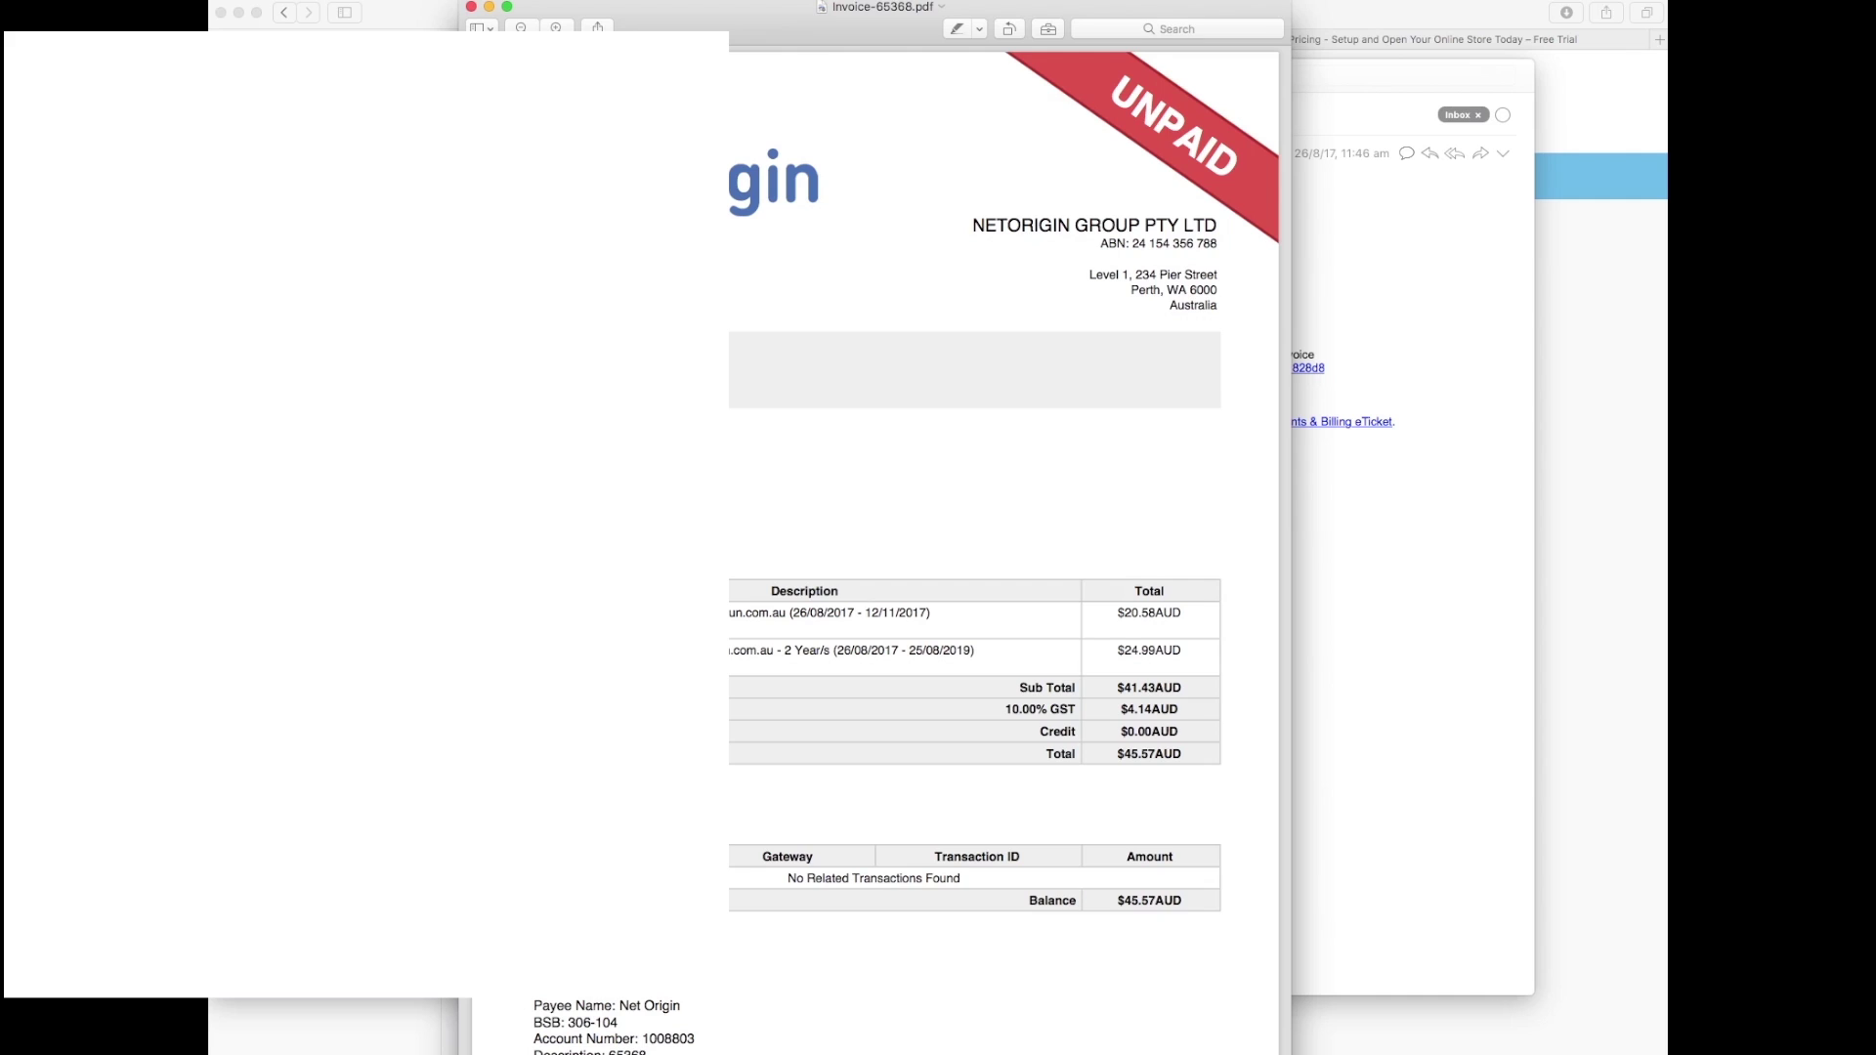
{"action": "left_click_drag", "start_coordinate": [1290, 1050], "coordinate": [1495, 1009]}
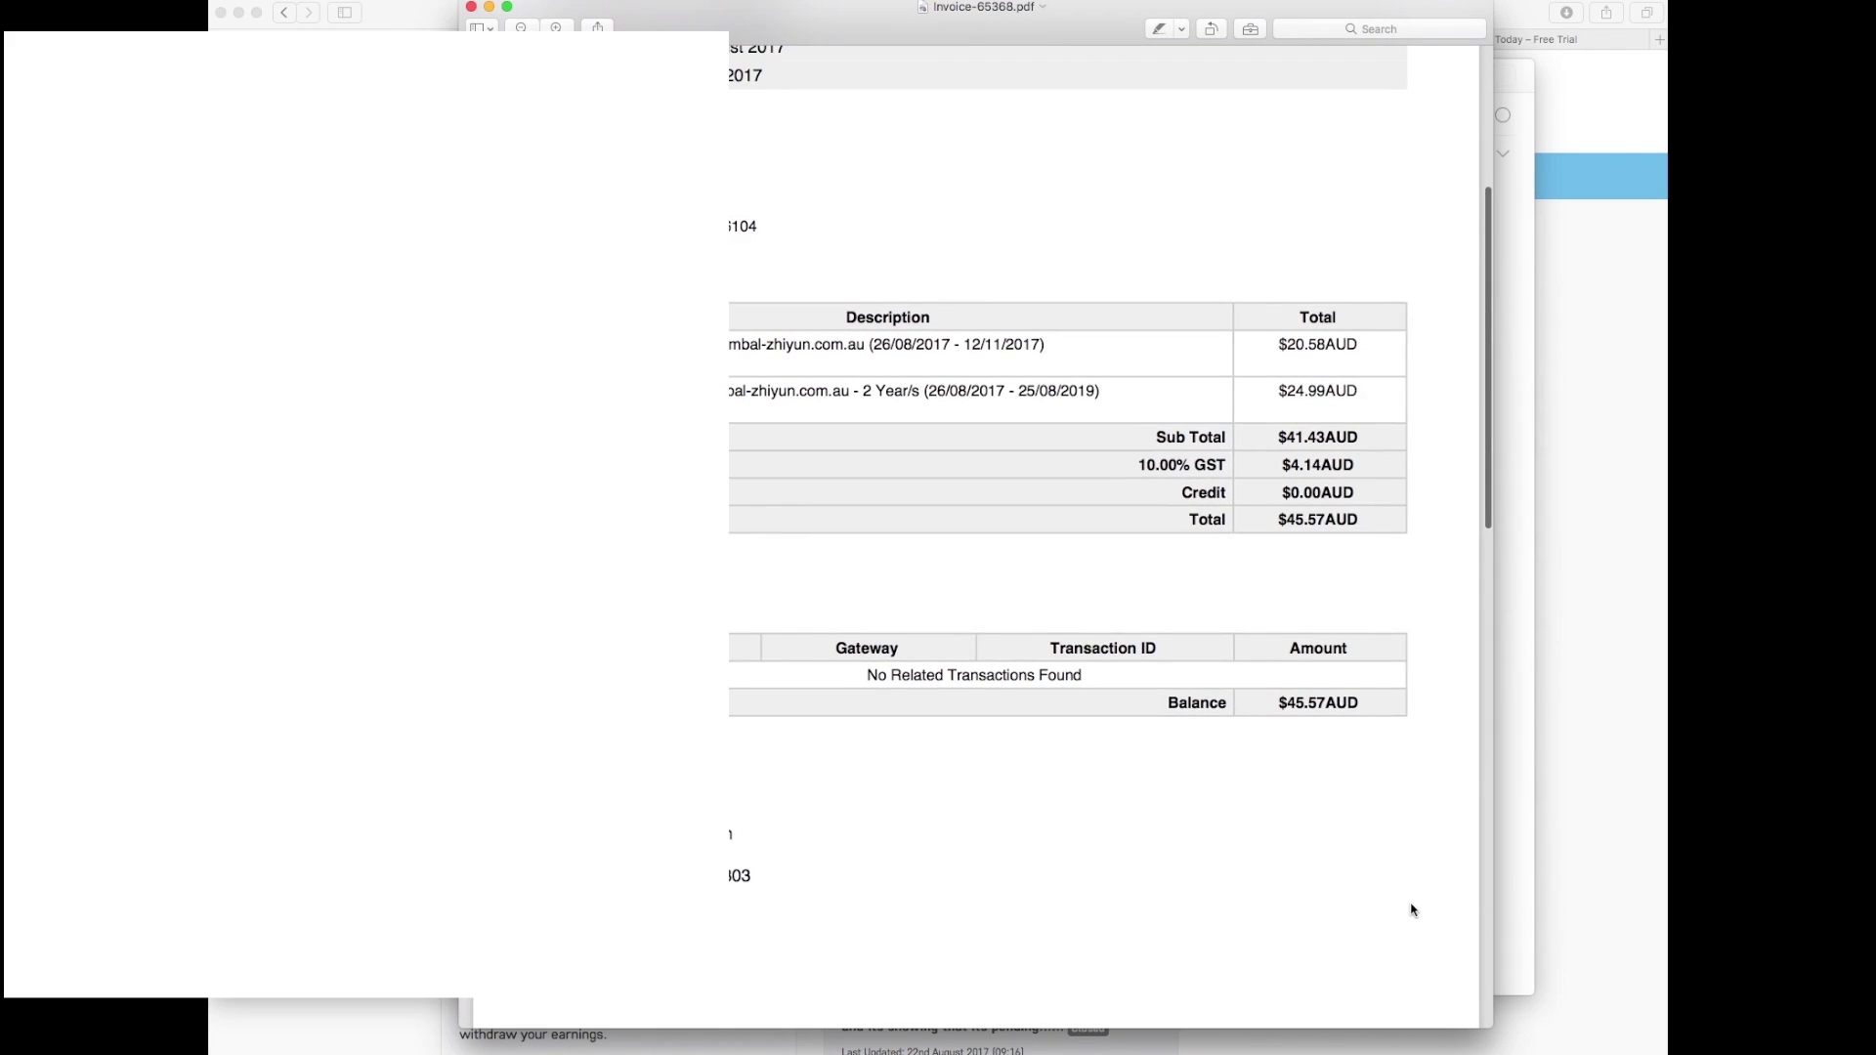
{"action": "scroll", "coordinate": [1412, 910], "scroll_direction": "up", "scroll_amount": 5}
{"action": "scroll", "coordinate": [1412, 911], "scroll_direction": "down", "scroll_amount": 2}
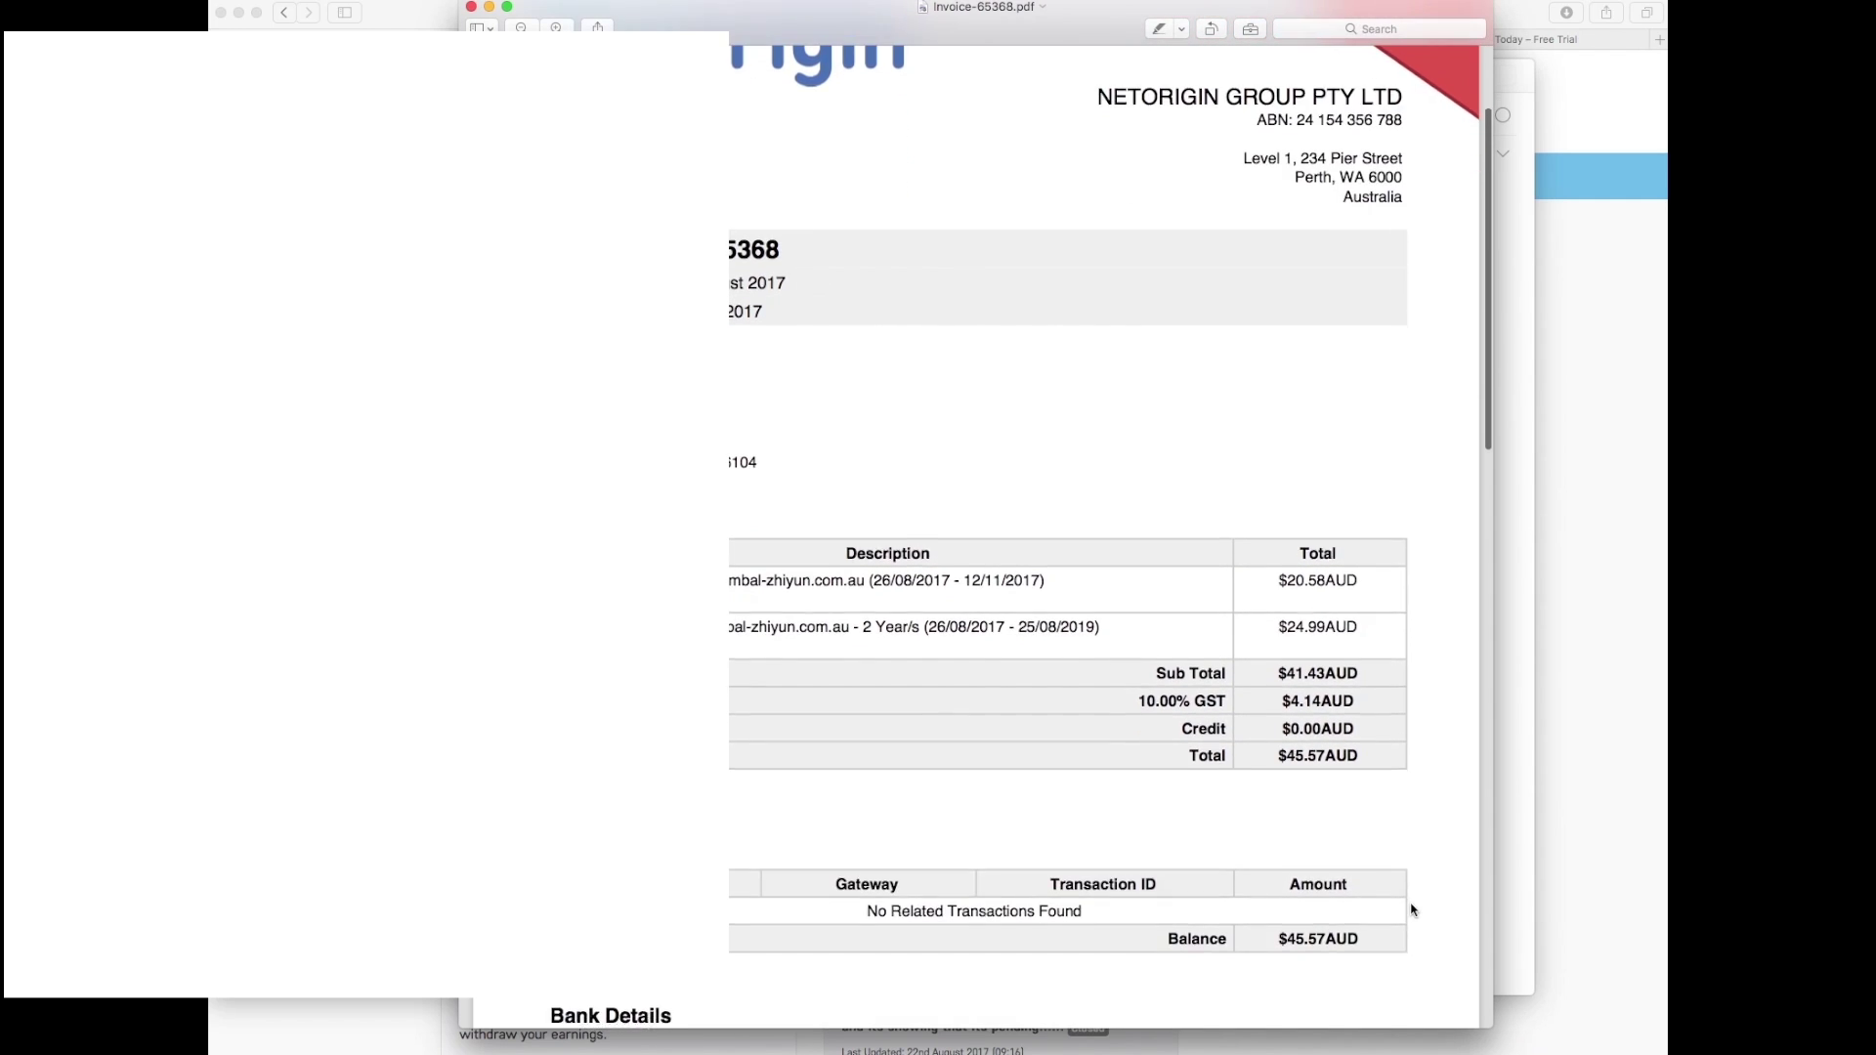
{"action": "scroll", "coordinate": [1412, 911], "scroll_direction": "down", "scroll_amount": 5}
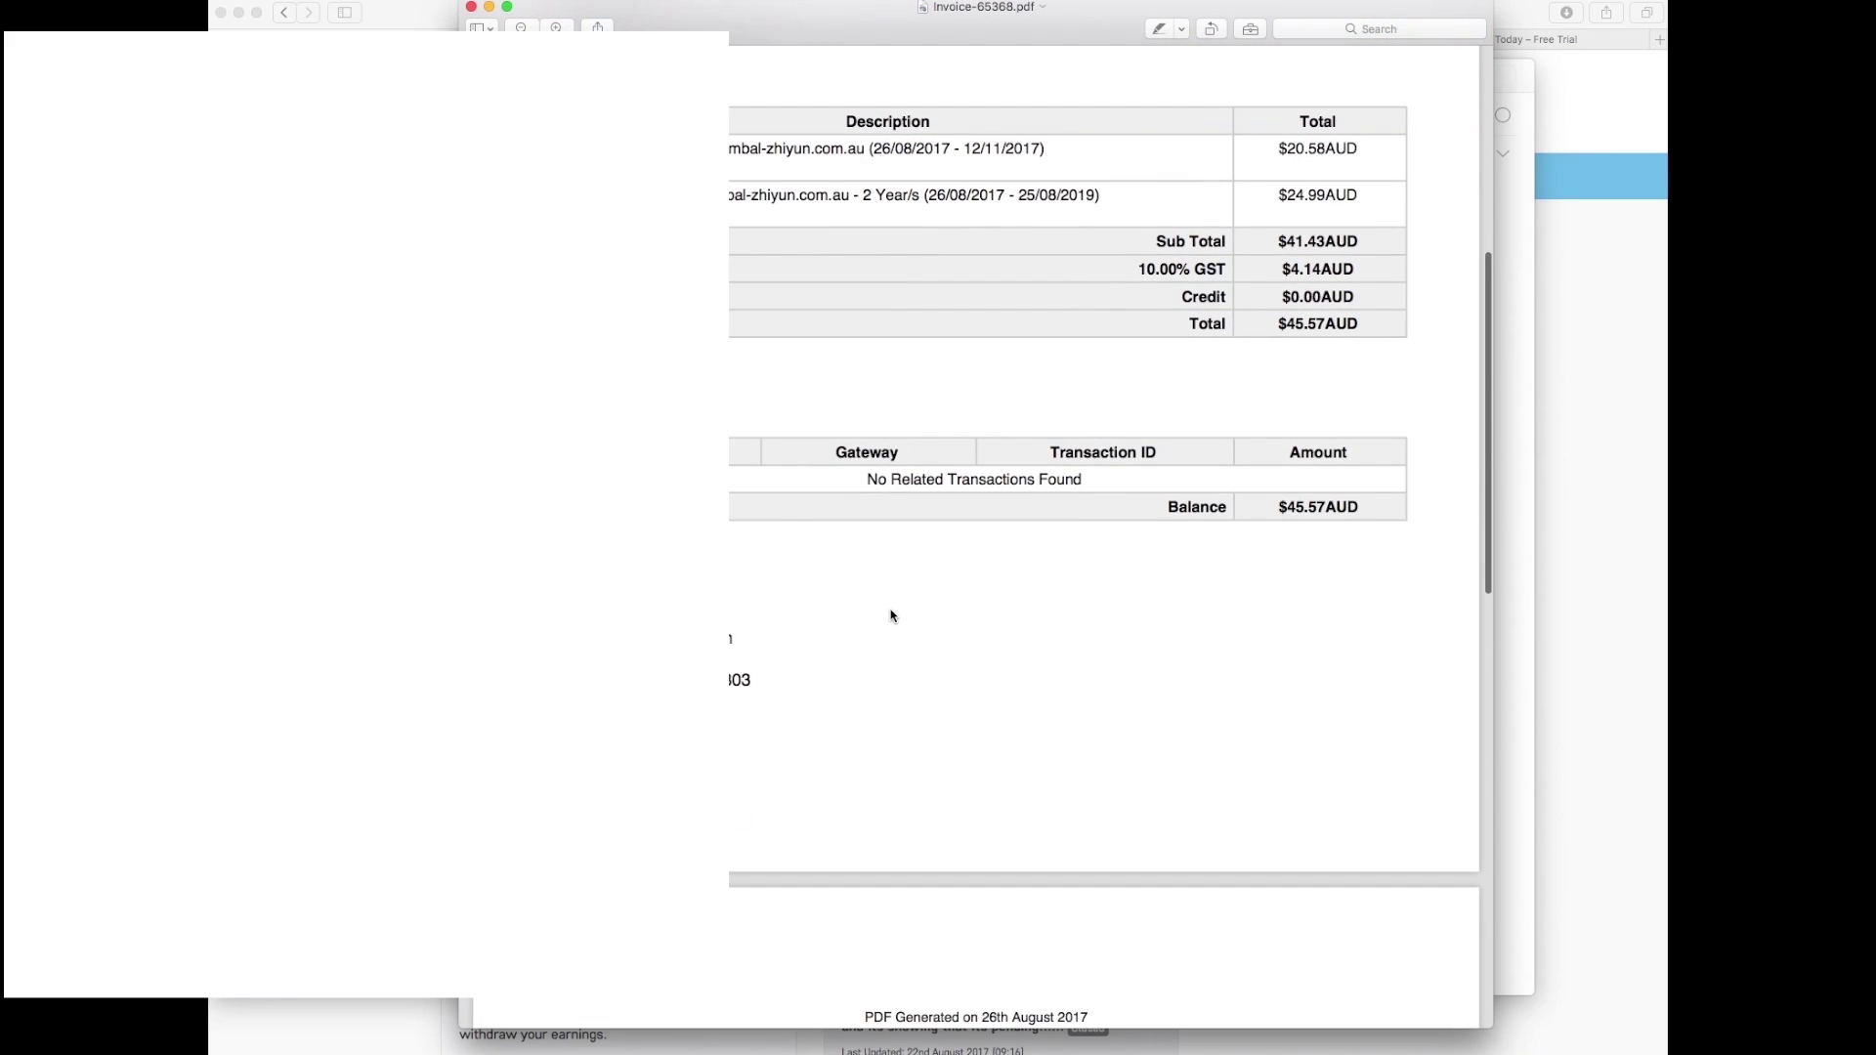
{"action": "scroll", "coordinate": [891, 615], "scroll_direction": "down", "scroll_amount": 6}
{"action": "scroll", "coordinate": [891, 615], "scroll_direction": "up", "scroll_amount": 6}
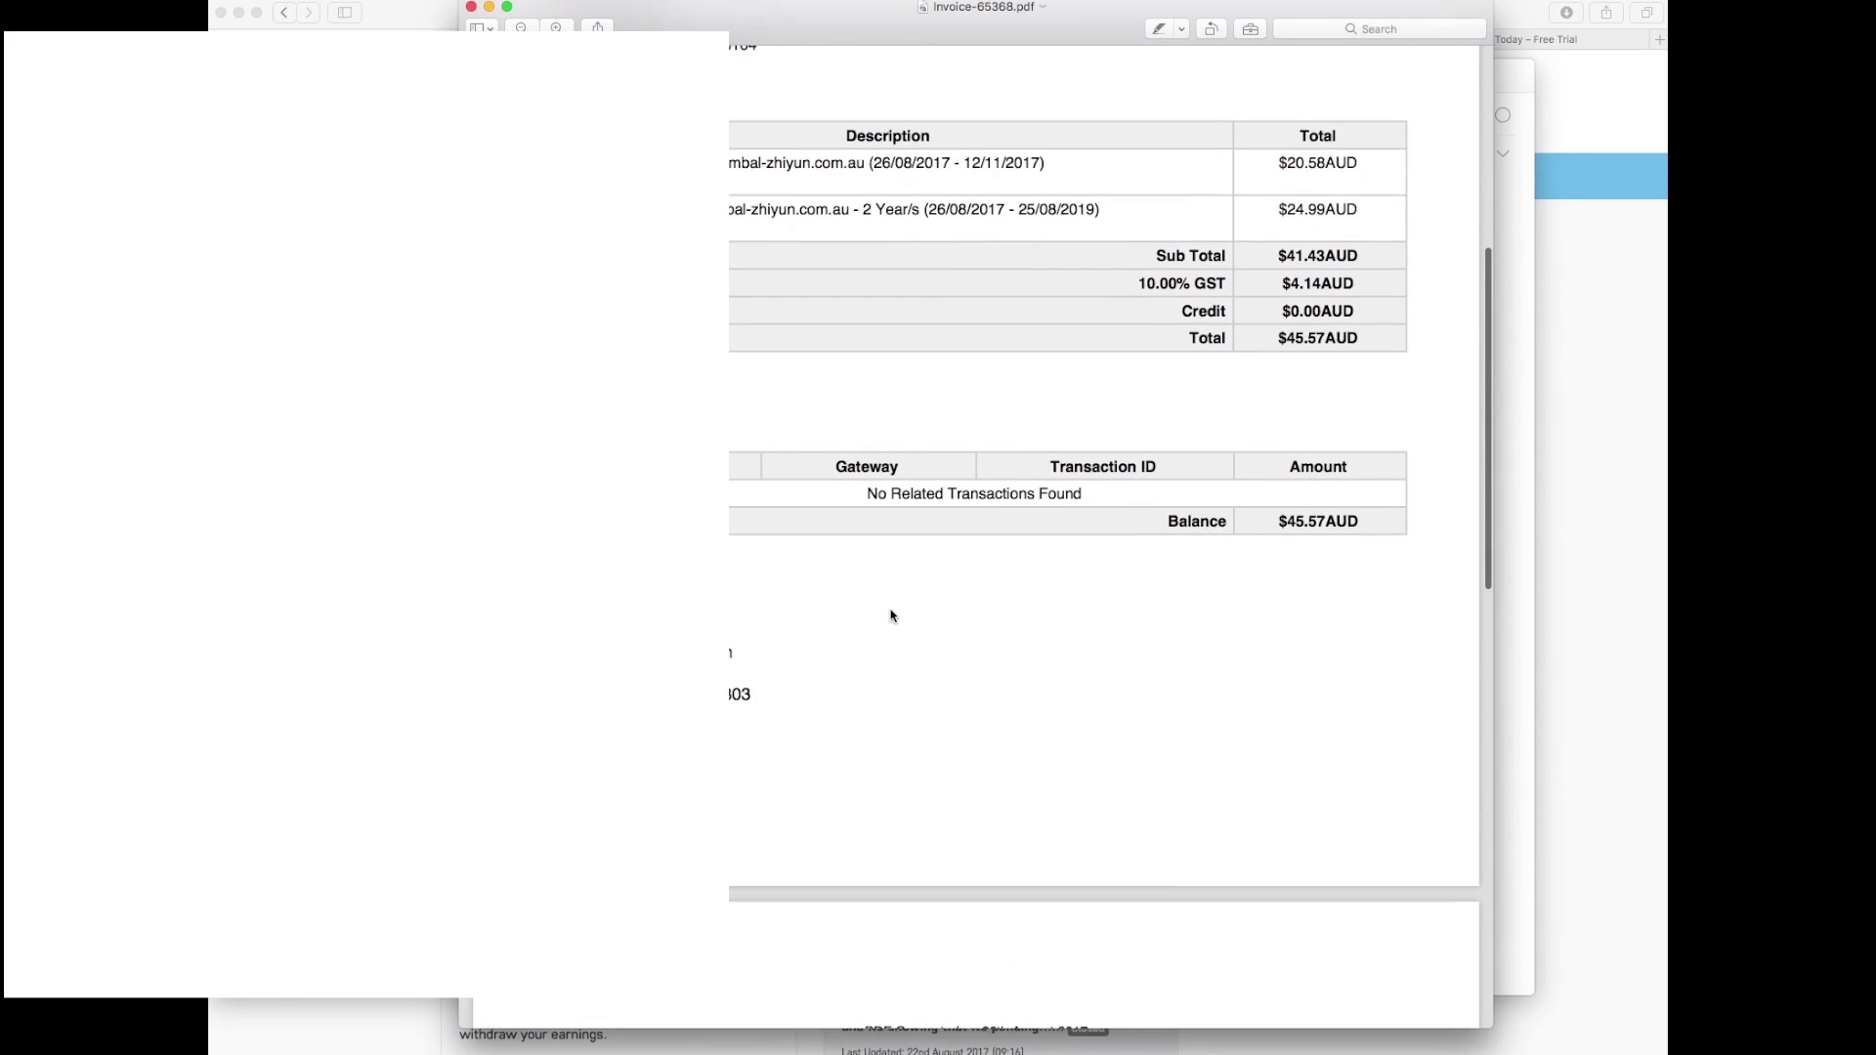
{"action": "scroll", "coordinate": [891, 615], "scroll_direction": "up", "scroll_amount": 5}
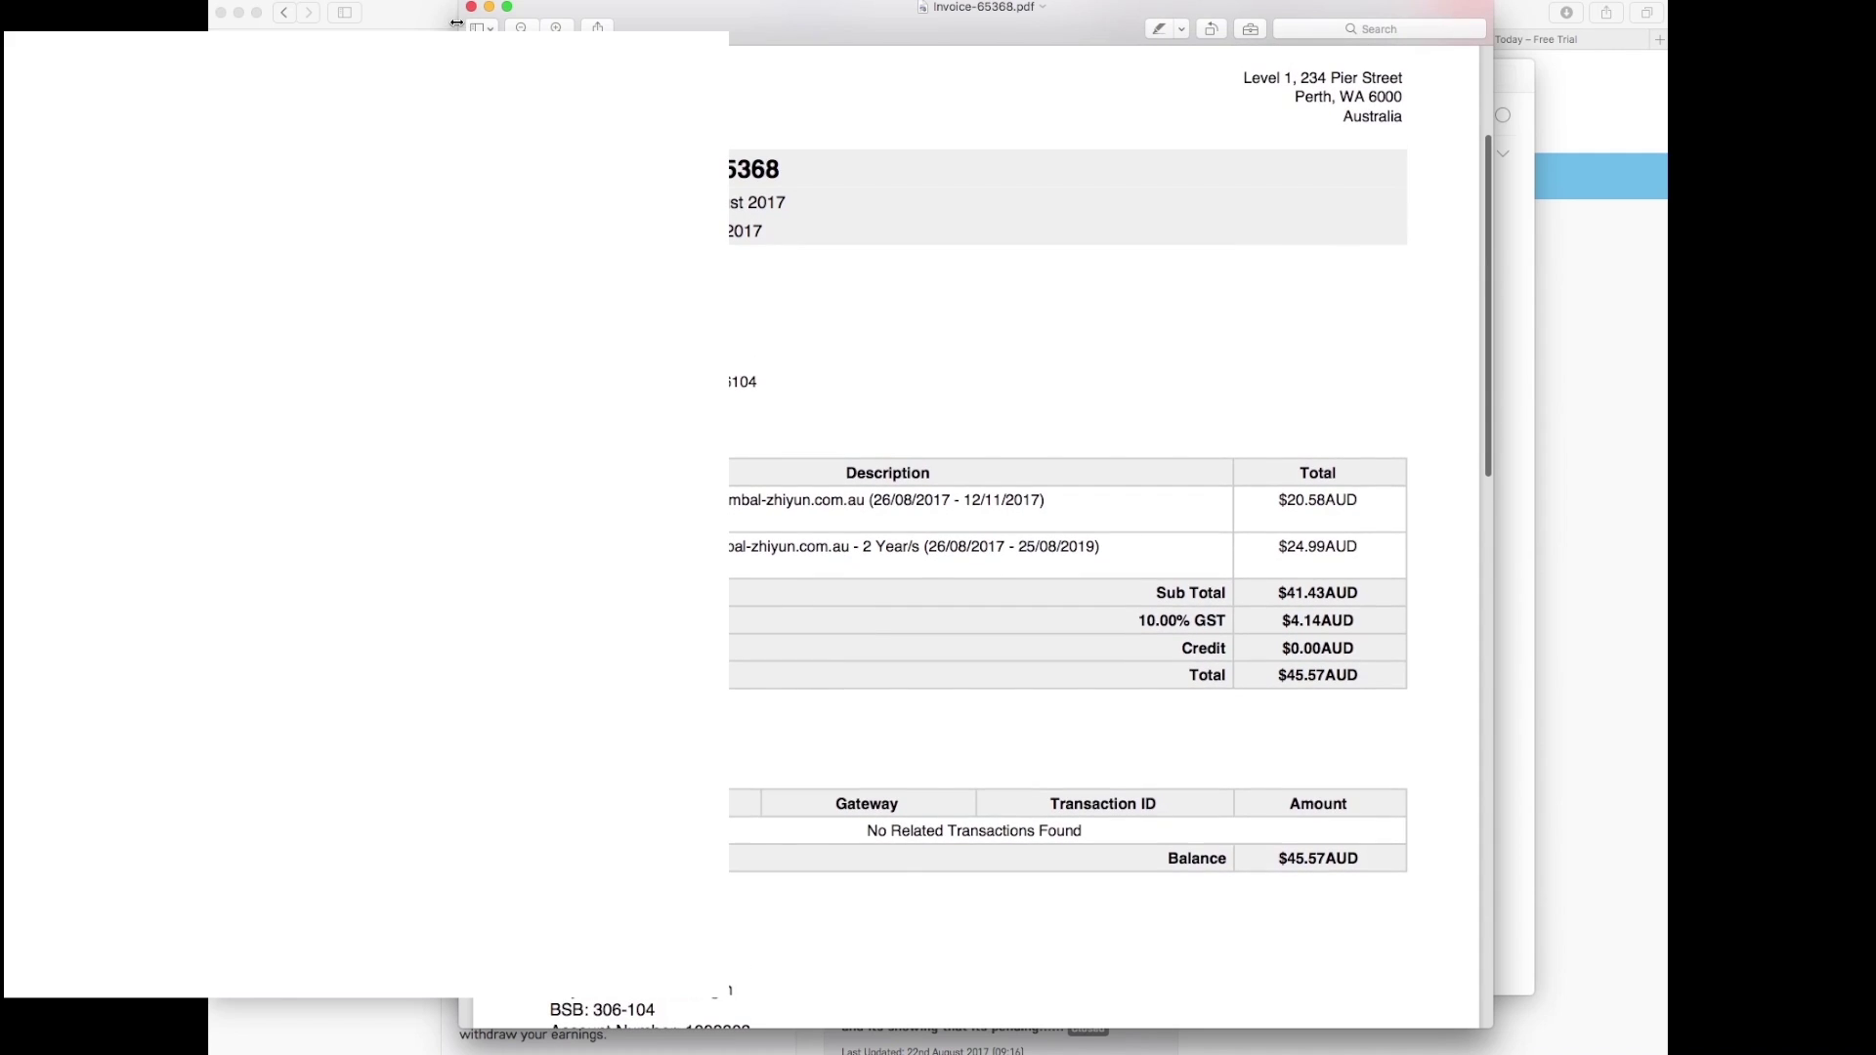
{"action": "left_click", "coordinate": [471, 7]}
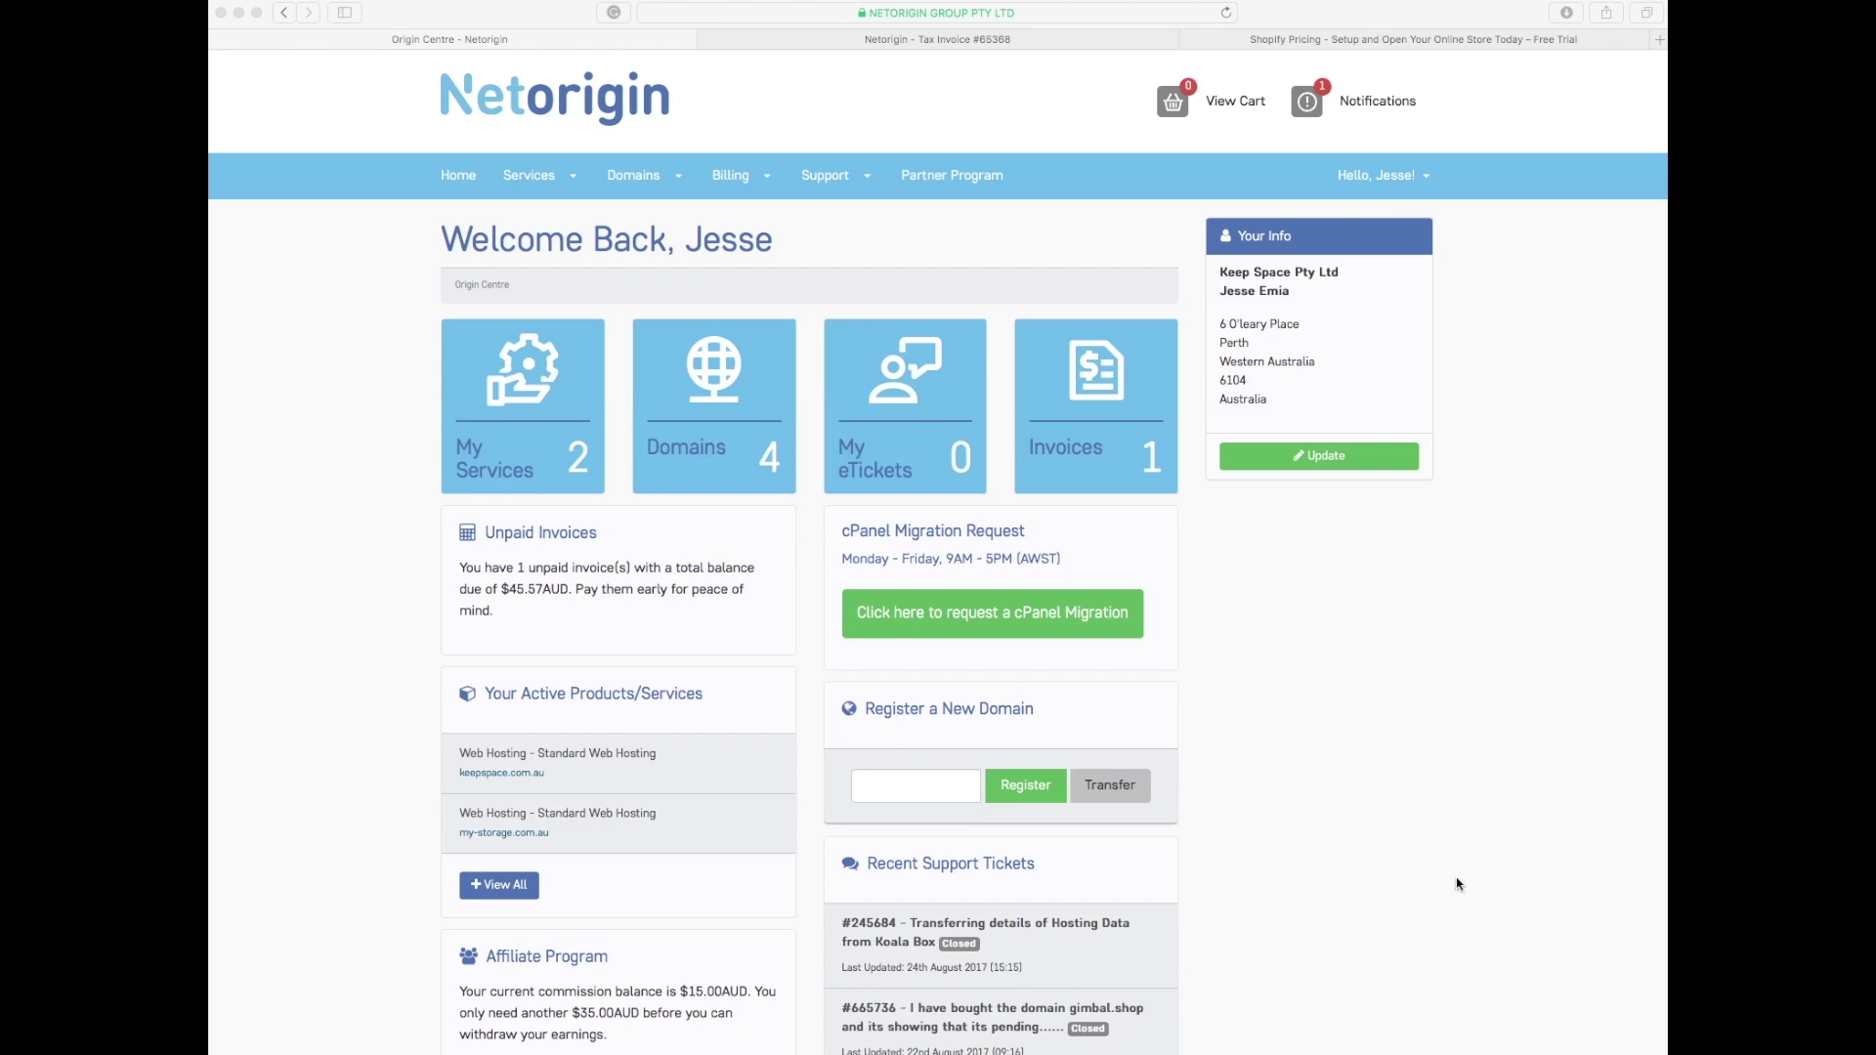
Compare the Tax Invoice and Origin Centre tabs, close the invoice tab, and open invoice 65368 from My Invoices.
{"action": "left_click", "coordinate": [1422, 873]}
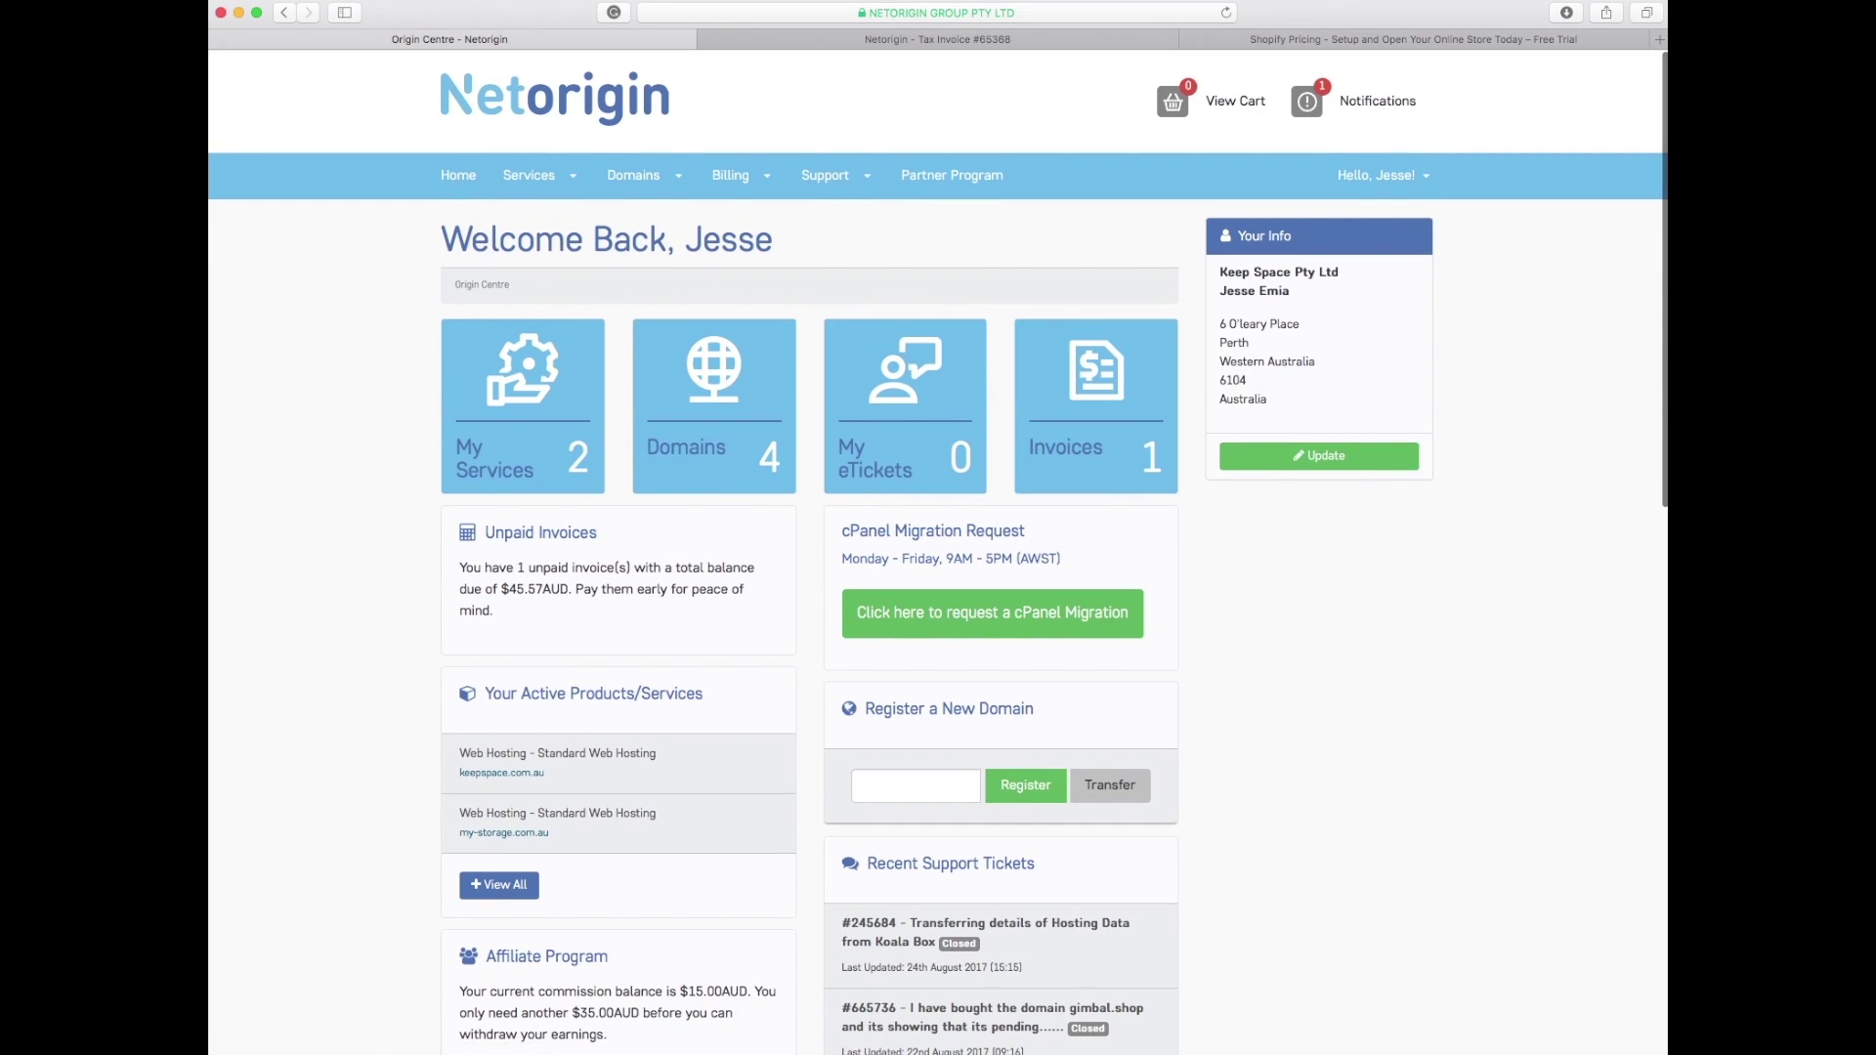
{"action": "left_click", "coordinate": [1158, 39]}
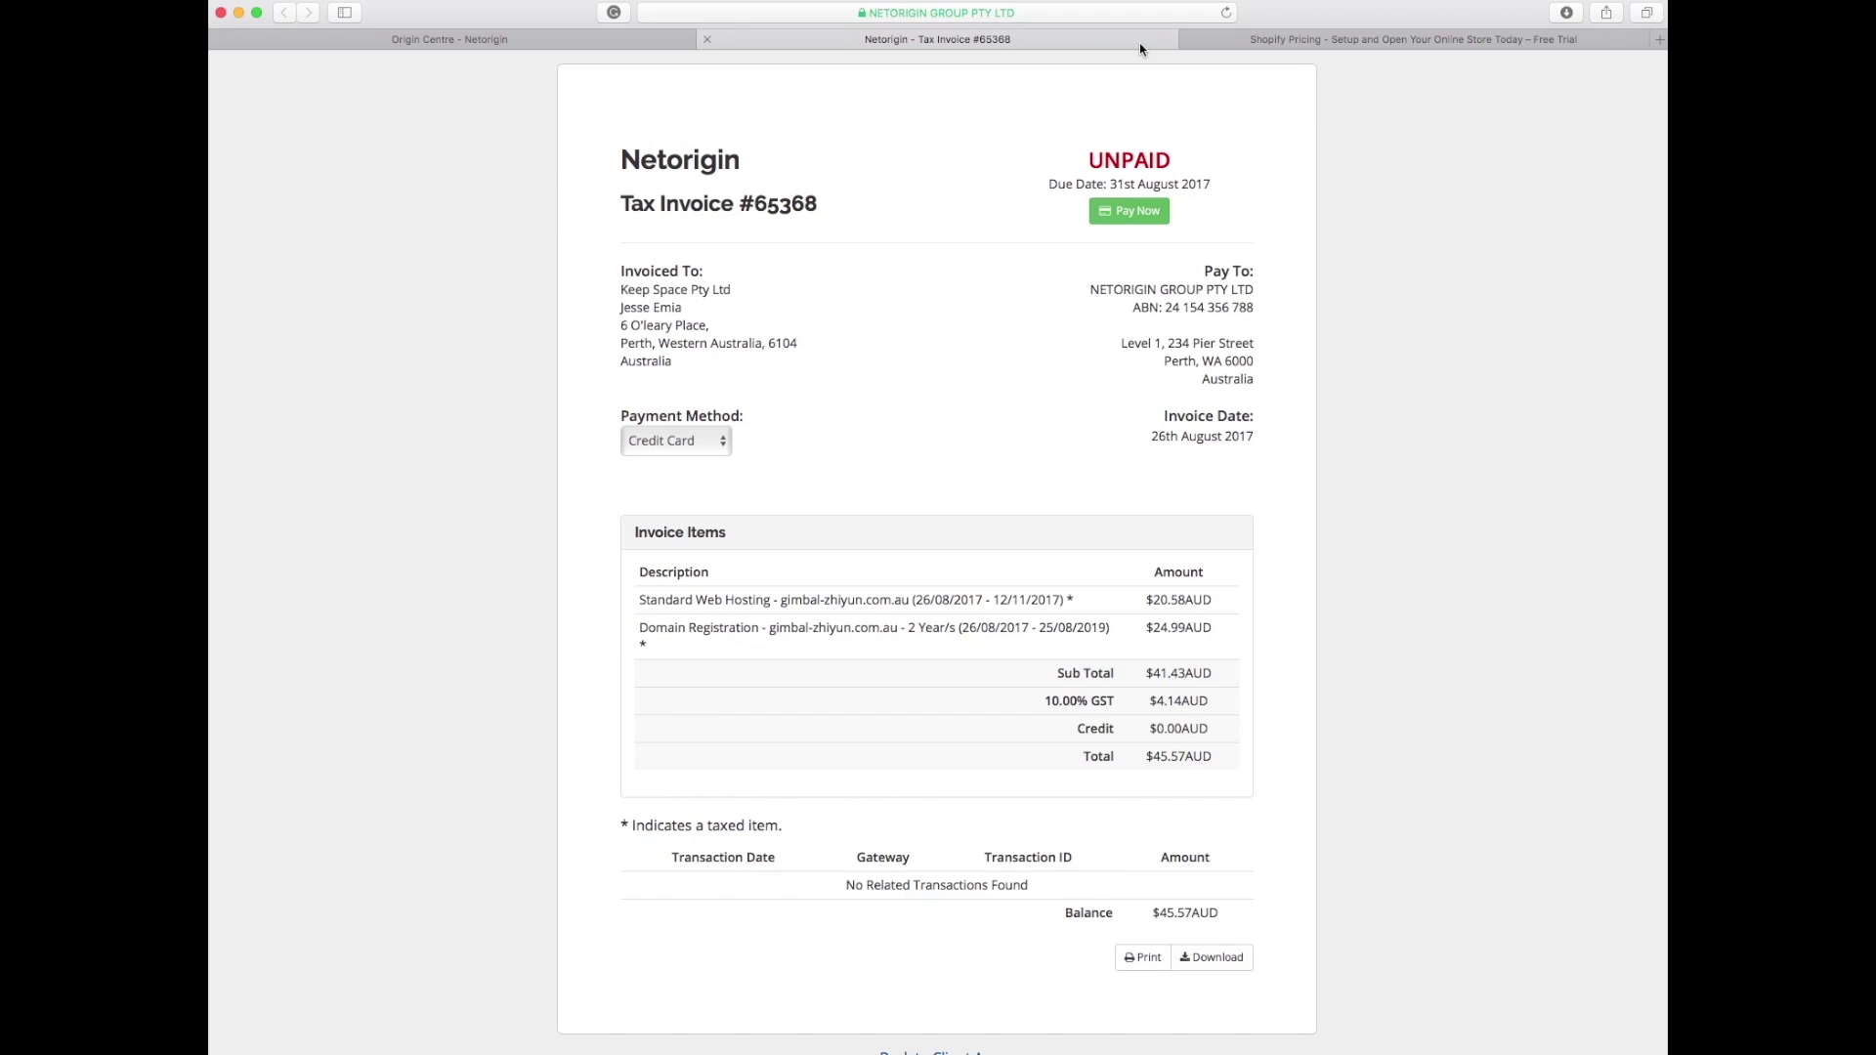
{"action": "left_click", "coordinate": [592, 39]}
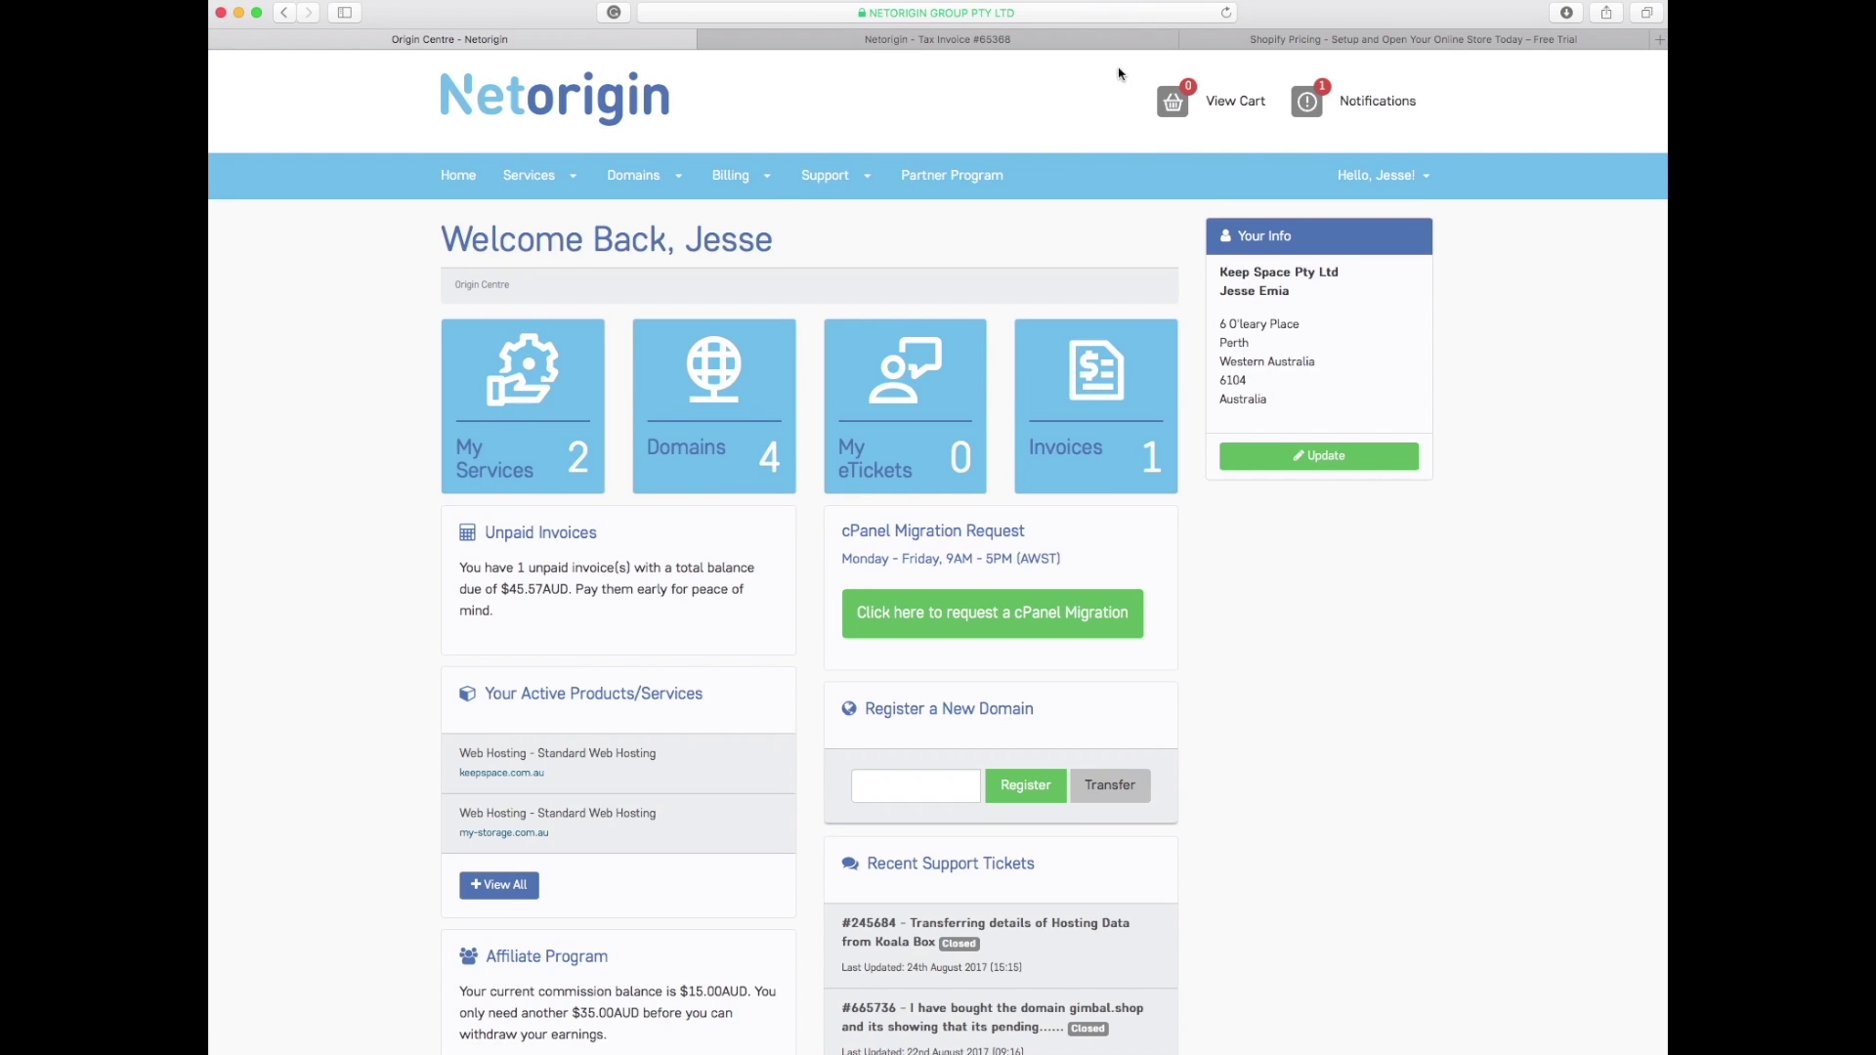
{"action": "left_click", "coordinate": [864, 38]}
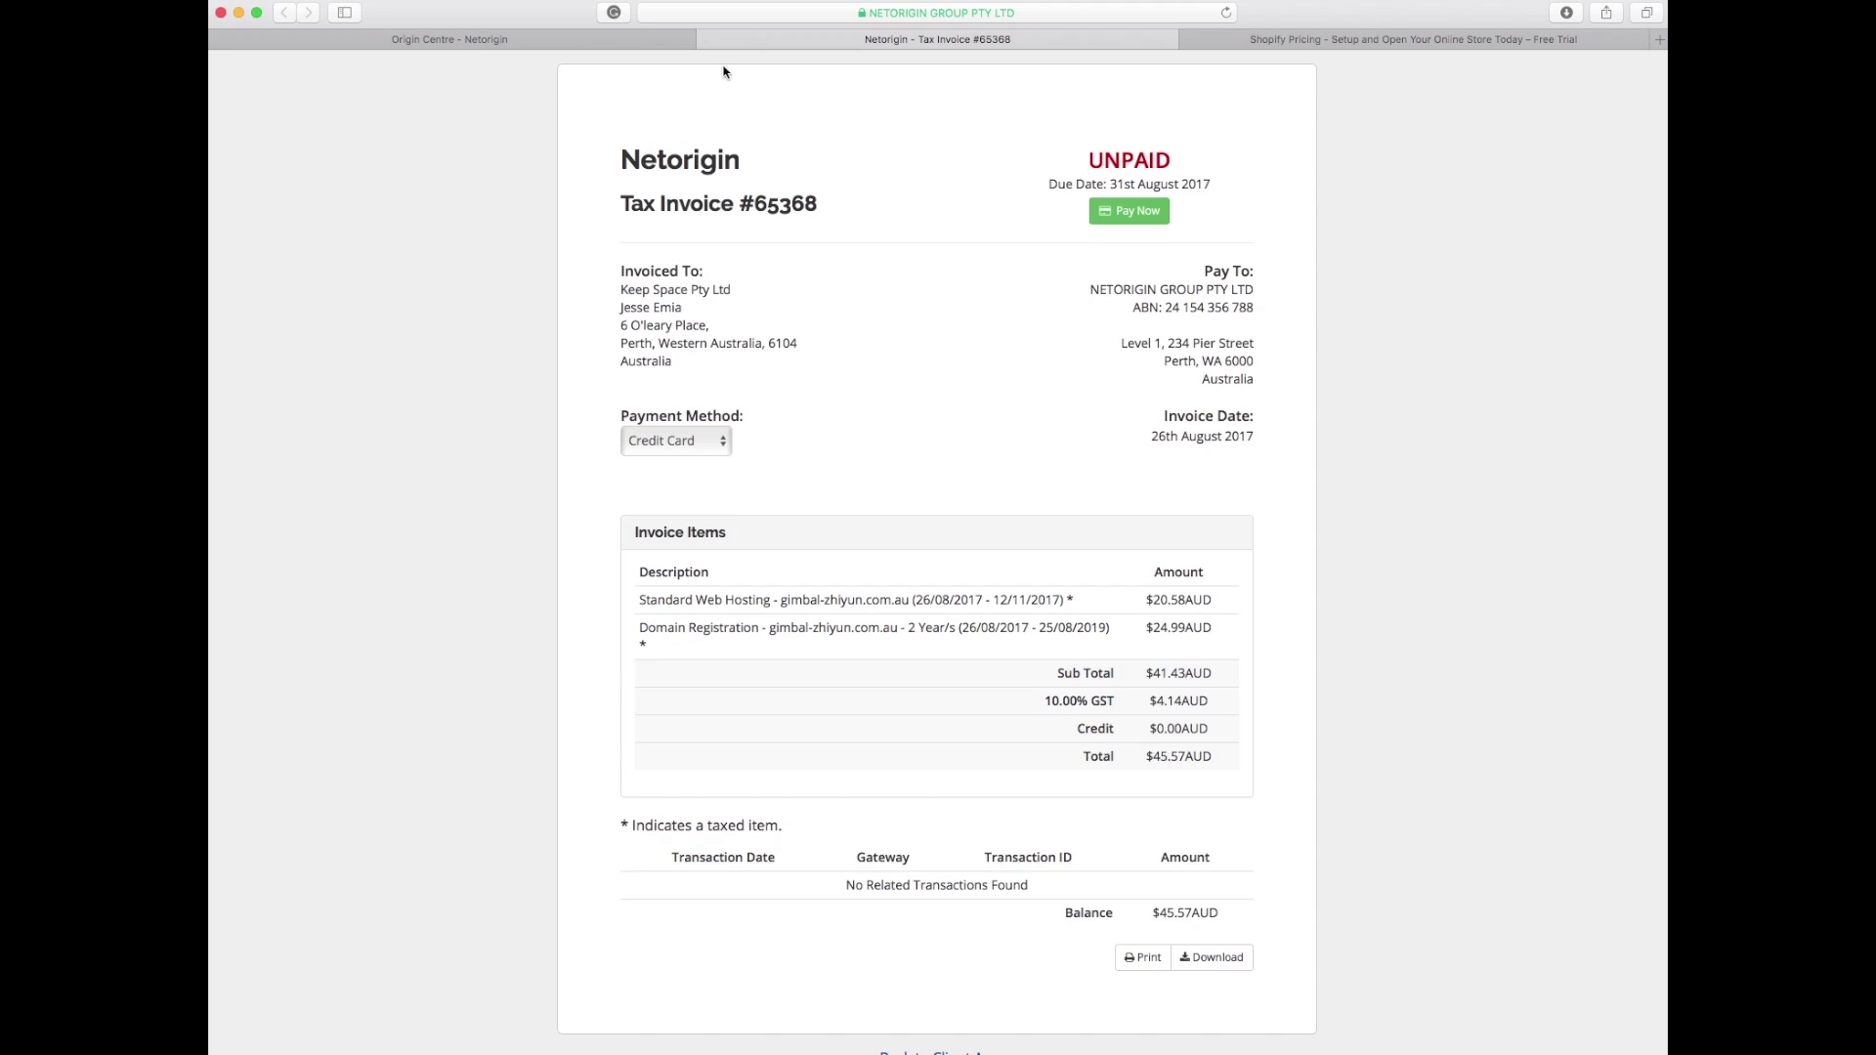
{"action": "left_click", "coordinate": [707, 40]}
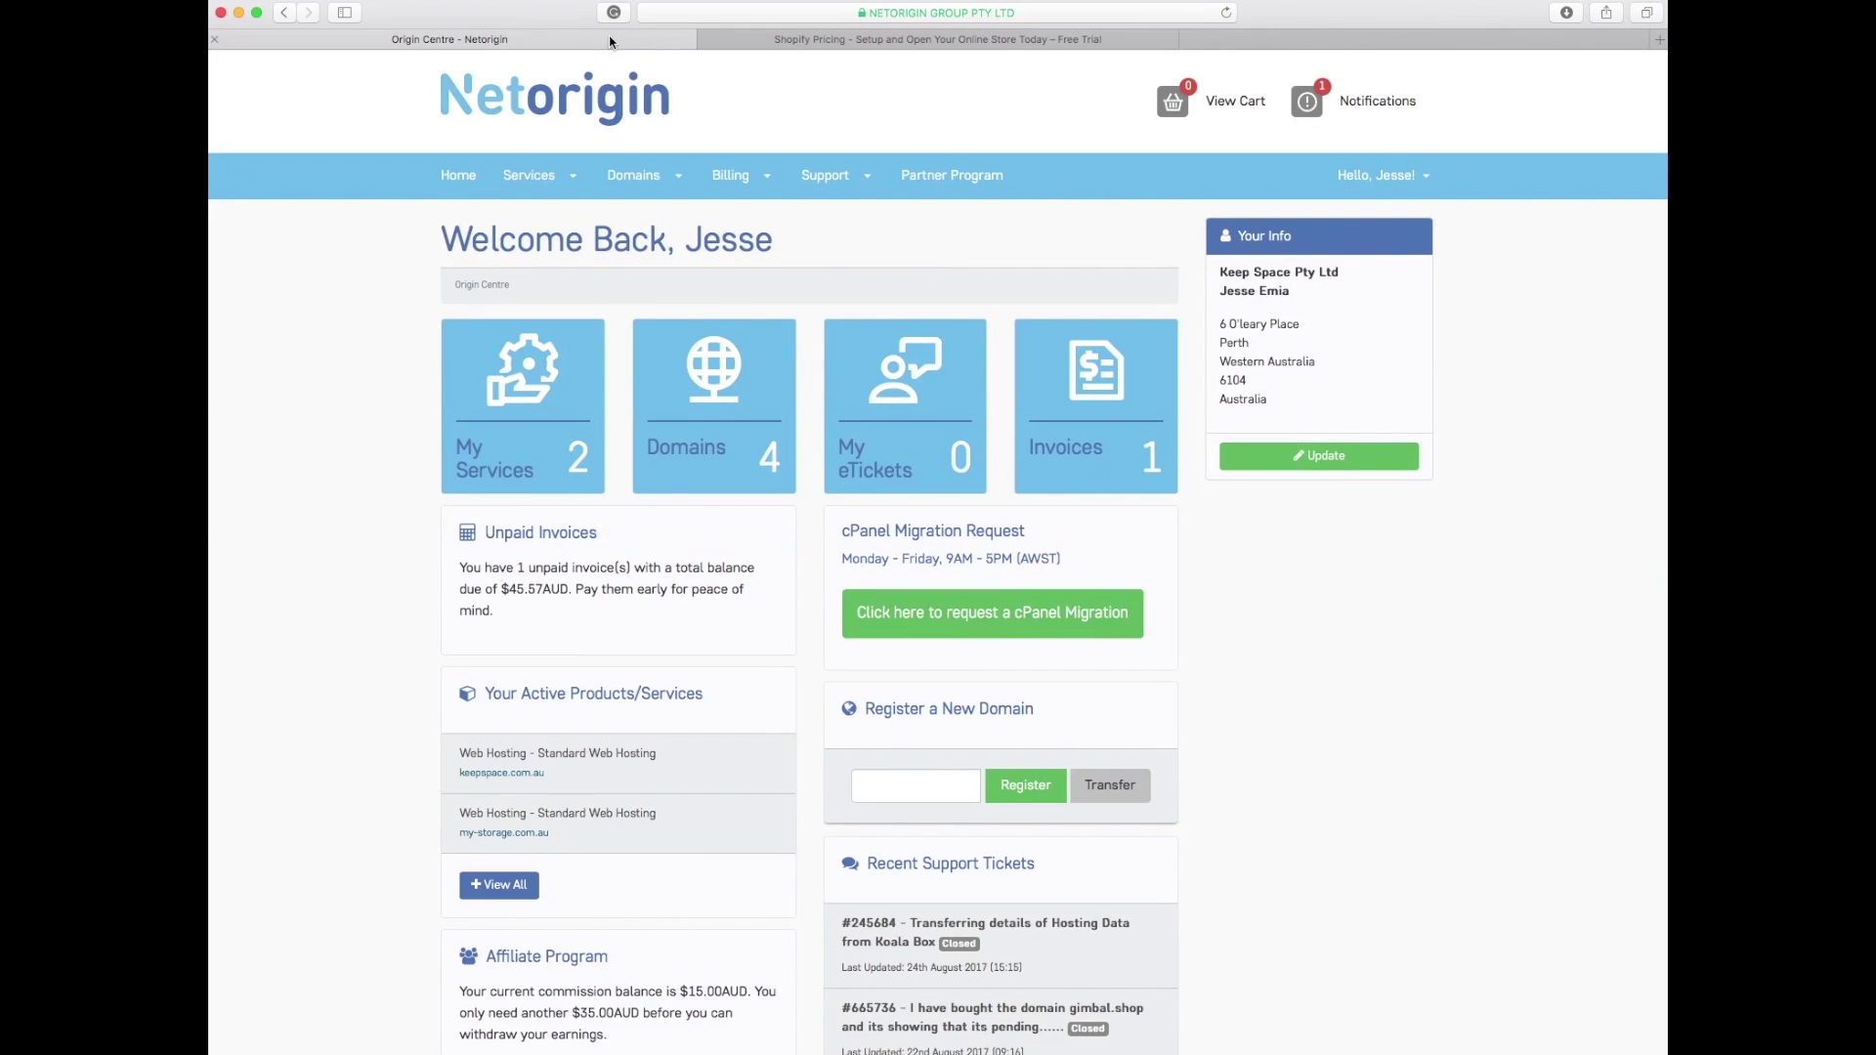
{"action": "left_click", "coordinate": [1107, 399]}
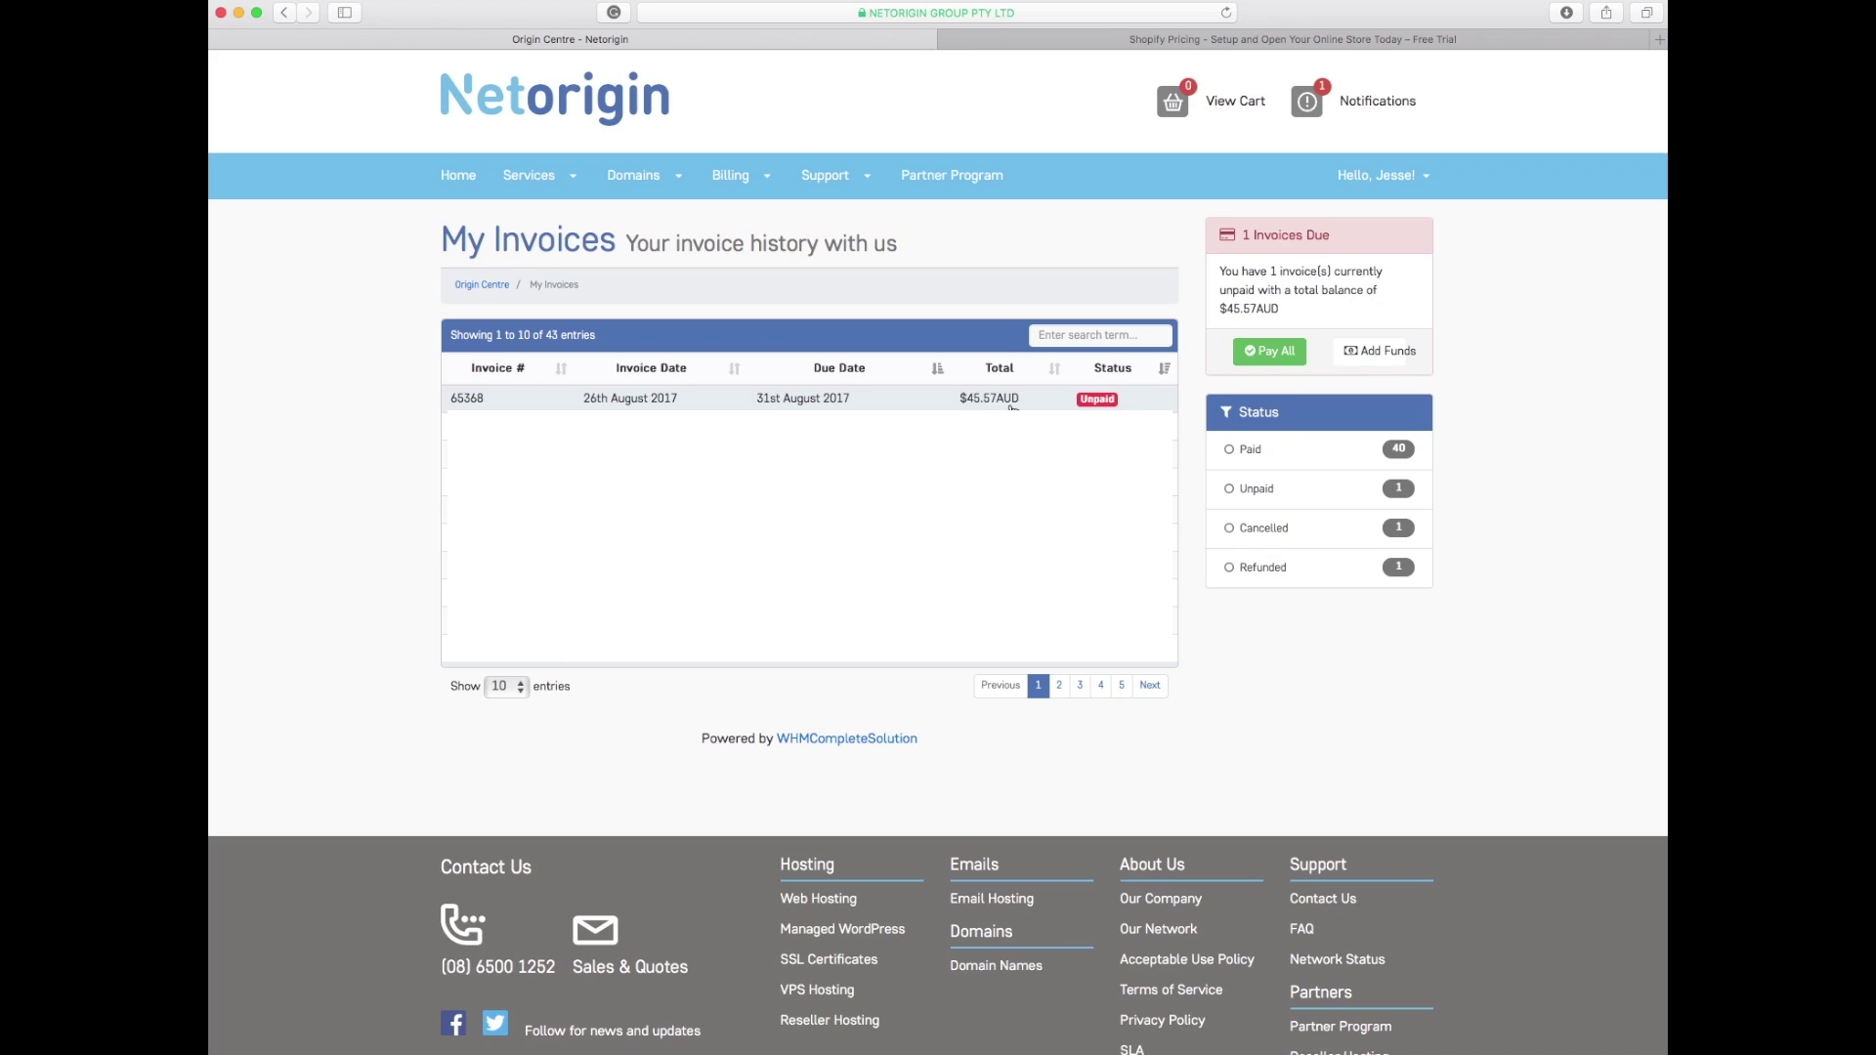
{"action": "left_click", "coordinate": [614, 402]}
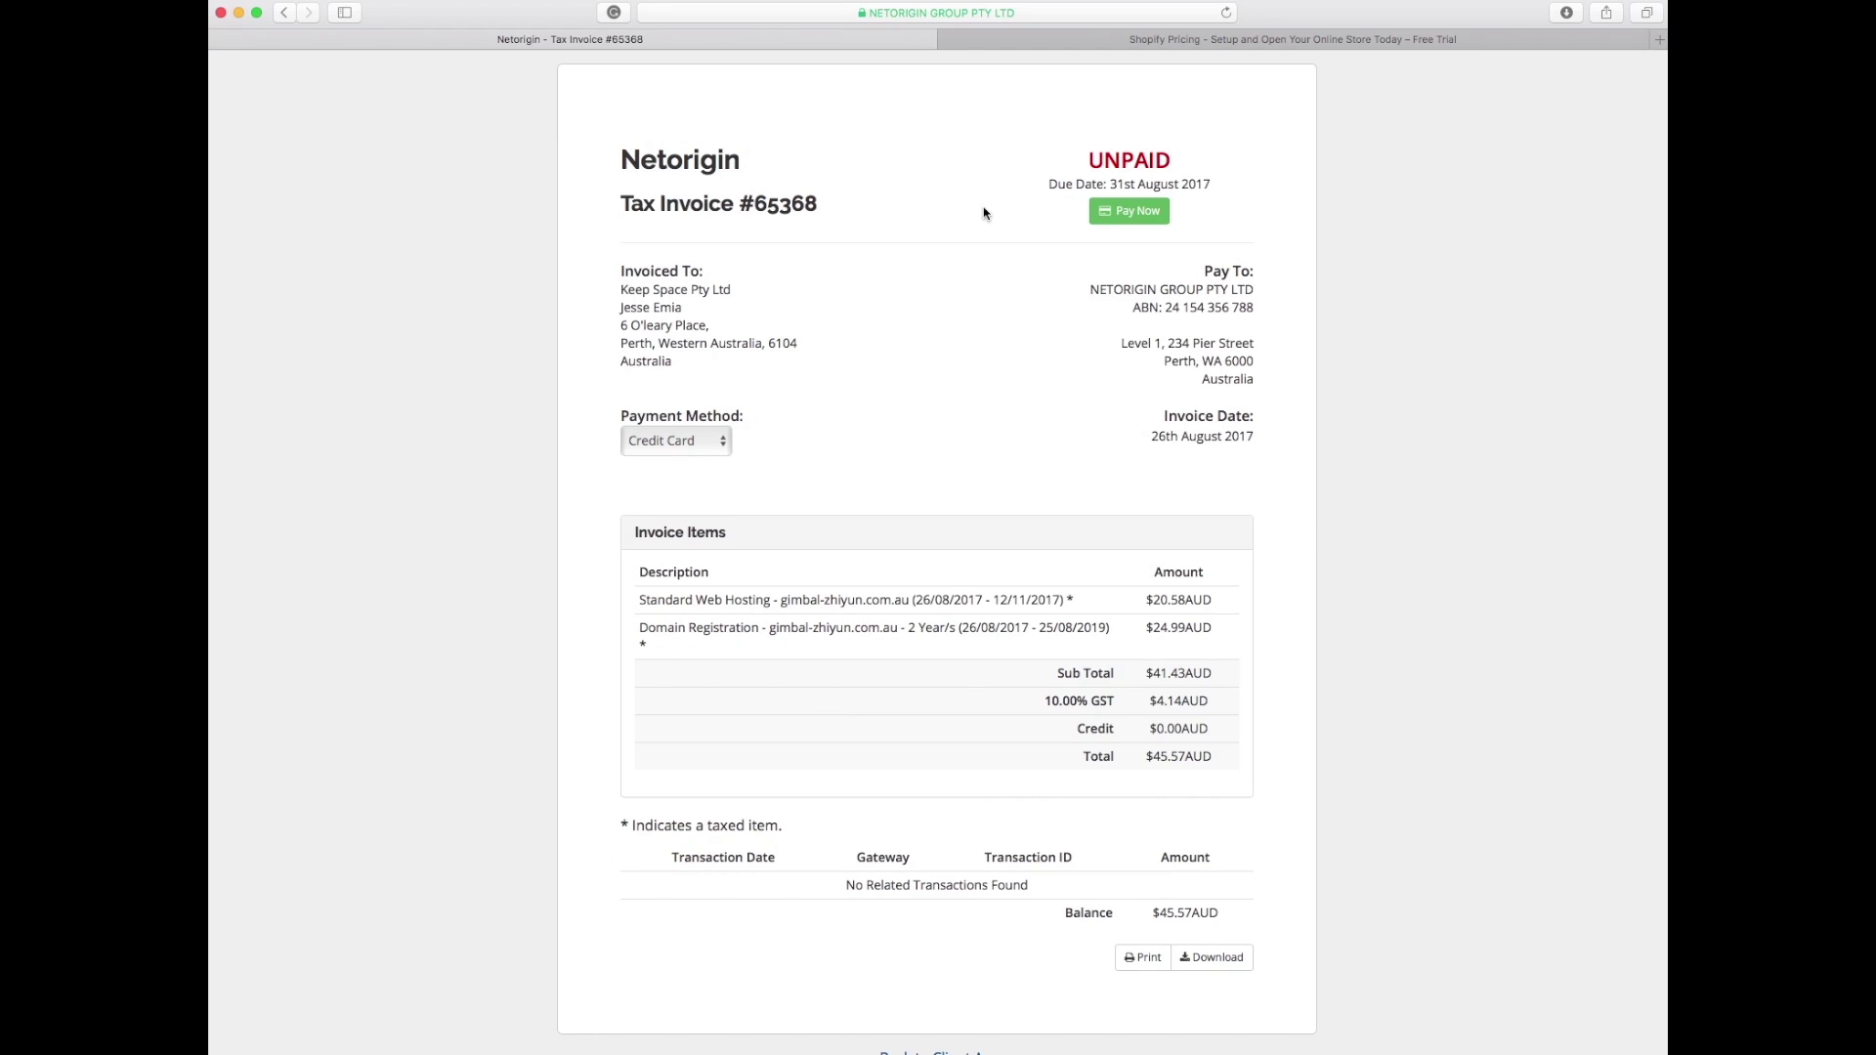
Start payment of the unpaid $45.57AUD invoice 65368 with Pay Now.
{"action": "left_click", "coordinate": [1134, 212]}
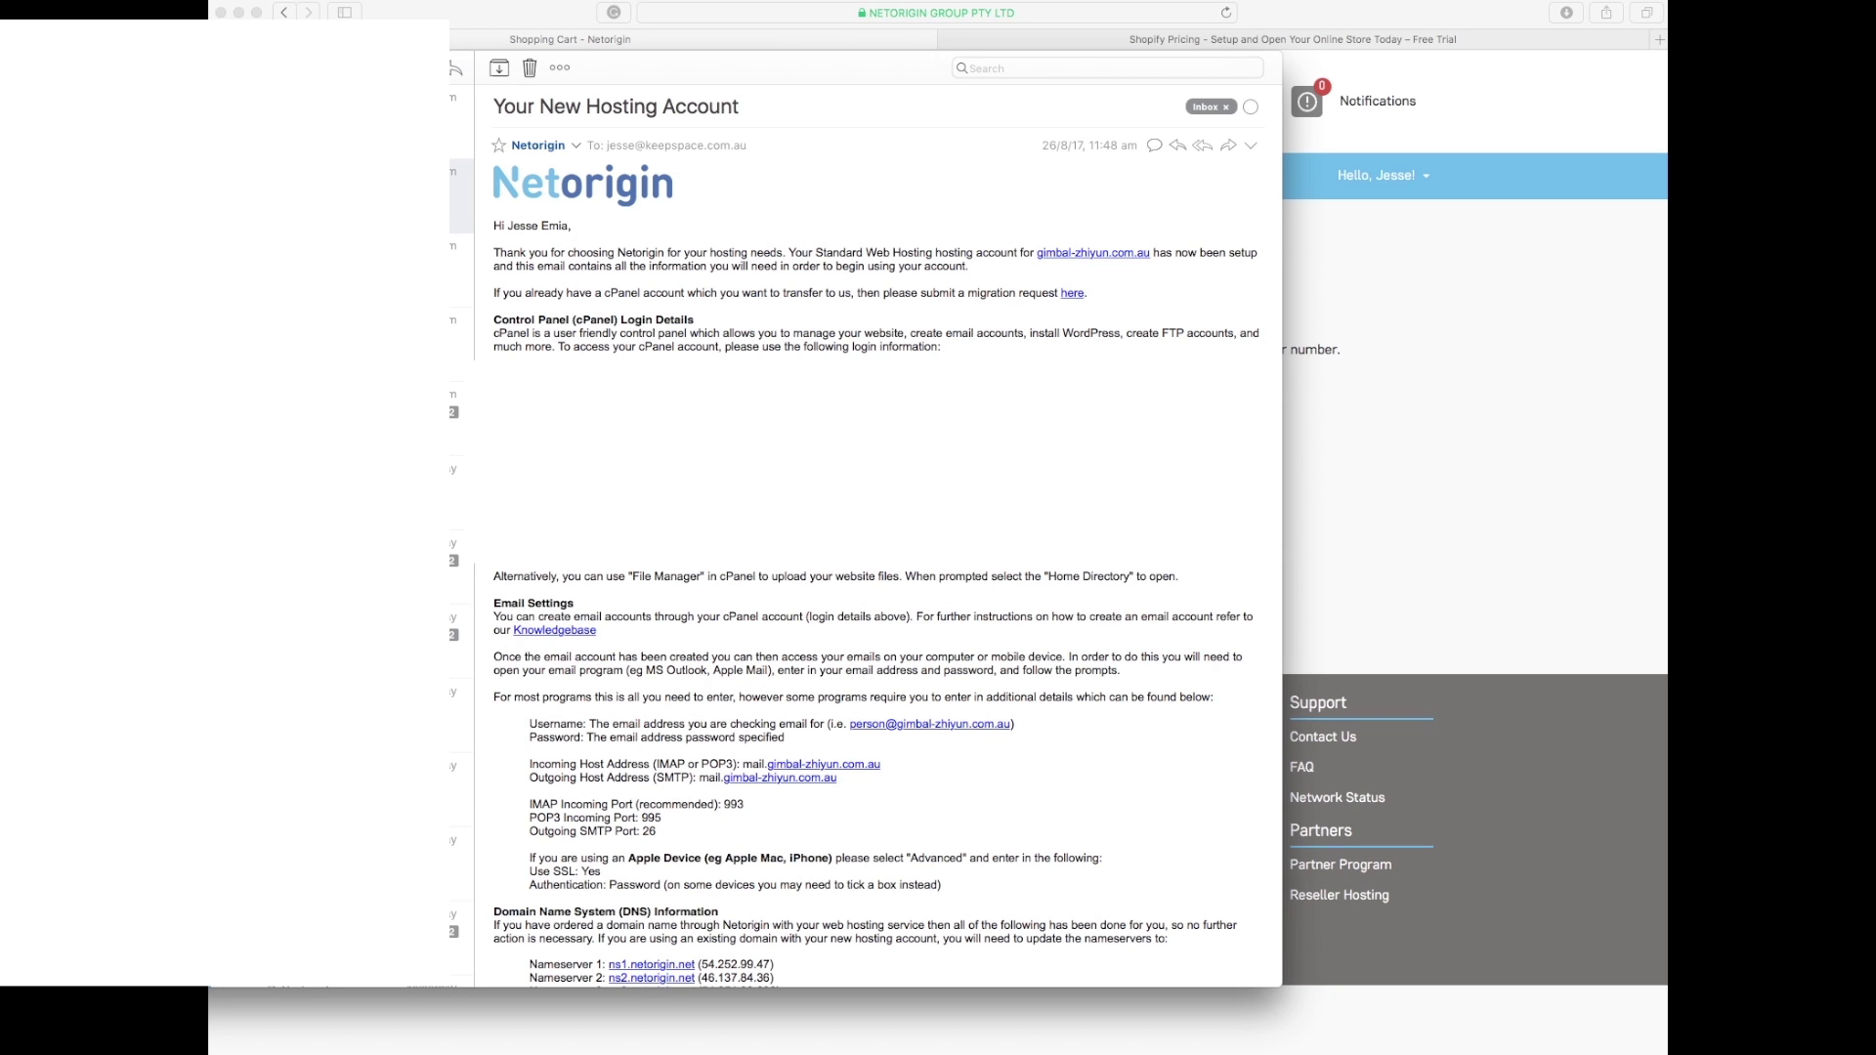
Read the hosting account email, selecting its control panel login, email settings and nameserver details.
{"action": "scroll", "coordinate": [736, 633], "scroll_direction": "down", "scroll_amount": 5}
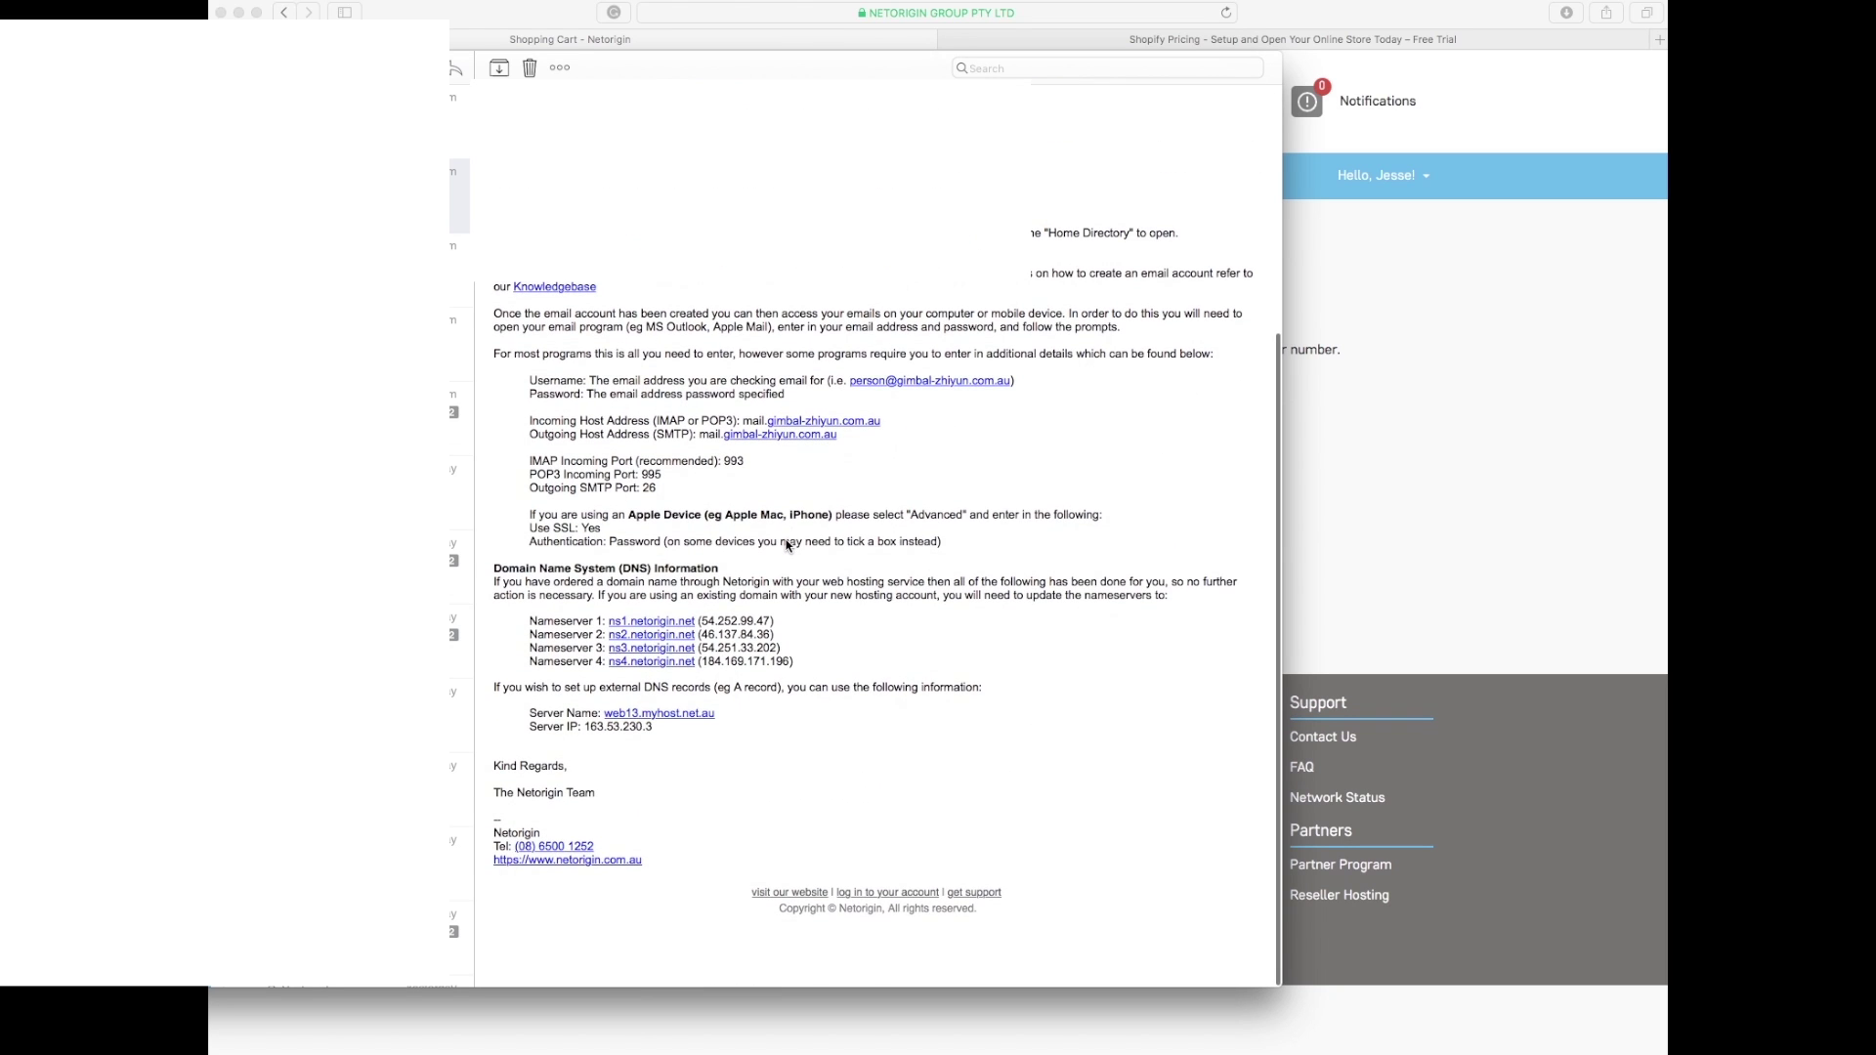
{"action": "scroll", "coordinate": [730, 618], "scroll_direction": "up", "scroll_amount": 5}
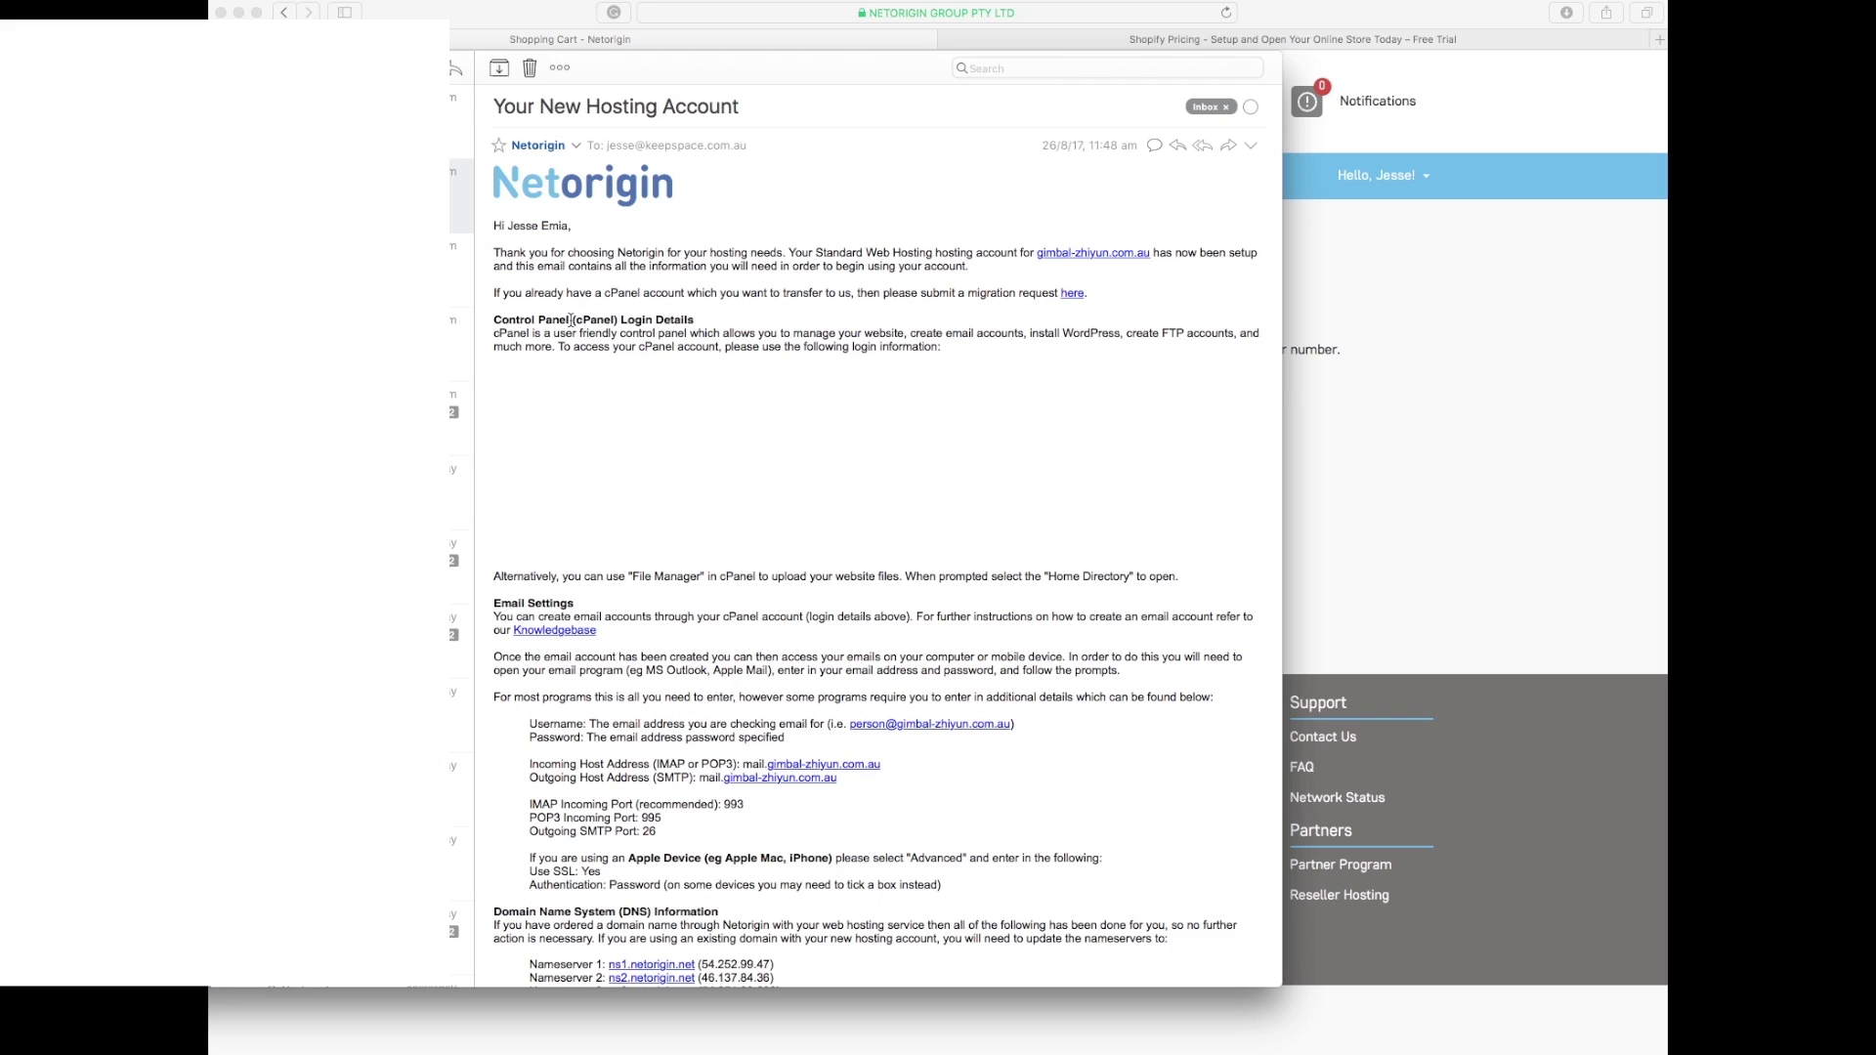
{"action": "left_click_drag", "start_coordinate": [598, 363], "coordinate": [626, 386]}
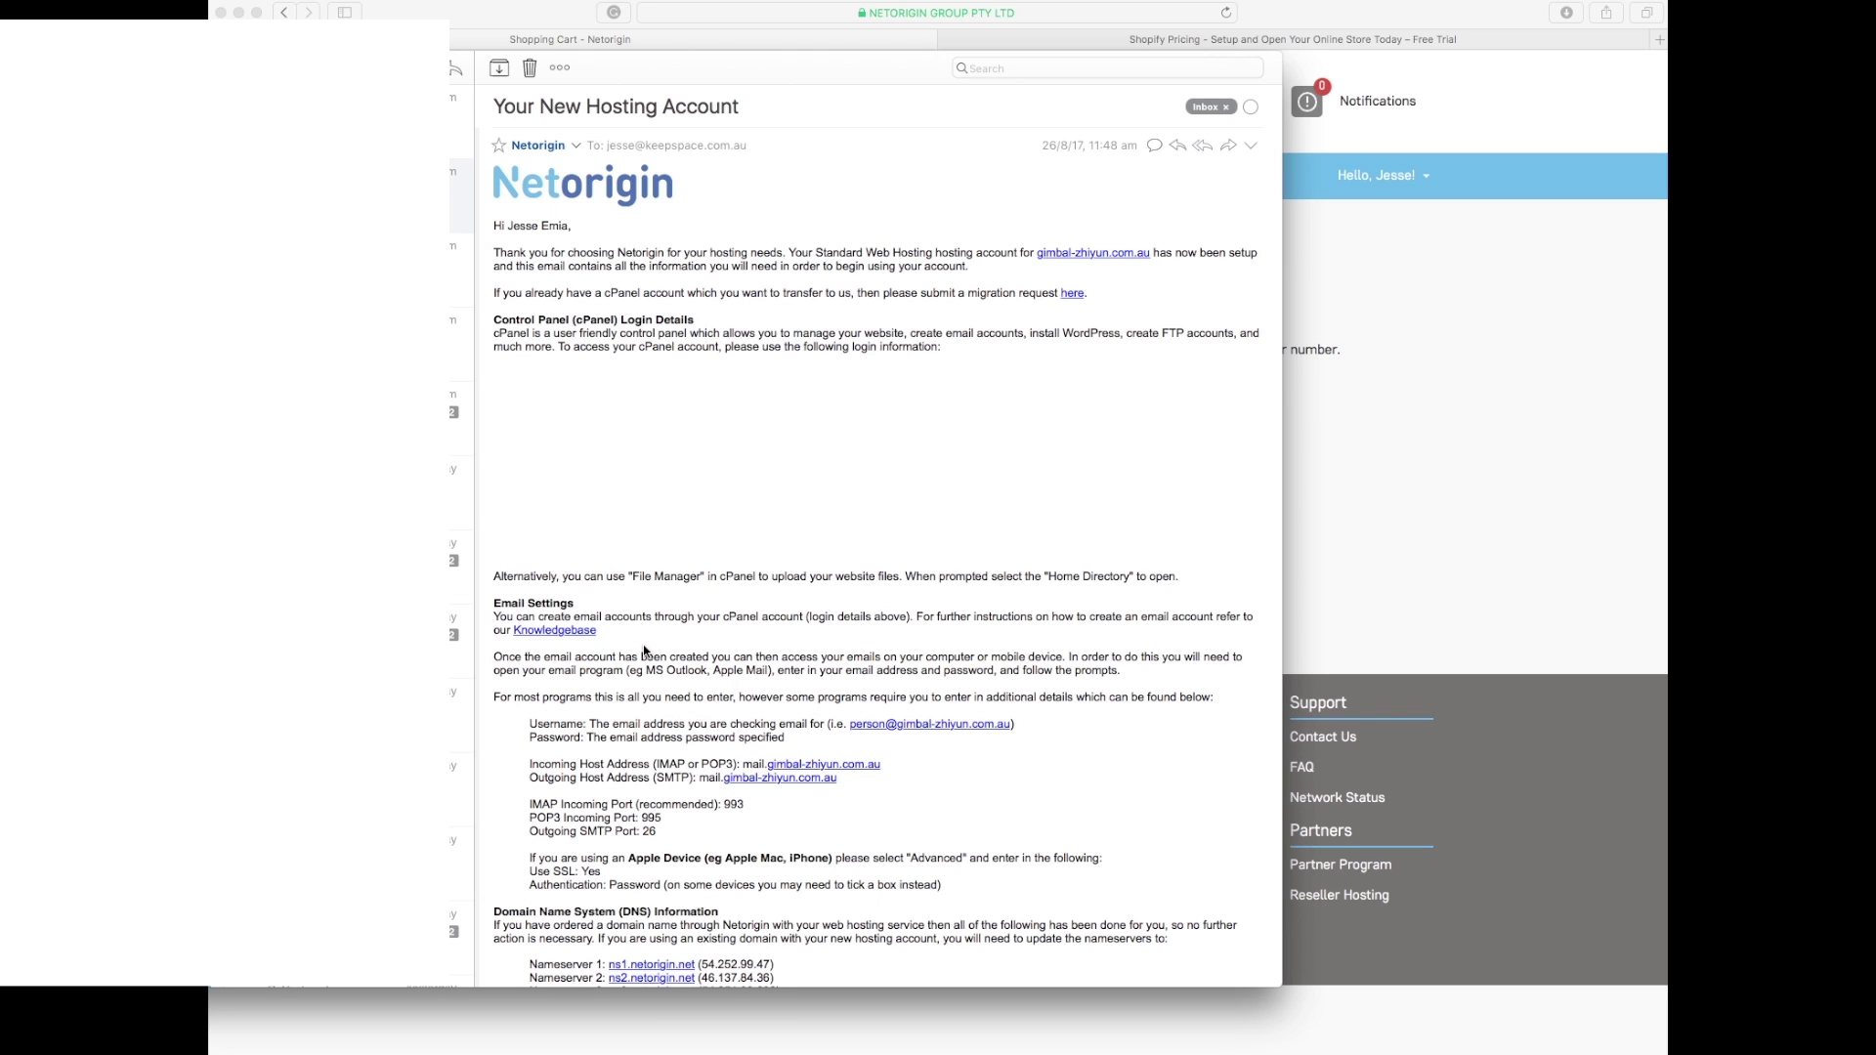
{"action": "scroll", "coordinate": [630, 696], "scroll_direction": "down", "scroll_amount": 5}
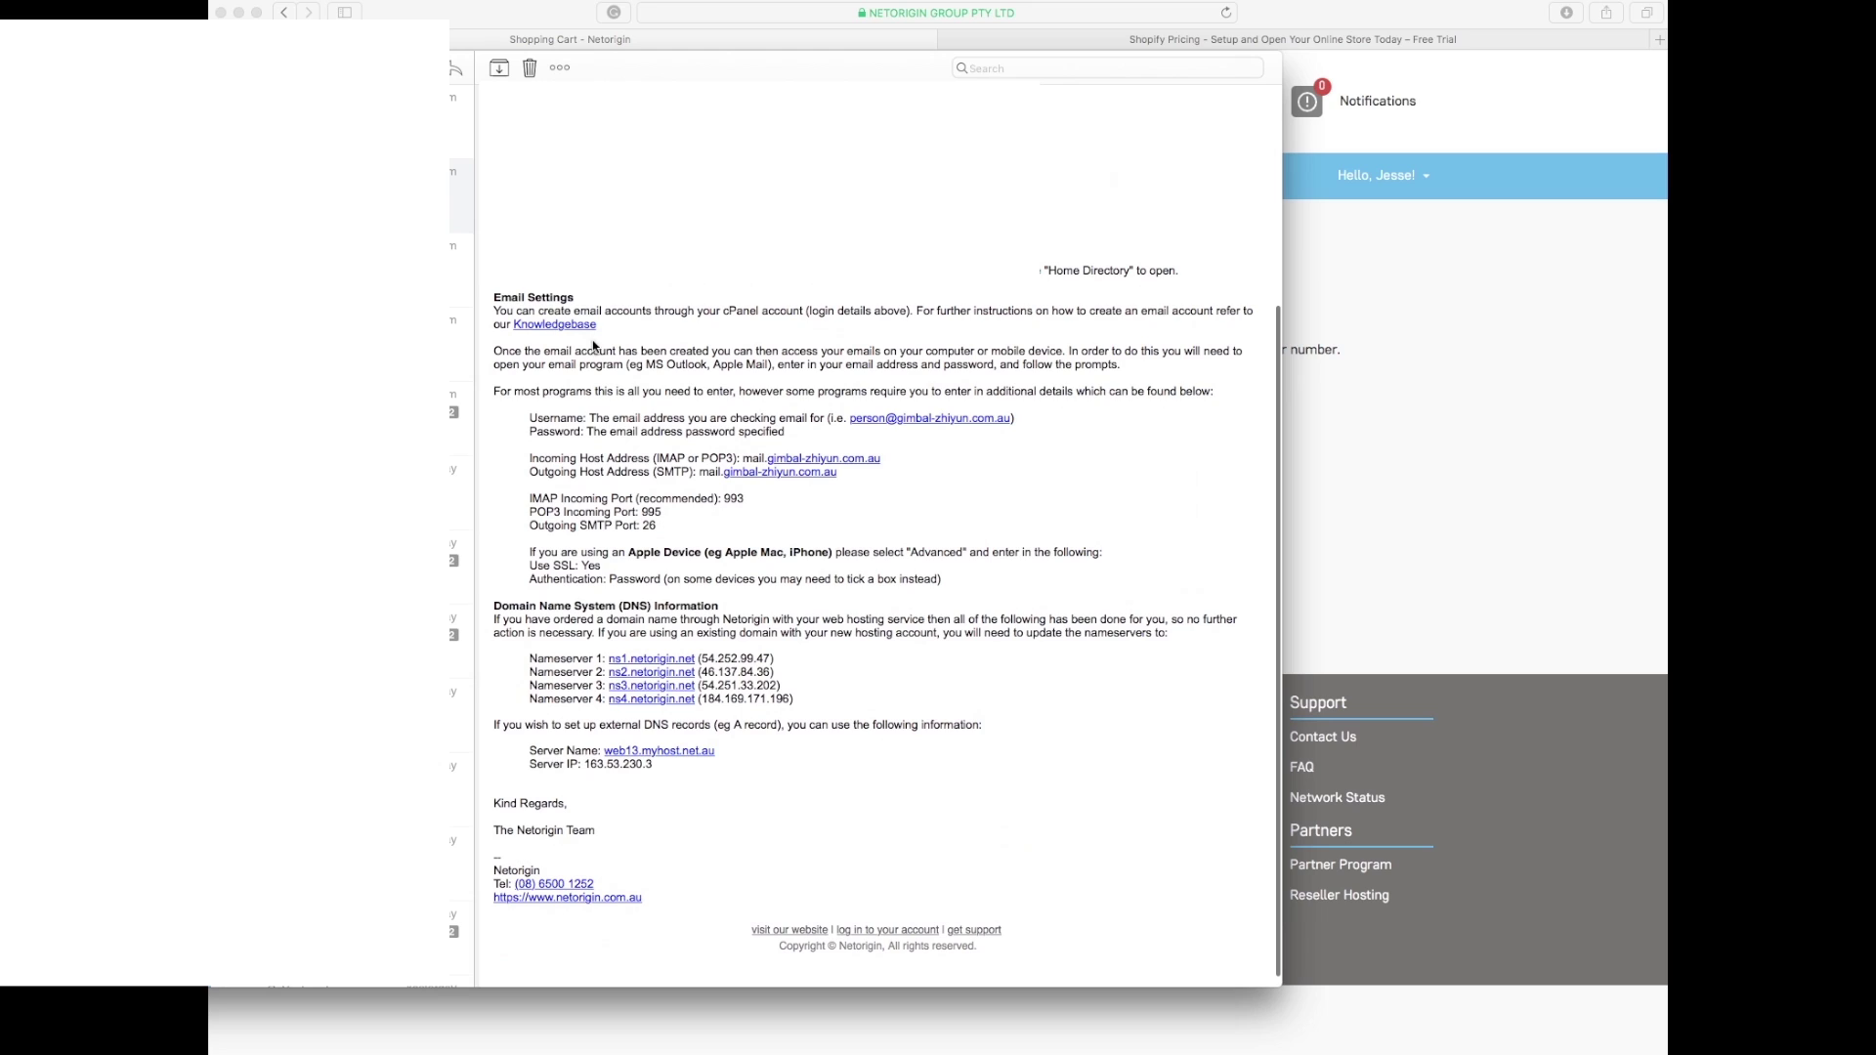
{"action": "left_click_drag", "start_coordinate": [495, 296], "coordinate": [1122, 593]}
{"action": "left_click_drag", "start_coordinate": [496, 605], "coordinate": [631, 657]}
Leave Mail and open My Domains from the client area, showing gimbal-zhiyun.com.au Active.
{"action": "key", "text": "super+Tab"}
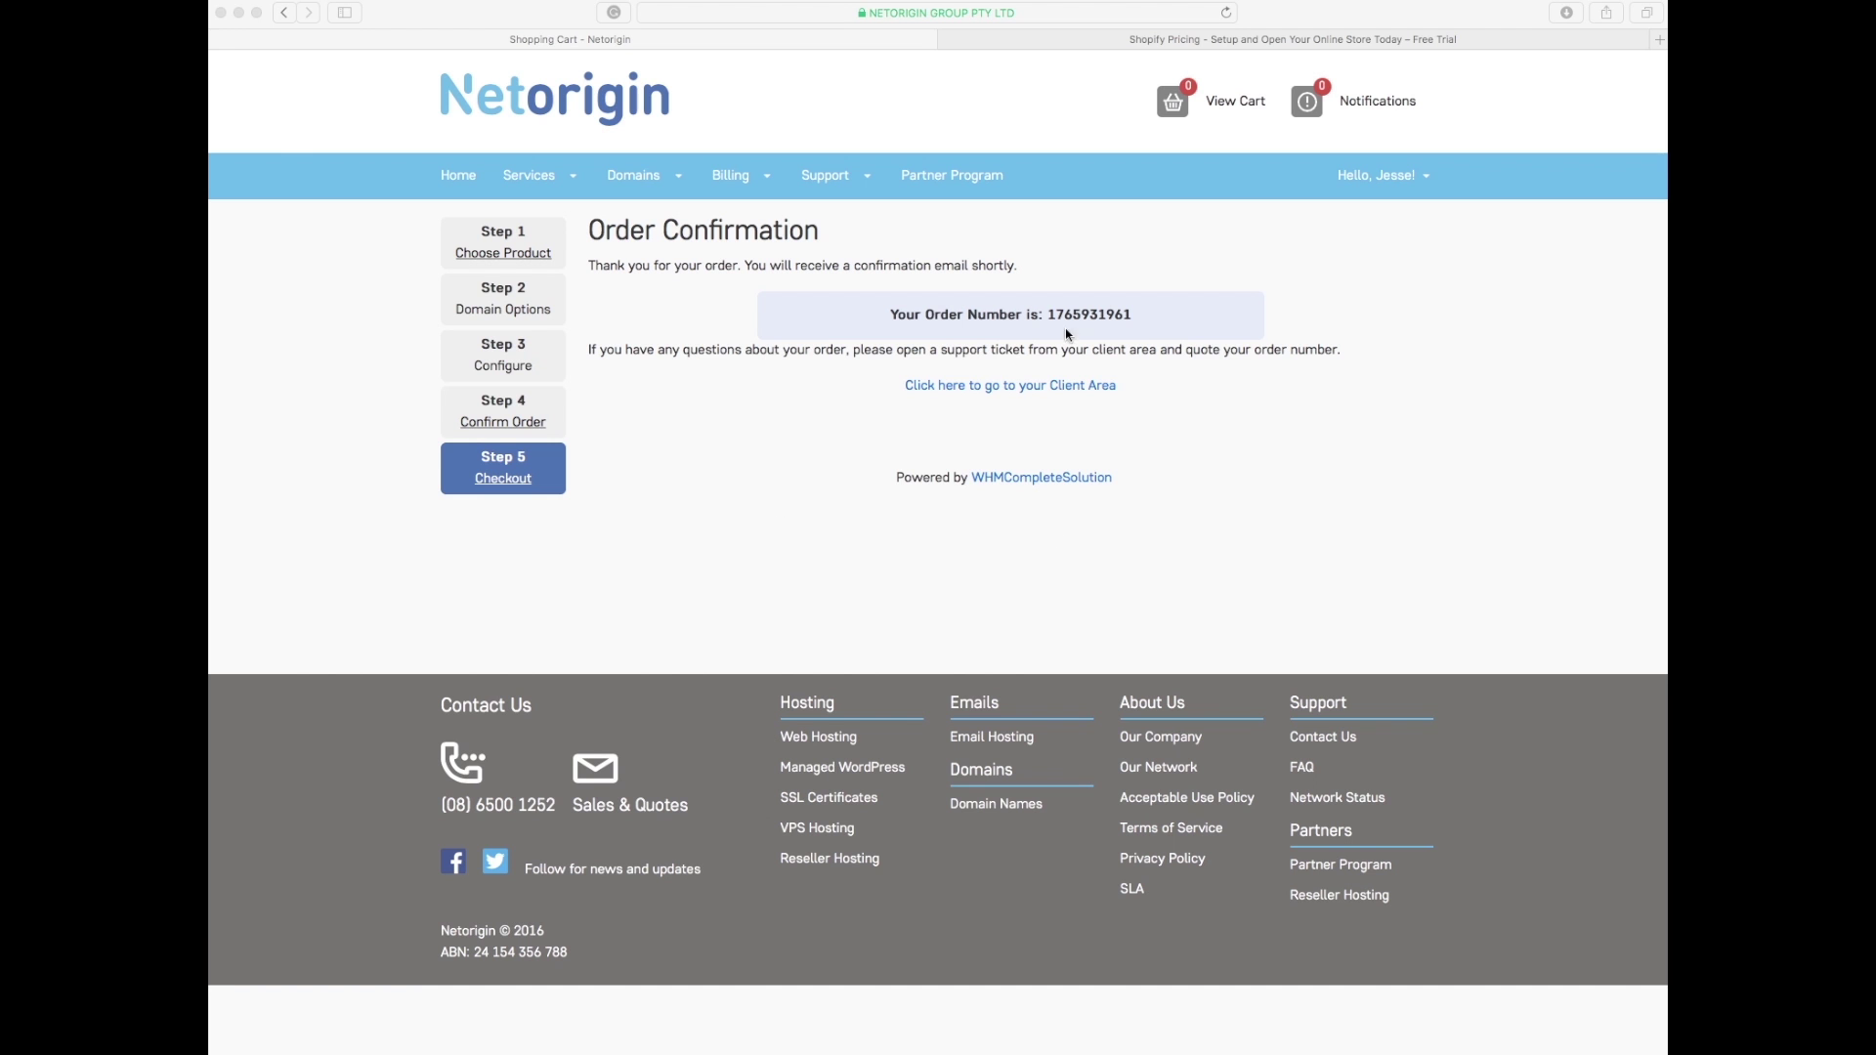
{"action": "left_click", "coordinate": [944, 389]}
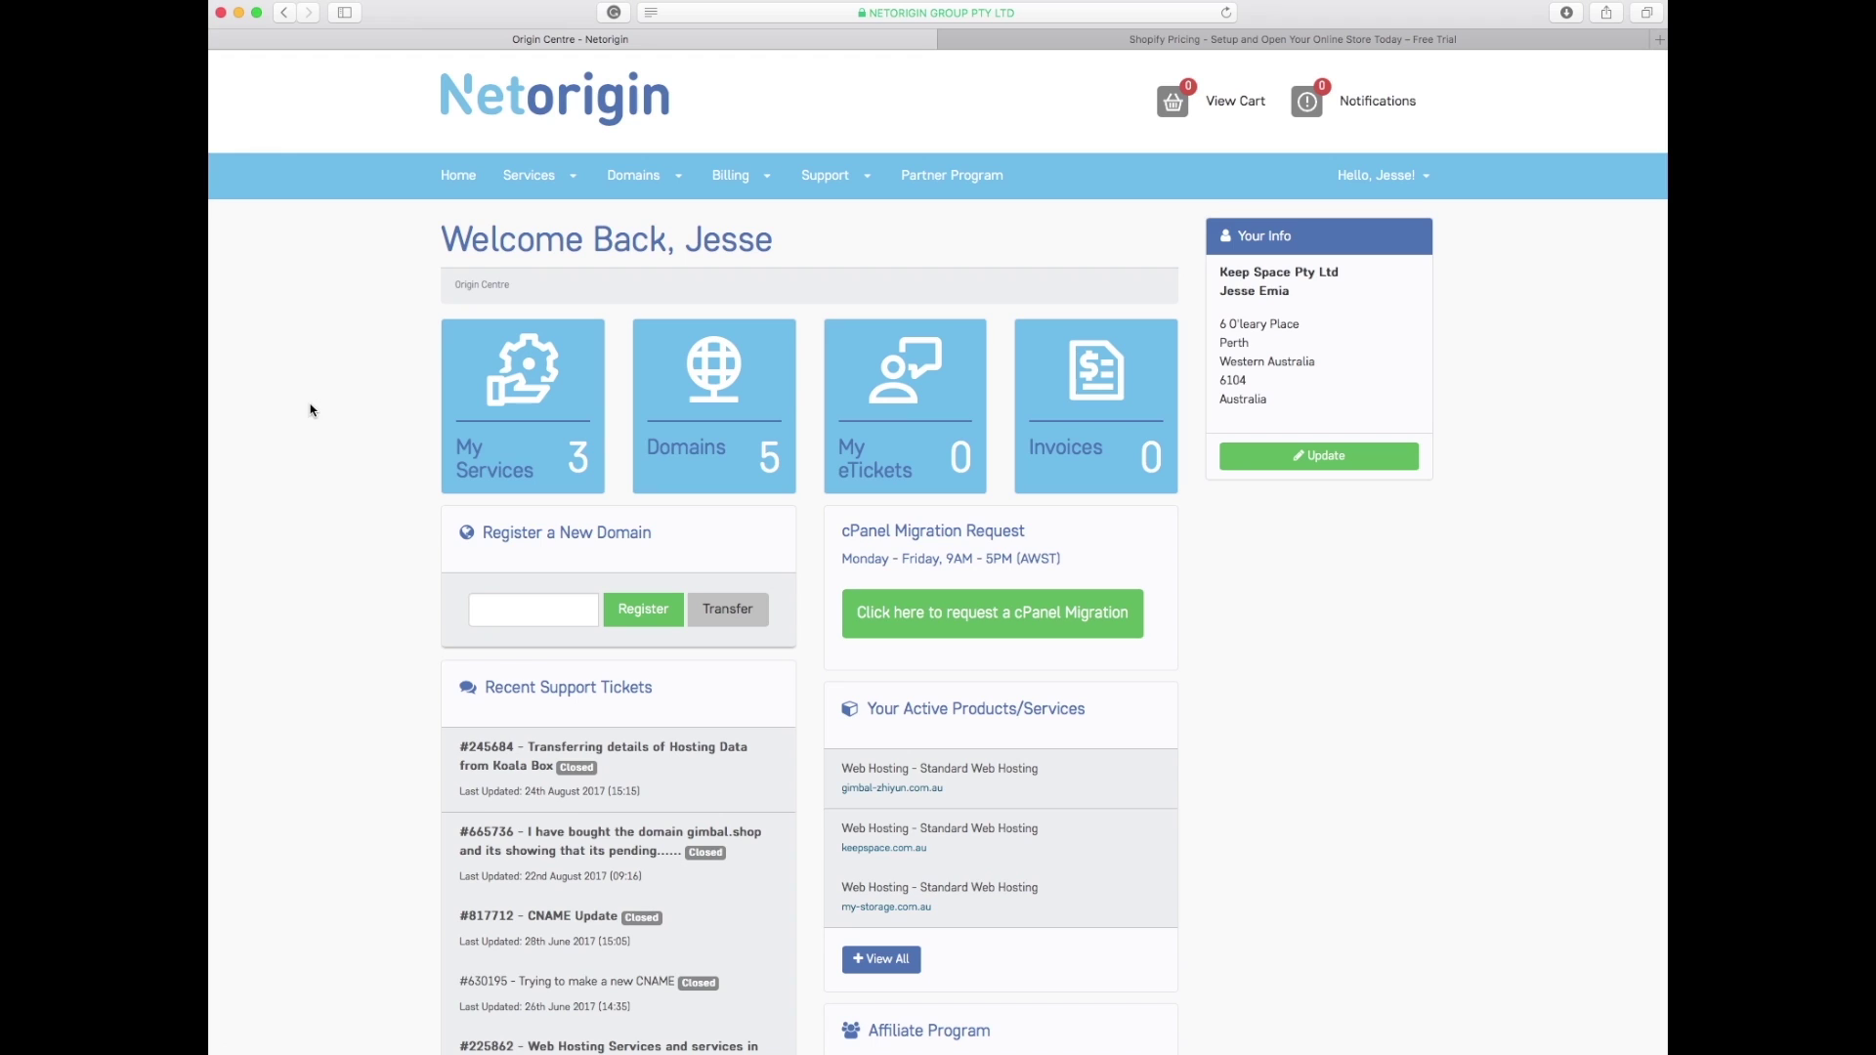
{"action": "left_click", "coordinate": [675, 445]}
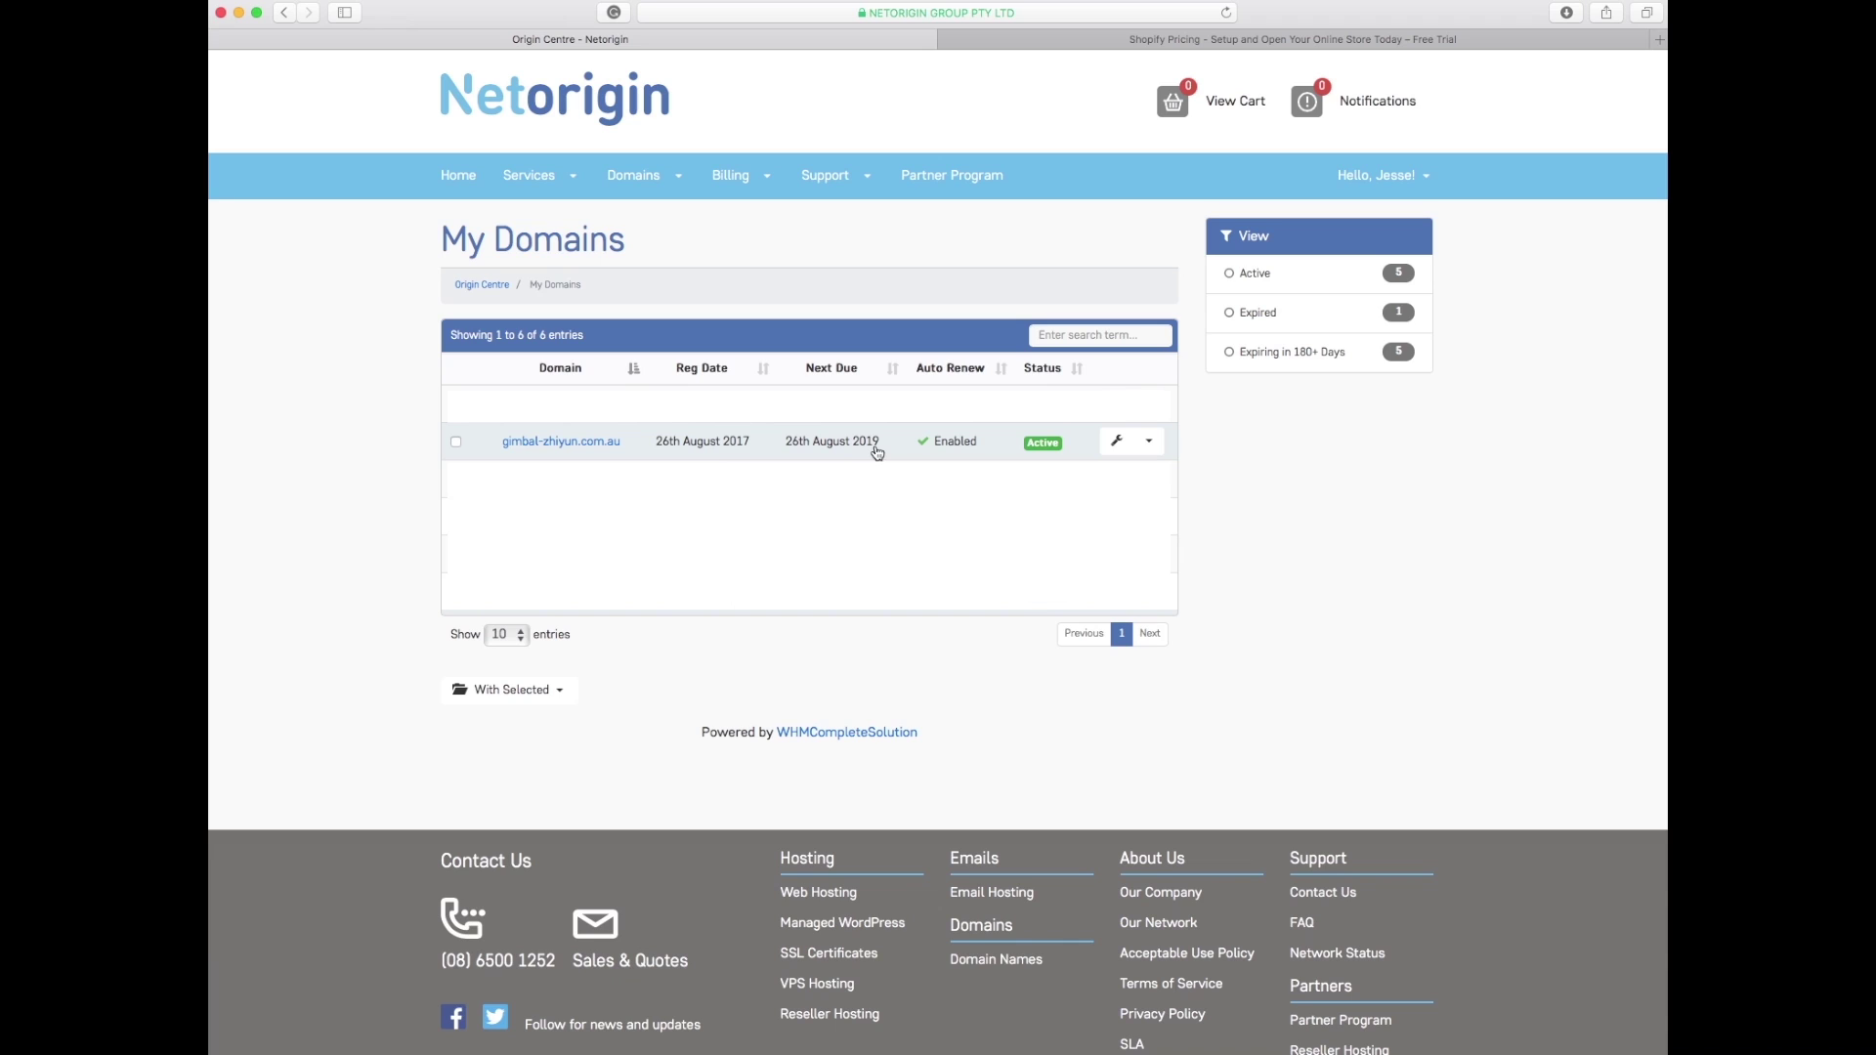
Open My Services and launch gimbal-zhiyun.com.au in a new tab, showing its 'Index of /' listing.
{"action": "left_click", "coordinate": [536, 175]}
{"action": "left_click", "coordinate": [539, 228]}
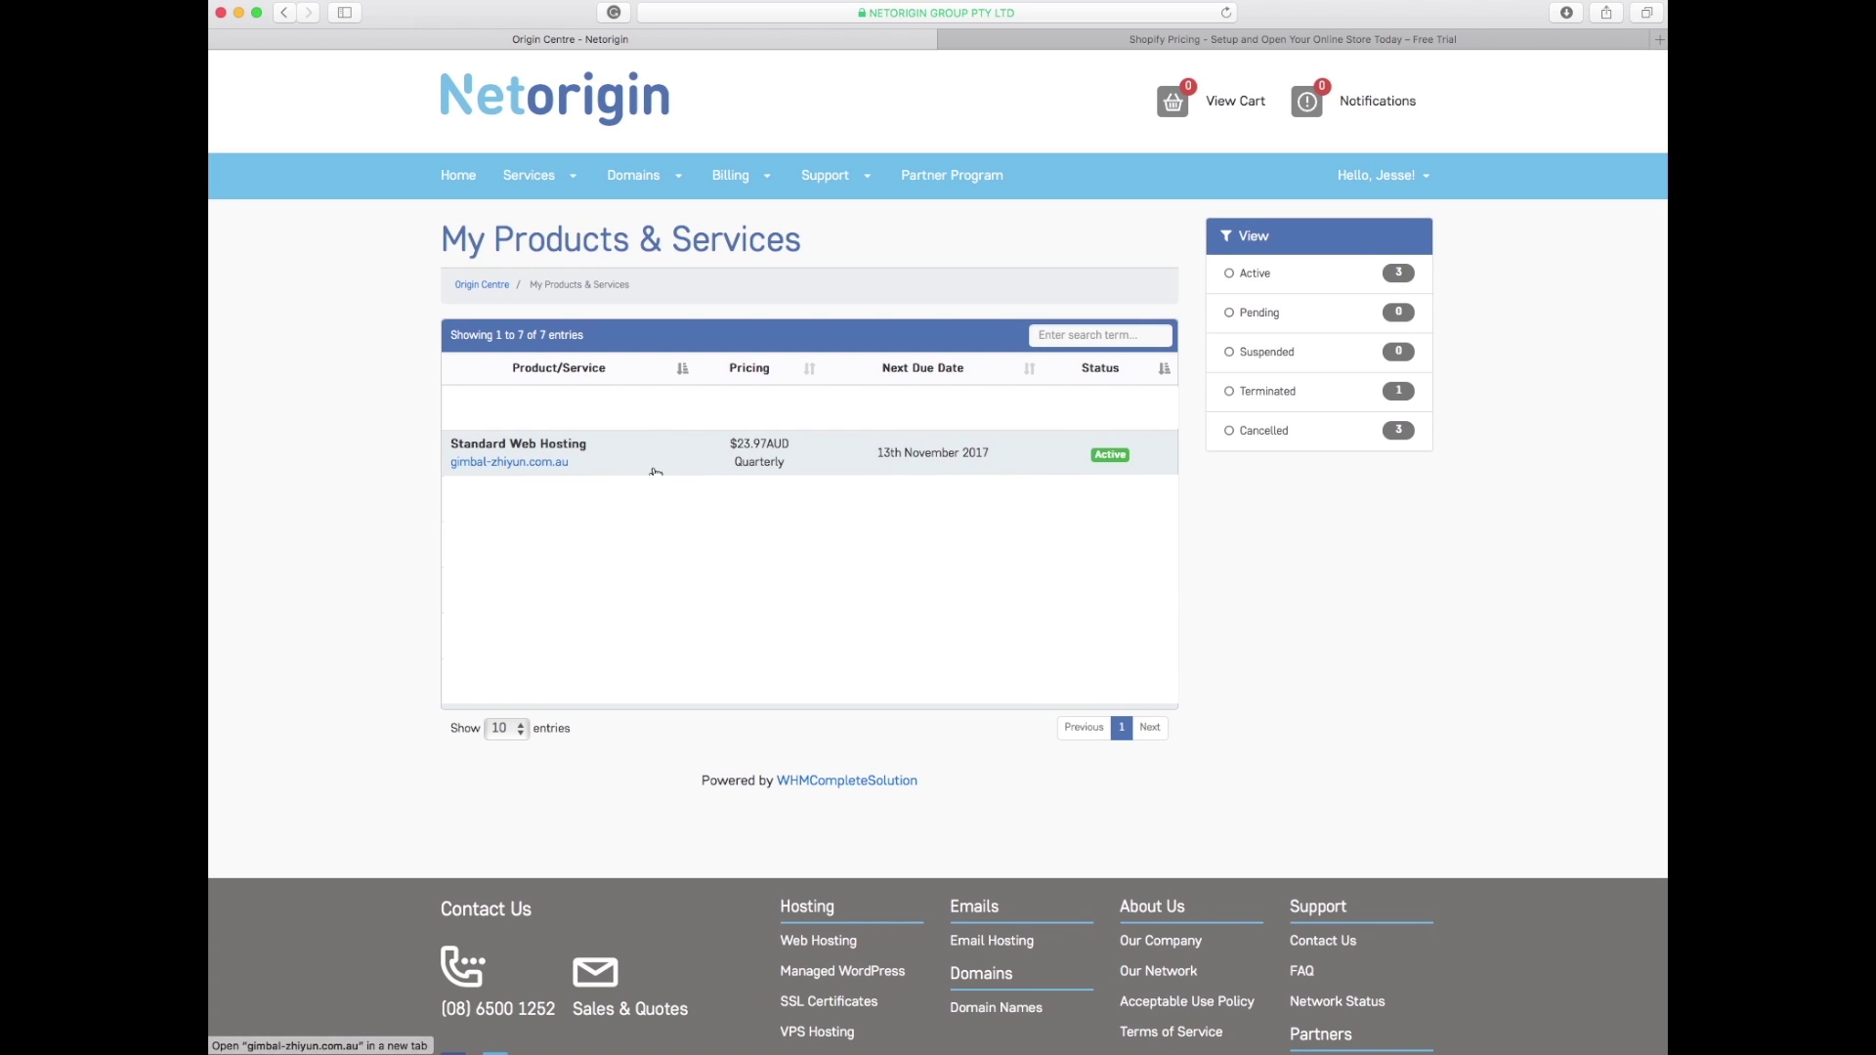
{"action": "left_click", "coordinate": [1275, 628]}
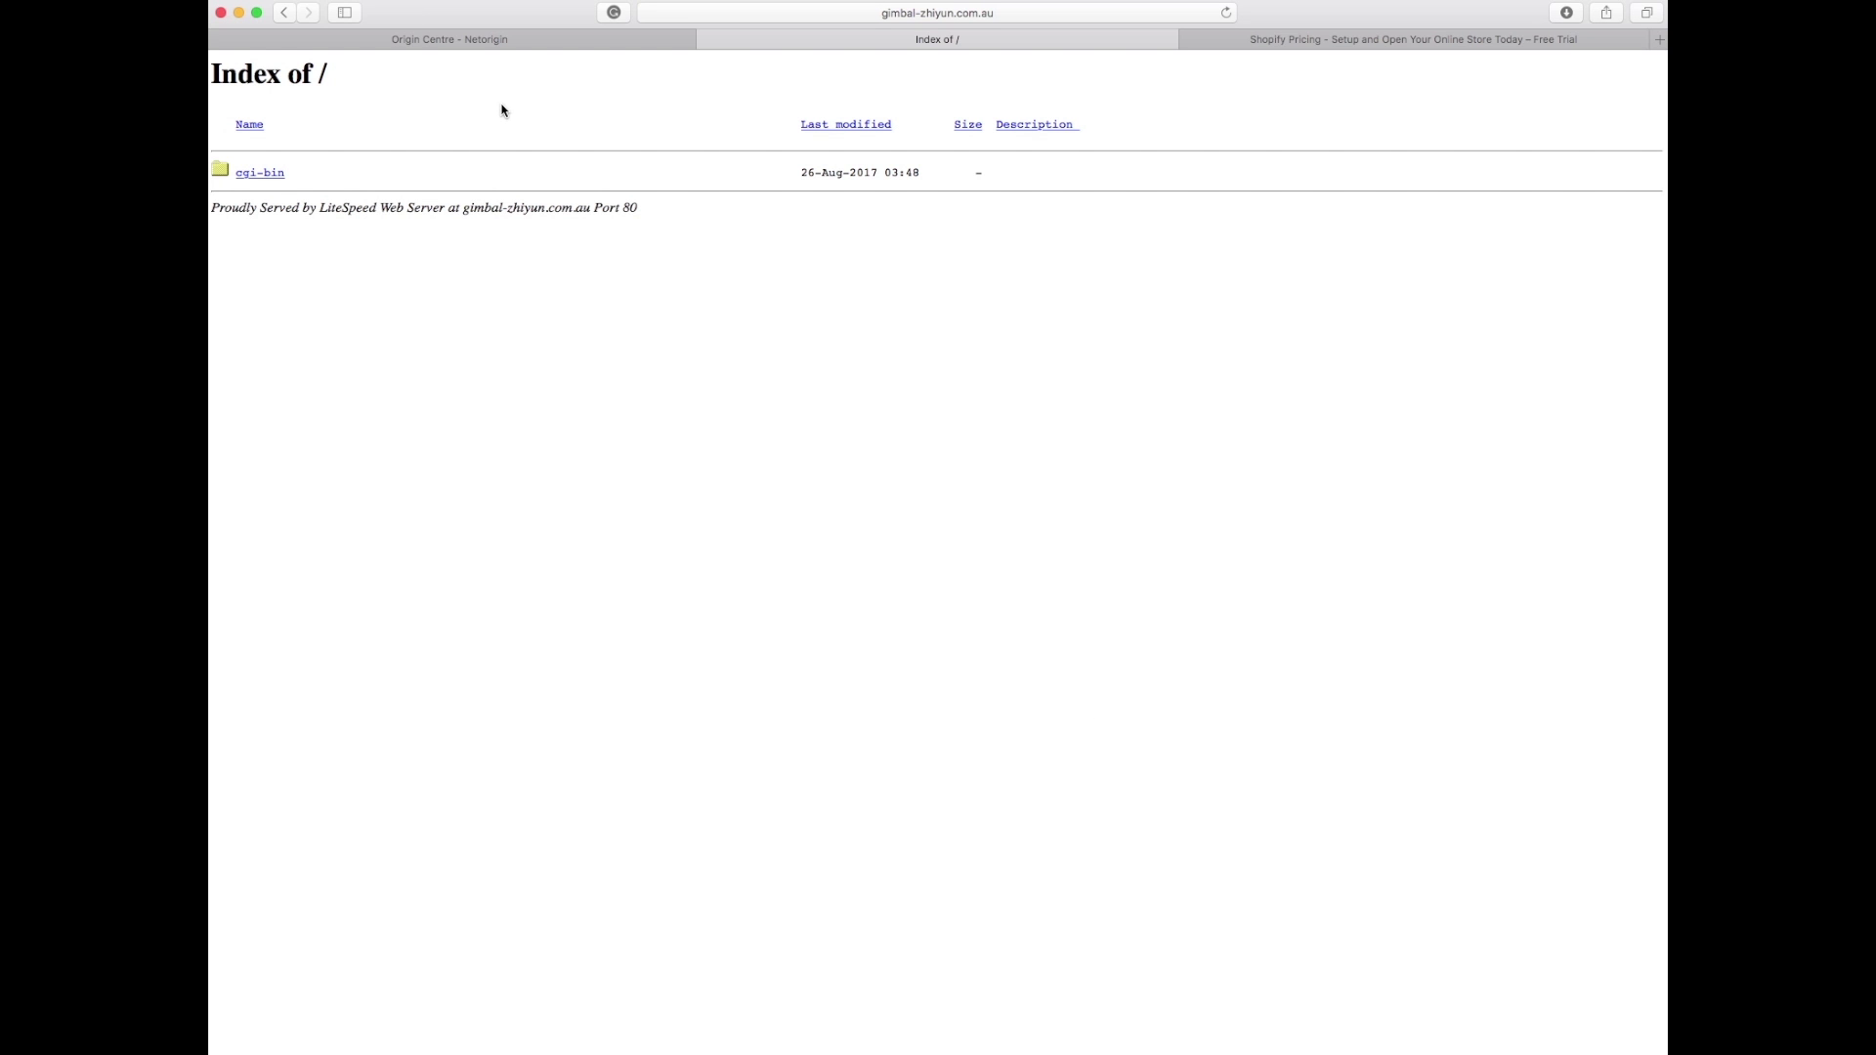
Return to the Origin Centre tab and review the Home dashboard listing 3 services and 5 domains.
{"action": "left_click", "coordinate": [512, 40]}
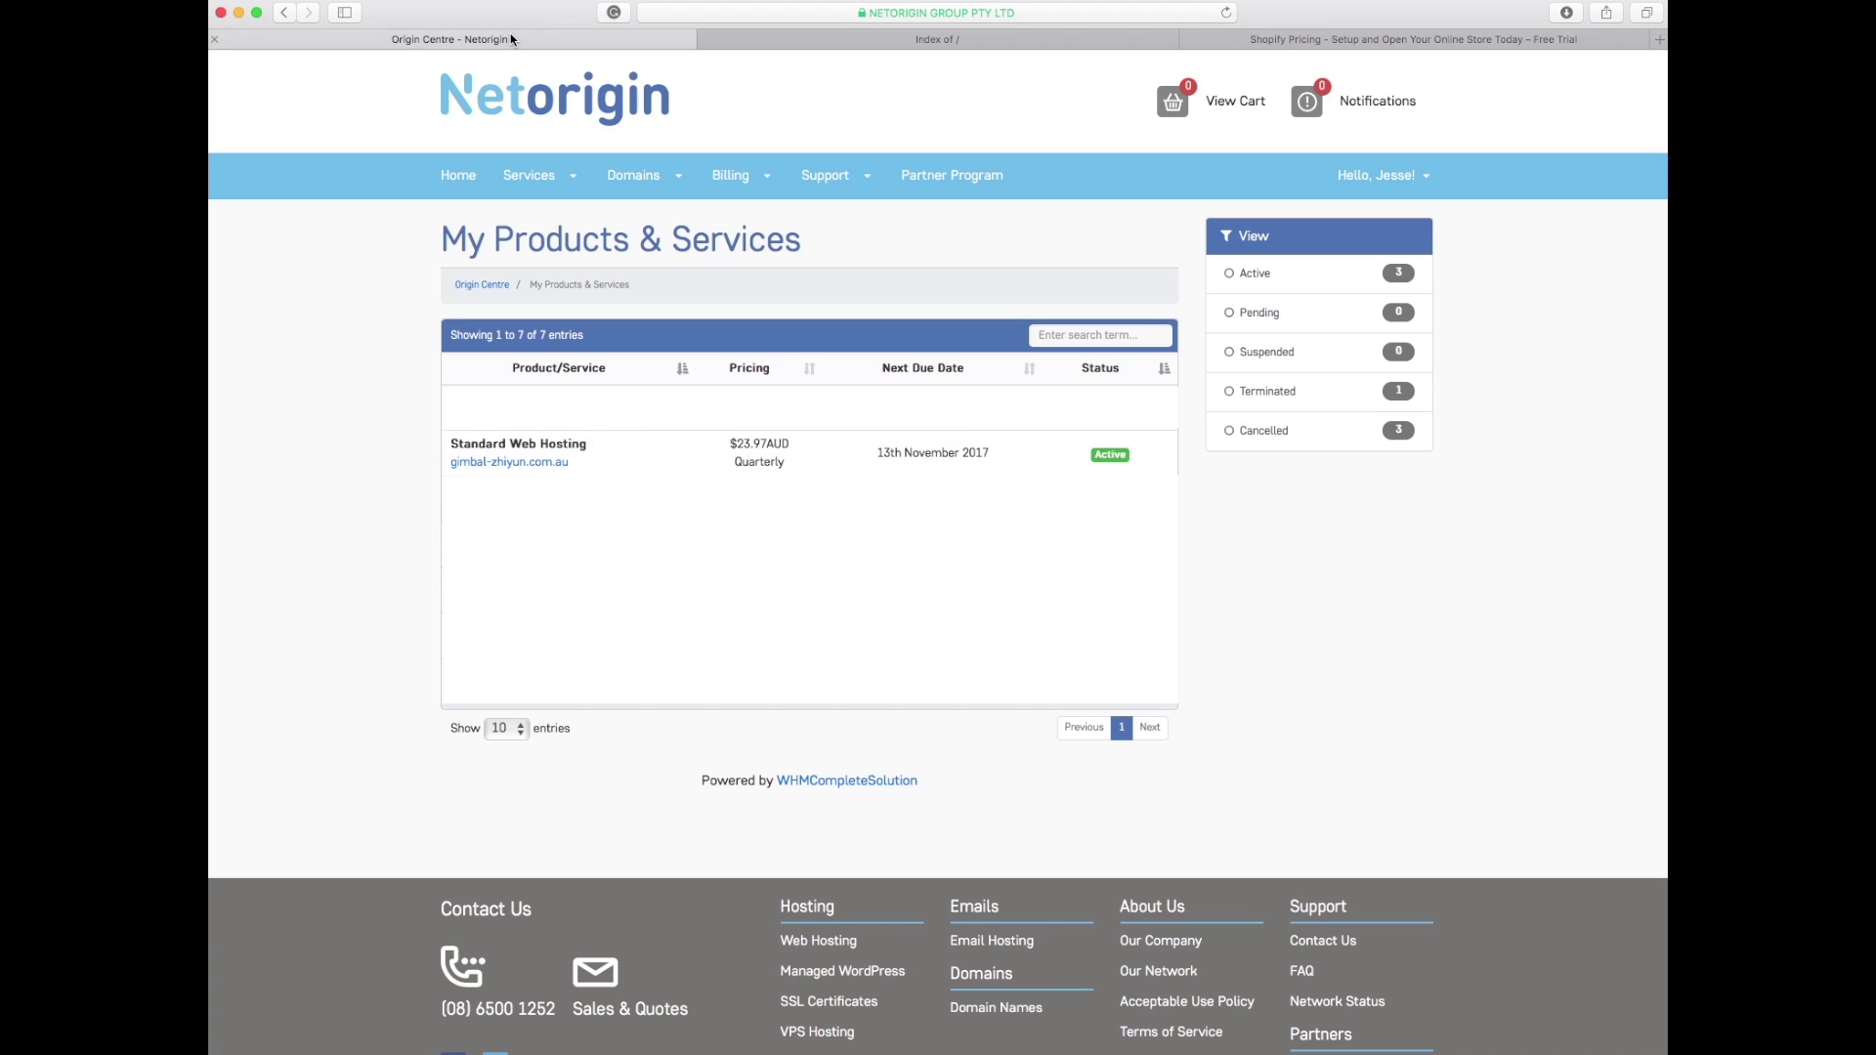
{"action": "left_click", "coordinate": [460, 173]}
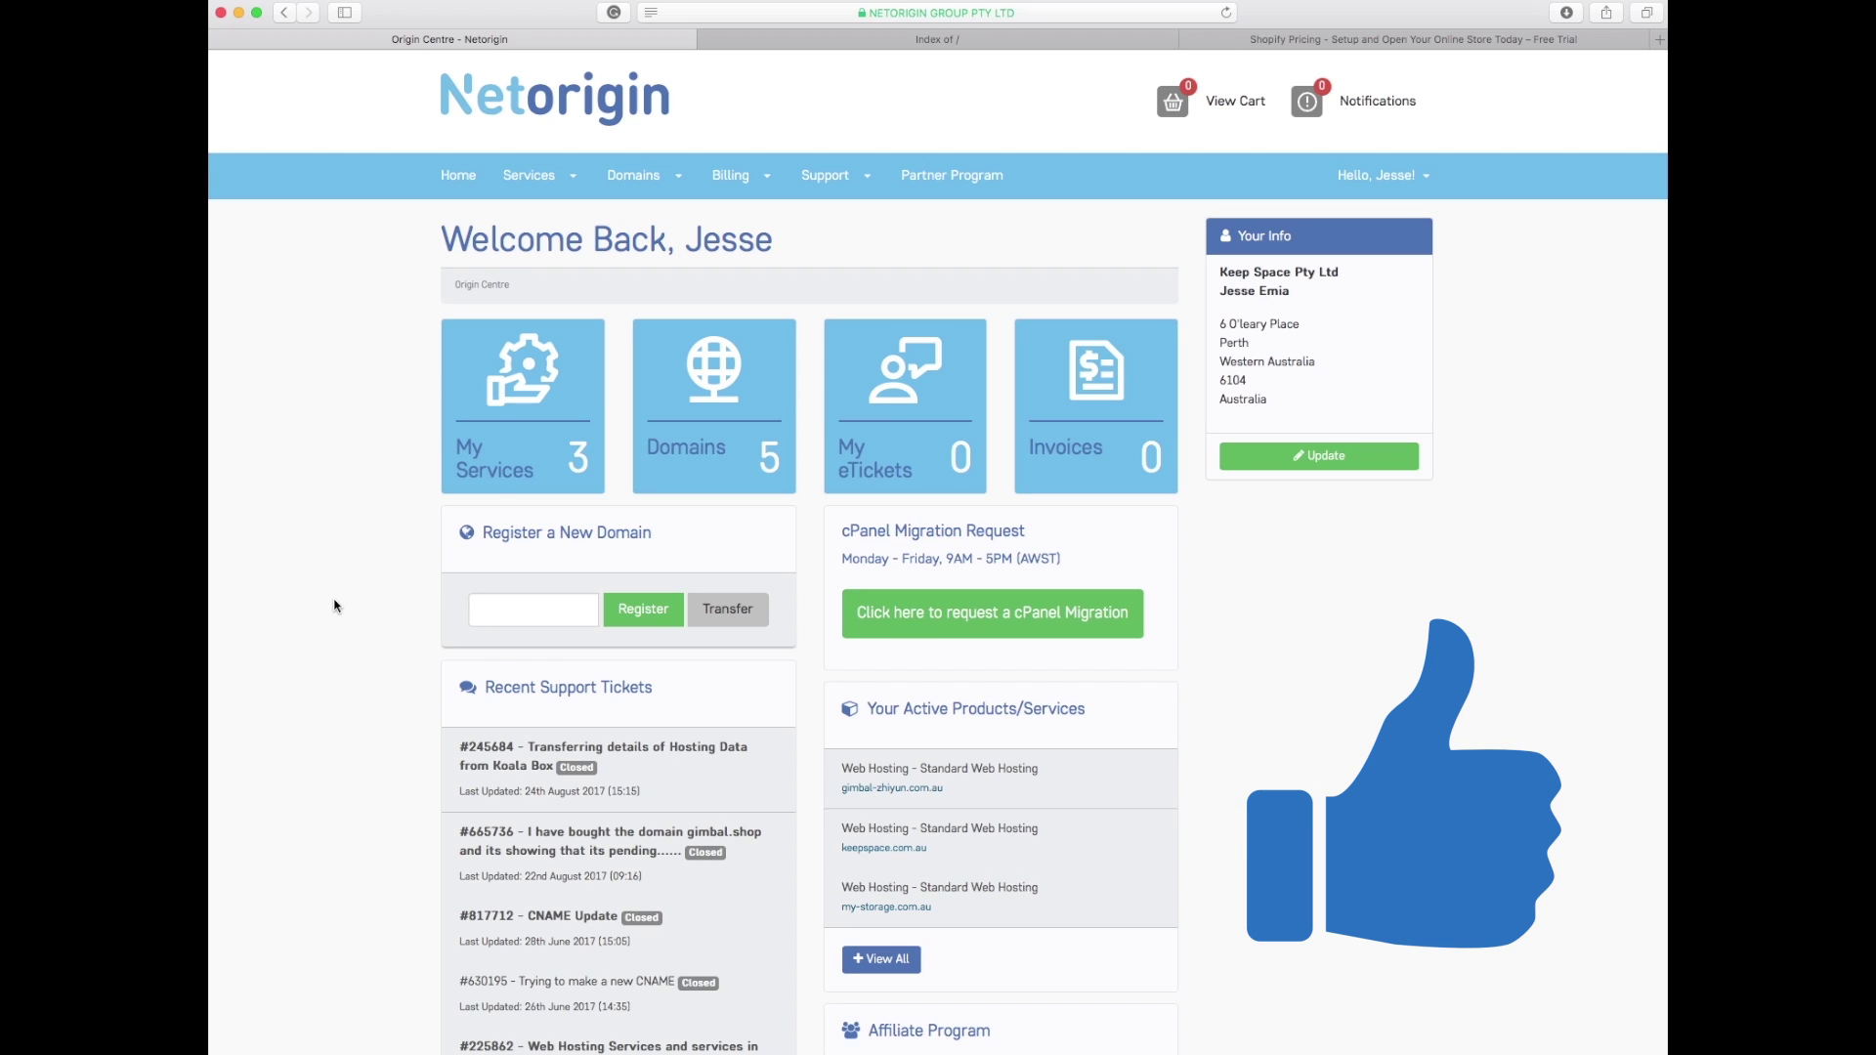
{"action": "scroll", "coordinate": [335, 605], "scroll_direction": "down", "scroll_amount": 1}
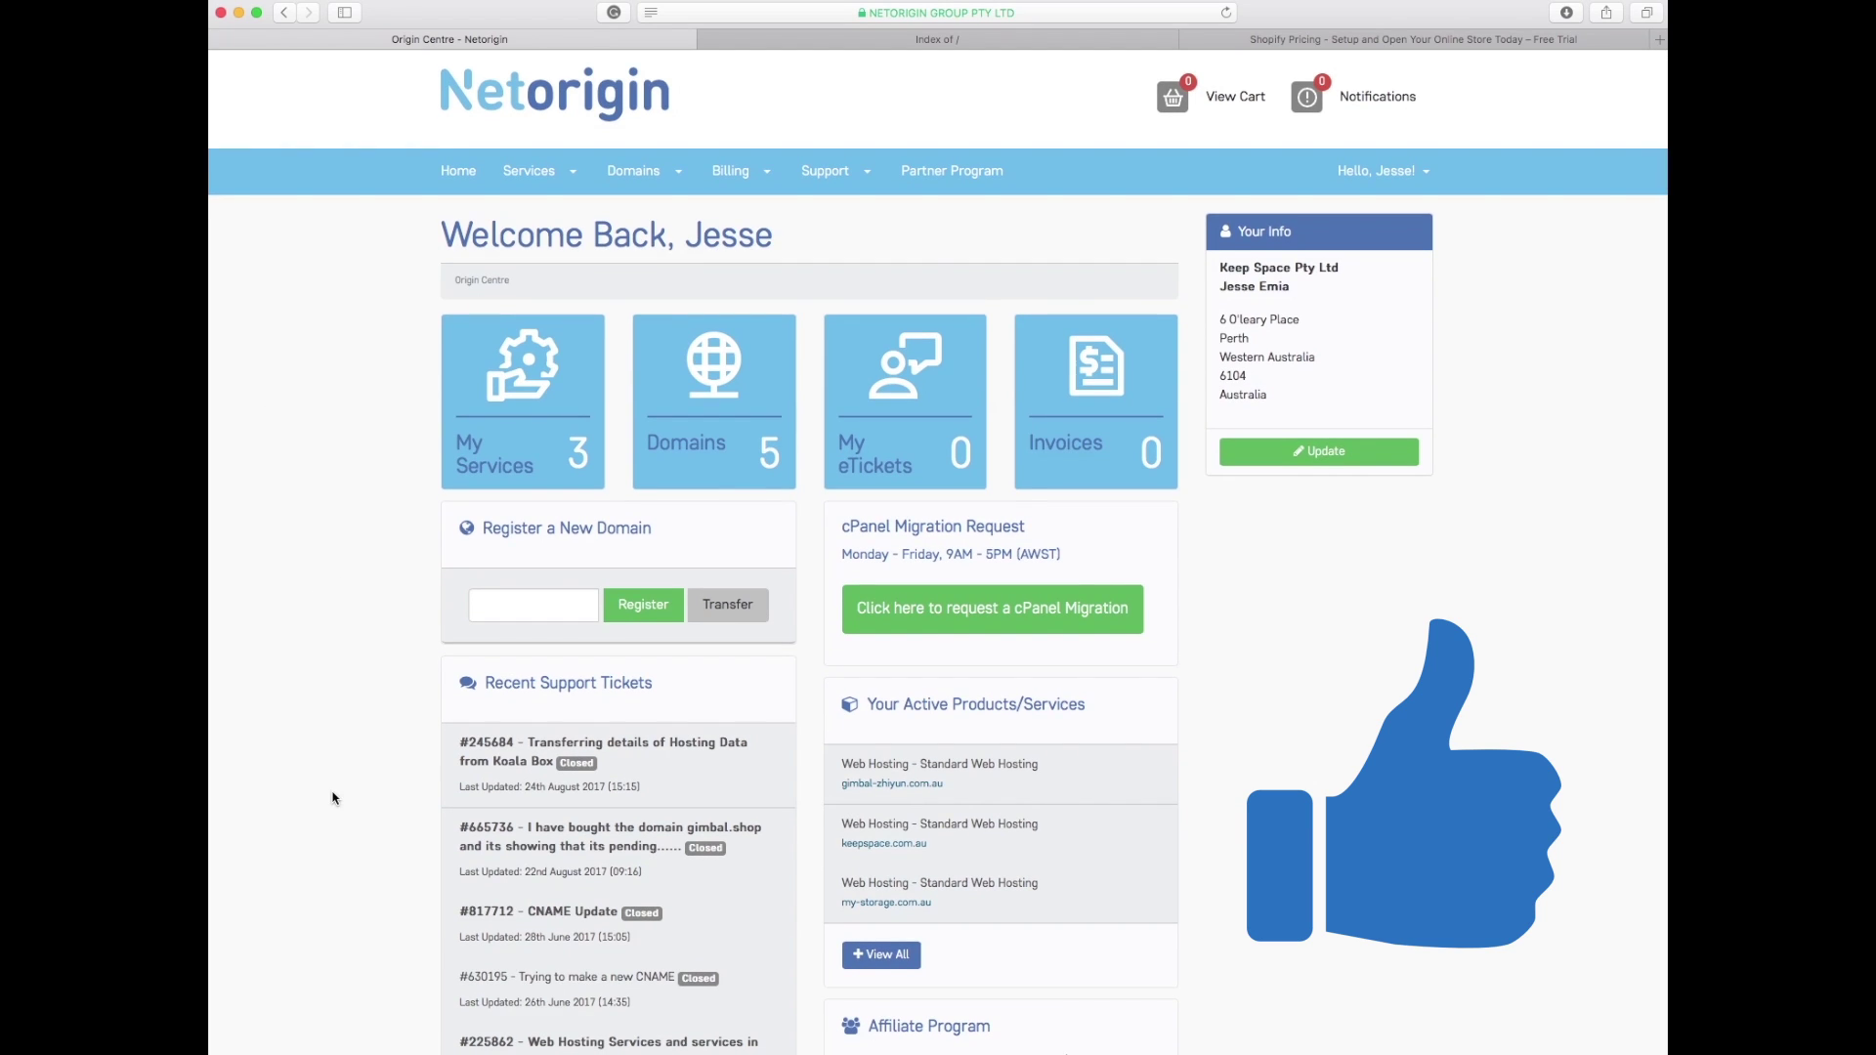